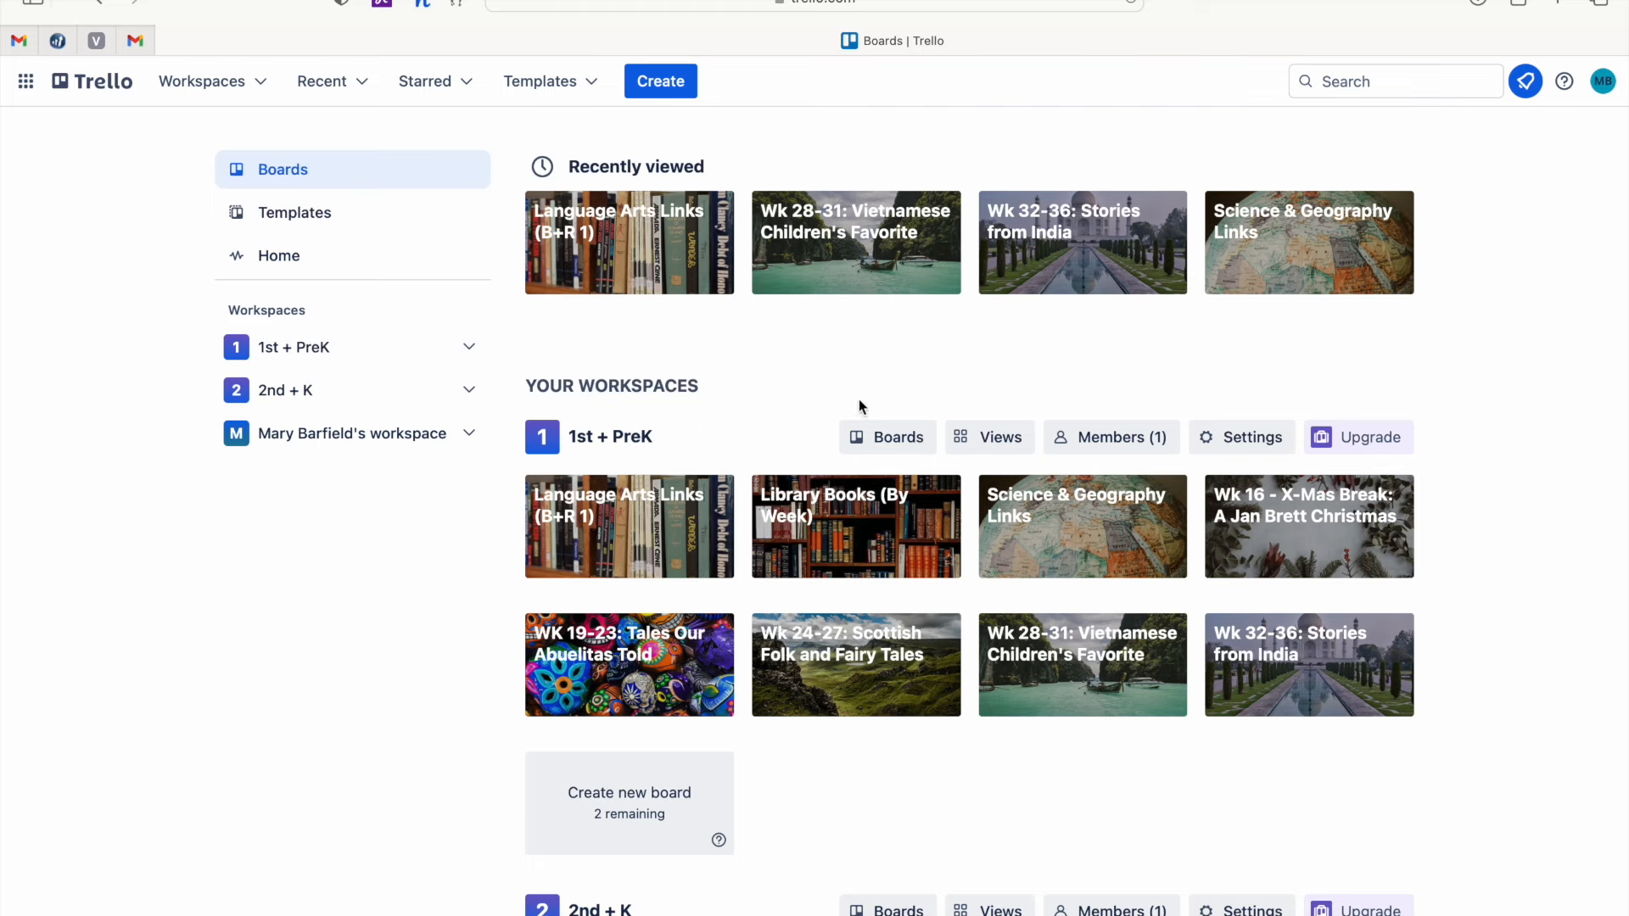
Look over the boards in all workspaces, and open the boards page of the 2nd + K workspace.
{"action": "scroll", "coordinate": [735, 410], "scroll_direction": "down", "scroll_amount": 2}
{"action": "scroll", "coordinate": [735, 403], "scroll_direction": "down", "scroll_amount": 5}
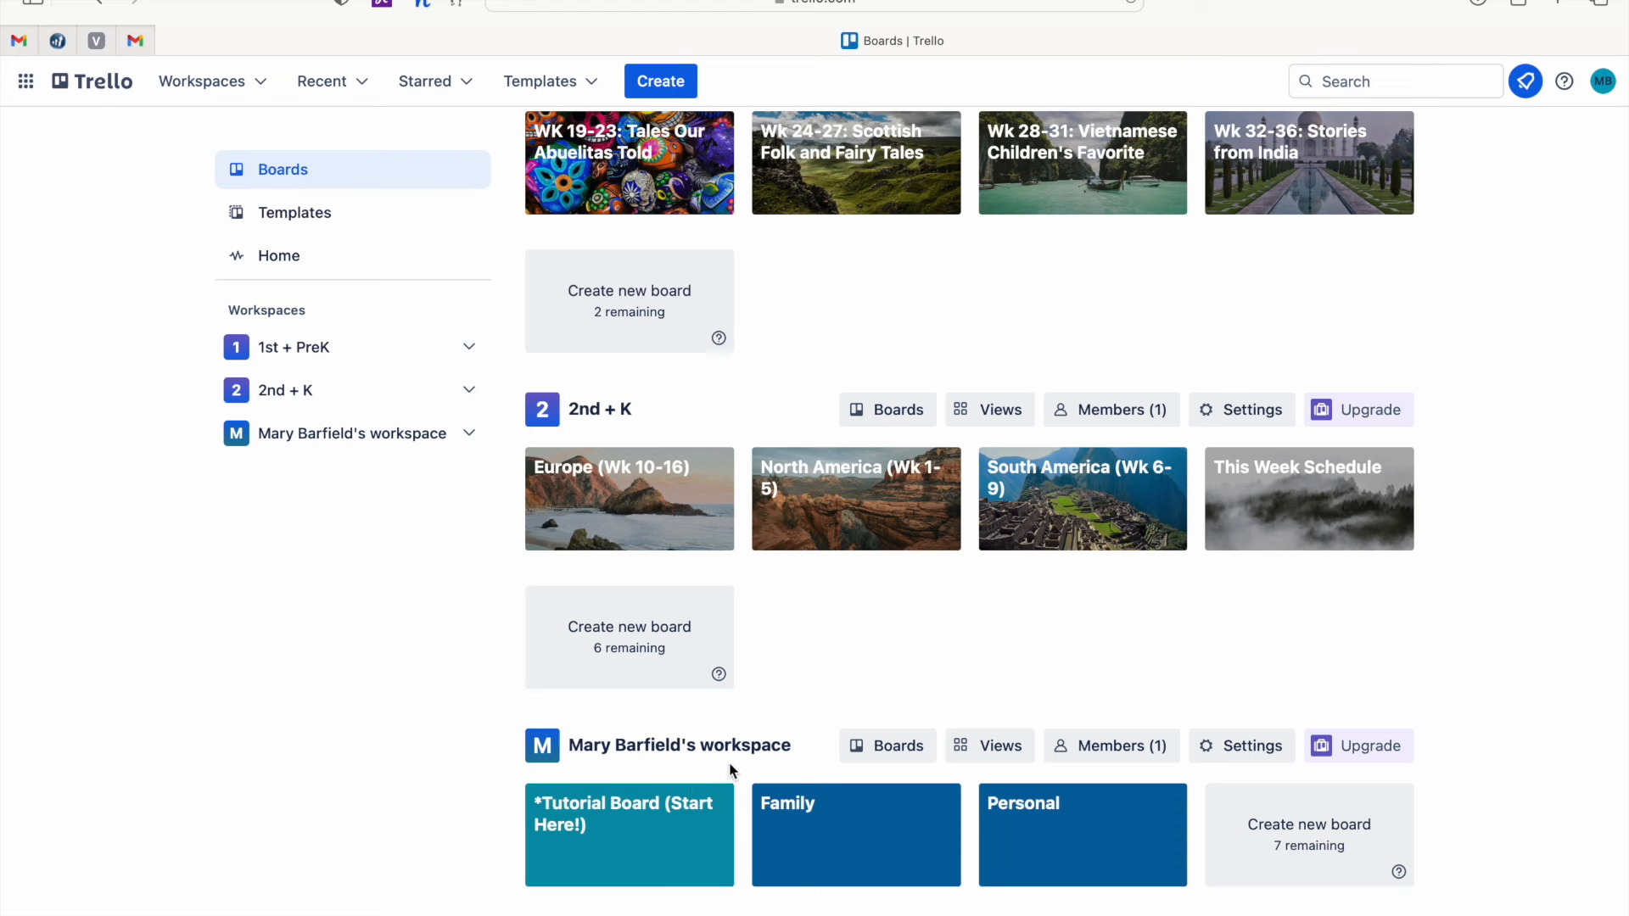
{"action": "scroll", "coordinate": [729, 762], "scroll_direction": "up", "scroll_amount": 6}
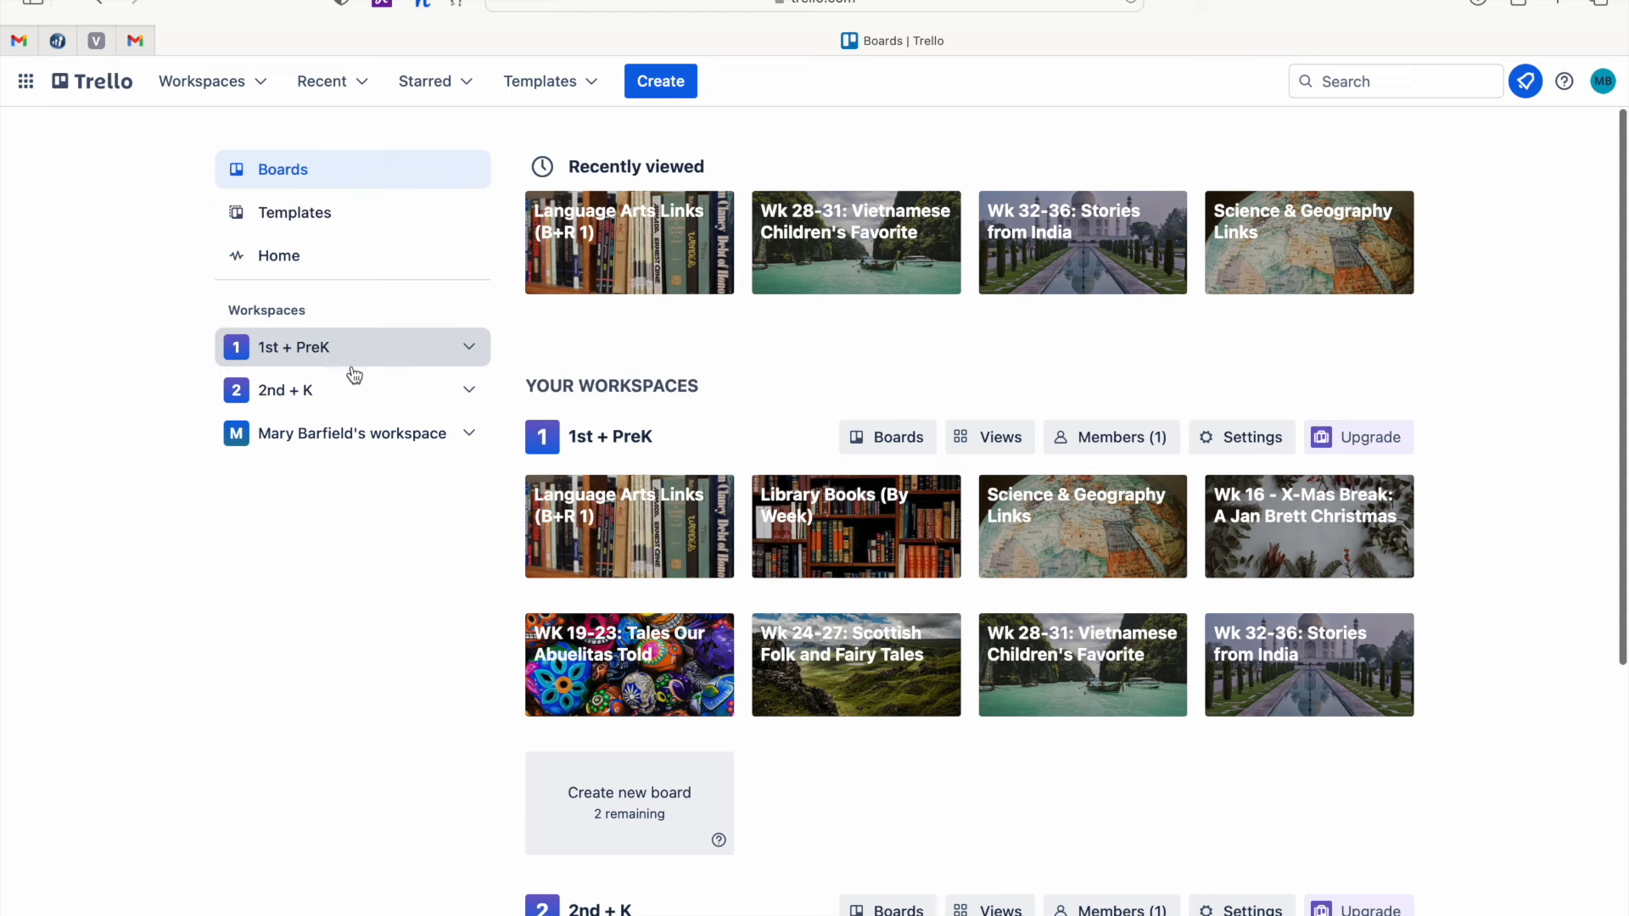
{"action": "left_click", "coordinate": [470, 392]}
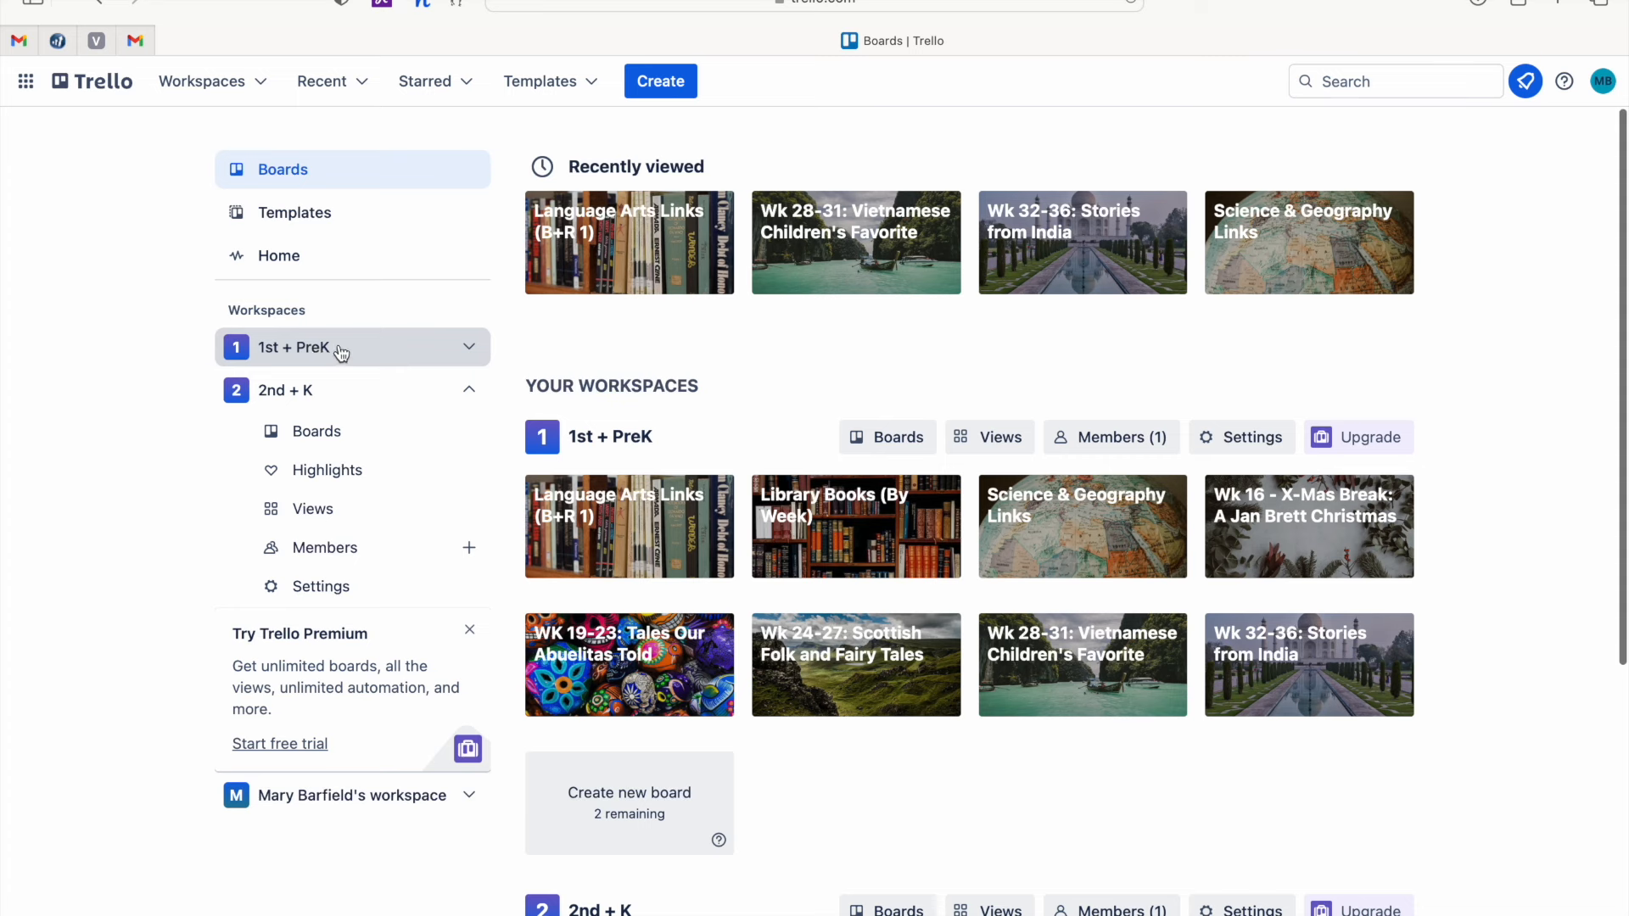
{"action": "left_click", "coordinate": [310, 436]}
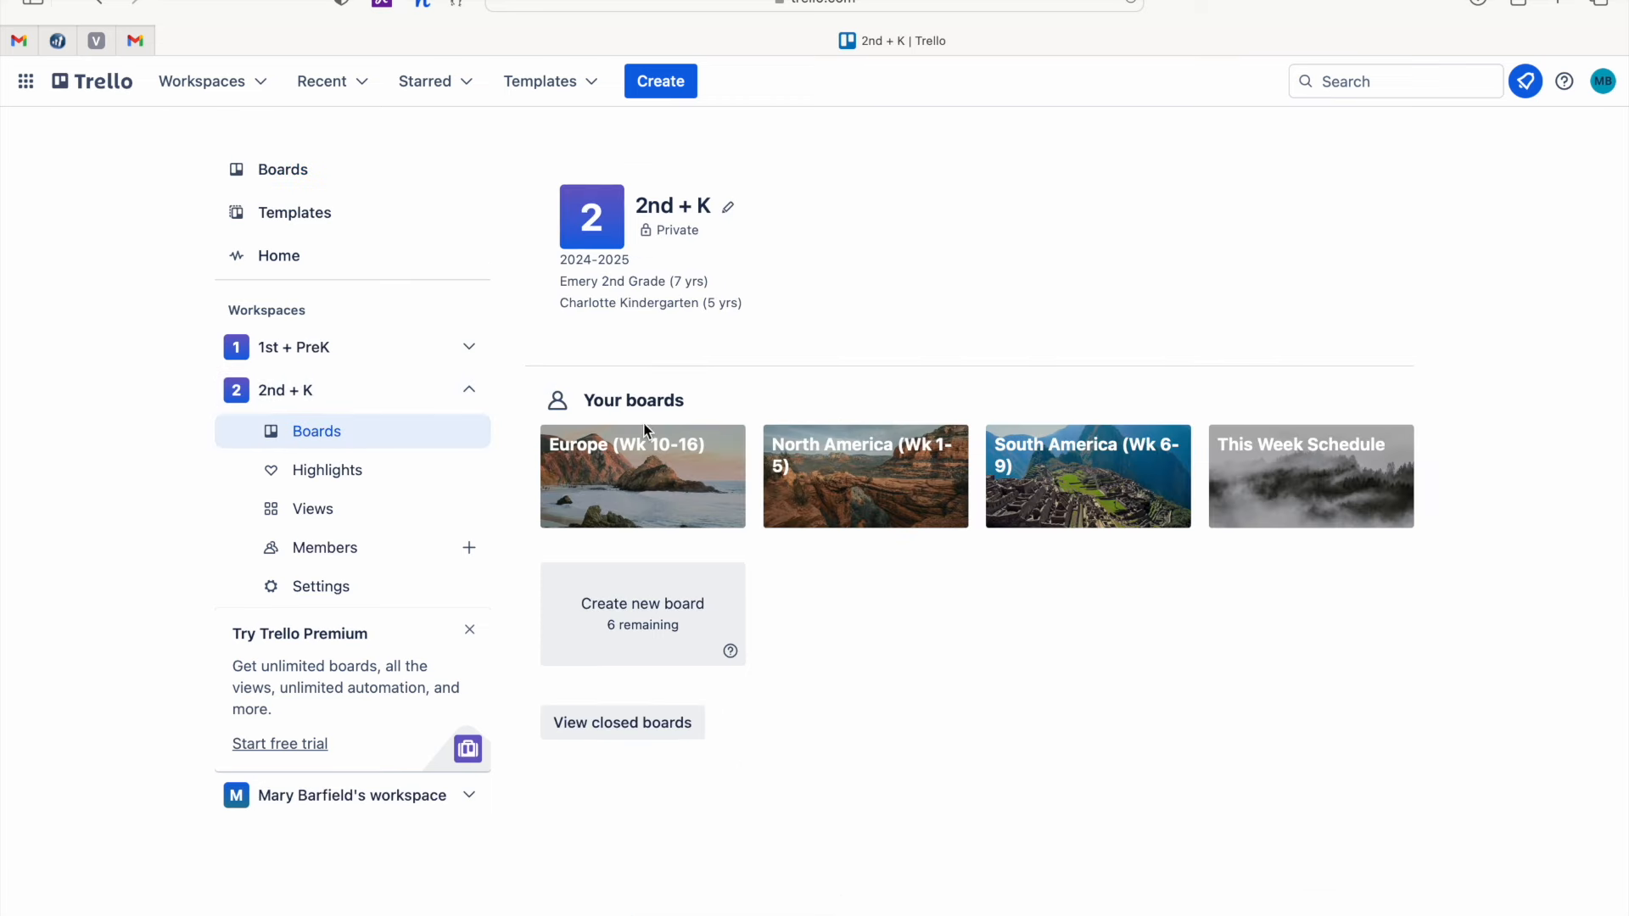
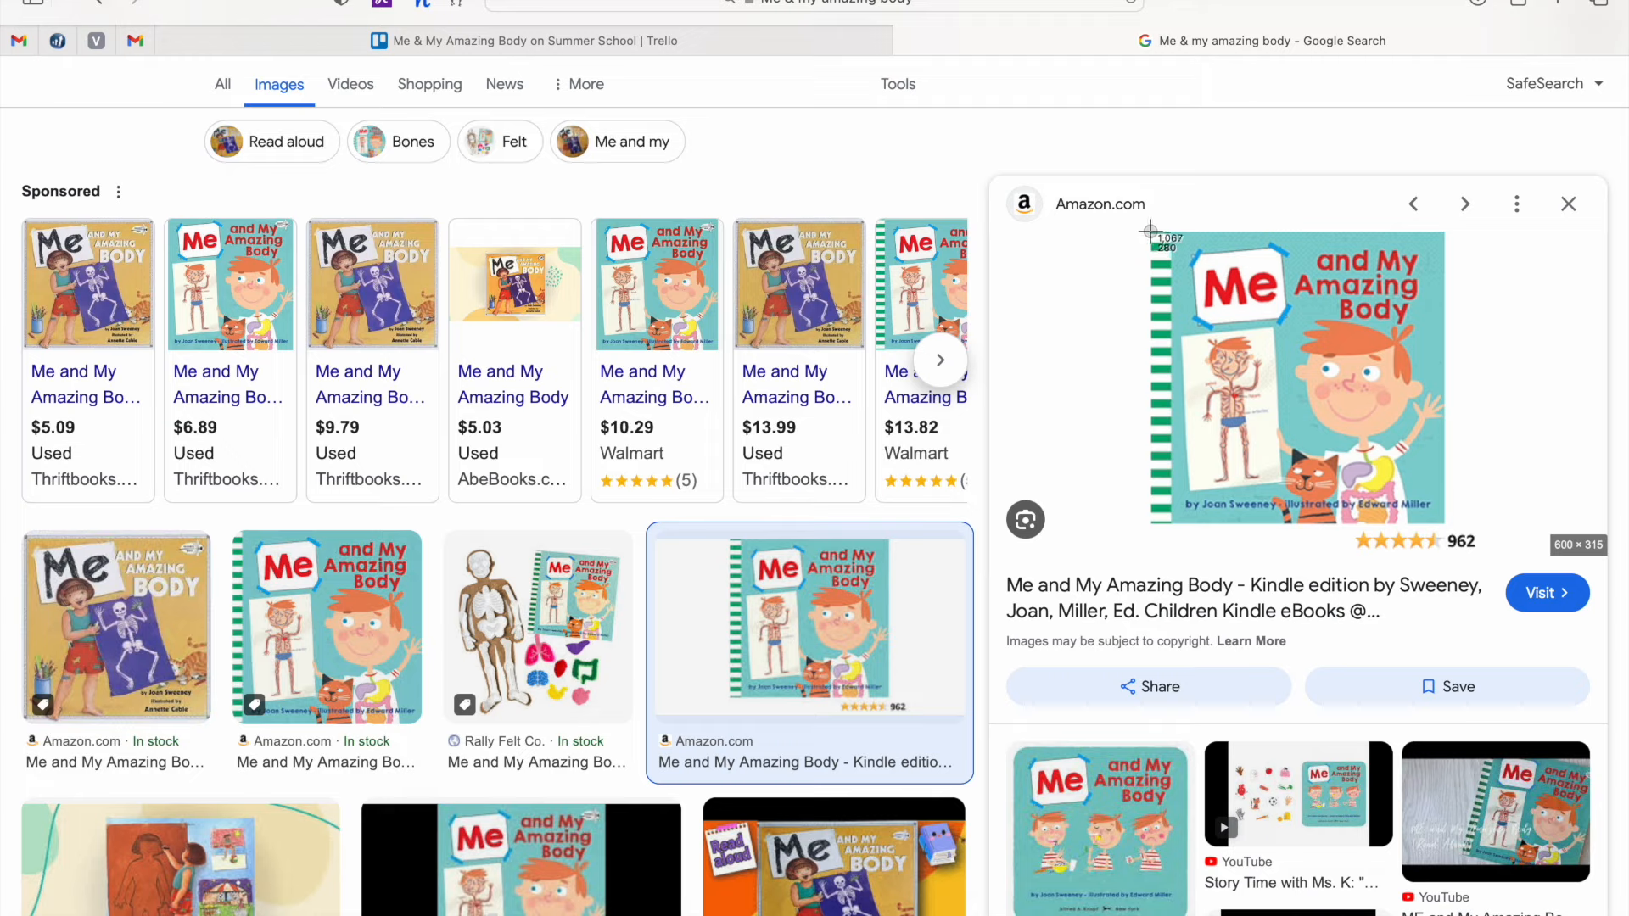
Capture the enlarged Me and My Amazing Body book cover and copy it to the clipboard without keeping the screenshot file.
{"action": "left_click_drag", "start_coordinate": [1152, 232], "coordinate": [1473, 547]}
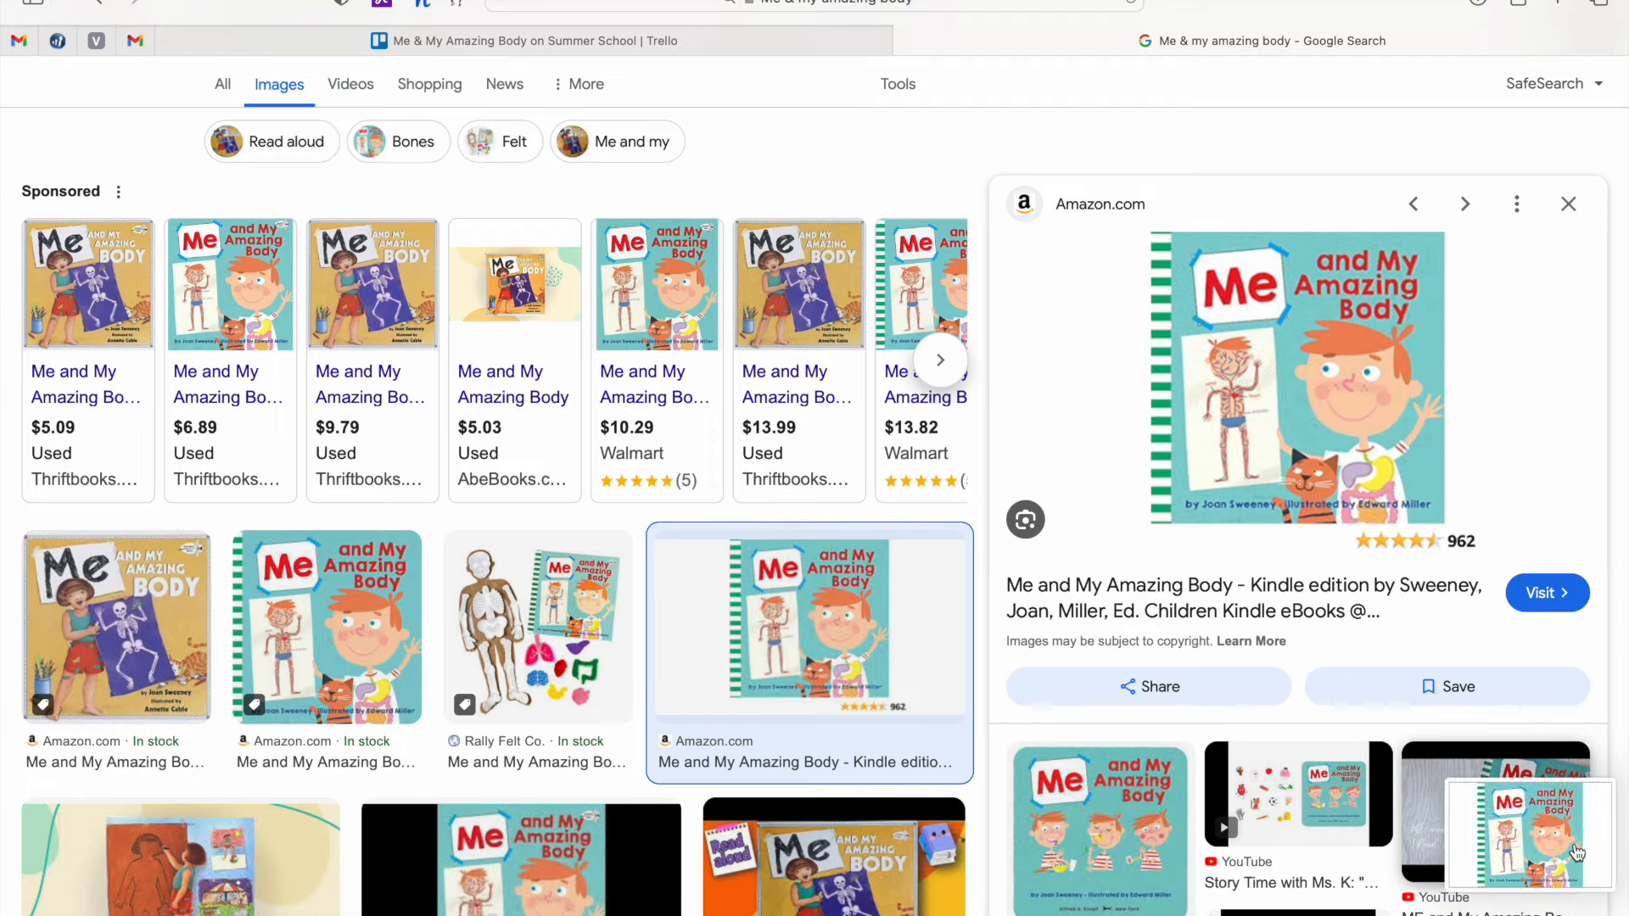
{"action": "left_click", "coordinate": [1526, 836]}
{"action": "right_click", "coordinate": [830, 413]}
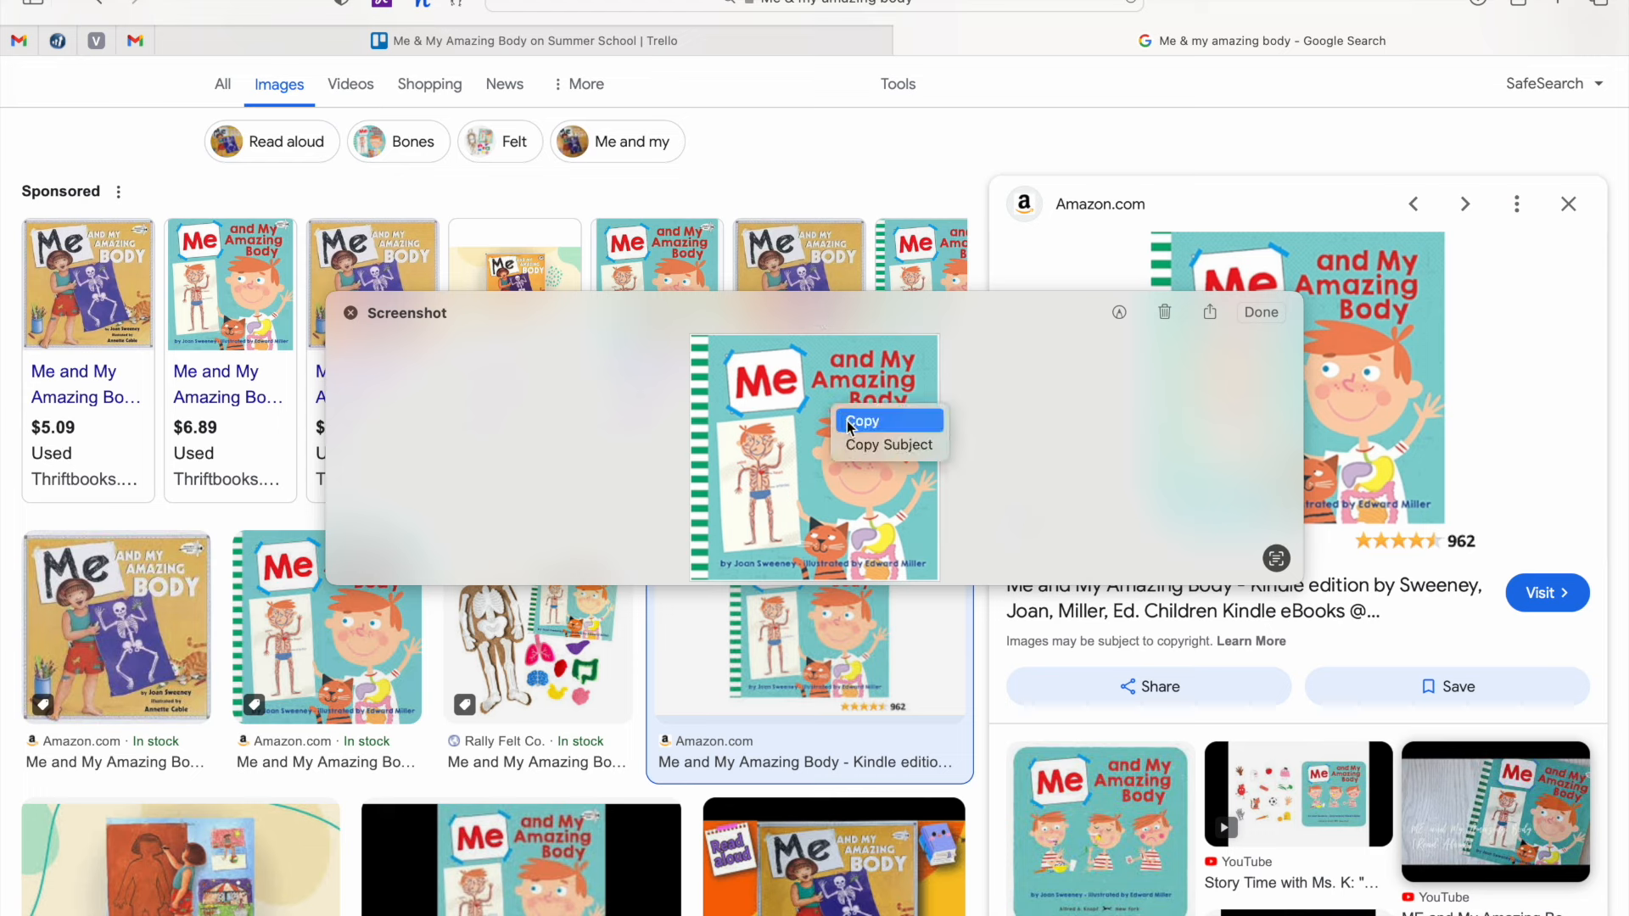
{"action": "left_click", "coordinate": [854, 421]}
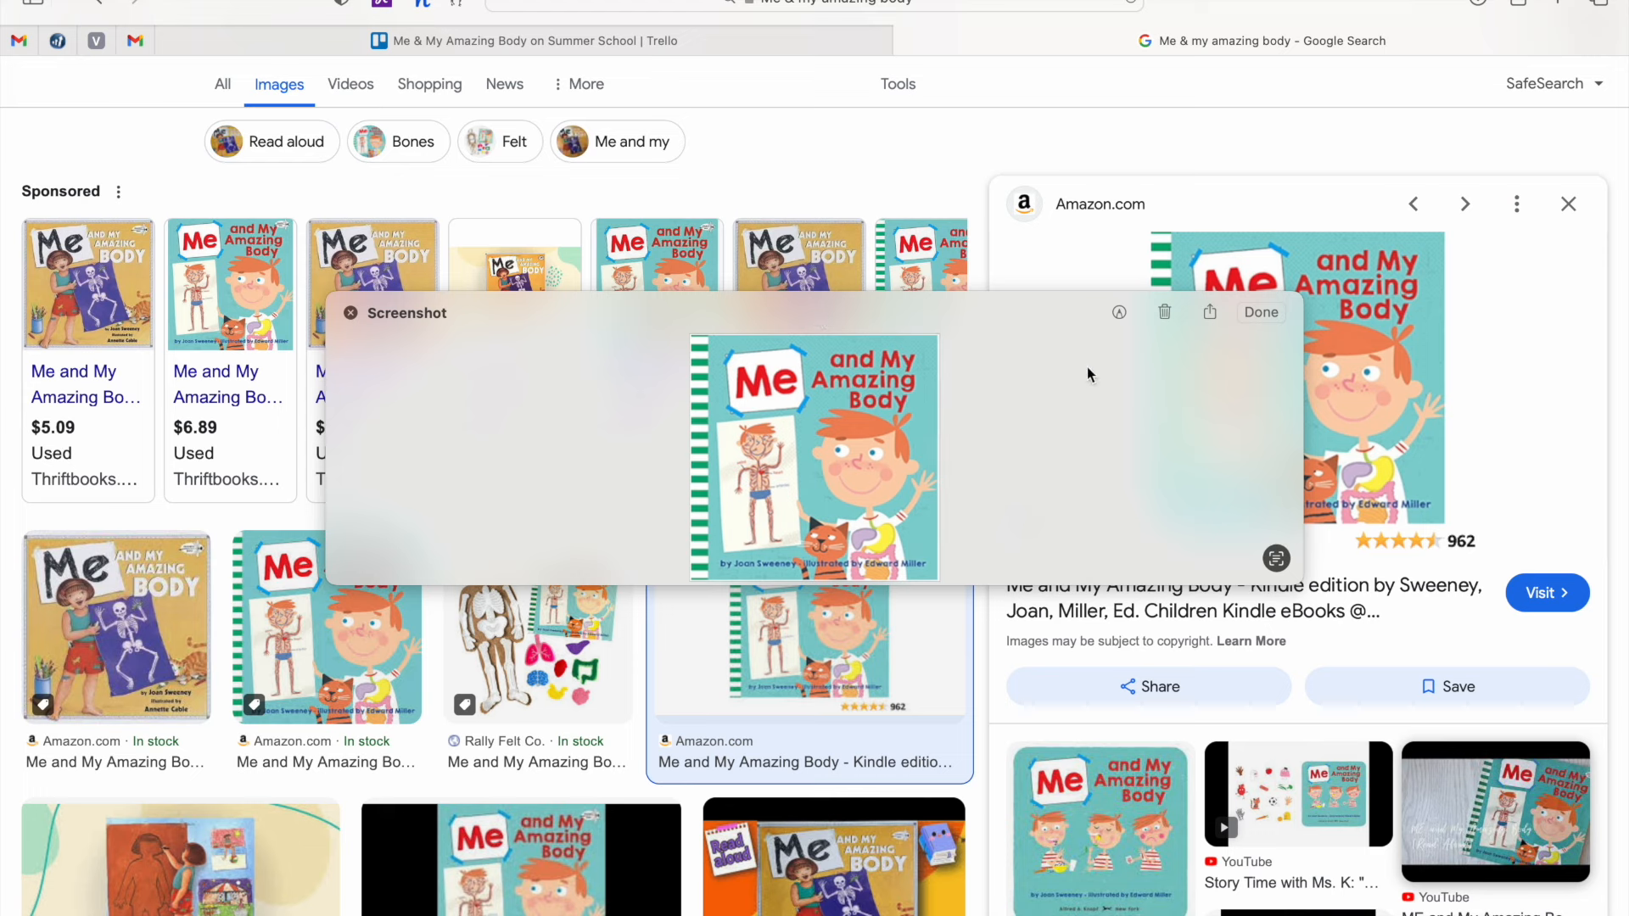
{"action": "left_click", "coordinate": [1164, 312]}
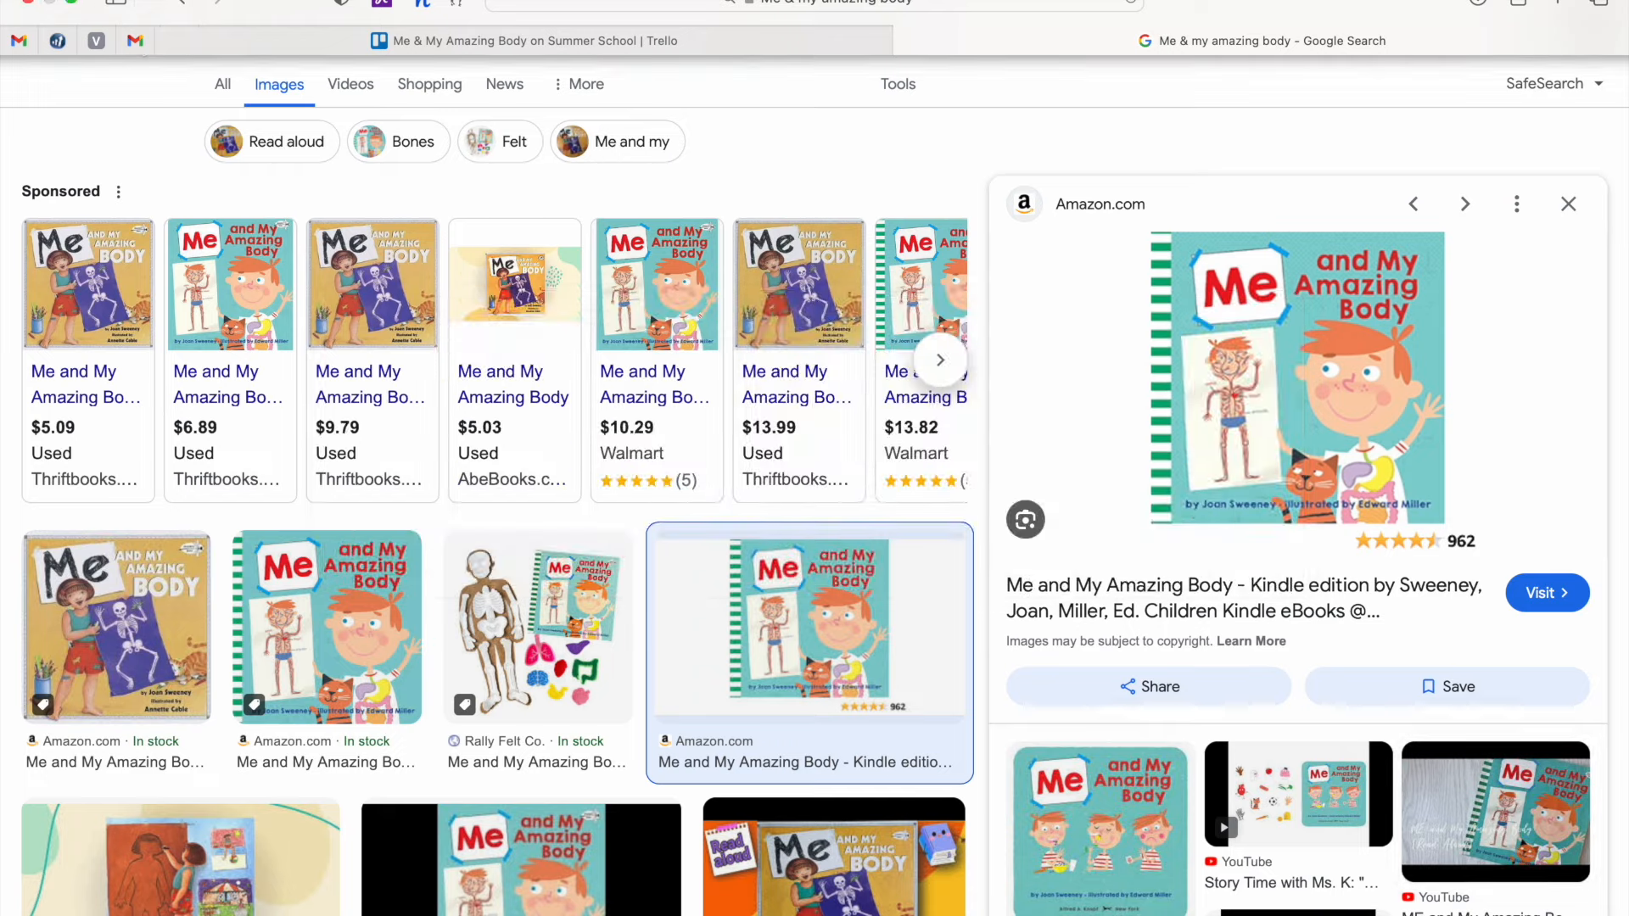
Return to the Trello card Me & My Amazing Body and paste the copied book cover as its cover image.
{"action": "left_click", "coordinate": [136, 42]}
{"action": "left_click", "coordinate": [523, 40]}
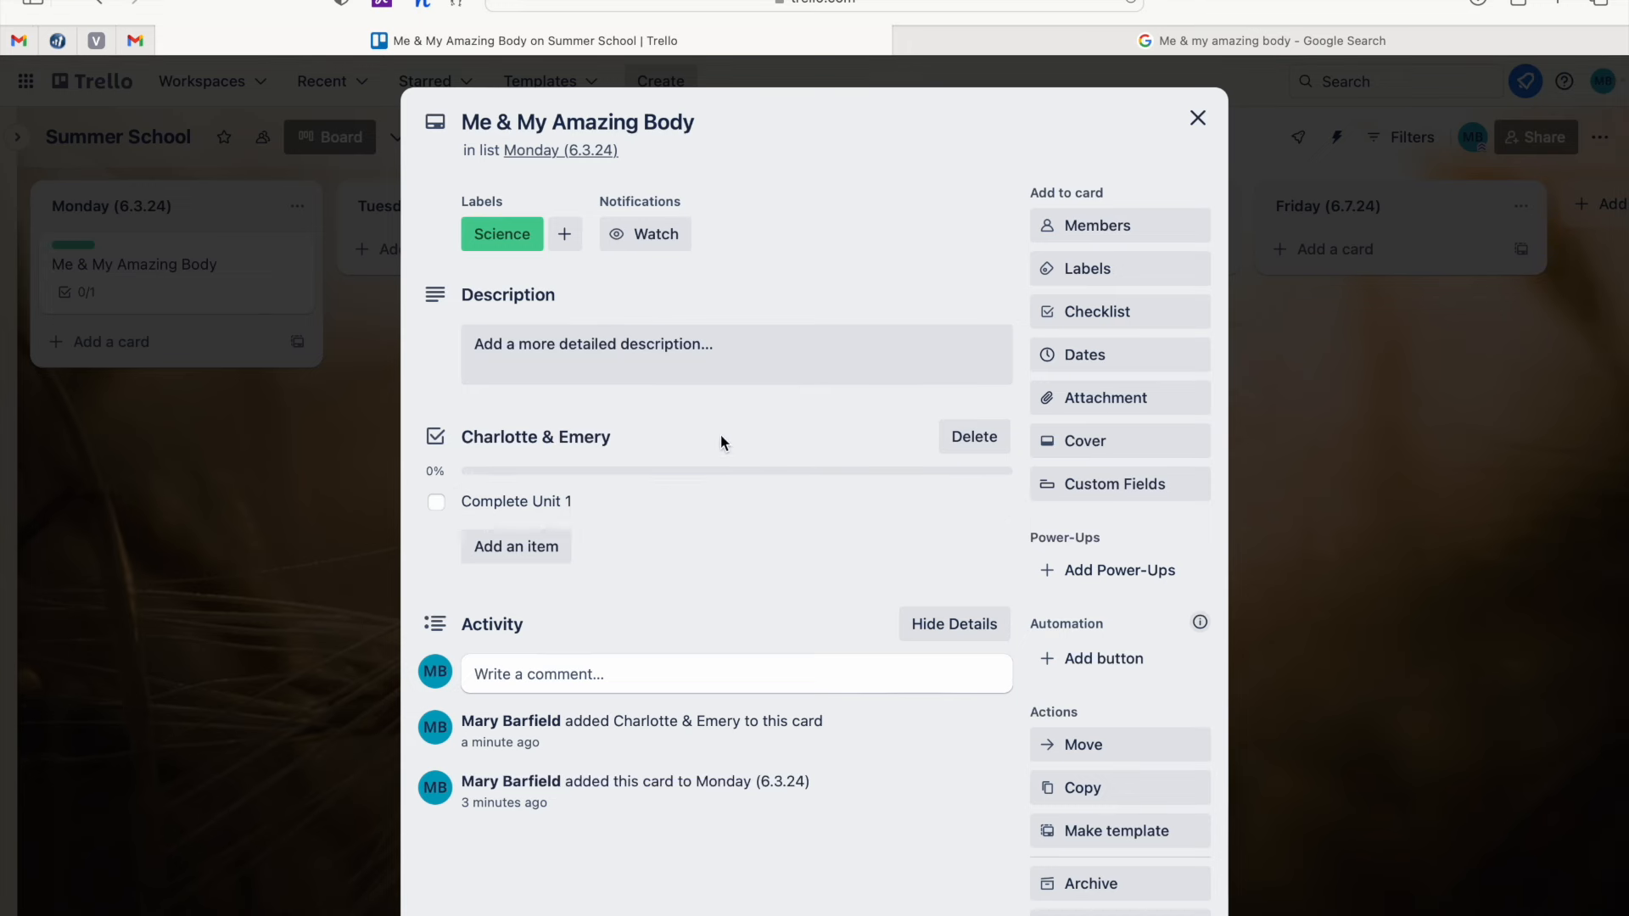
{"action": "key", "text": "super+v"}
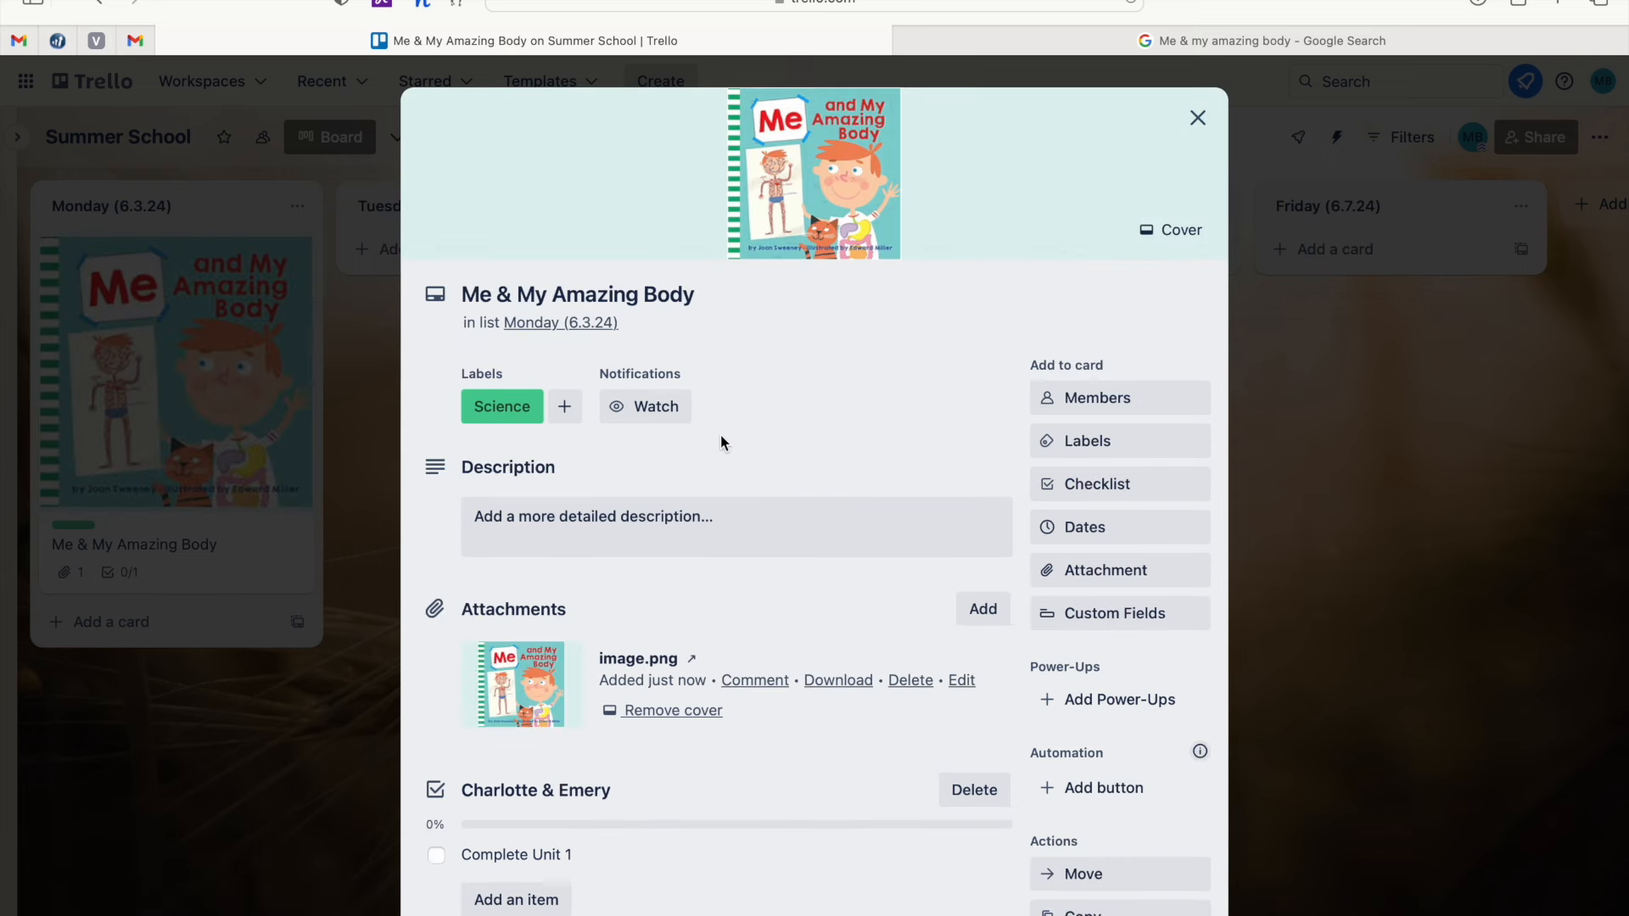
{"action": "key", "text": "Escape"}
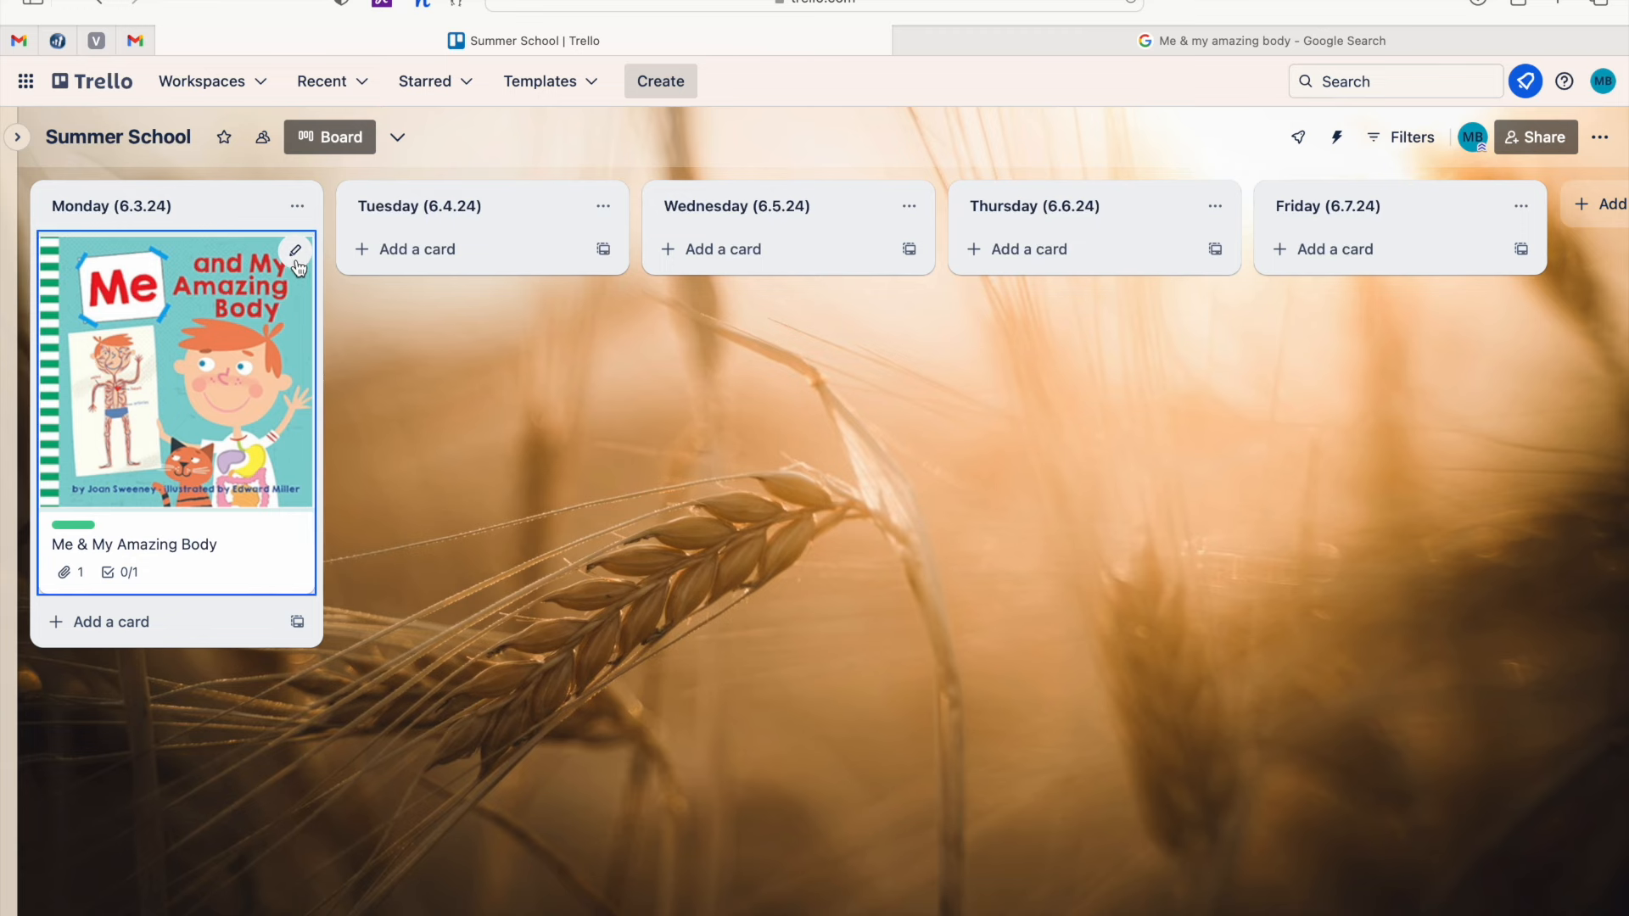
Copy the Me & My Amazing Body card to the Wednesday (6.5.24) list, keeping its checklist, label and attachment.
{"action": "left_click", "coordinate": [296, 252]}
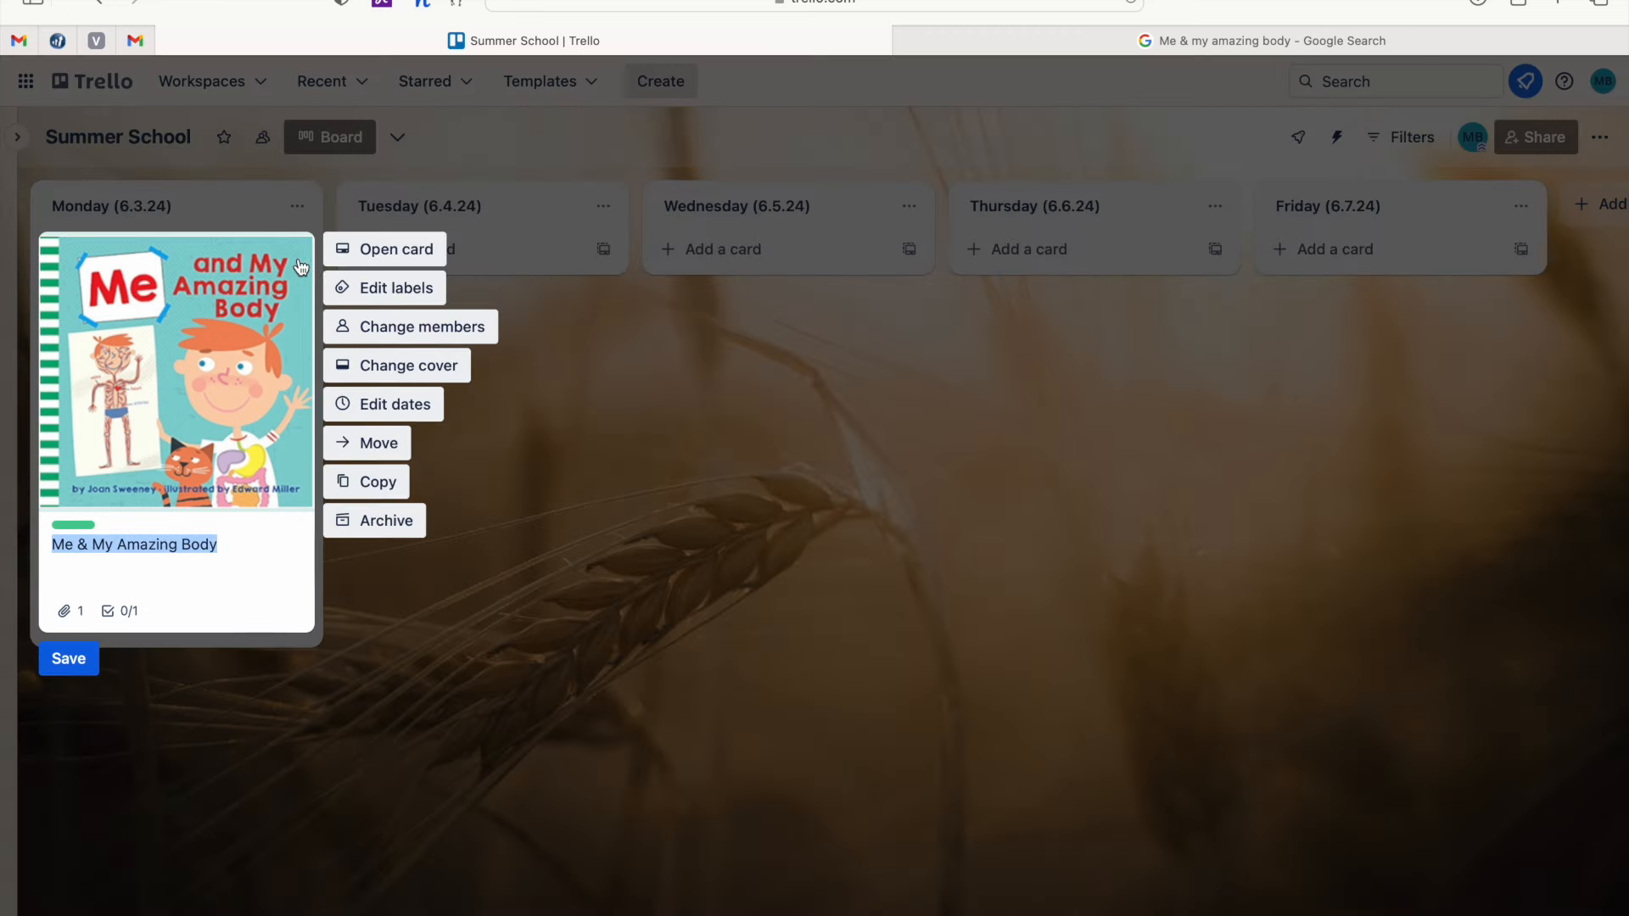
{"action": "left_click", "coordinate": [378, 484]}
{"action": "left_click", "coordinate": [436, 890]}
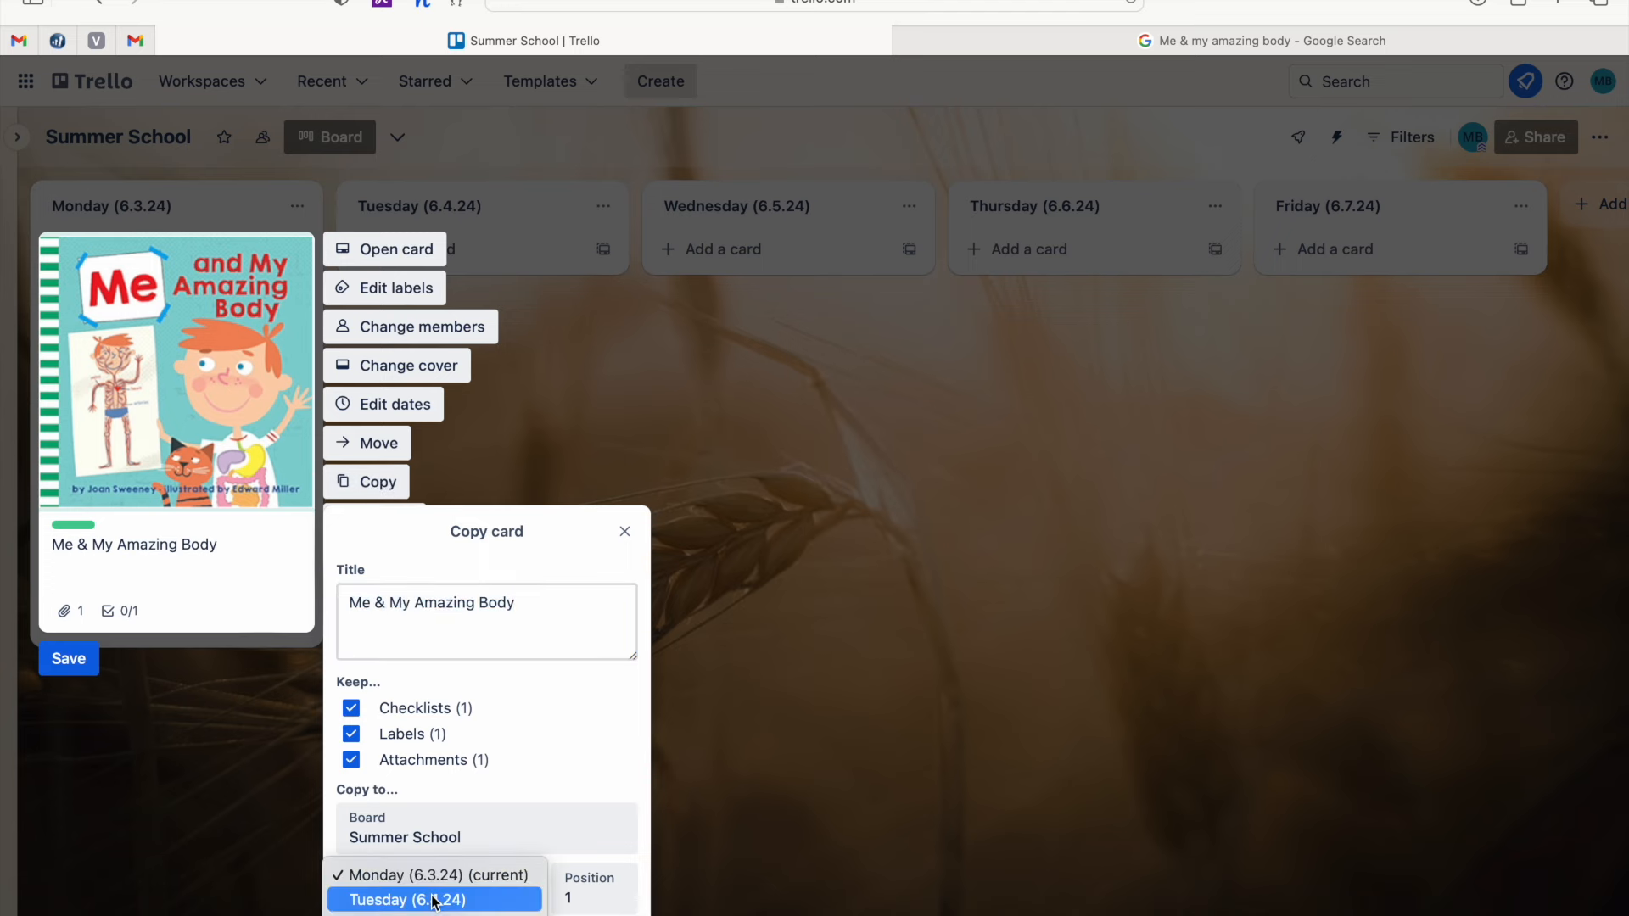
{"action": "key", "text": "Return"}
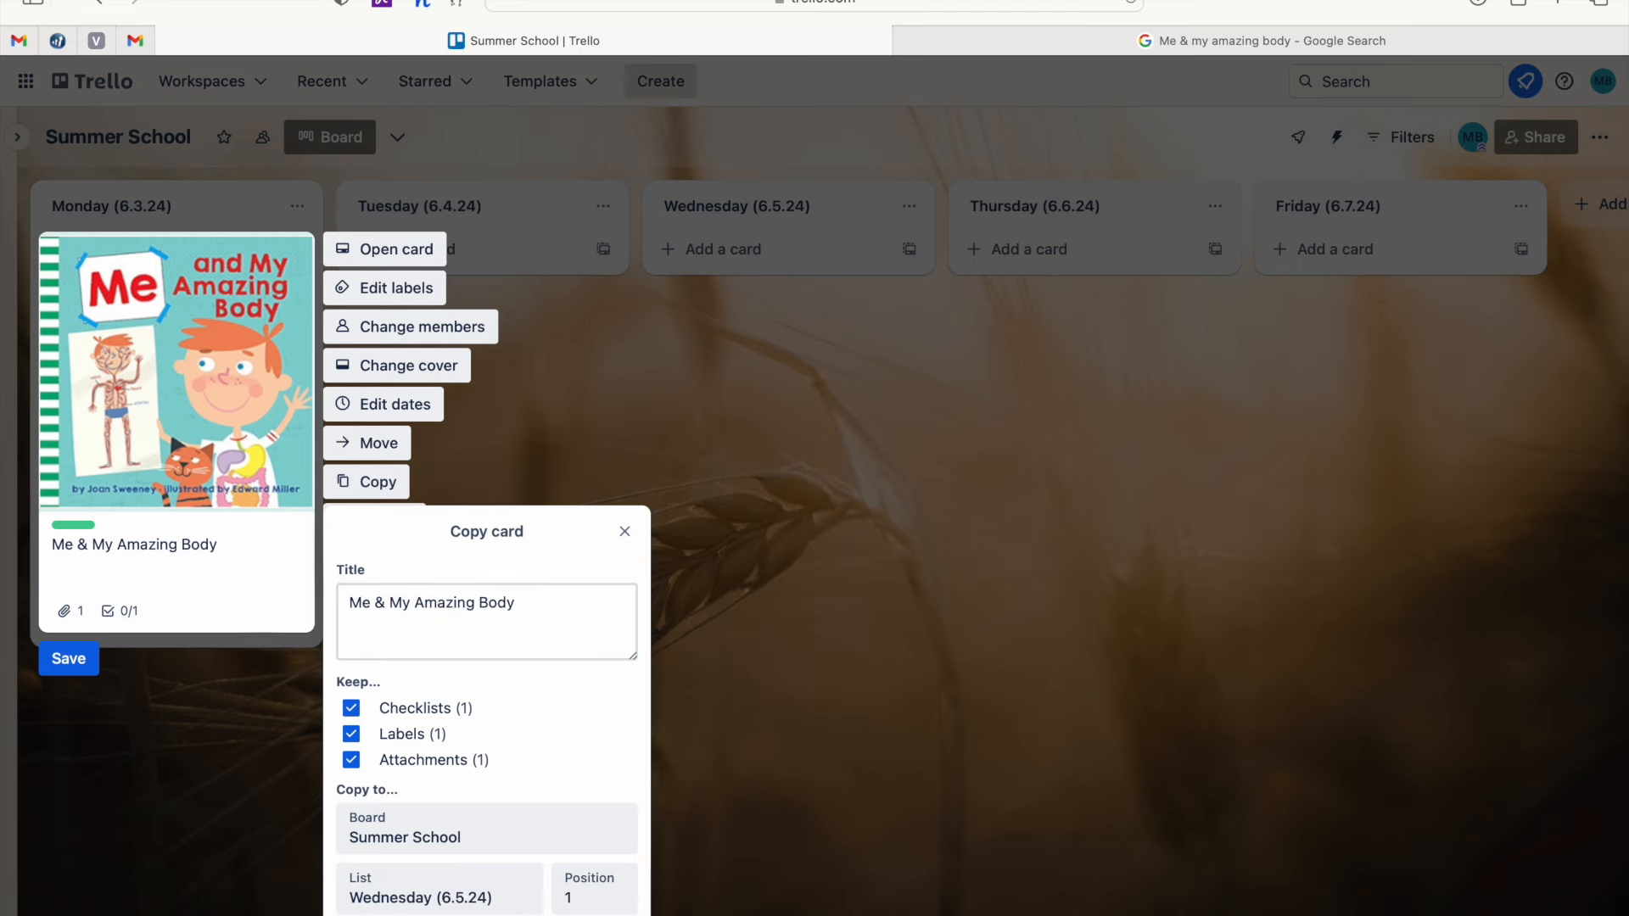
{"action": "key", "text": "Return"}
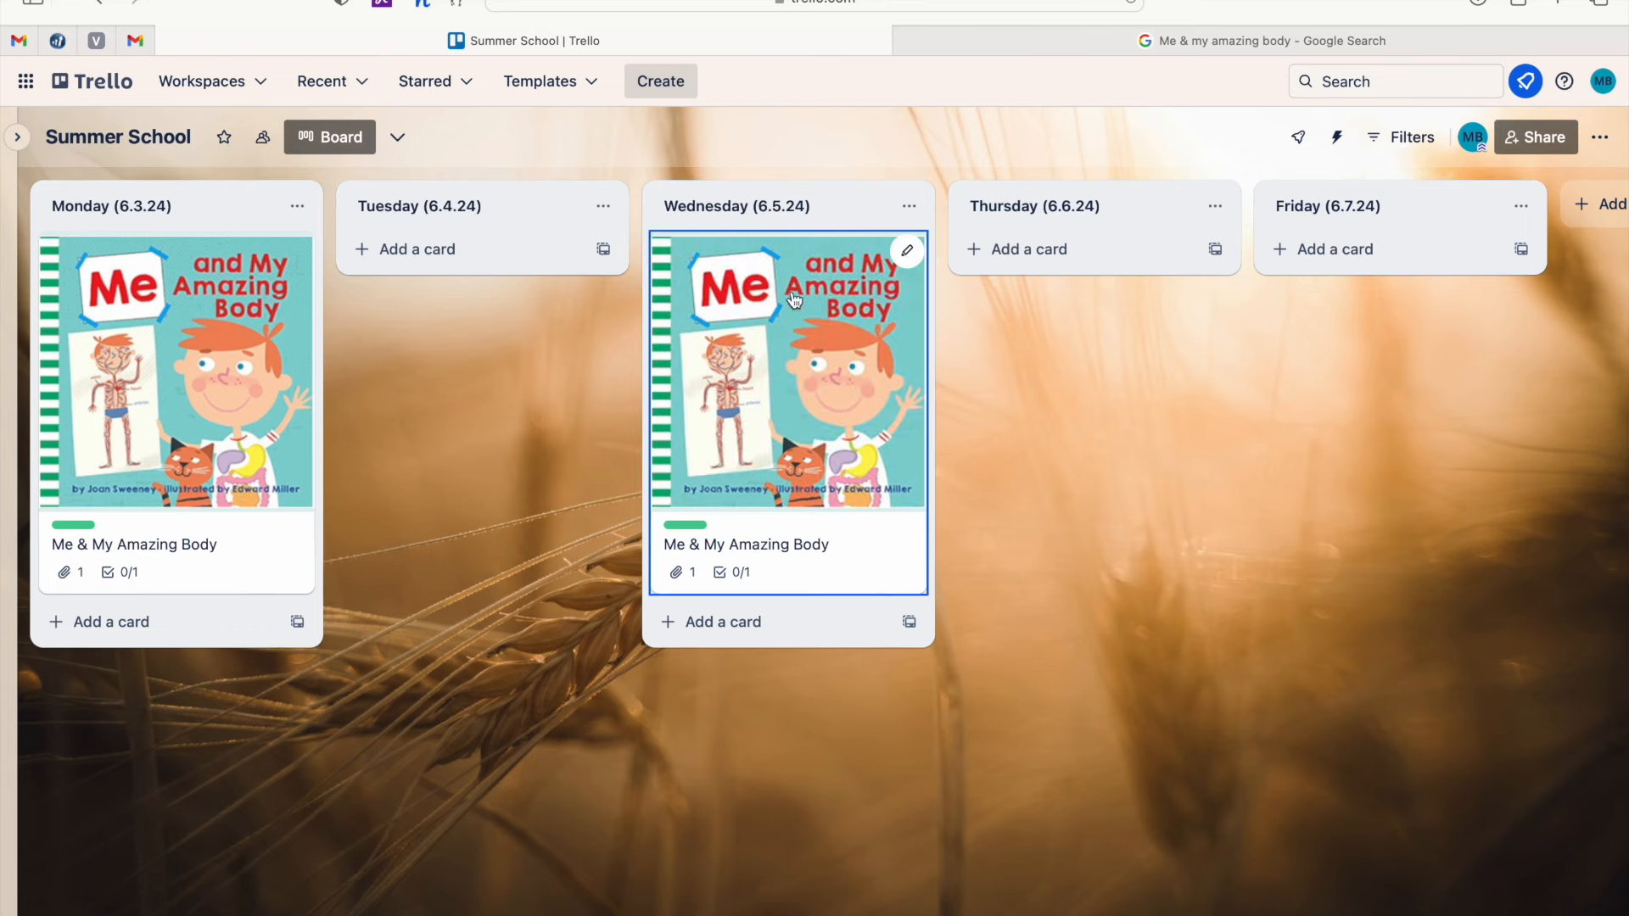
Change the checklist item of the Wednesday Me & My Amazing Body card to "Complete Unit 2" and close the card.
{"action": "left_click", "coordinate": [787, 341]}
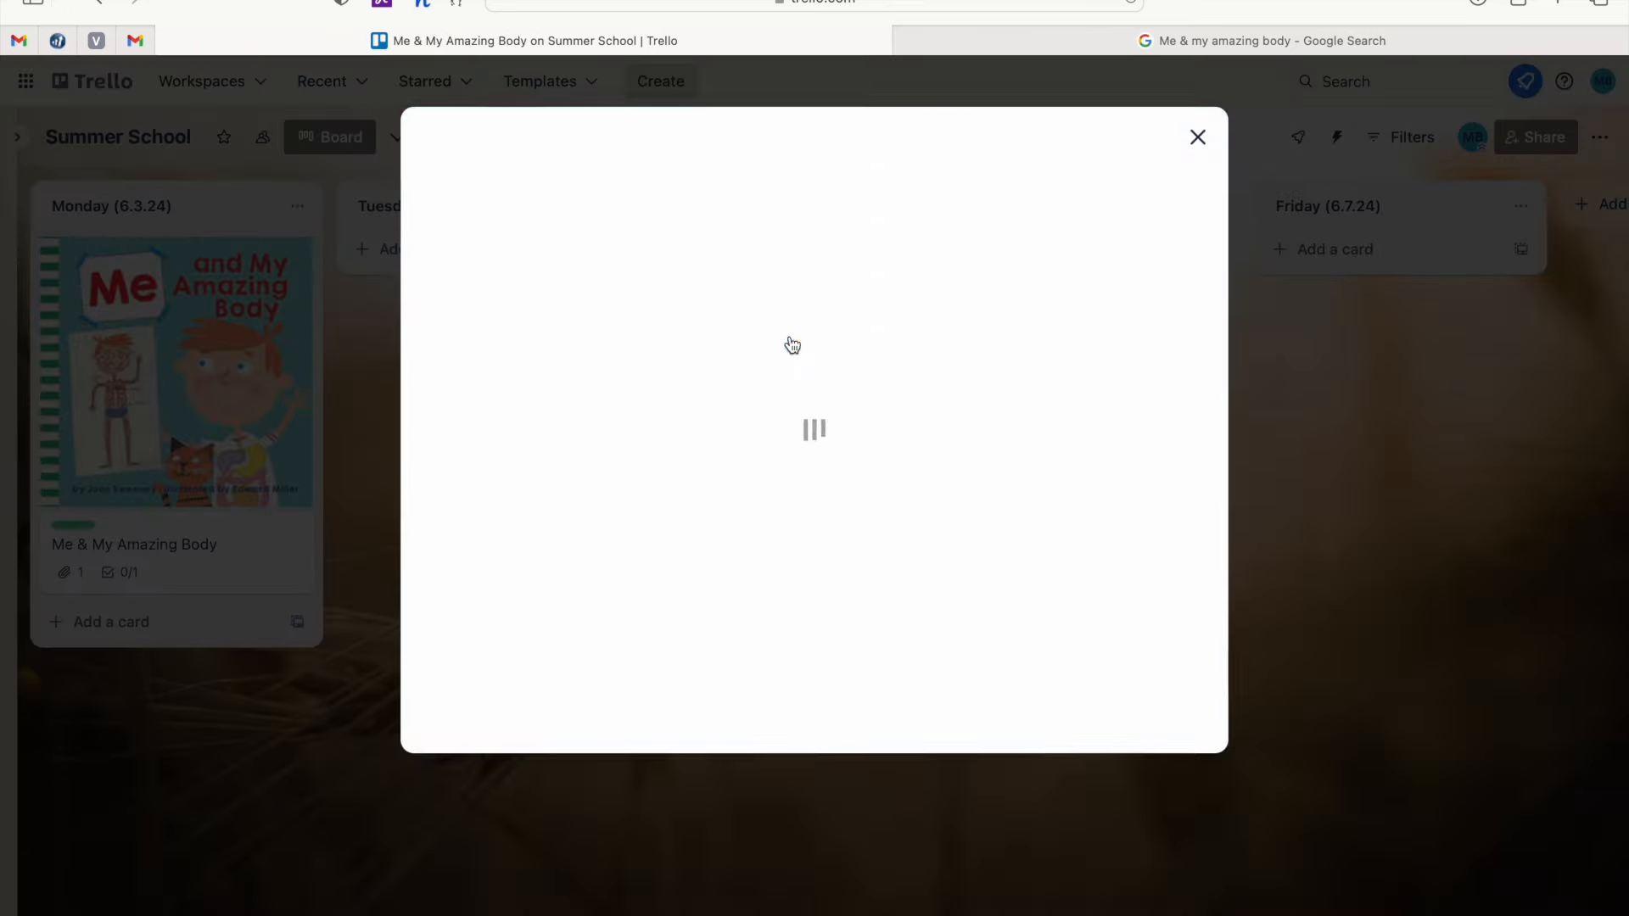
{"action": "scroll", "coordinate": [782, 505], "scroll_direction": "down", "scroll_amount": 4}
{"action": "scroll", "coordinate": [782, 509], "scroll_direction": "down", "scroll_amount": 2}
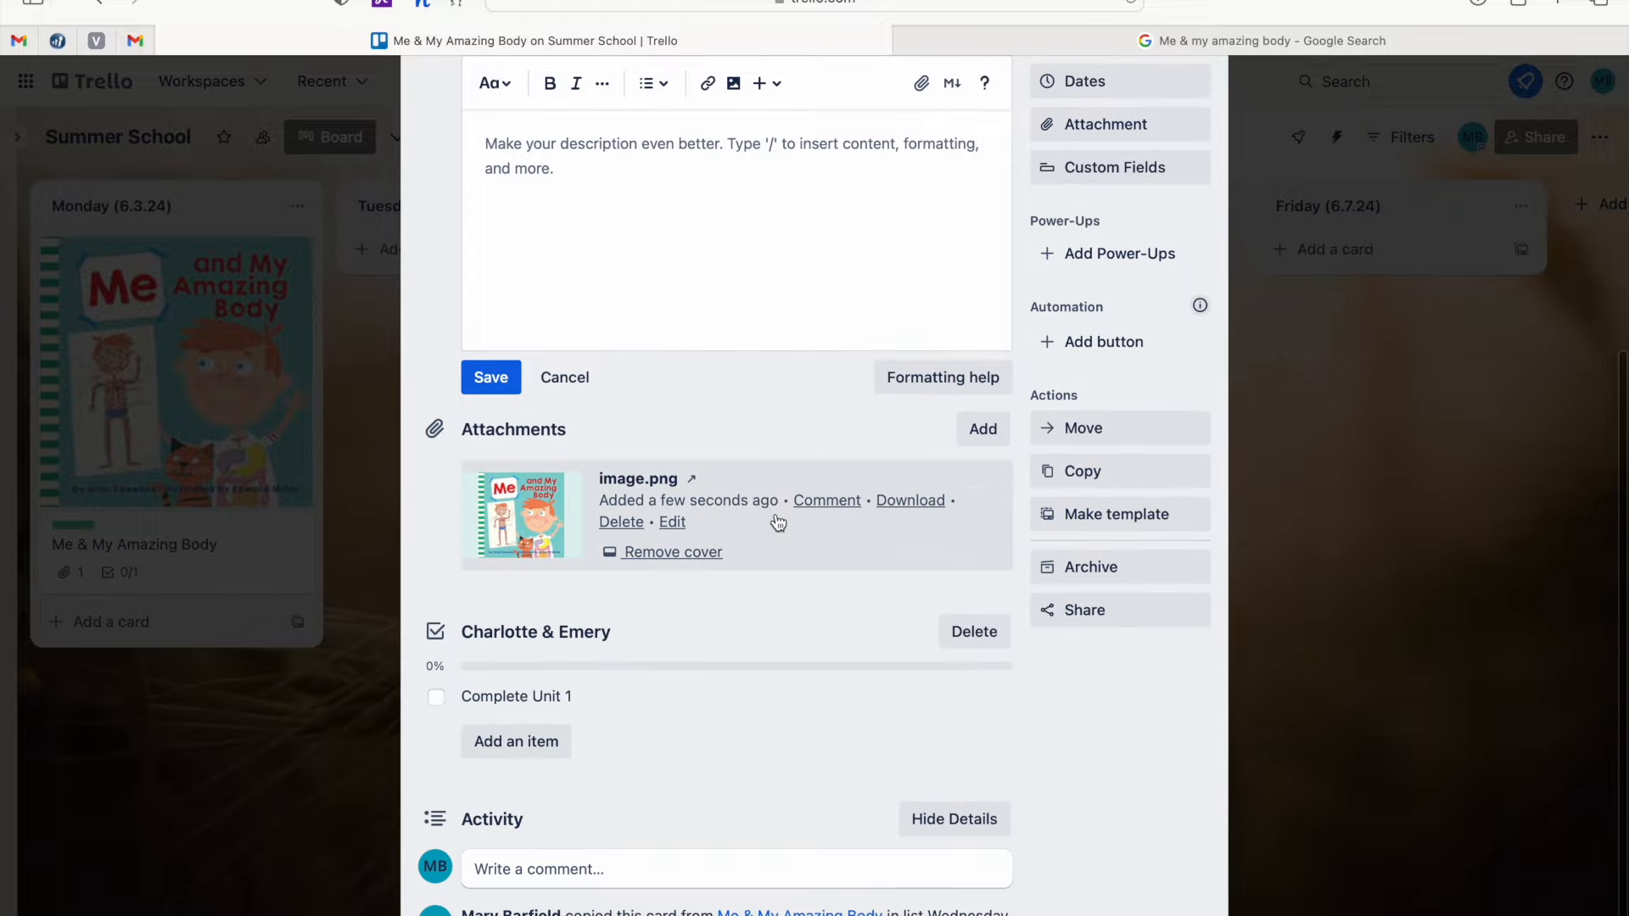
{"action": "left_click", "coordinate": [599, 698]}
{"action": "left_click", "coordinate": [600, 541]}
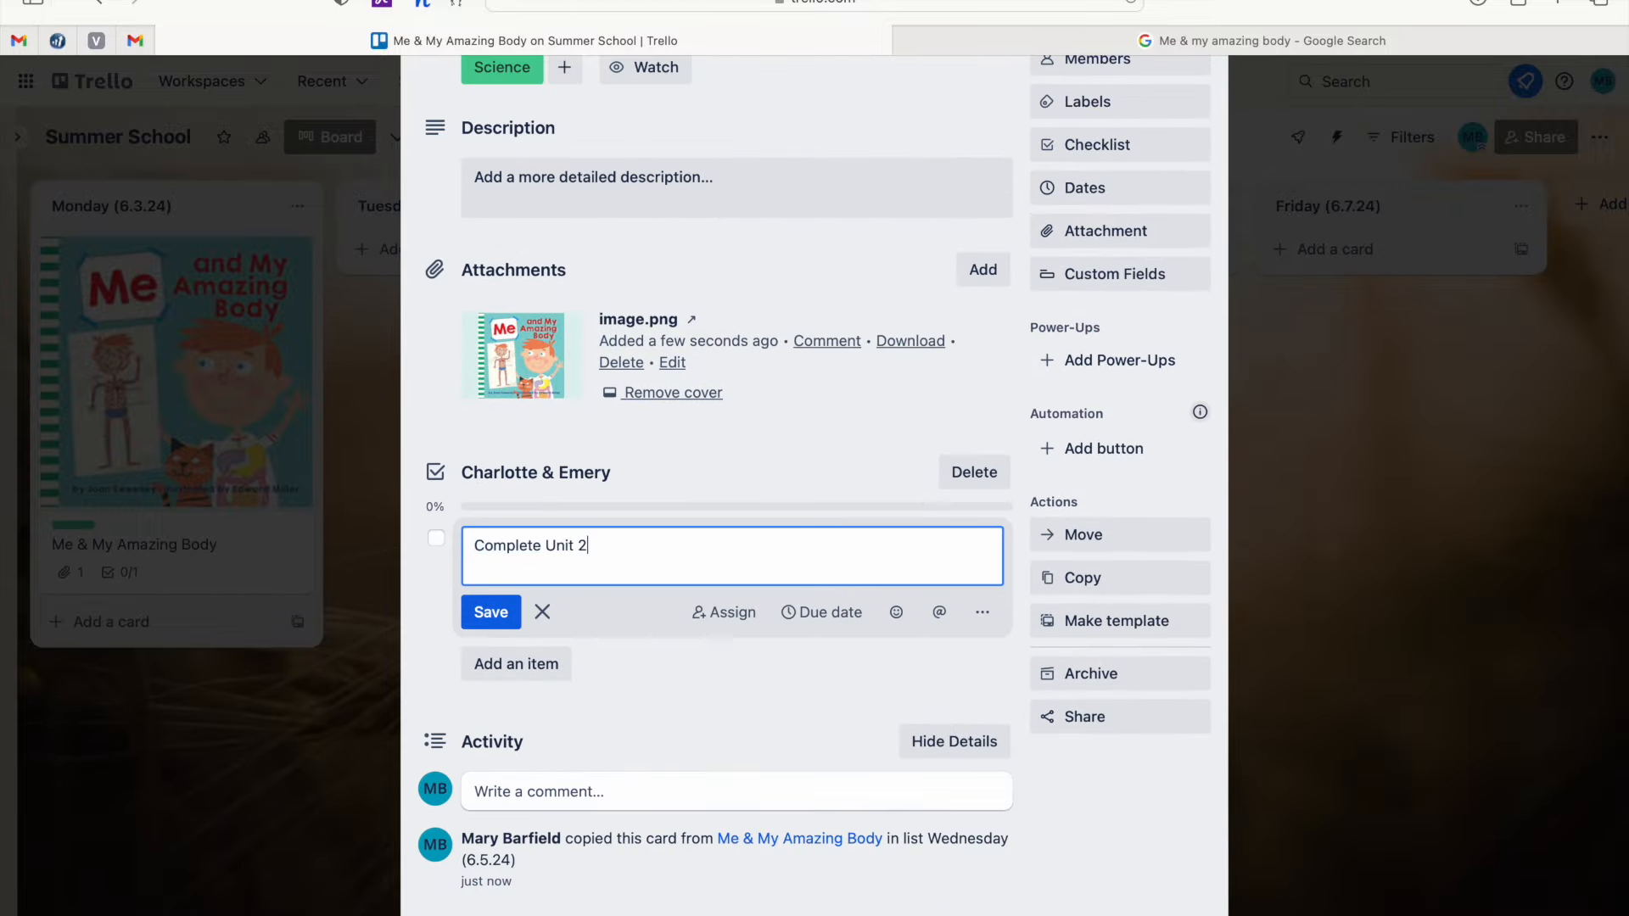
{"action": "key", "text": "Return"}
{"action": "scroll", "coordinate": [986, 492], "scroll_direction": "up", "scroll_amount": 5}
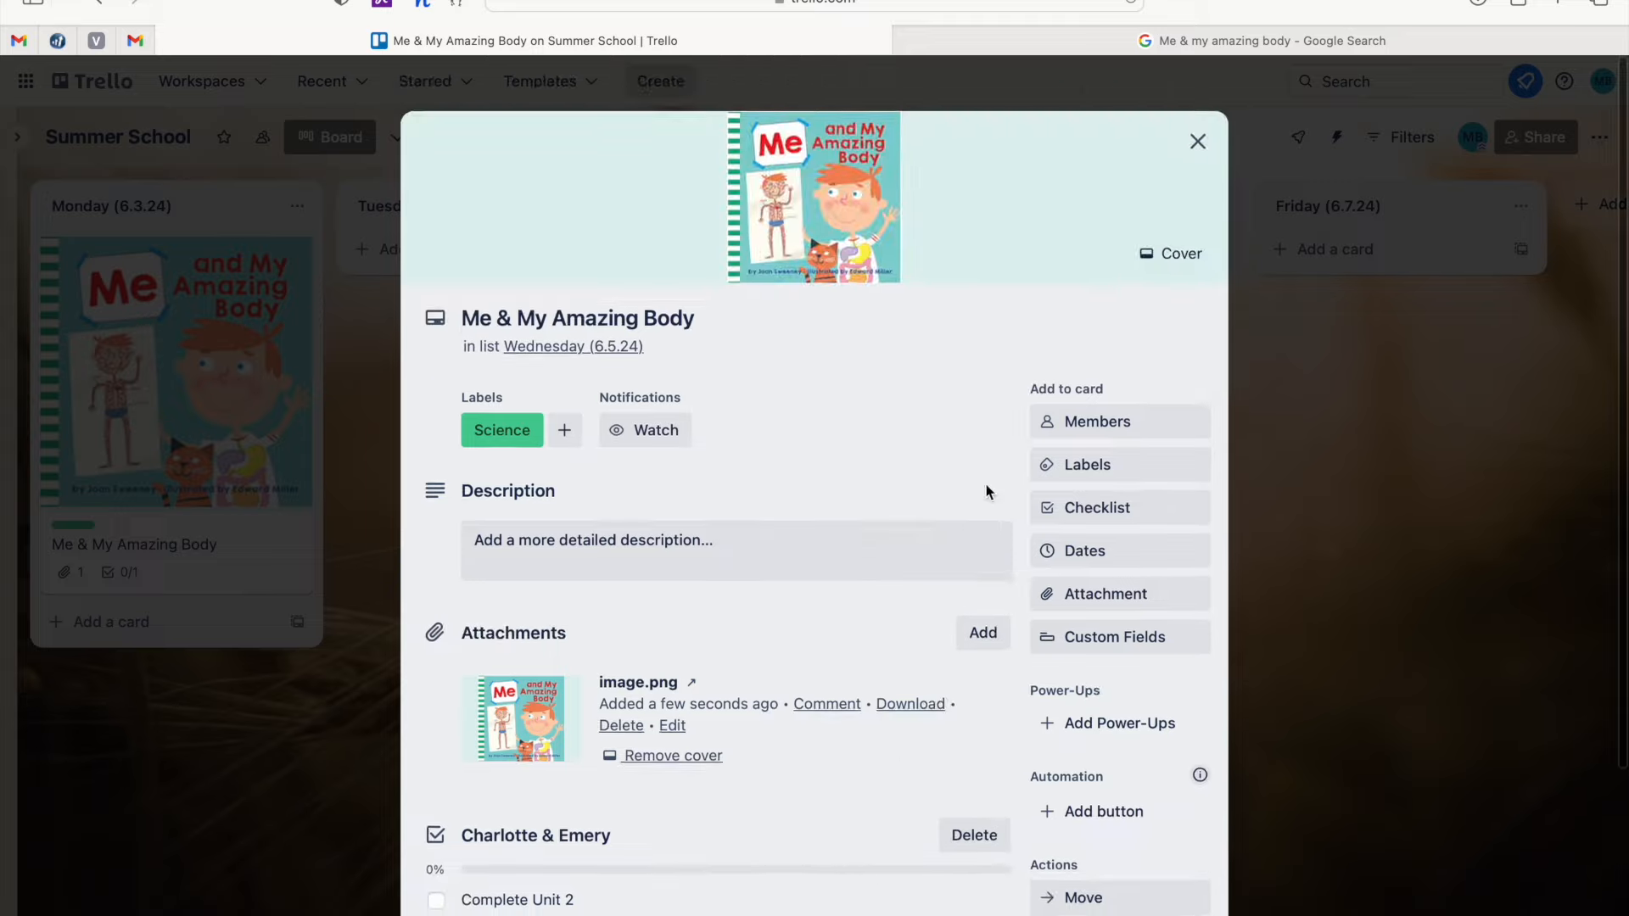
{"action": "left_click", "coordinate": [1197, 140]}
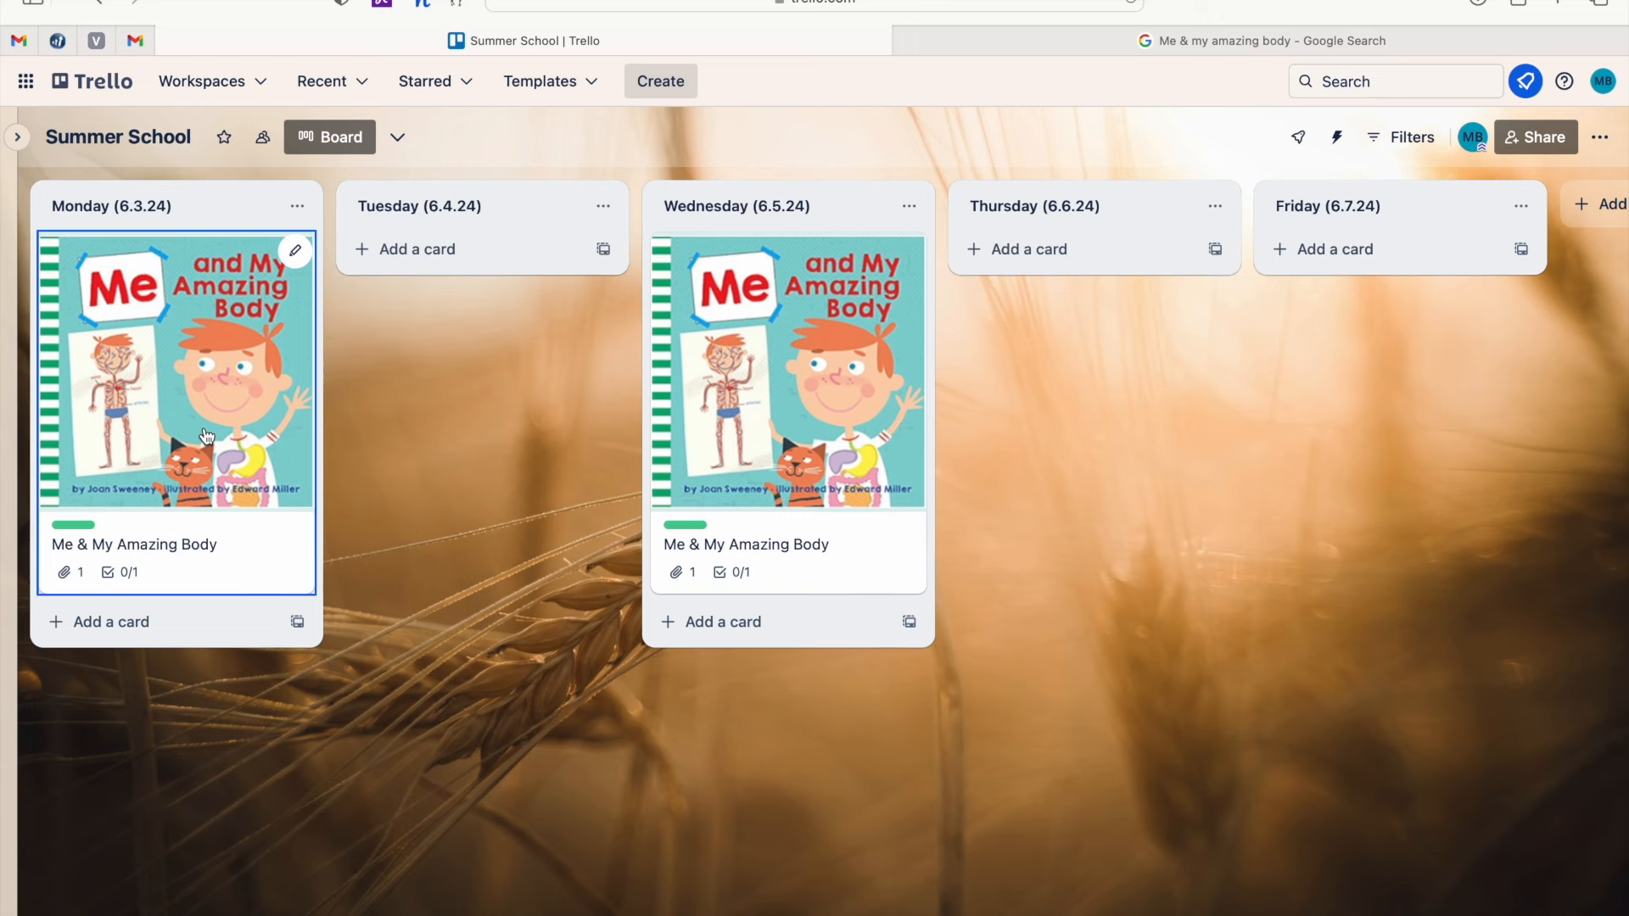
Add the cards "Math with Confidence K" and "Math with Confidence 1st" to the Tuesday (6.4.24) list.
{"action": "left_click", "coordinate": [440, 254]}
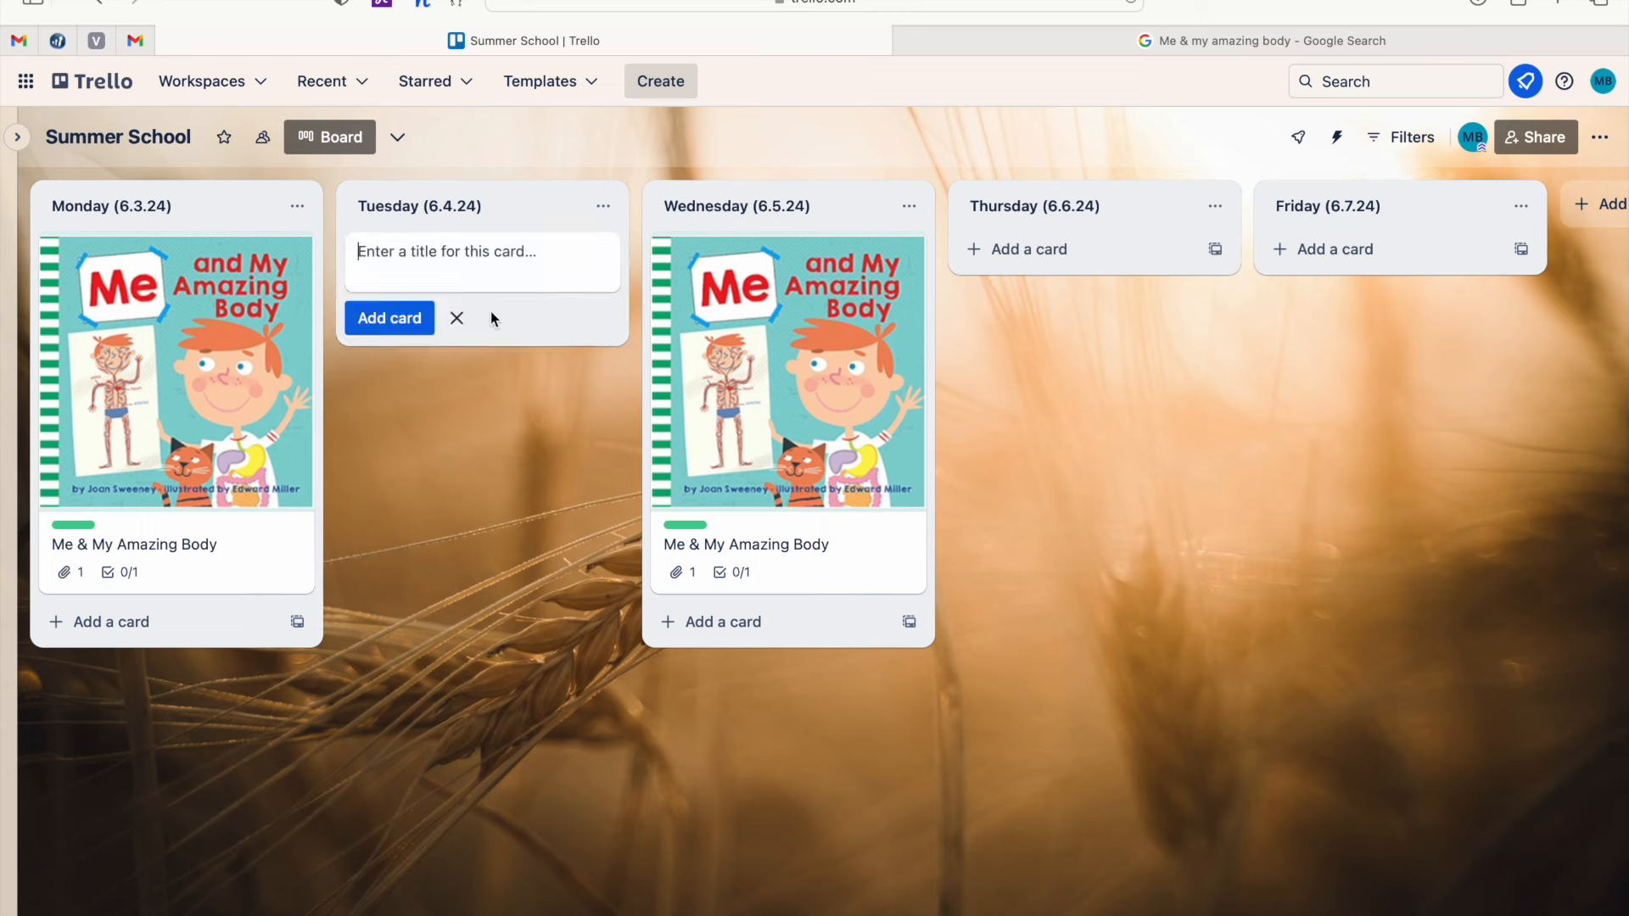
{"action": "type", "text": "Math"}
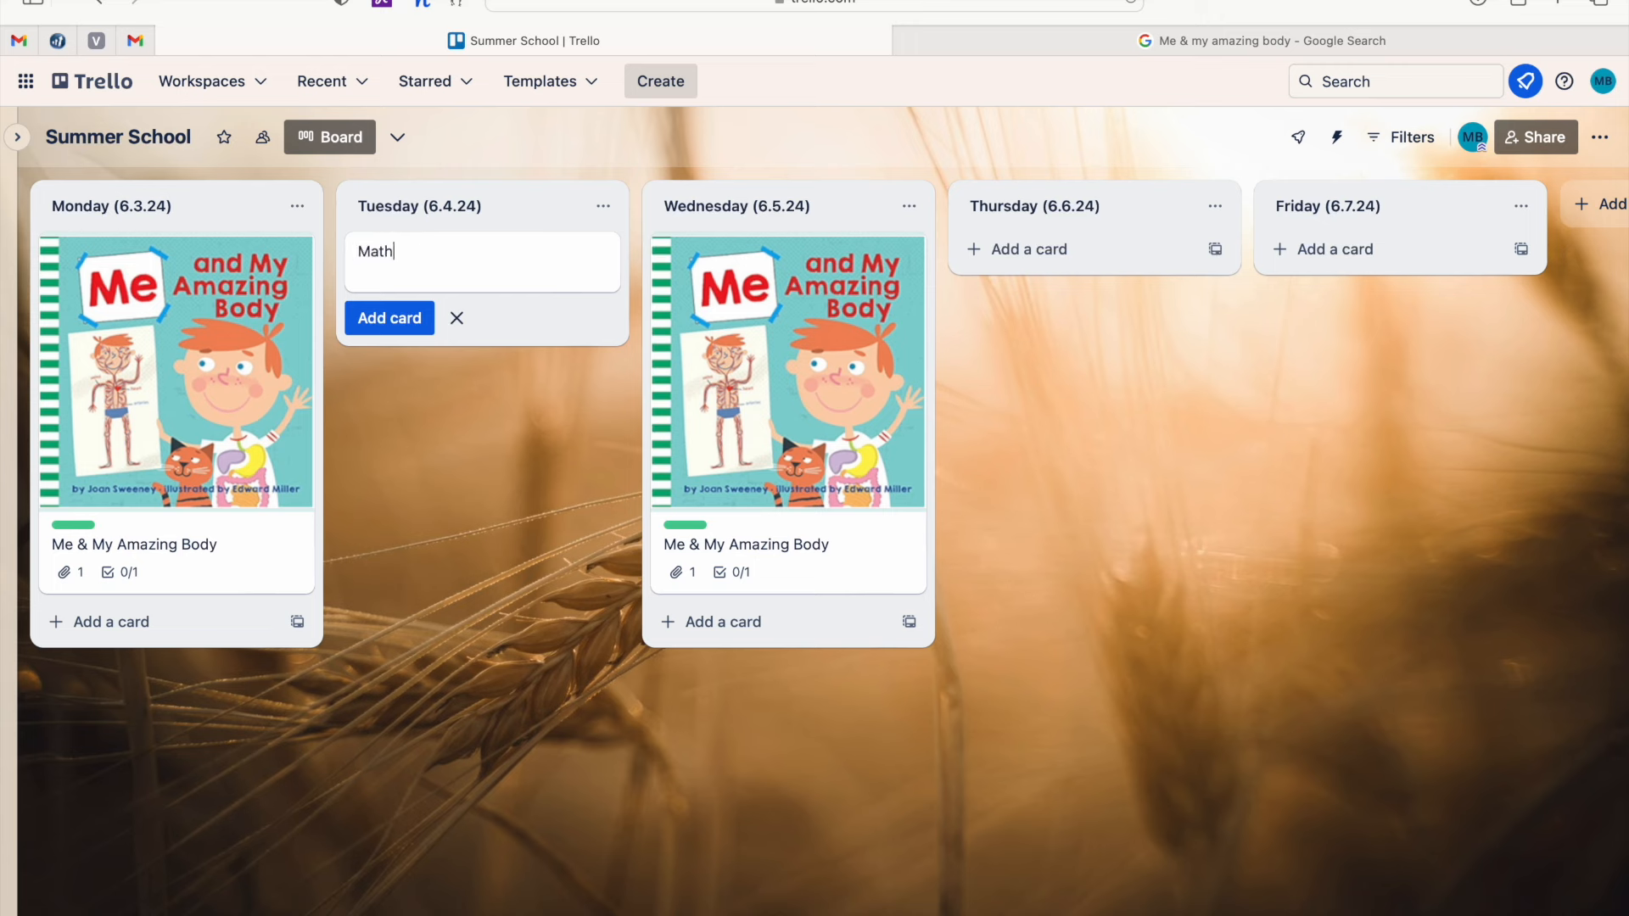
{"action": "type", "text": " with Confidence K"}
{"action": "left_click", "coordinate": [402, 320]}
{"action": "type", "text": "Math wit"}
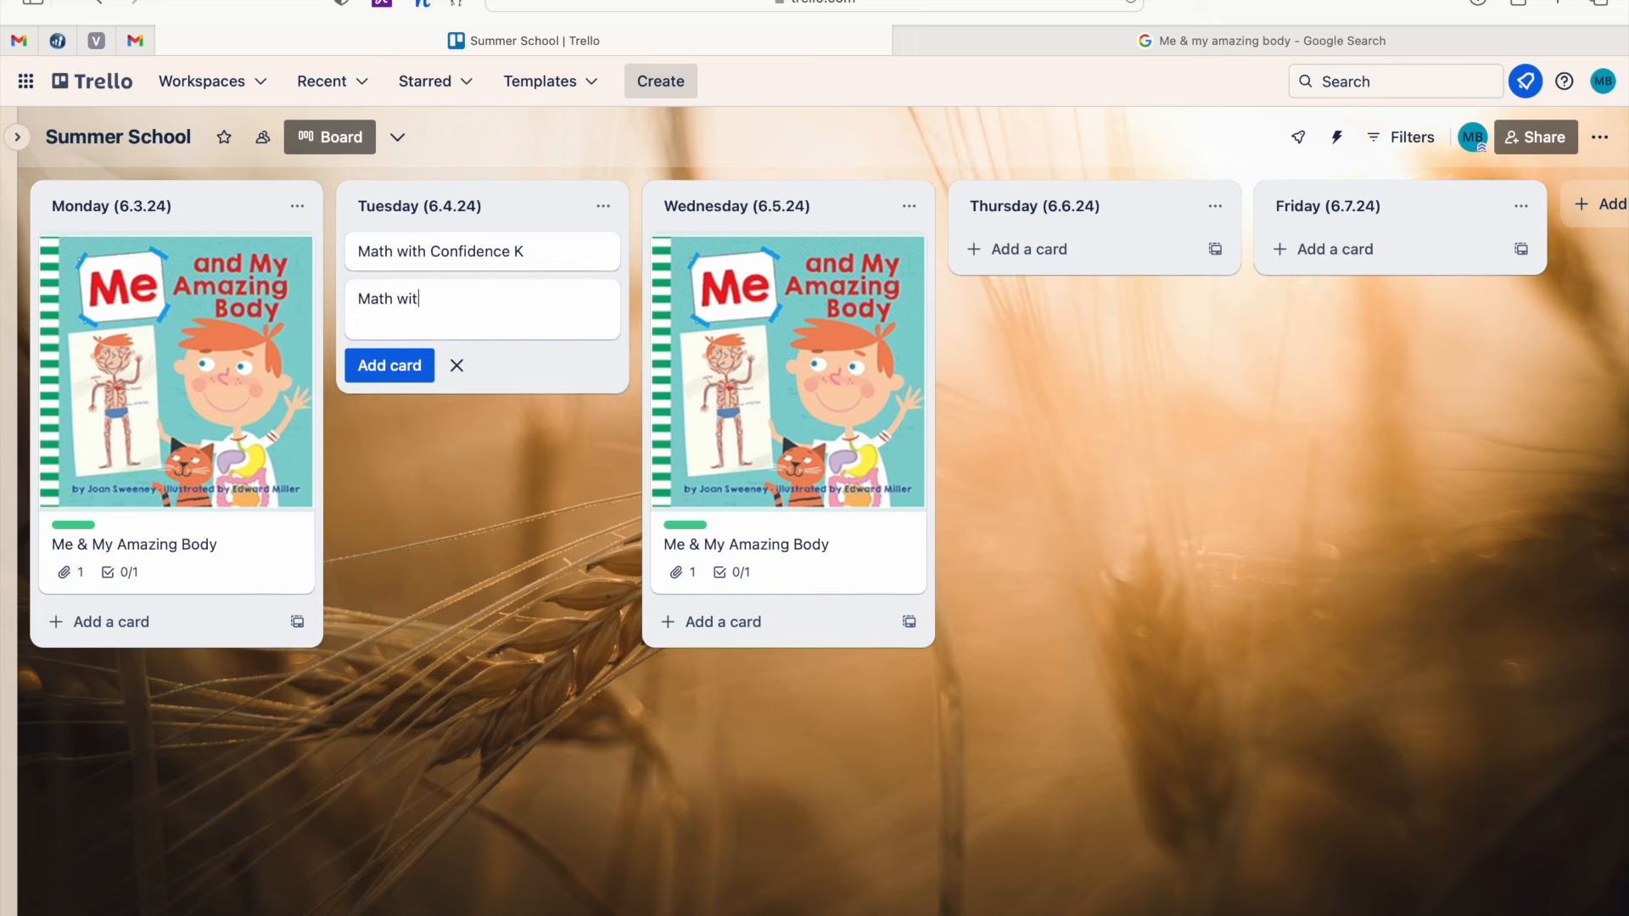
{"action": "type", "text": "h Confidence"}
{"action": "key", "text": "Return"}
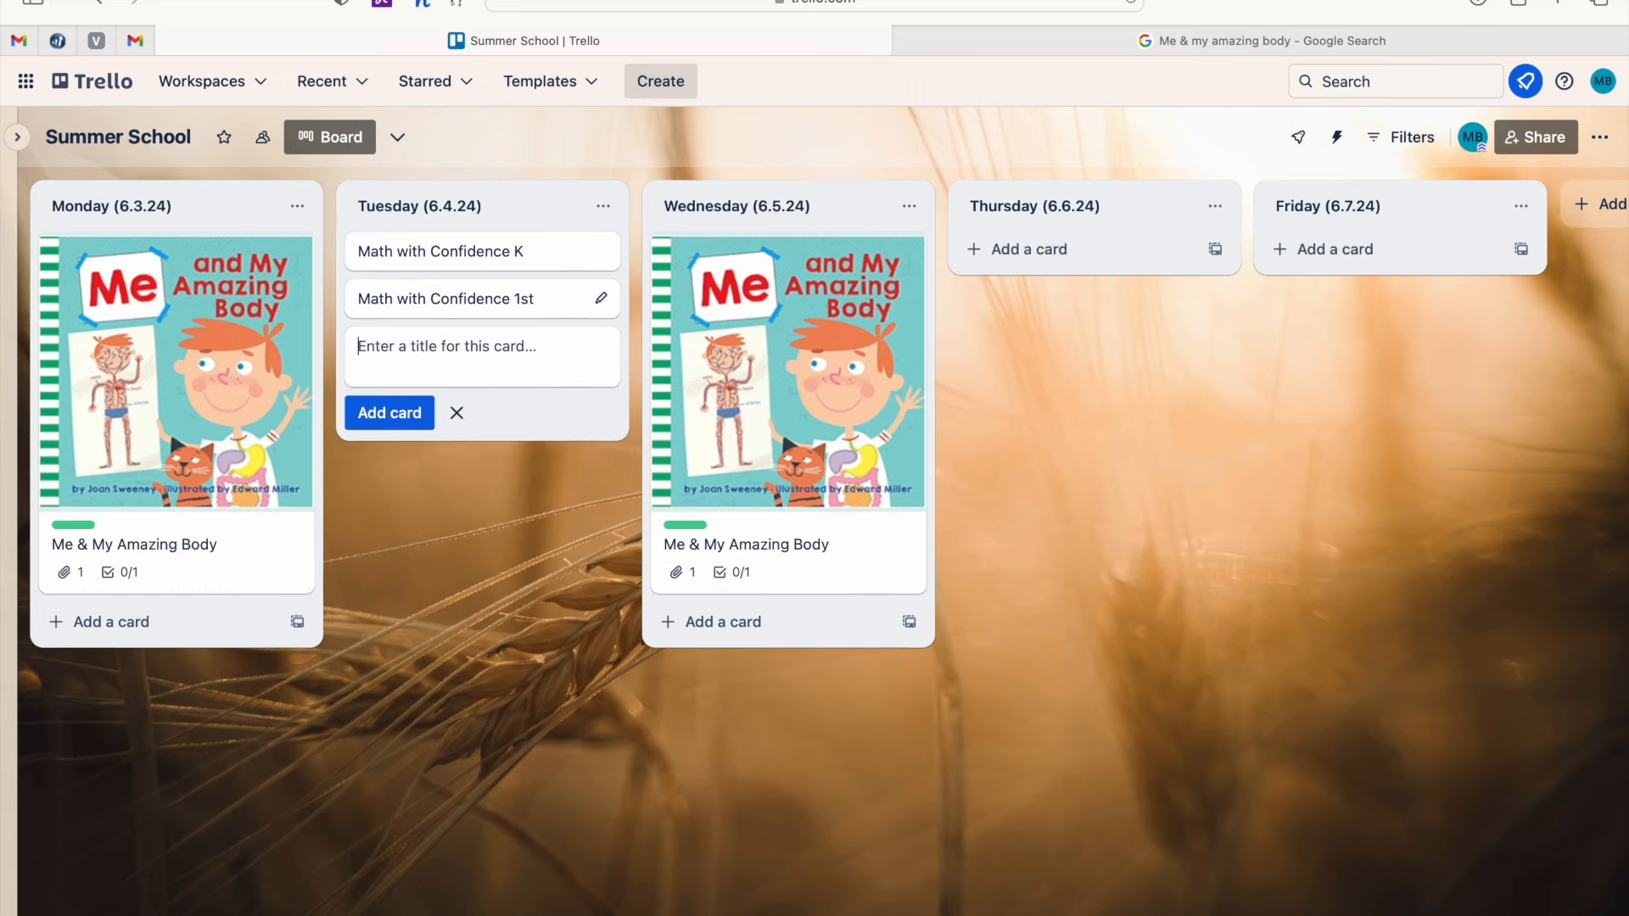
Add a checklist titled with the child's name to the Math with Confidence K card, containing the item "Lesson TBD".
{"action": "left_click", "coordinate": [553, 253]}
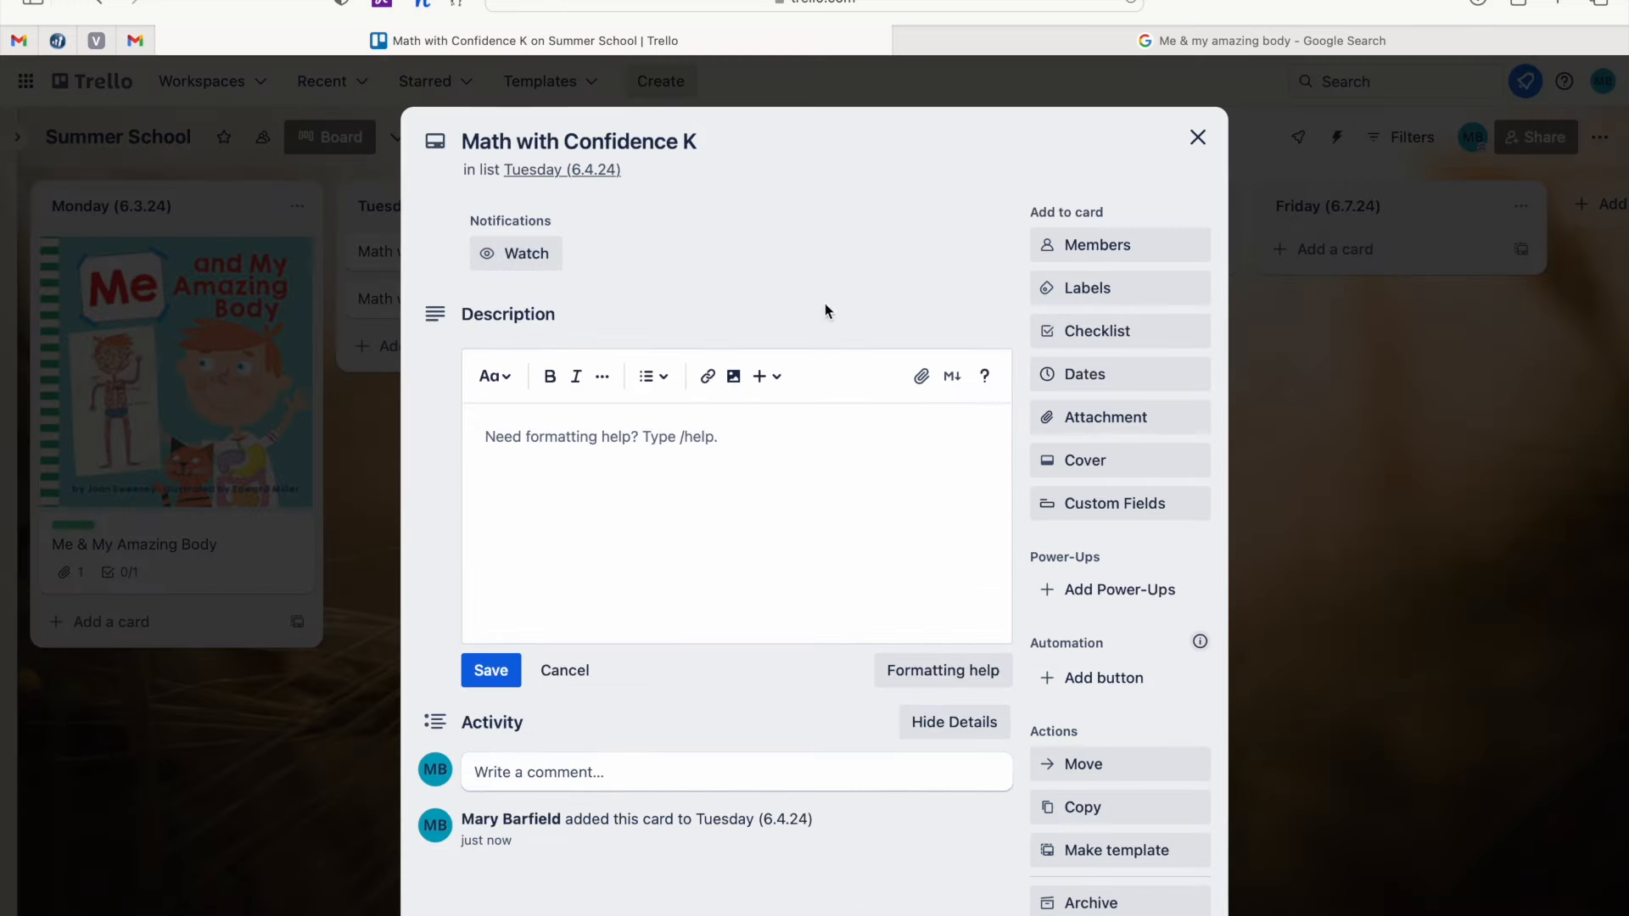
{"action": "left_click", "coordinate": [1131, 331]}
{"action": "type", "text": "Cha"}
{"action": "key", "text": "Return"}
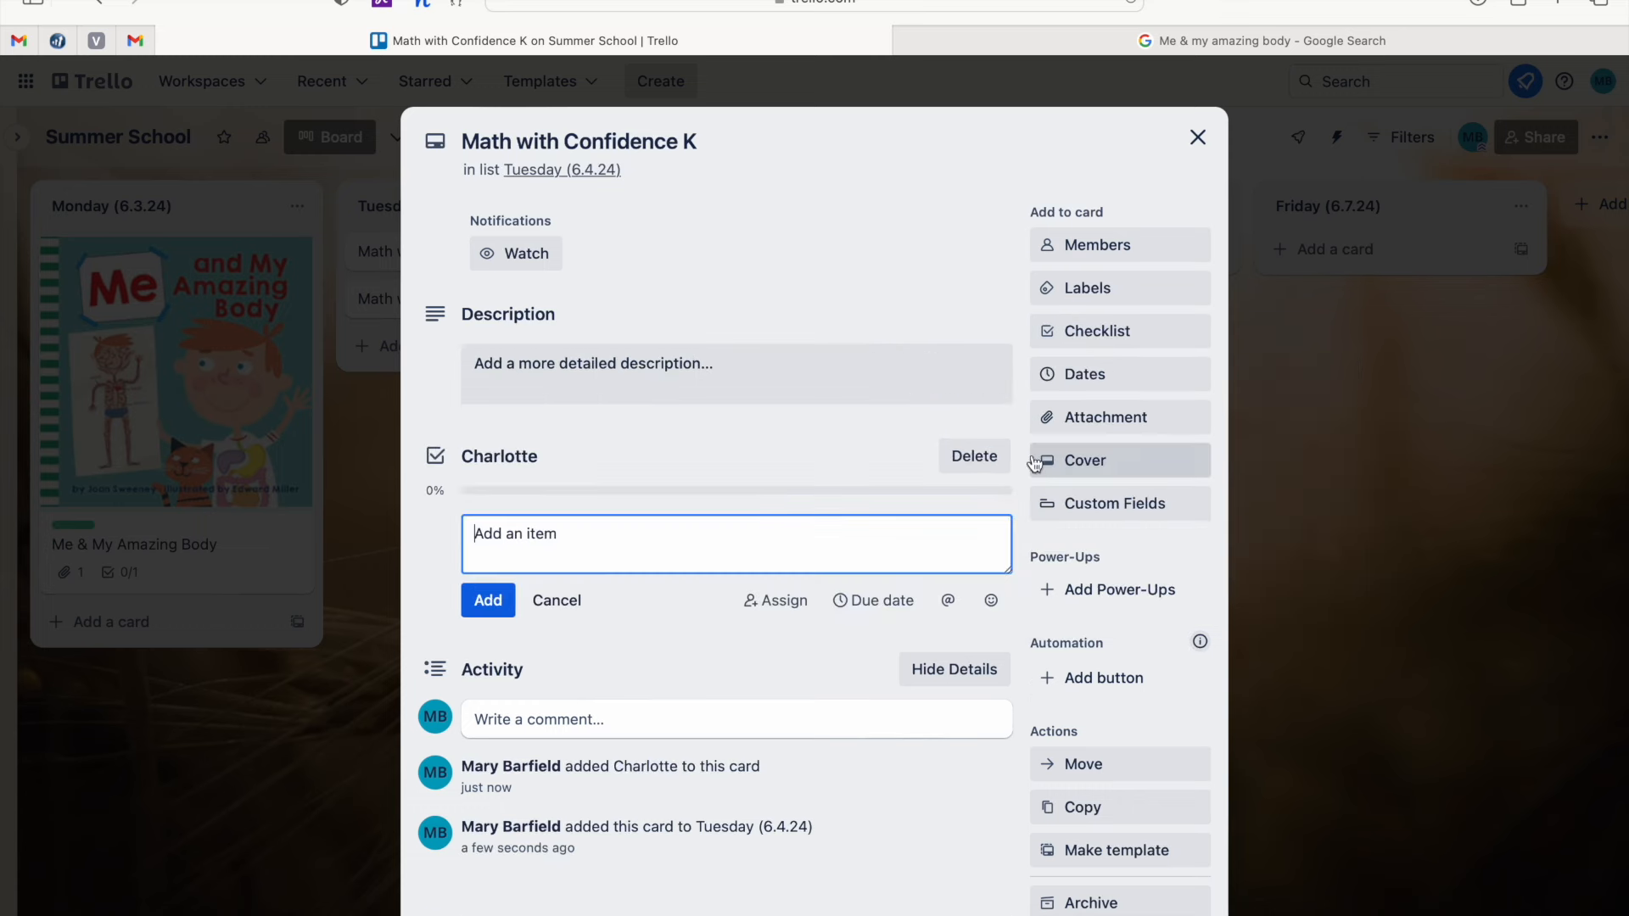
{"action": "type", "text": "Lesson TBD"}
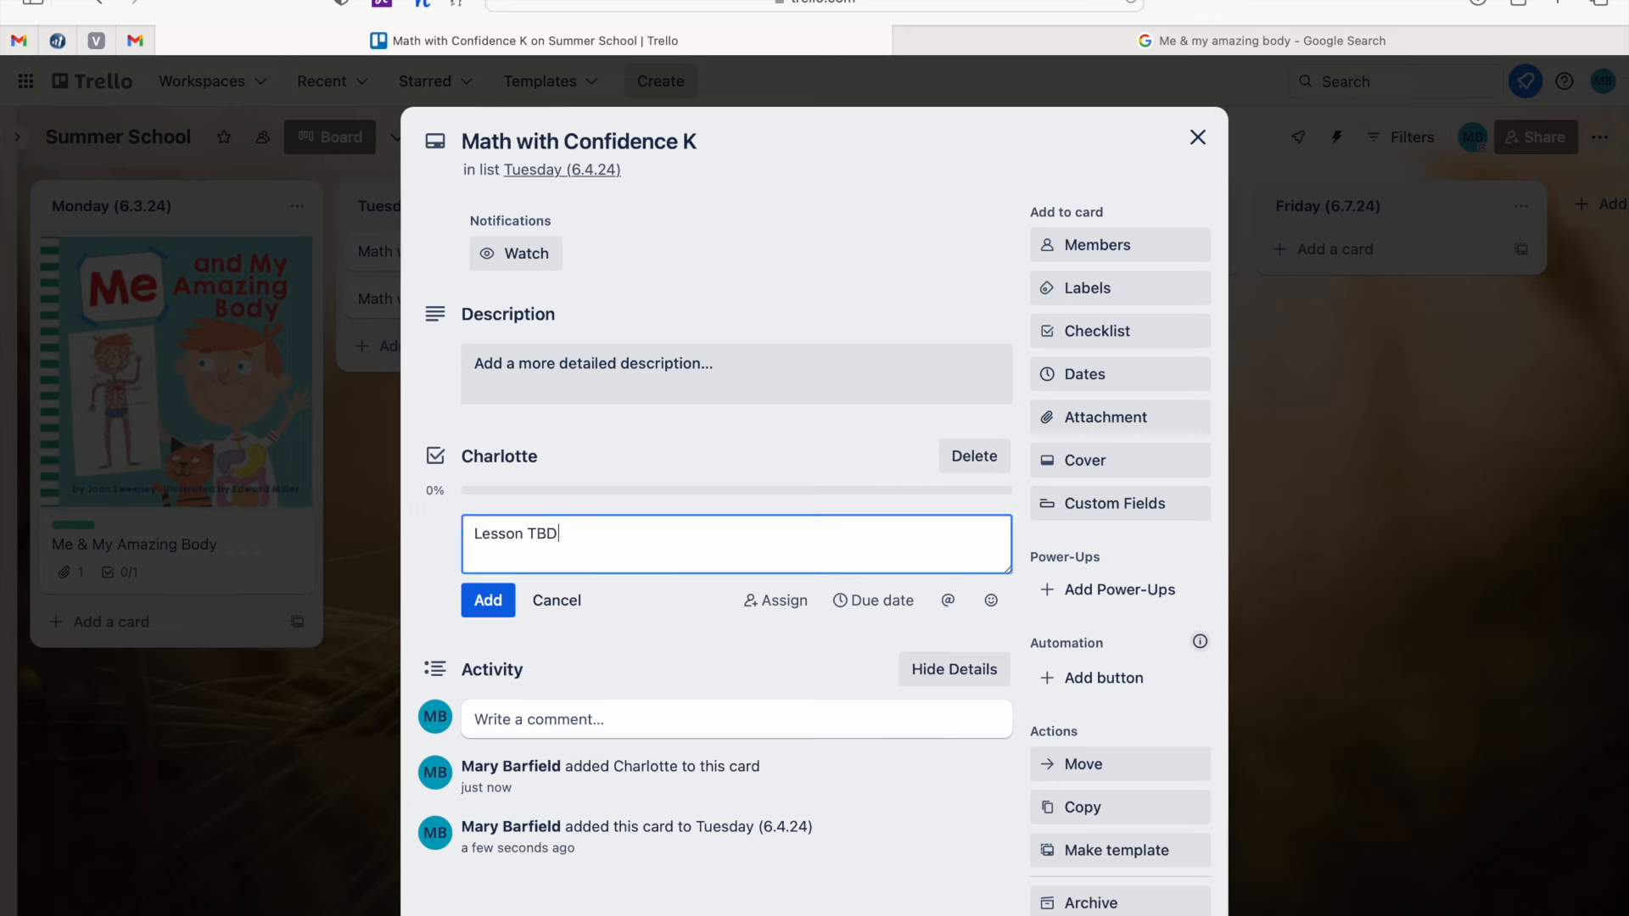
{"action": "left_click", "coordinate": [482, 602]}
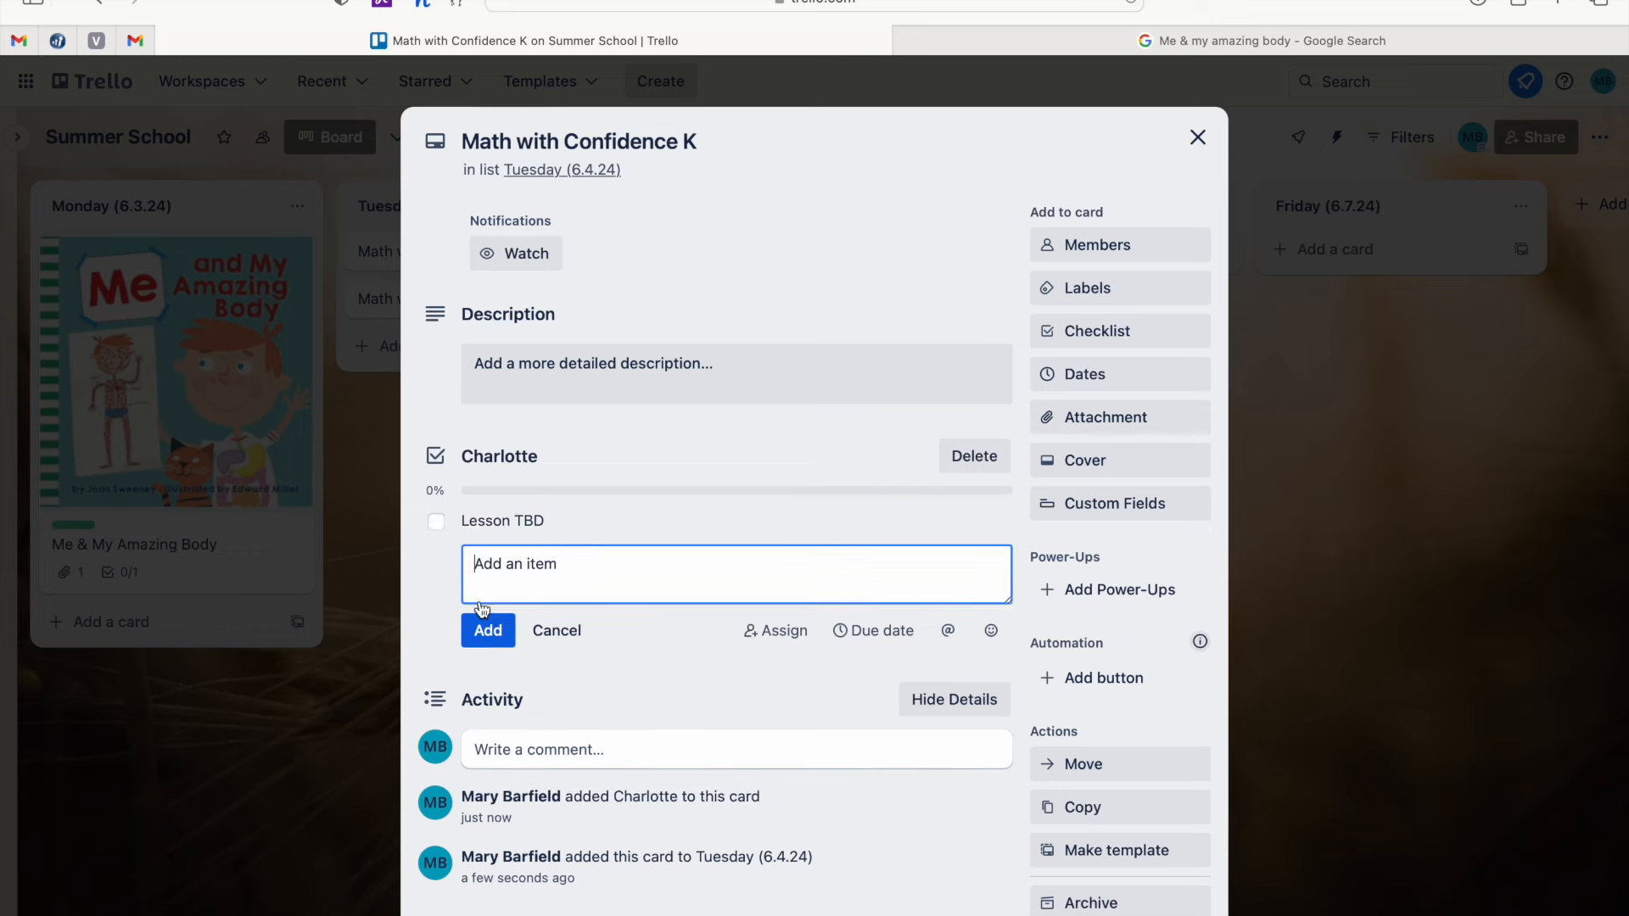
{"action": "left_click", "coordinate": [531, 528]}
{"action": "key", "text": "Right"}
{"action": "key", "text": "BackSpace"}
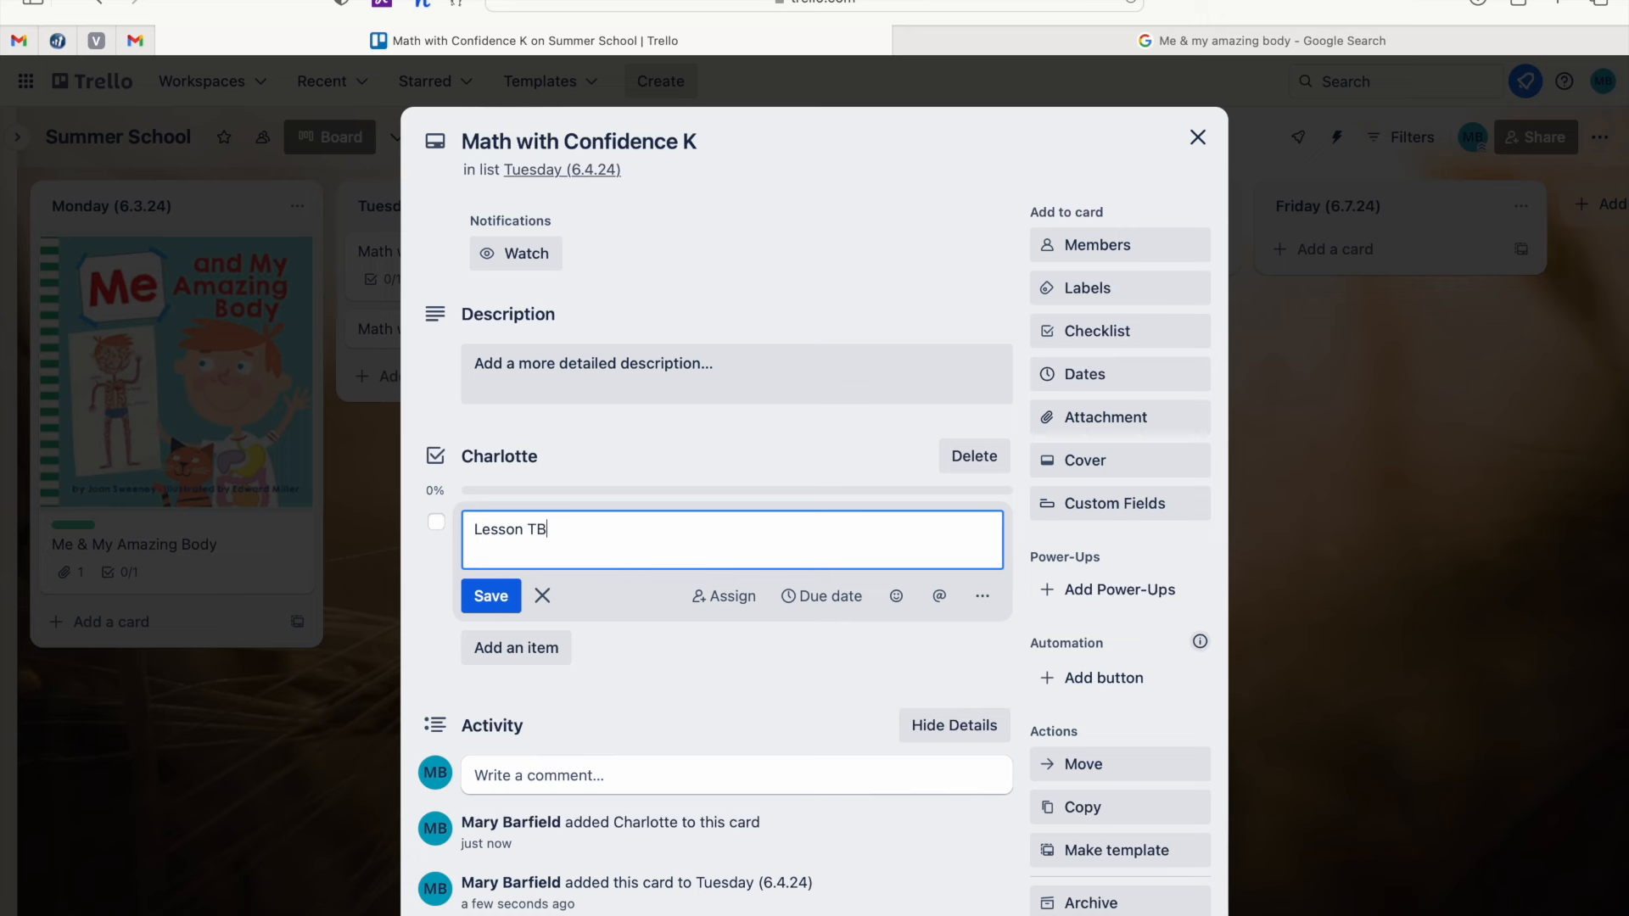
{"action": "key", "text": "Return"}
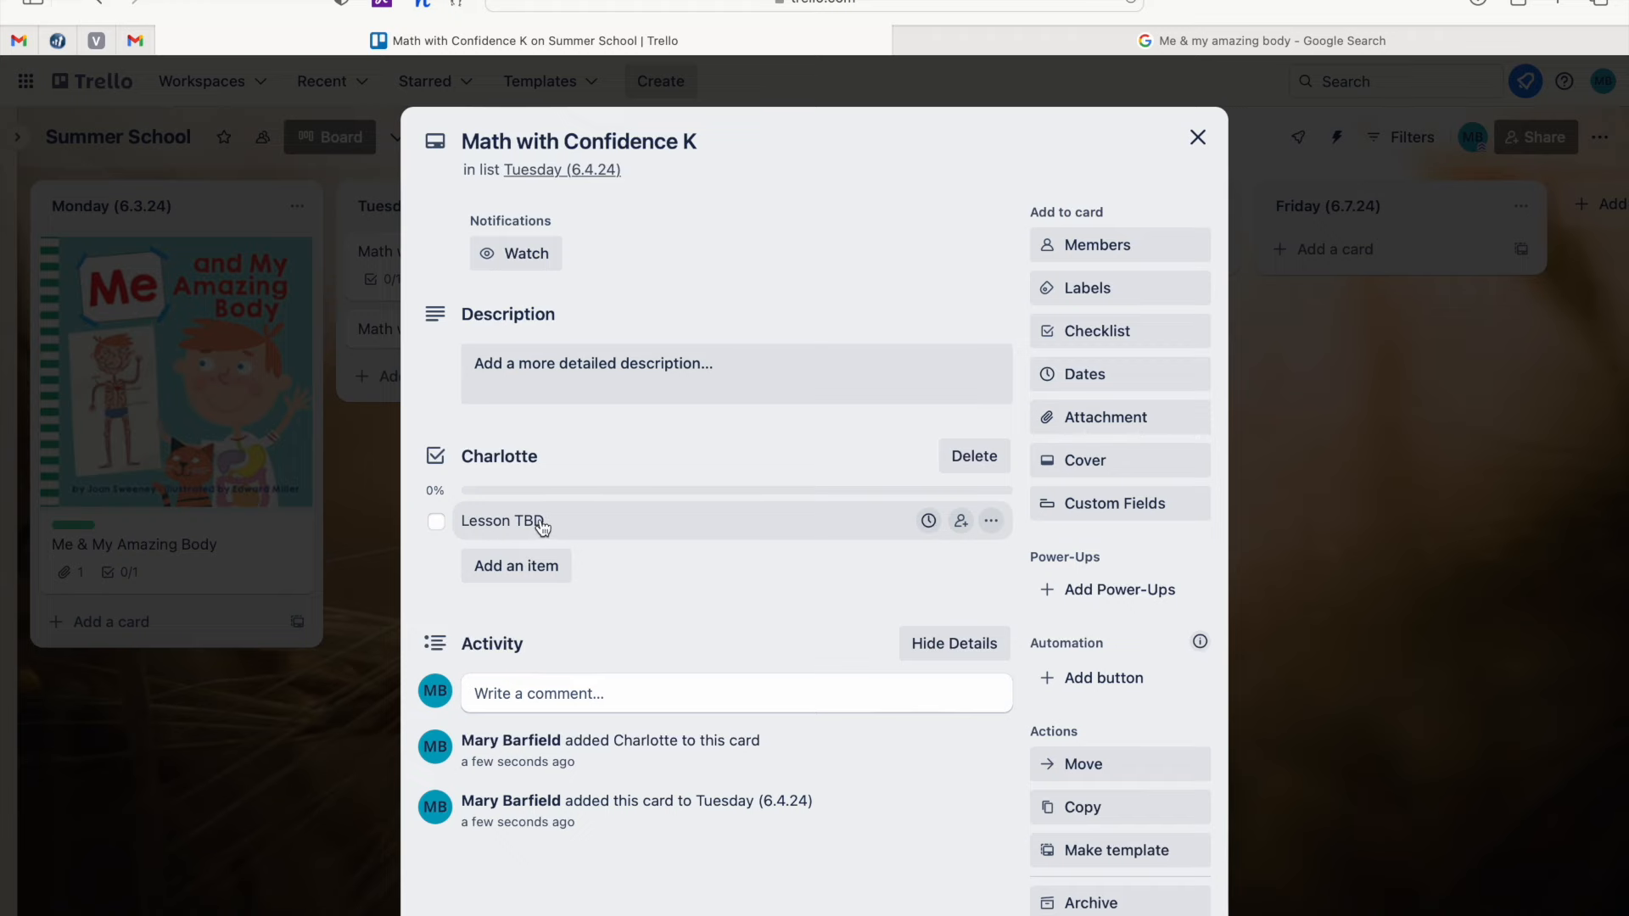
Switch to the Google image search and search for "Math with Confidence k".
{"action": "left_click", "coordinate": [1072, 40]}
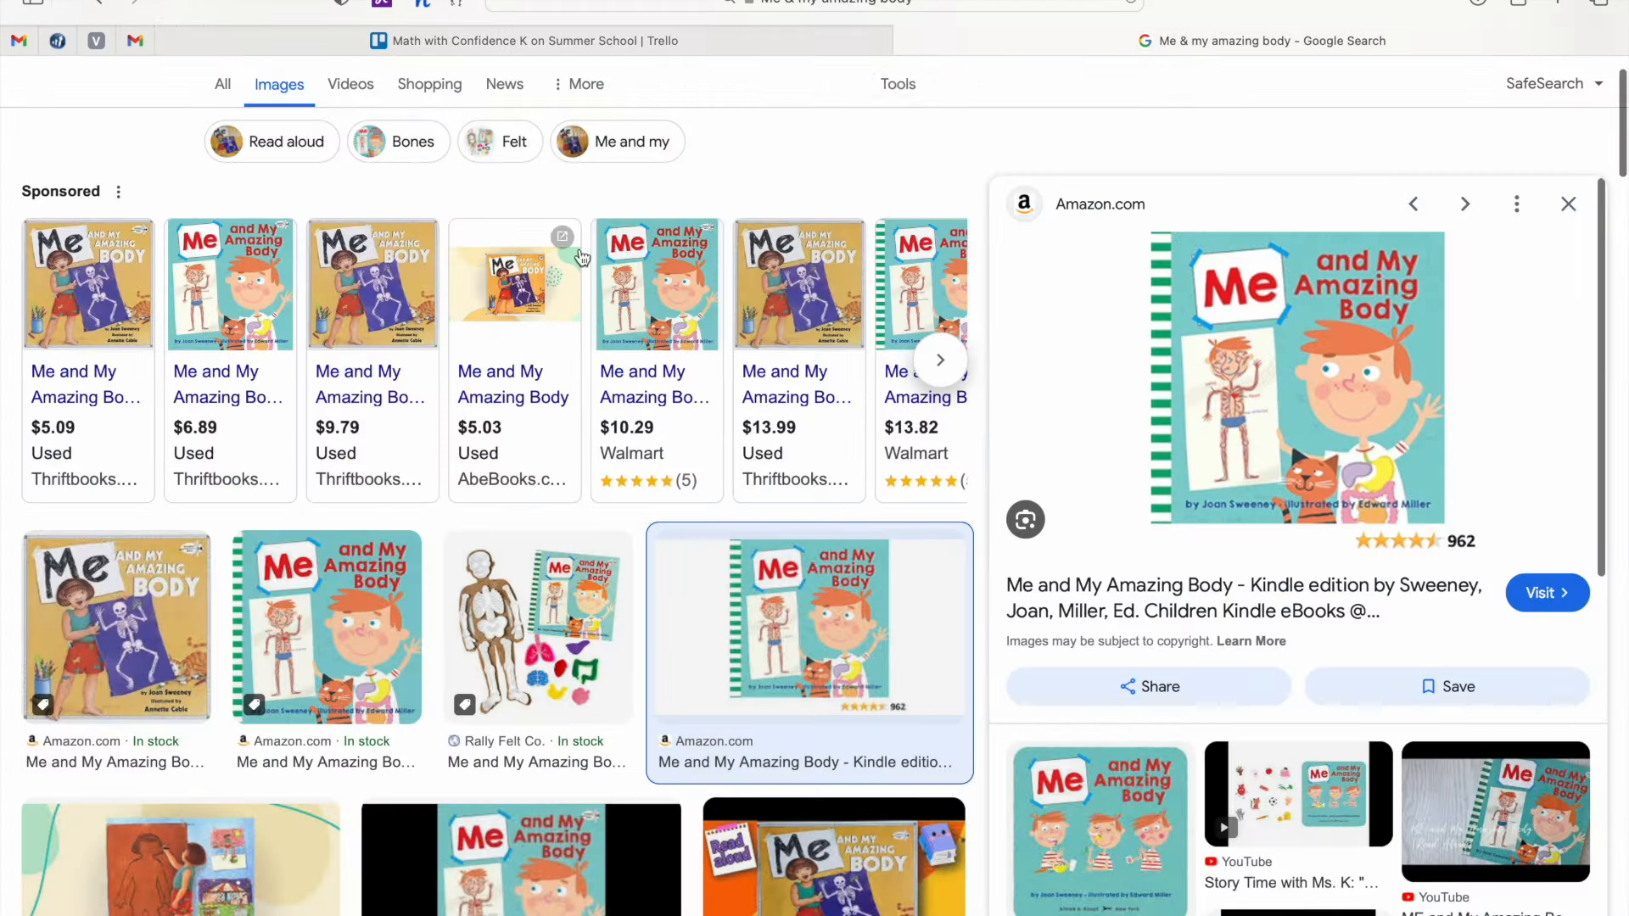
{"action": "scroll", "coordinate": [581, 257], "scroll_direction": "up", "scroll_amount": 2}
{"action": "triple_click", "coordinate": [461, 105]}
{"action": "type", "text": "Math with COnfidence"}
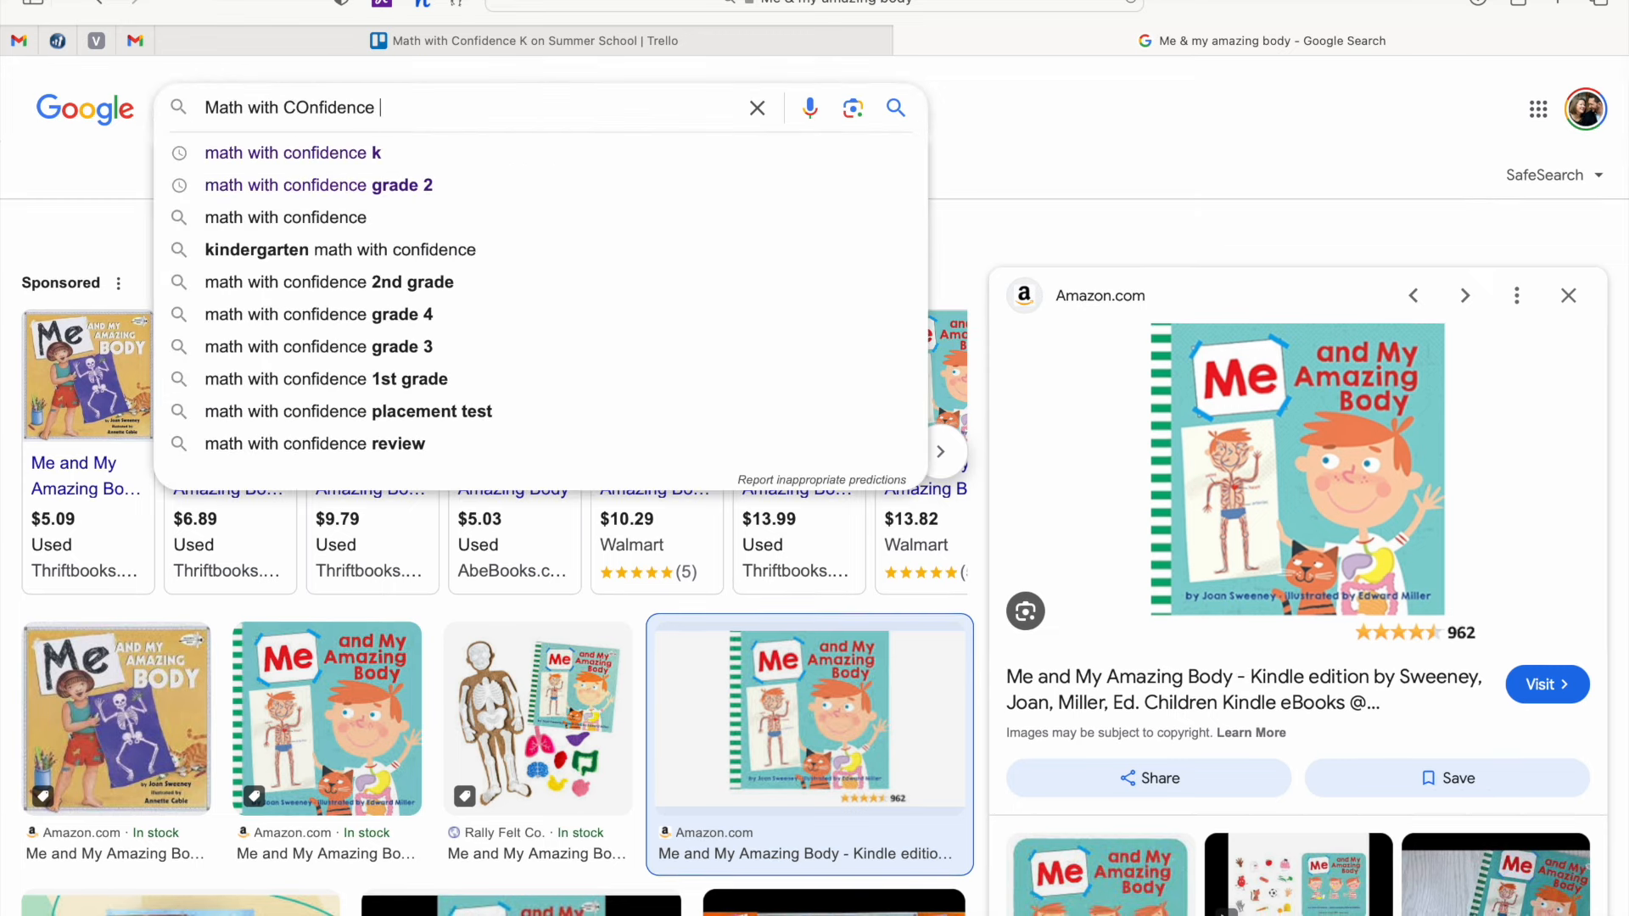
{"action": "key", "text": "BackSpace"}
{"action": "key", "text": "BackSpace"}
{"action": "key", "text": "BackSpace"}
{"action": "key", "text": "BackSpace"}
{"action": "key", "text": "BackSpace"}
{"action": "key", "text": "BackSpace"}
{"action": "key", "text": "BackSpace"}
{"action": "key", "text": "BackSpace"}
{"action": "key", "text": "BackSpace"}
{"action": "type", "text": "onfidence k"}
{"action": "key", "text": "Return"}
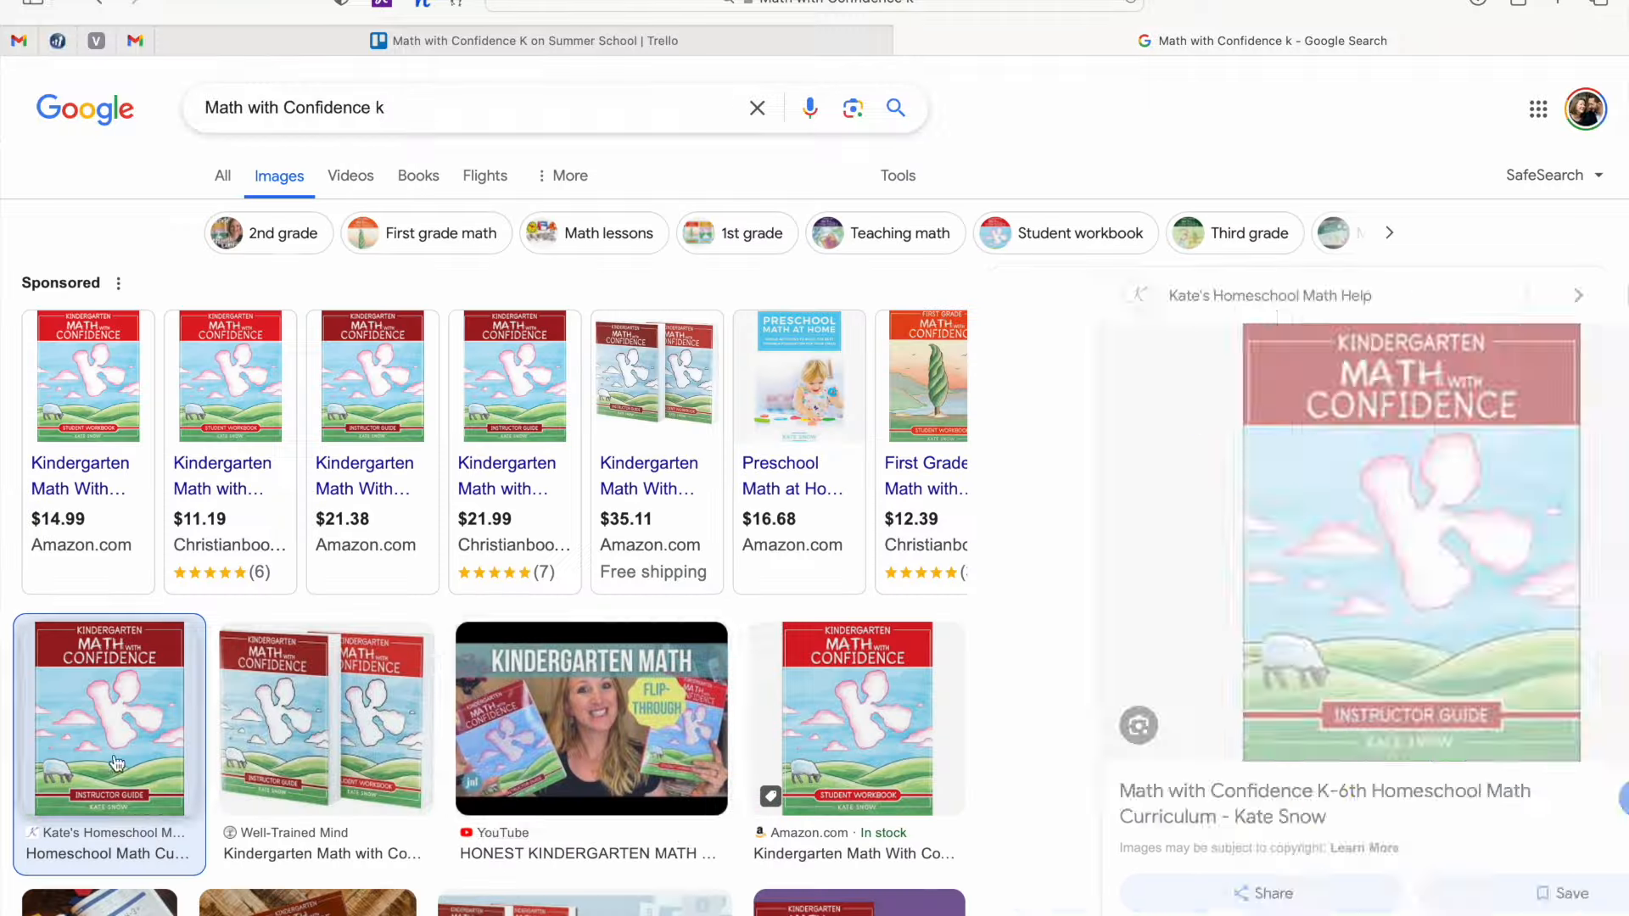
Capture the Kindergarten Math with Confidence cover image, paste it into the Math with Confidence K card in Trello, and close the card.
{"action": "left_click_drag", "start_coordinate": [1150, 321], "coordinate": [1468, 761]}
{"action": "left_click", "coordinate": [1566, 831]}
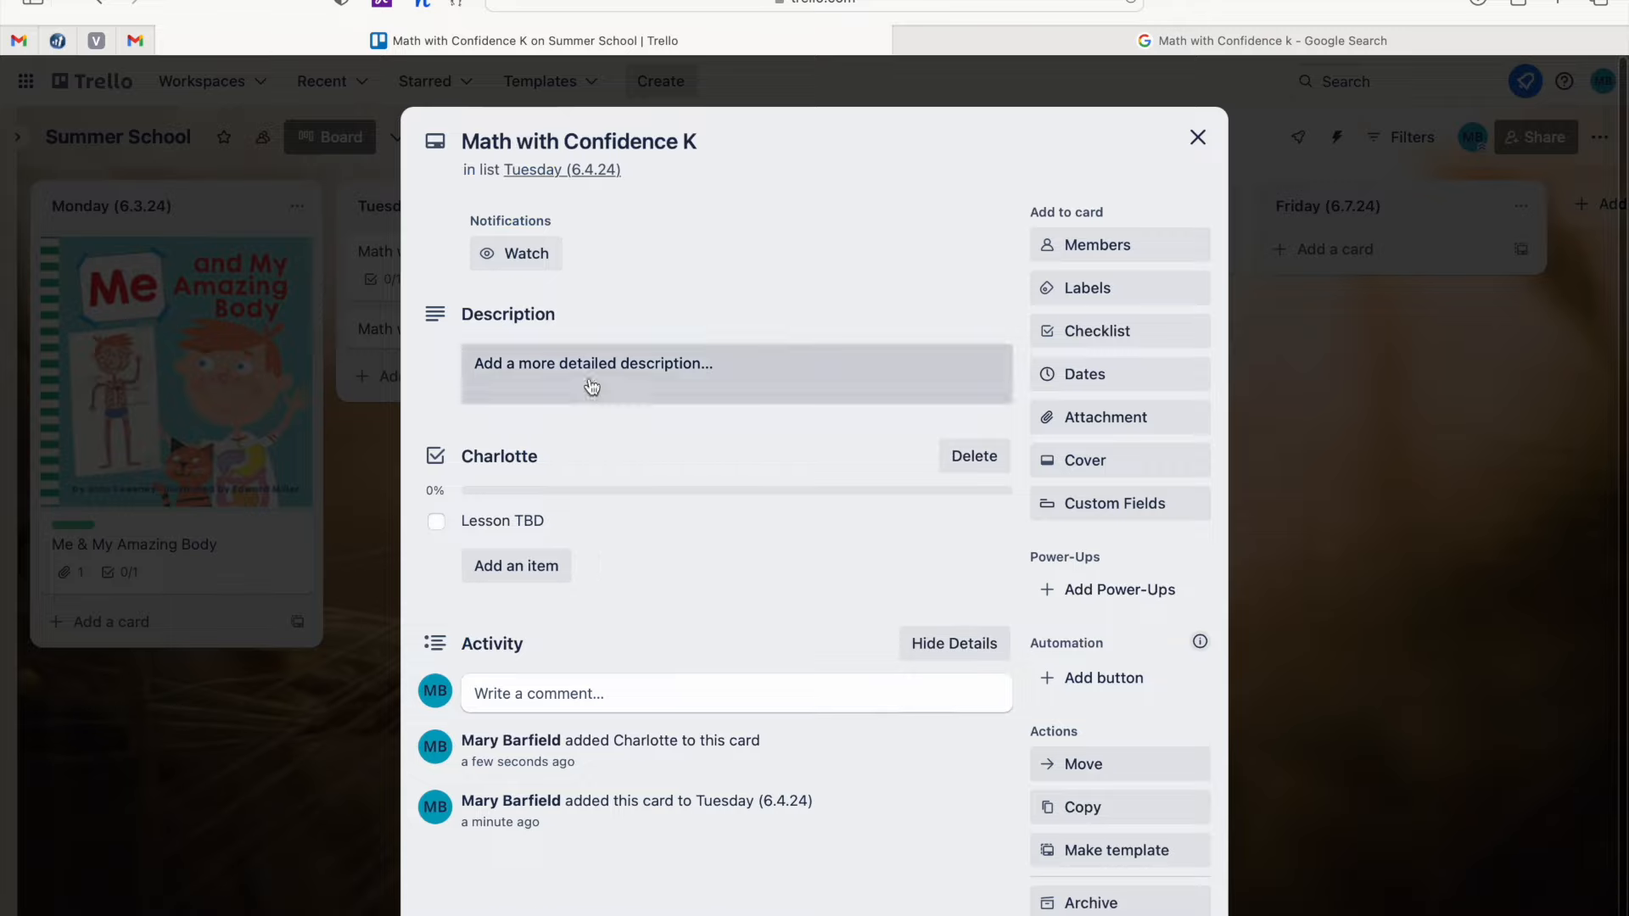
{"action": "key", "text": "super+v"}
{"action": "left_click", "coordinate": [1231, 174]}
Open the Math with Confidence 1st card, then search Google Images for "math with confidence first grade".
{"action": "left_click", "coordinate": [599, 608]}
{"action": "left_click", "coordinate": [613, 375]}
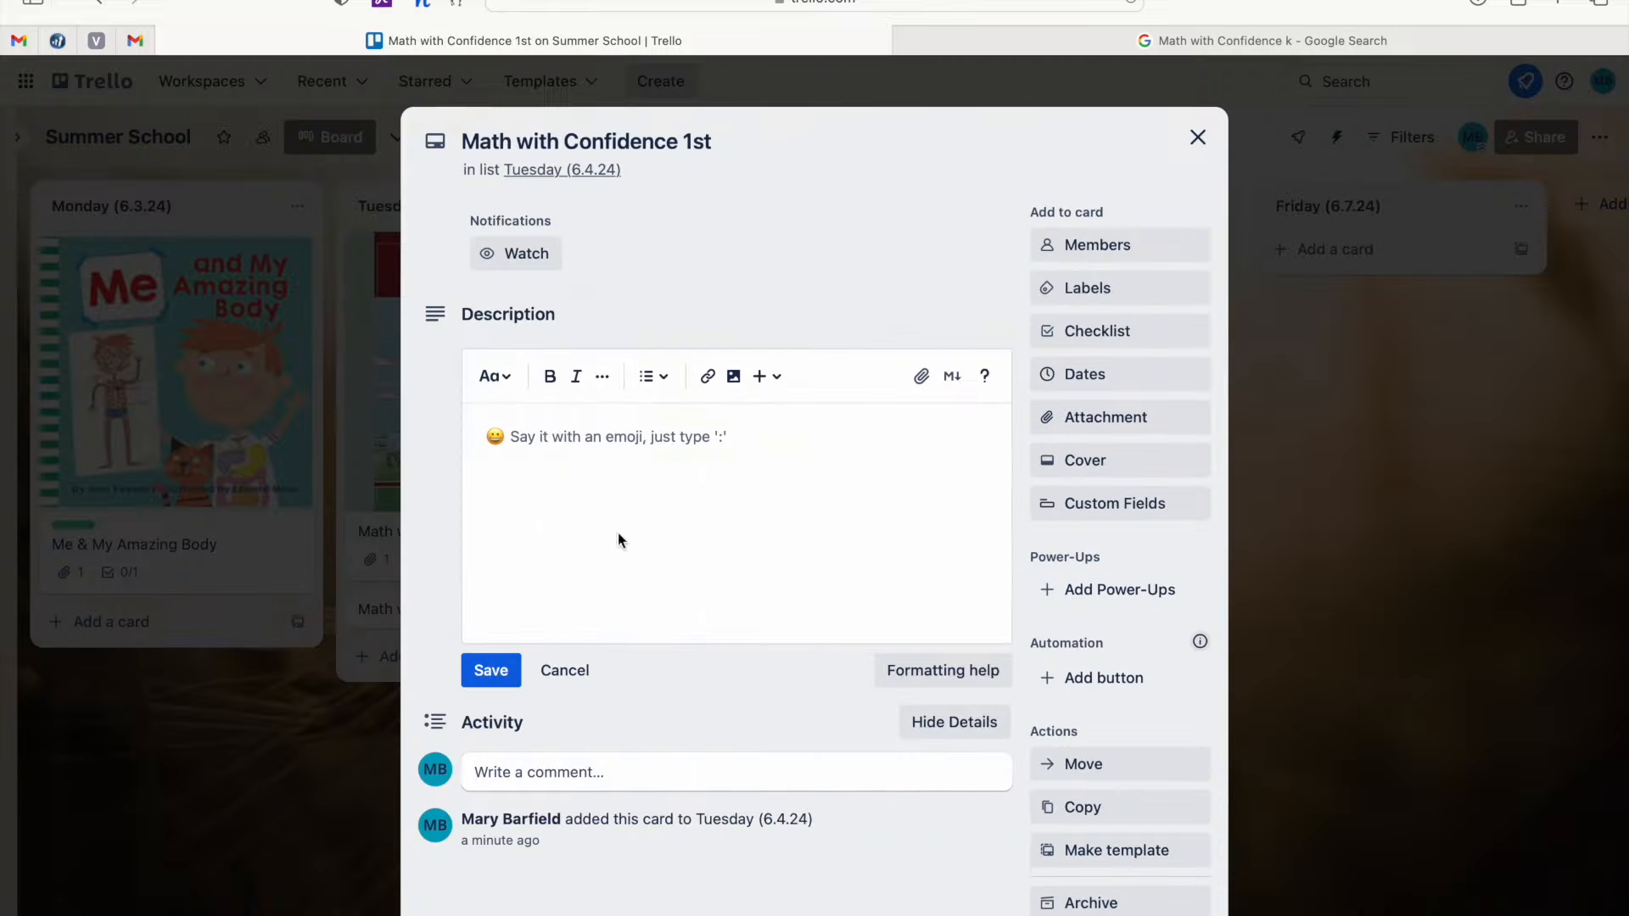
{"action": "left_click", "coordinate": [1247, 42]}
{"action": "left_click", "coordinate": [441, 107]}
{"action": "key", "text": "BackSpace"}
{"action": "type", "text": "first grade"}
{"action": "left_click", "coordinate": [288, 154]}
Capture the First Grade Math with Confidence Student Workbook cover and paste it into the Math with Confidence 1st card in Trello.
{"action": "left_click", "coordinate": [88, 678]}
{"action": "key", "text": "super+shift+4"}
{"action": "left_click_drag", "start_coordinate": [1151, 325], "coordinate": [1443, 760]}
{"action": "left_click", "coordinate": [1566, 831]}
{"action": "right_click", "coordinate": [848, 393]}
{"action": "left_click", "coordinate": [878, 406]}
{"action": "left_click", "coordinate": [1269, 243]}
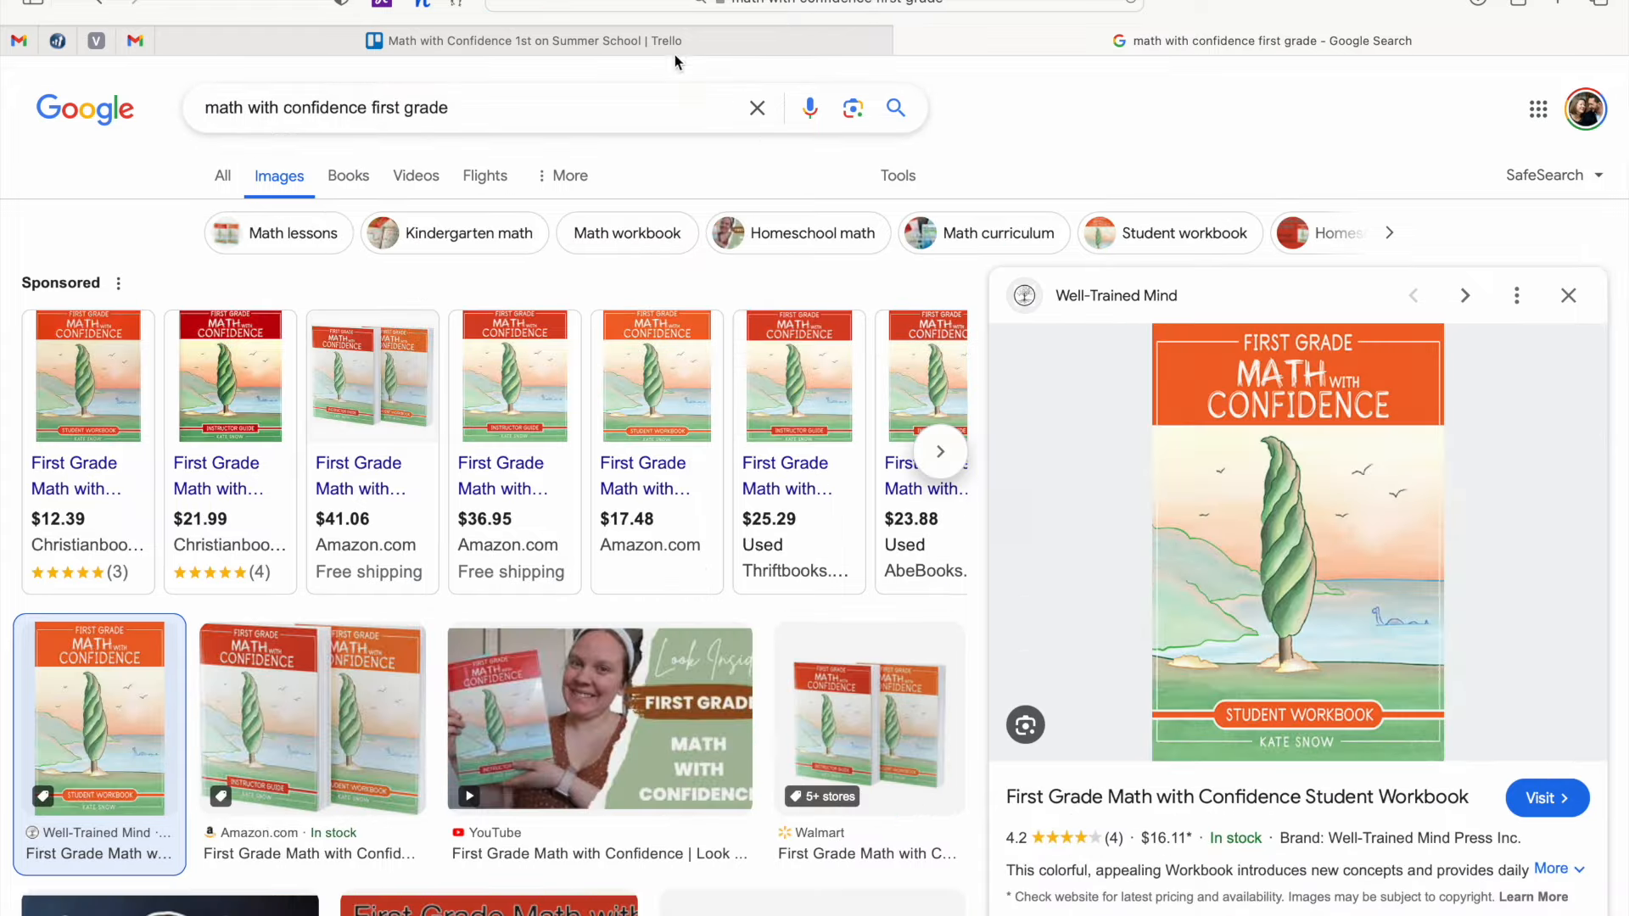
{"action": "left_click", "coordinate": [673, 42]}
{"action": "key", "text": "super+v"}
Add a checklist titled with the child's name to the Math with Confidence 1st card, containing the item "Lesson TBD".
{"action": "left_click", "coordinate": [1116, 503]}
{"action": "type", "text": "Emery"}
{"action": "left_click", "coordinate": [1083, 758]}
{"action": "type", "text": "Lesson TBD"}
{"action": "key", "text": "Return"}
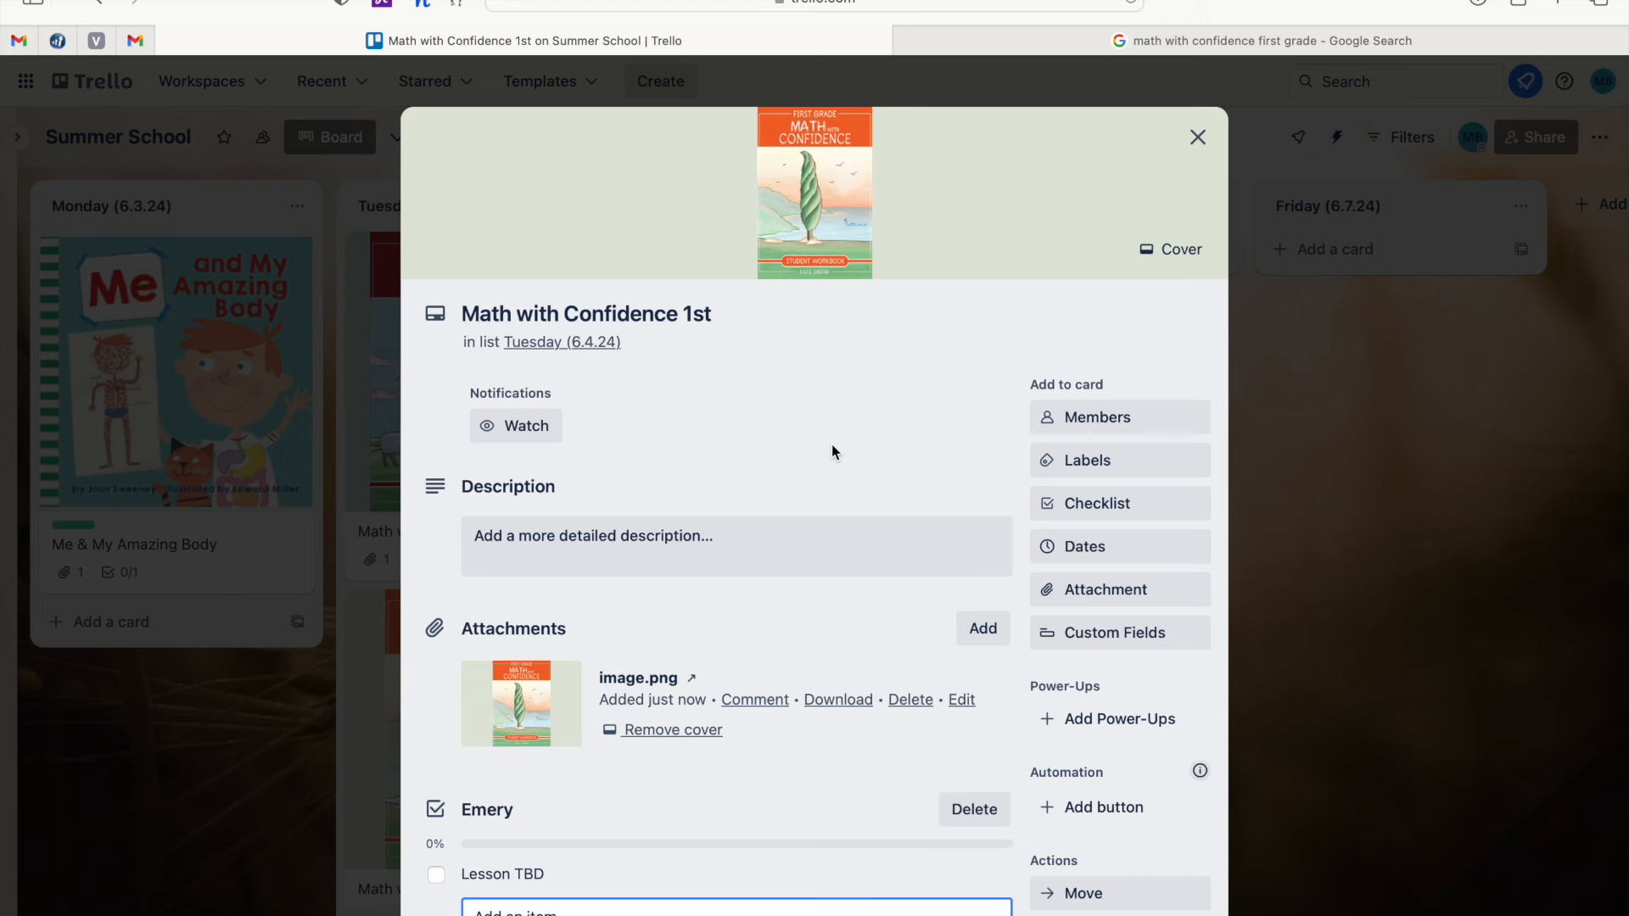
Name the red label "Math", apply it to the Math with Confidence 1st card, and close the card.
{"action": "left_click", "coordinate": [1096, 465]}
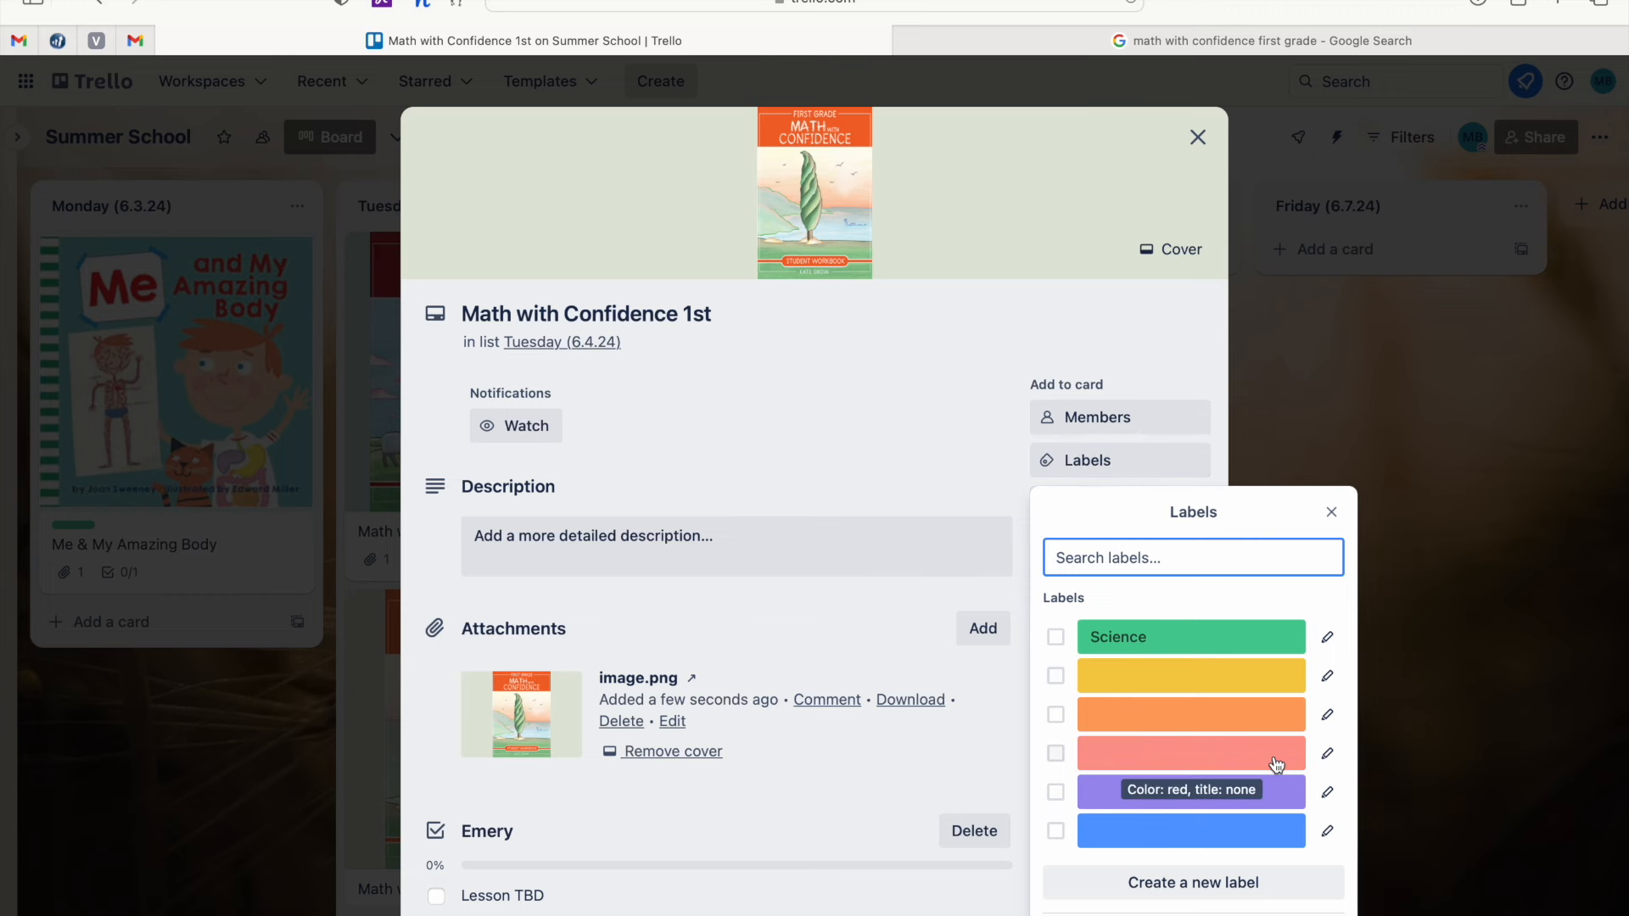
{"action": "left_click", "coordinate": [1327, 753]}
{"action": "type", "text": "Math"}
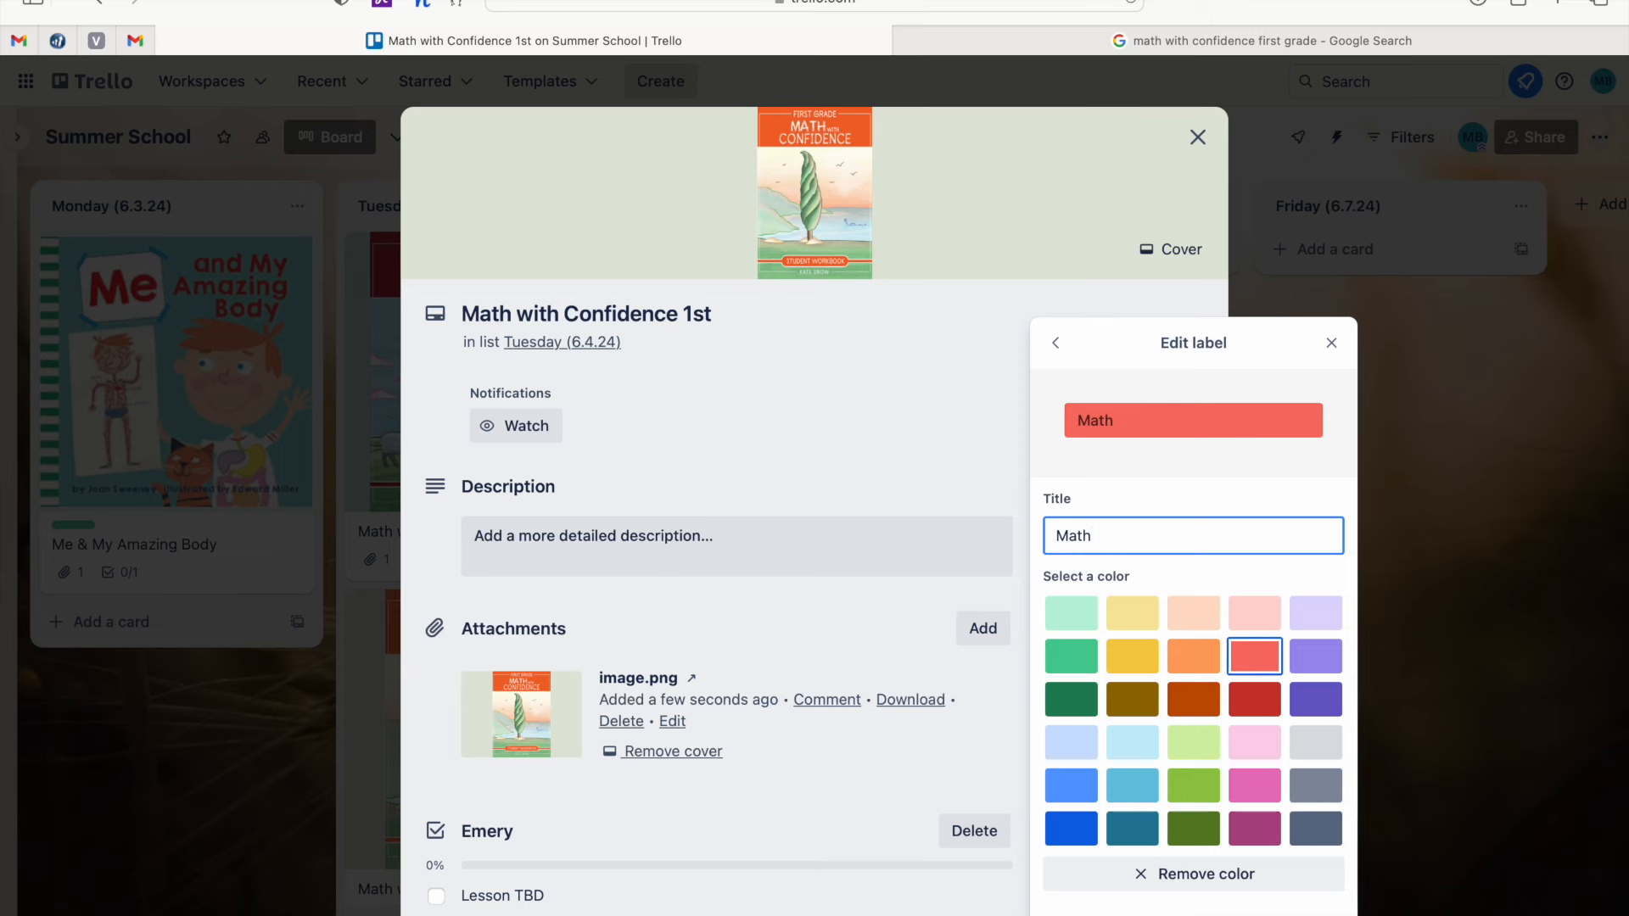
{"action": "key", "text": "Return"}
{"action": "left_click", "coordinate": [1055, 753]}
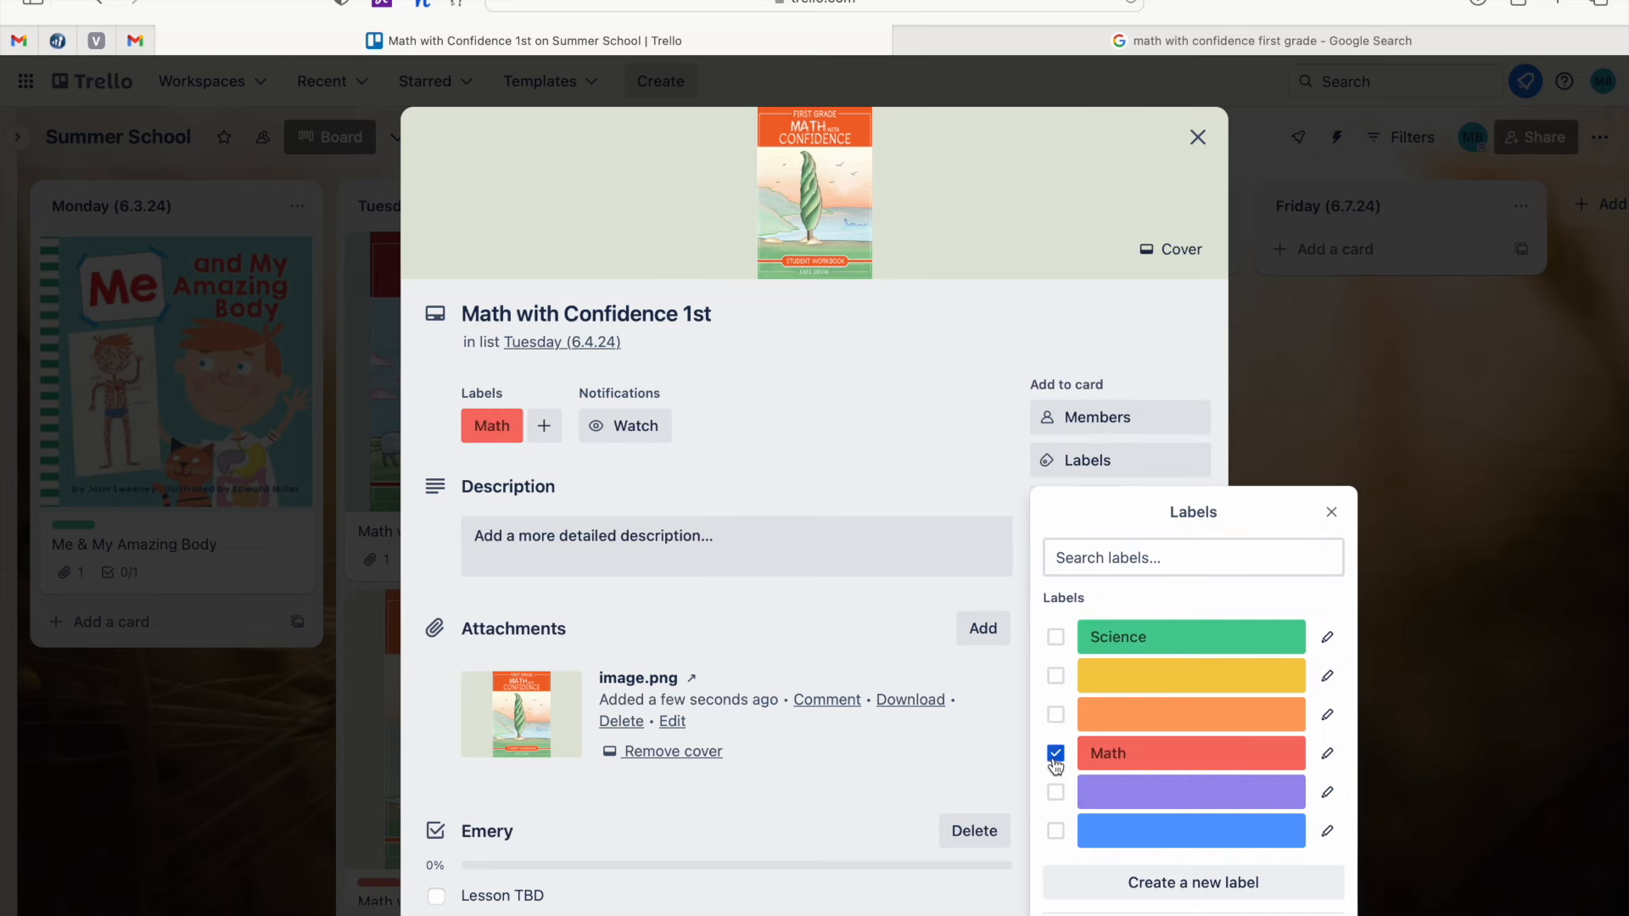
{"action": "left_click", "coordinate": [1331, 512]}
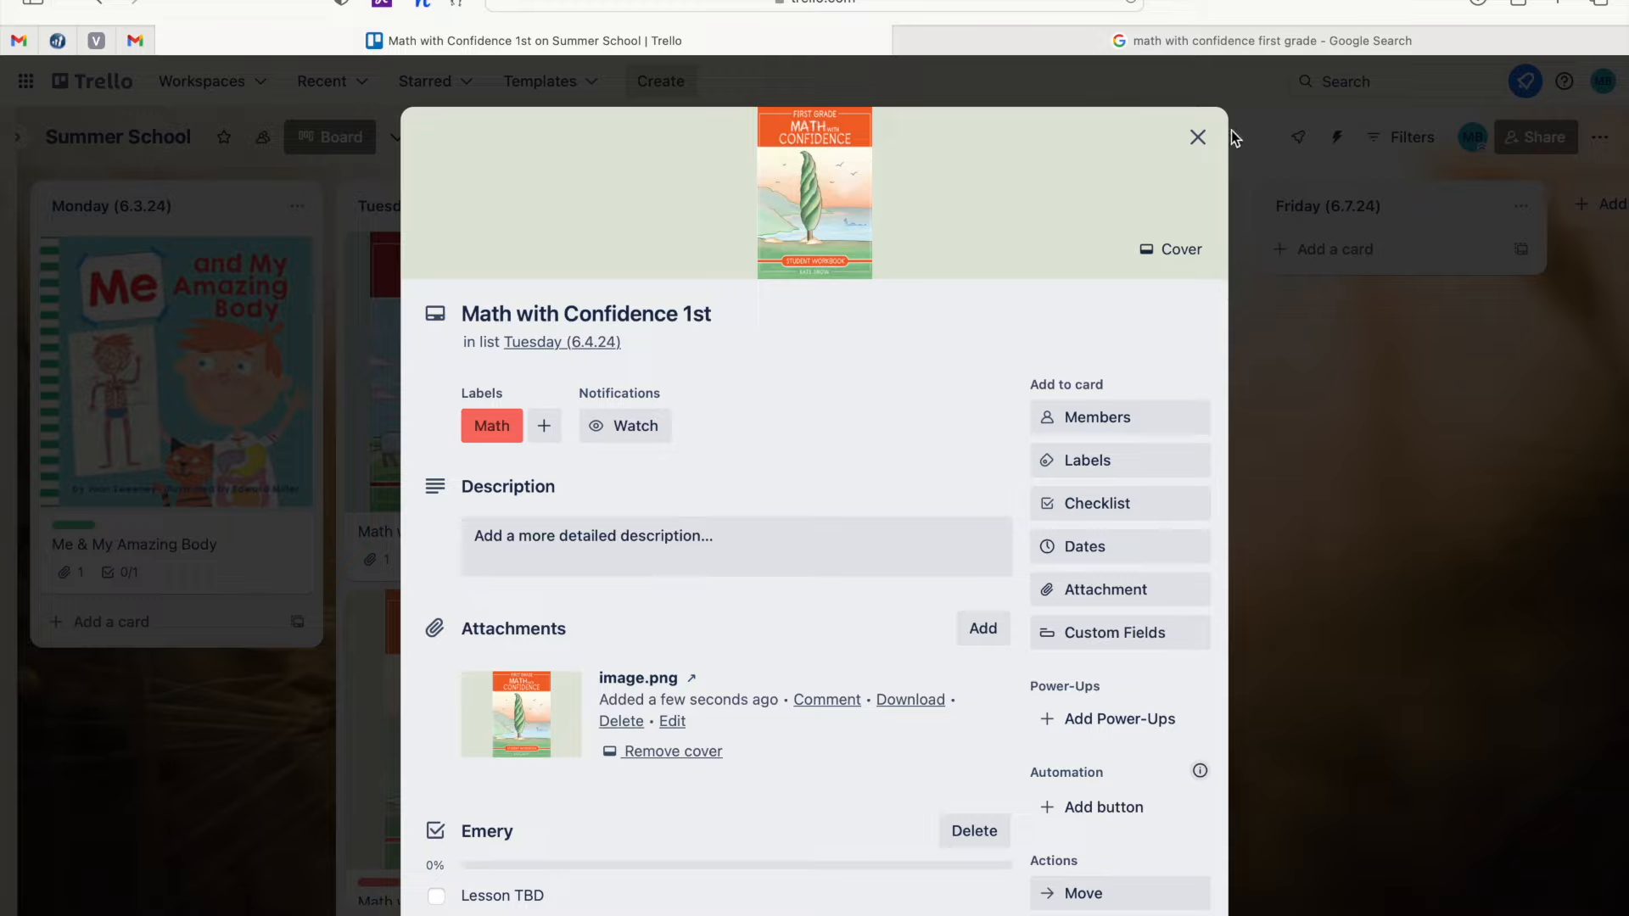
{"action": "left_click", "coordinate": [1197, 137]}
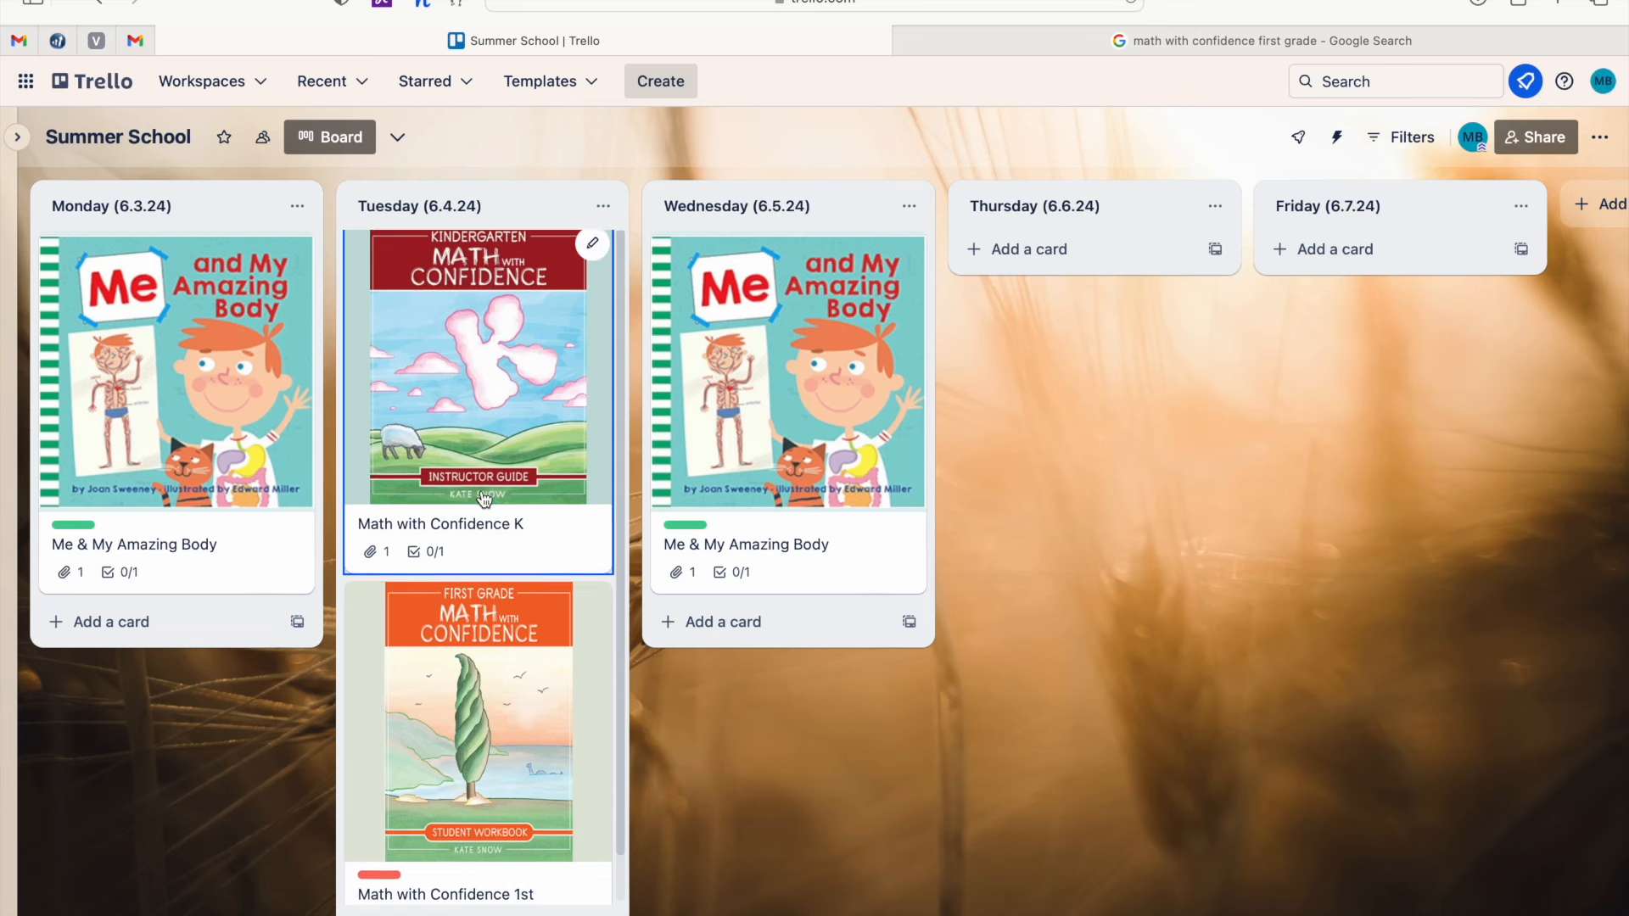
Apply the red Math label to the Tuesday Math with Confidence K card and close the card.
{"action": "scroll", "coordinate": [462, 506], "scroll_direction": "down", "scroll_amount": 2}
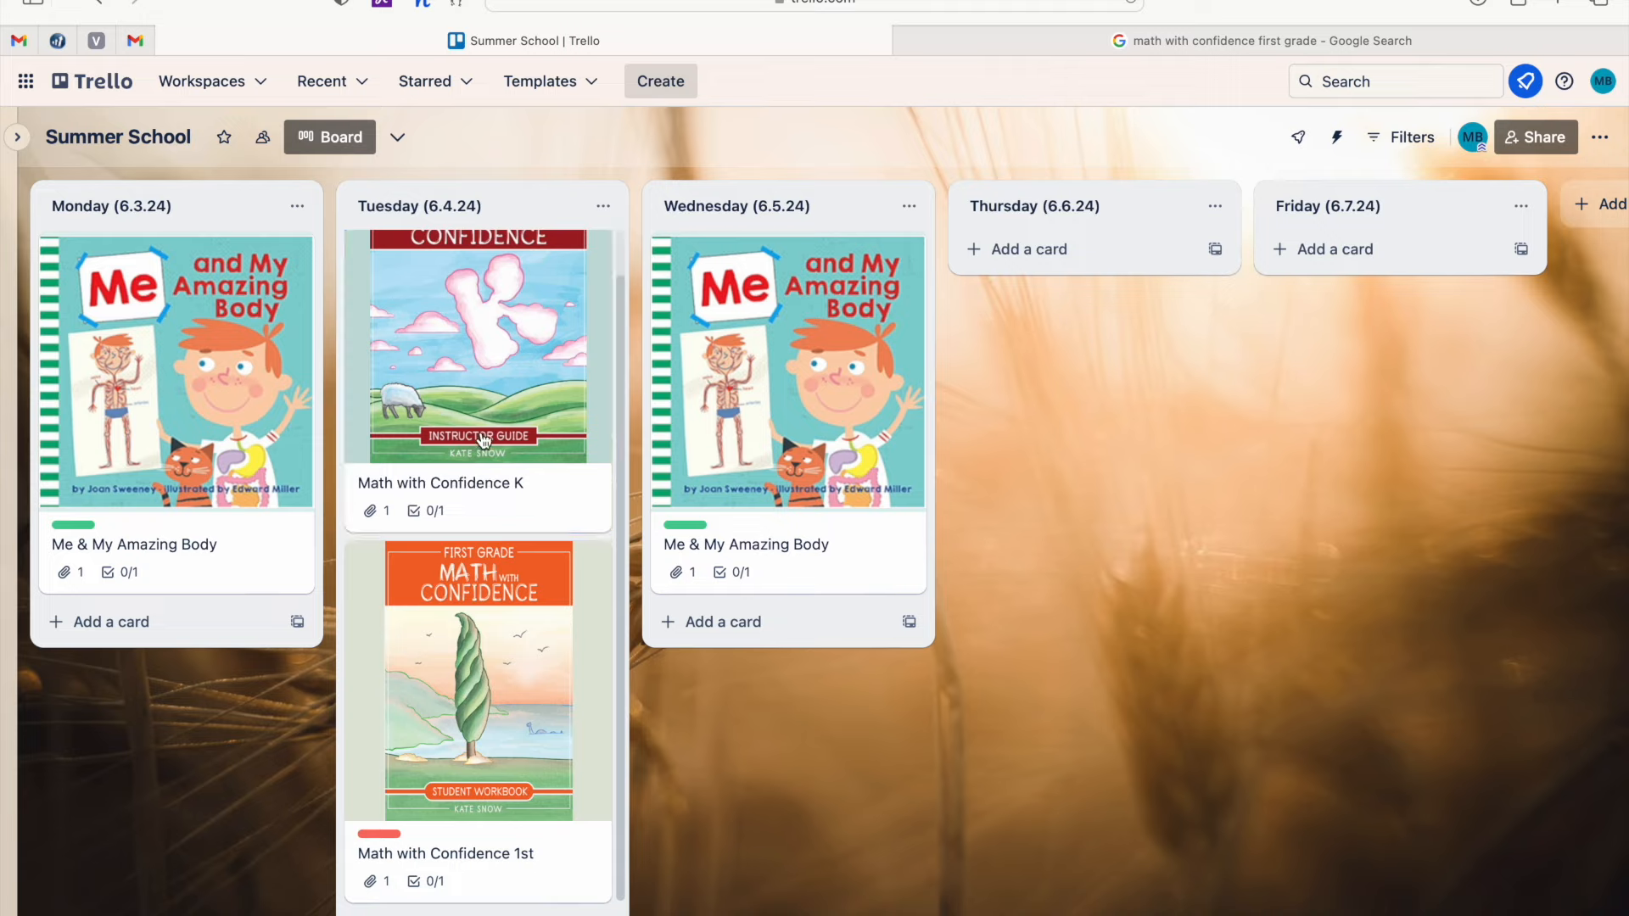
{"action": "left_click", "coordinate": [483, 476]}
{"action": "left_click", "coordinate": [1087, 460]}
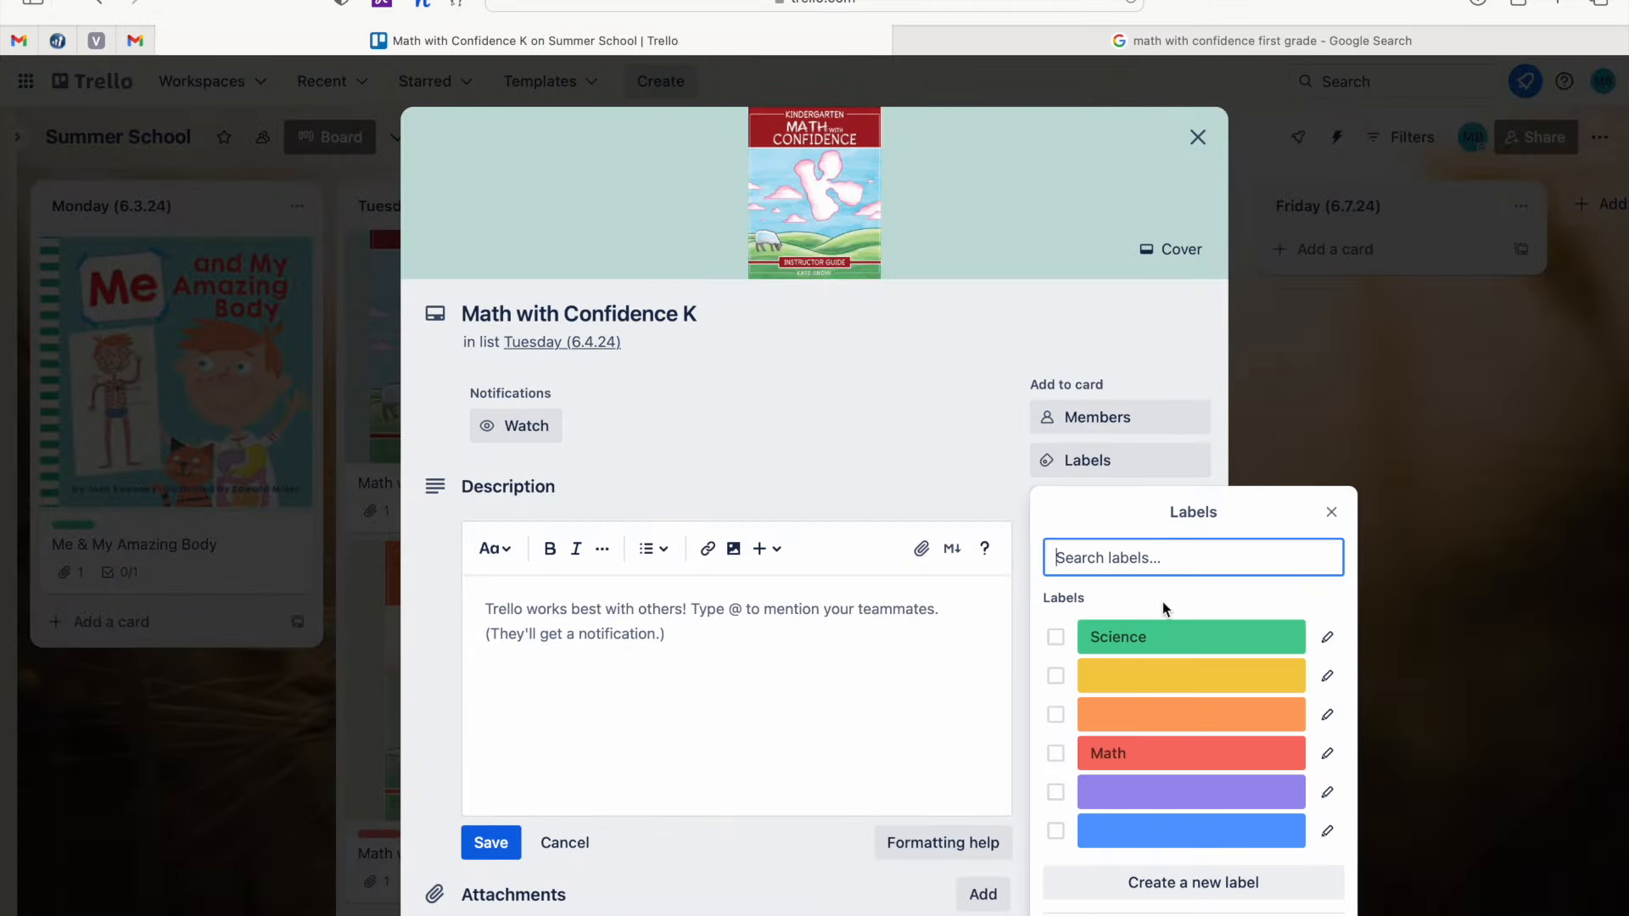
{"action": "left_click", "coordinate": [1055, 753]}
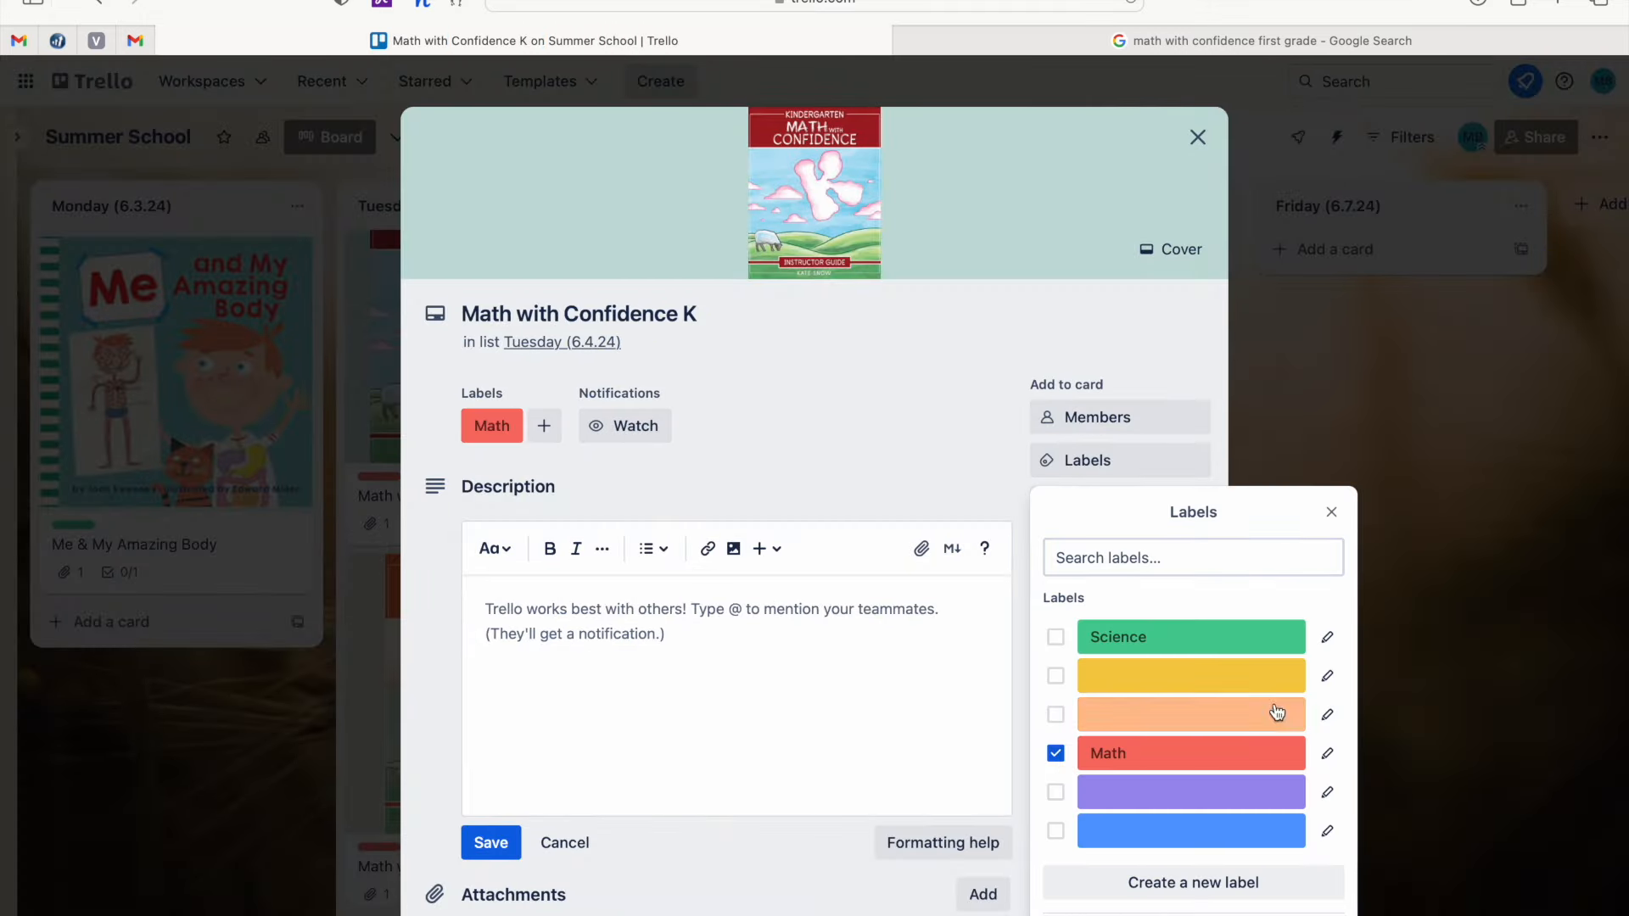
{"action": "left_click", "coordinate": [1328, 513]}
{"action": "left_click", "coordinate": [1197, 136]}
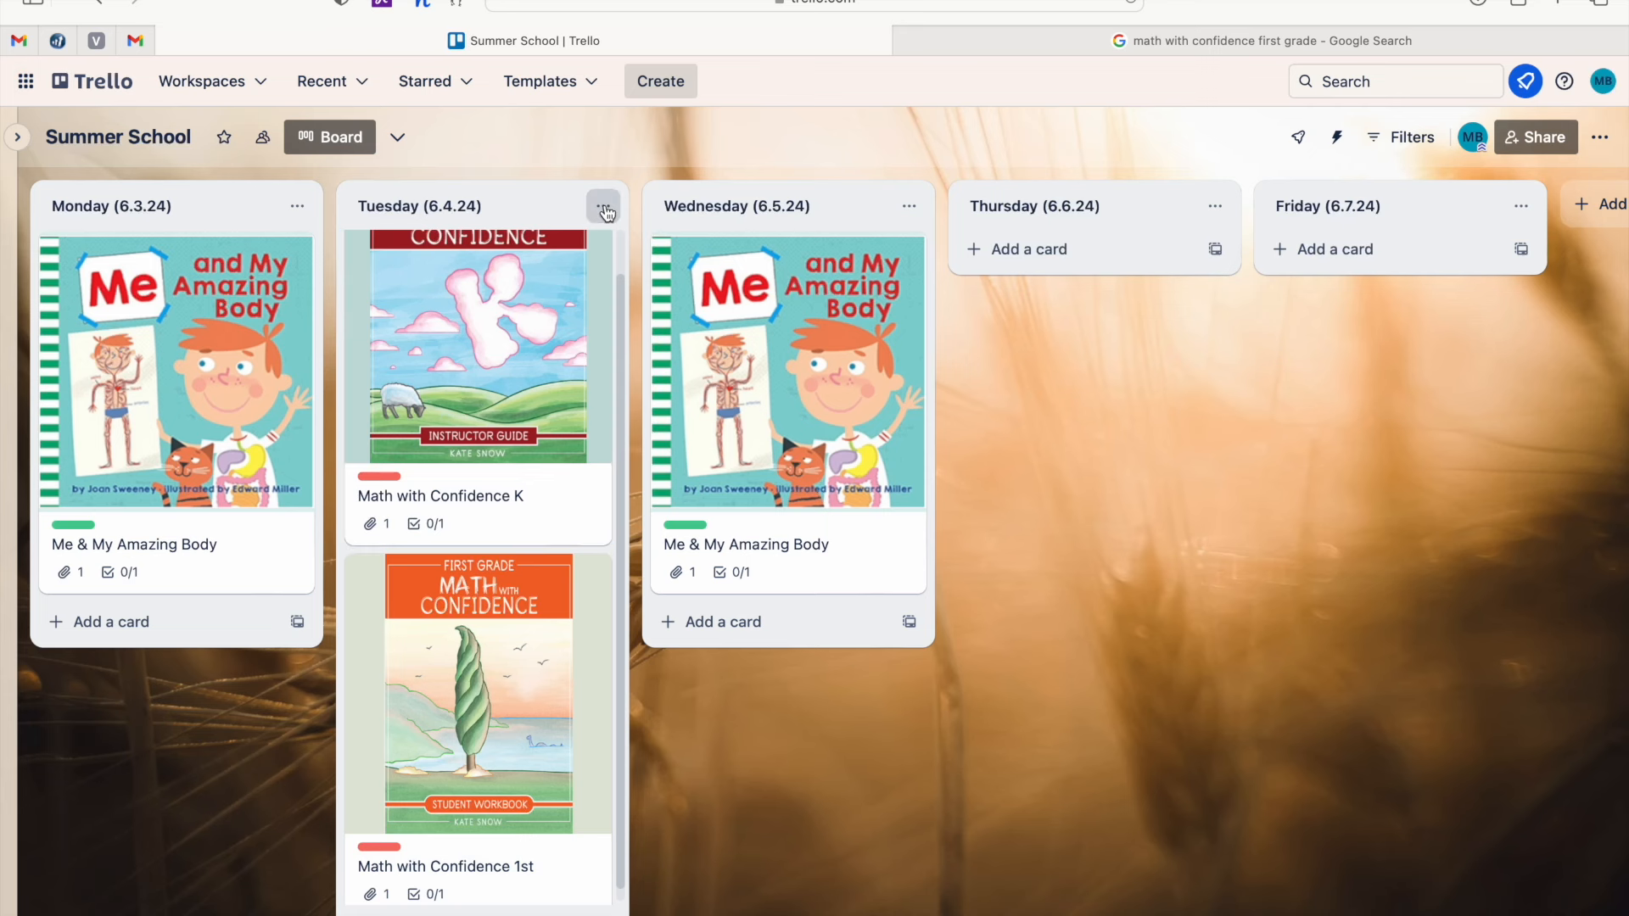
Copy the Tuesday Math with Confidence K card to the Thursday (6.6.24) list, keeping its checklist, label and attachment.
{"action": "scroll", "coordinate": [542, 362], "scroll_direction": "up", "scroll_amount": 1}
{"action": "scroll", "coordinate": [542, 363], "scroll_direction": "up", "scroll_amount": 1}
{"action": "left_click", "coordinate": [593, 253]}
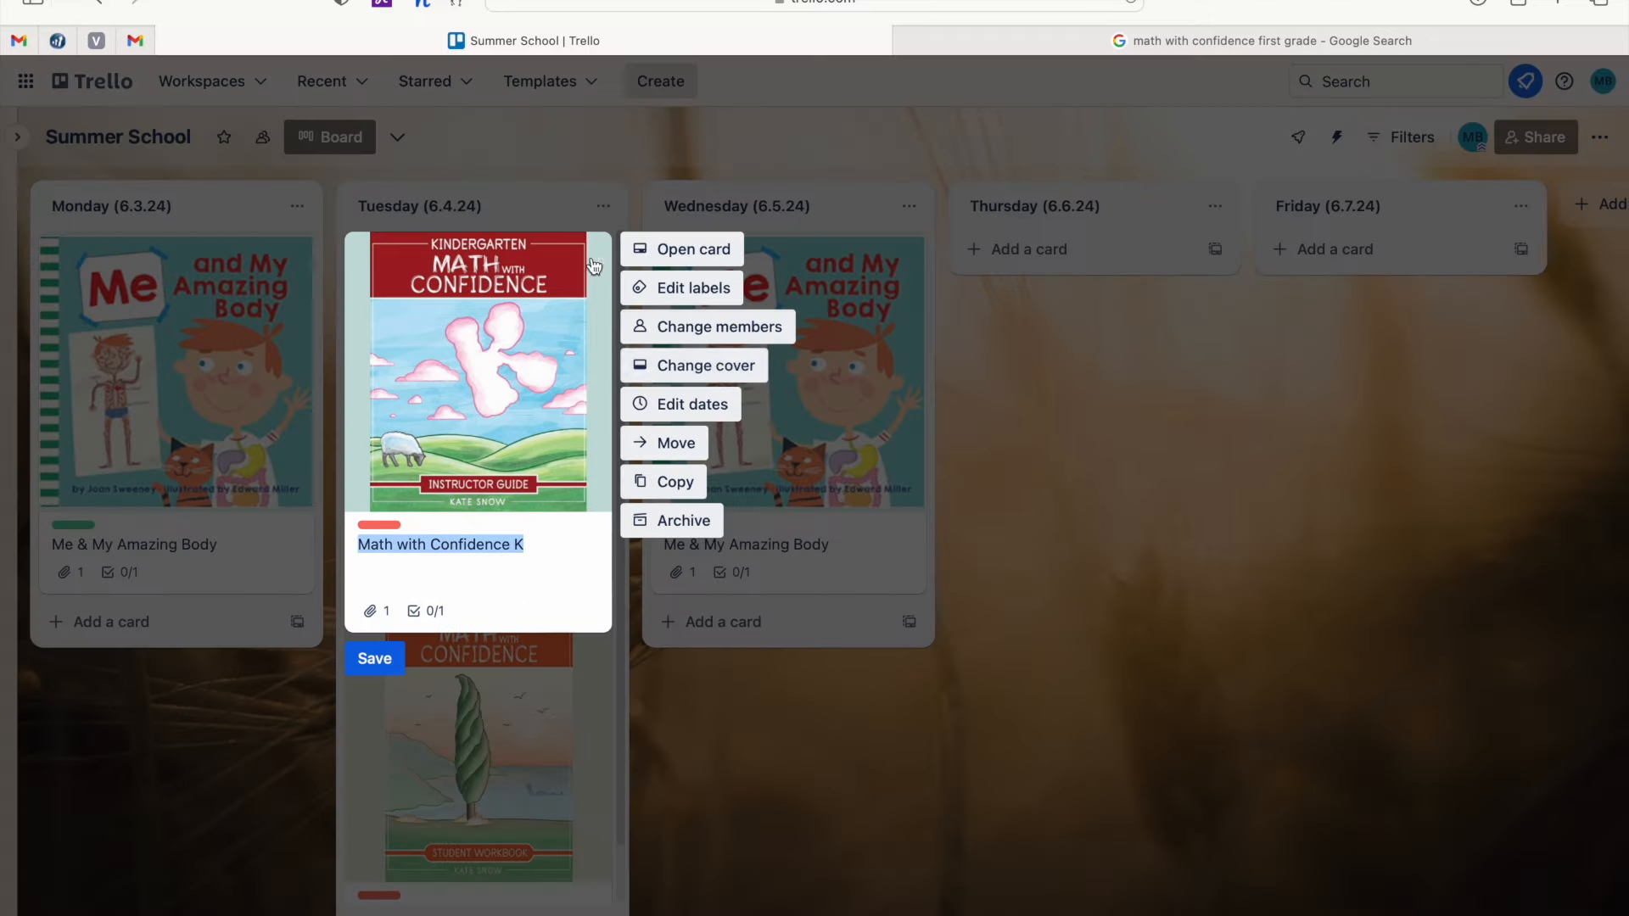
{"action": "left_click", "coordinate": [675, 484]}
{"action": "left_click", "coordinate": [827, 882]}
{"action": "left_click", "coordinate": [733, 914]}
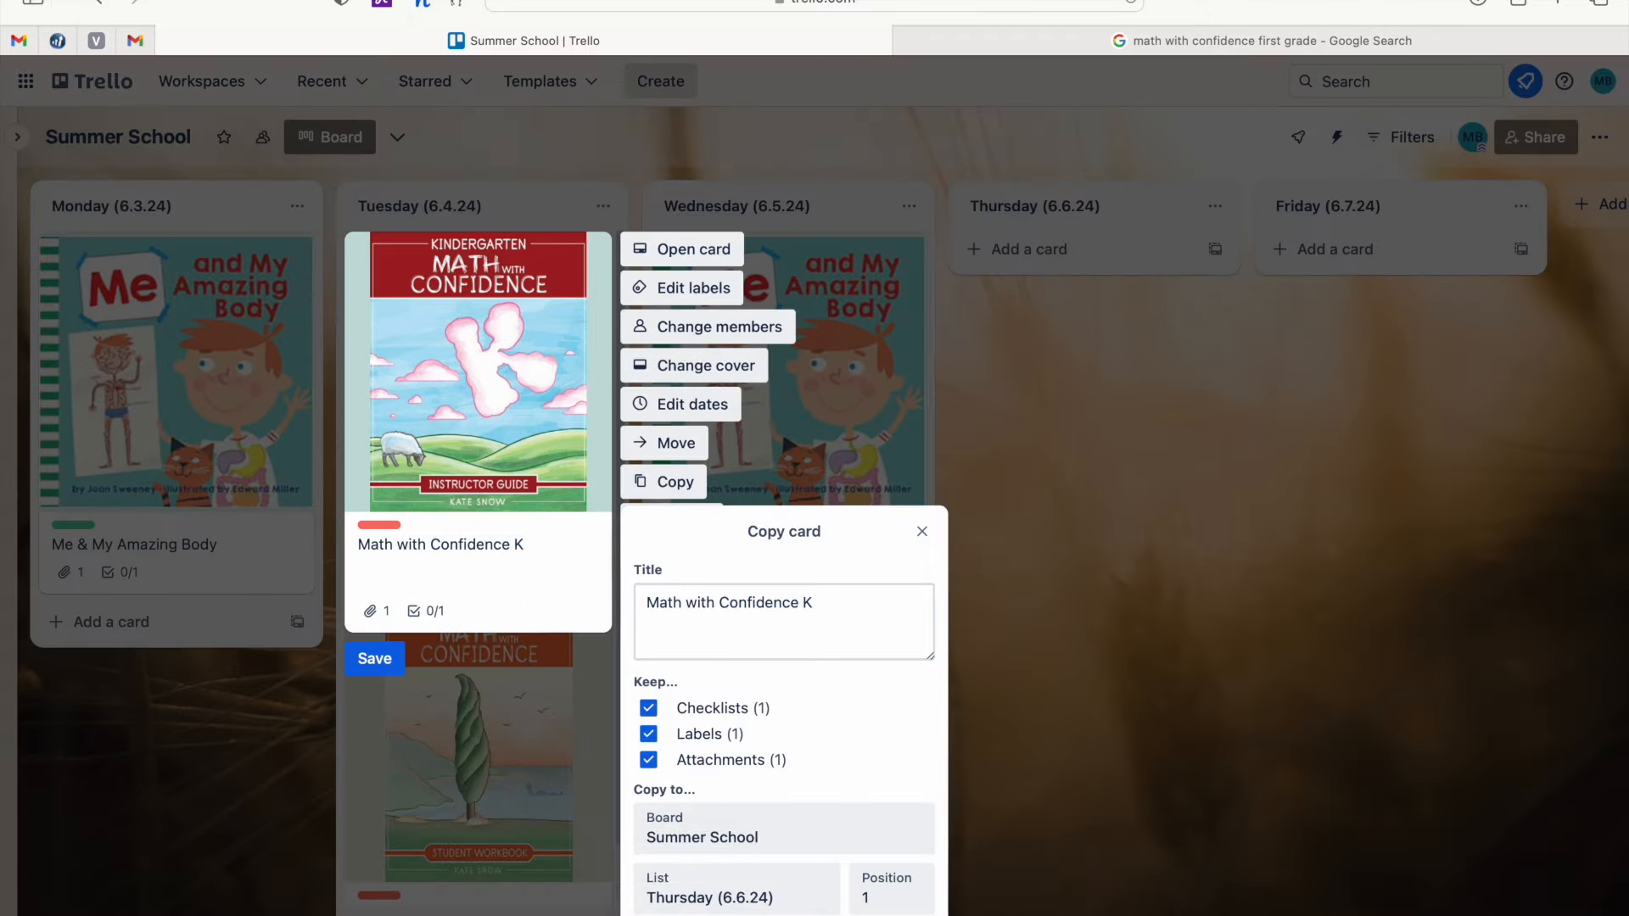
{"action": "left_click", "coordinate": [681, 914]}
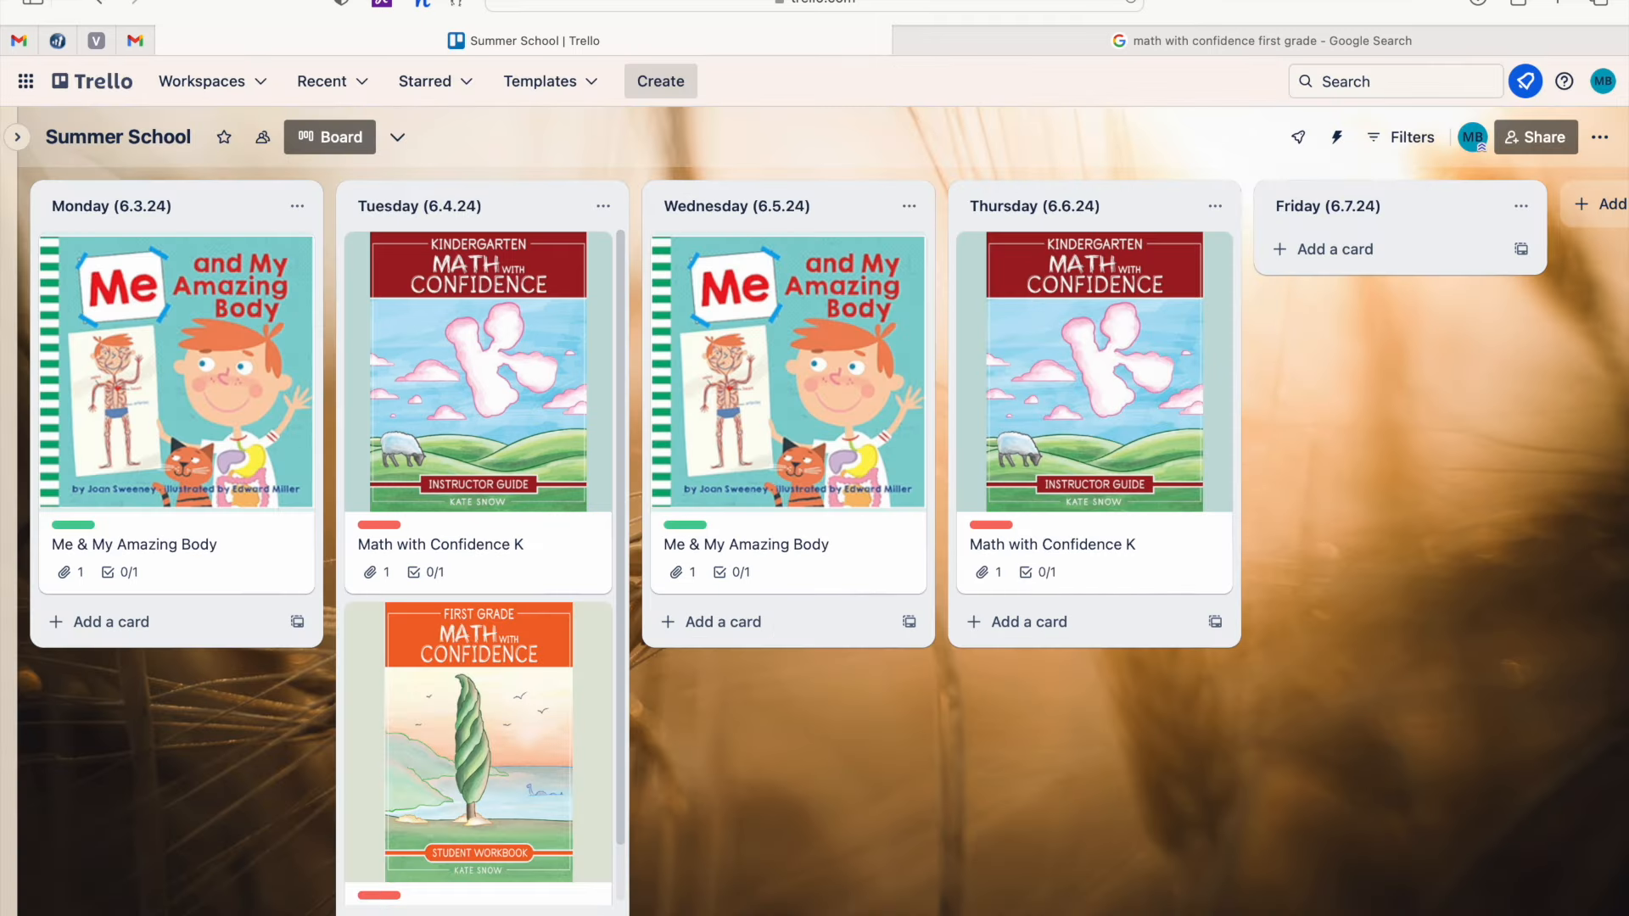
Copy the Tuesday Math with Confidence K card to the Friday (6.7.24) list, keeping its checklist, label and attachment.
{"action": "left_click", "coordinate": [600, 252]}
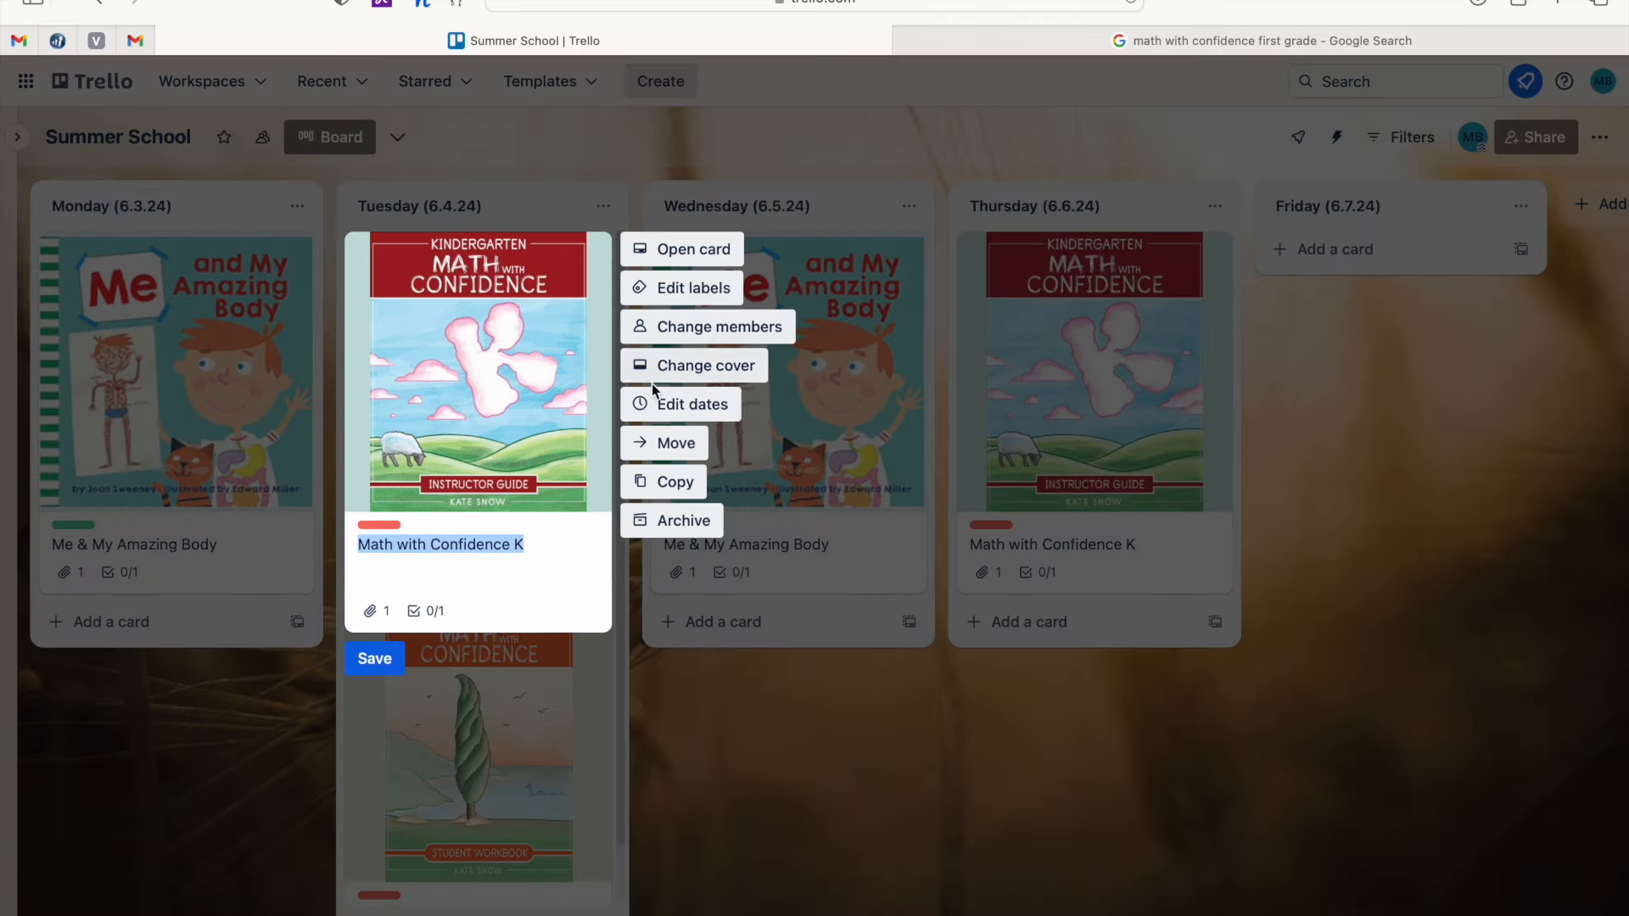
{"action": "left_click", "coordinate": [674, 482]}
{"action": "left_click", "coordinate": [797, 877]}
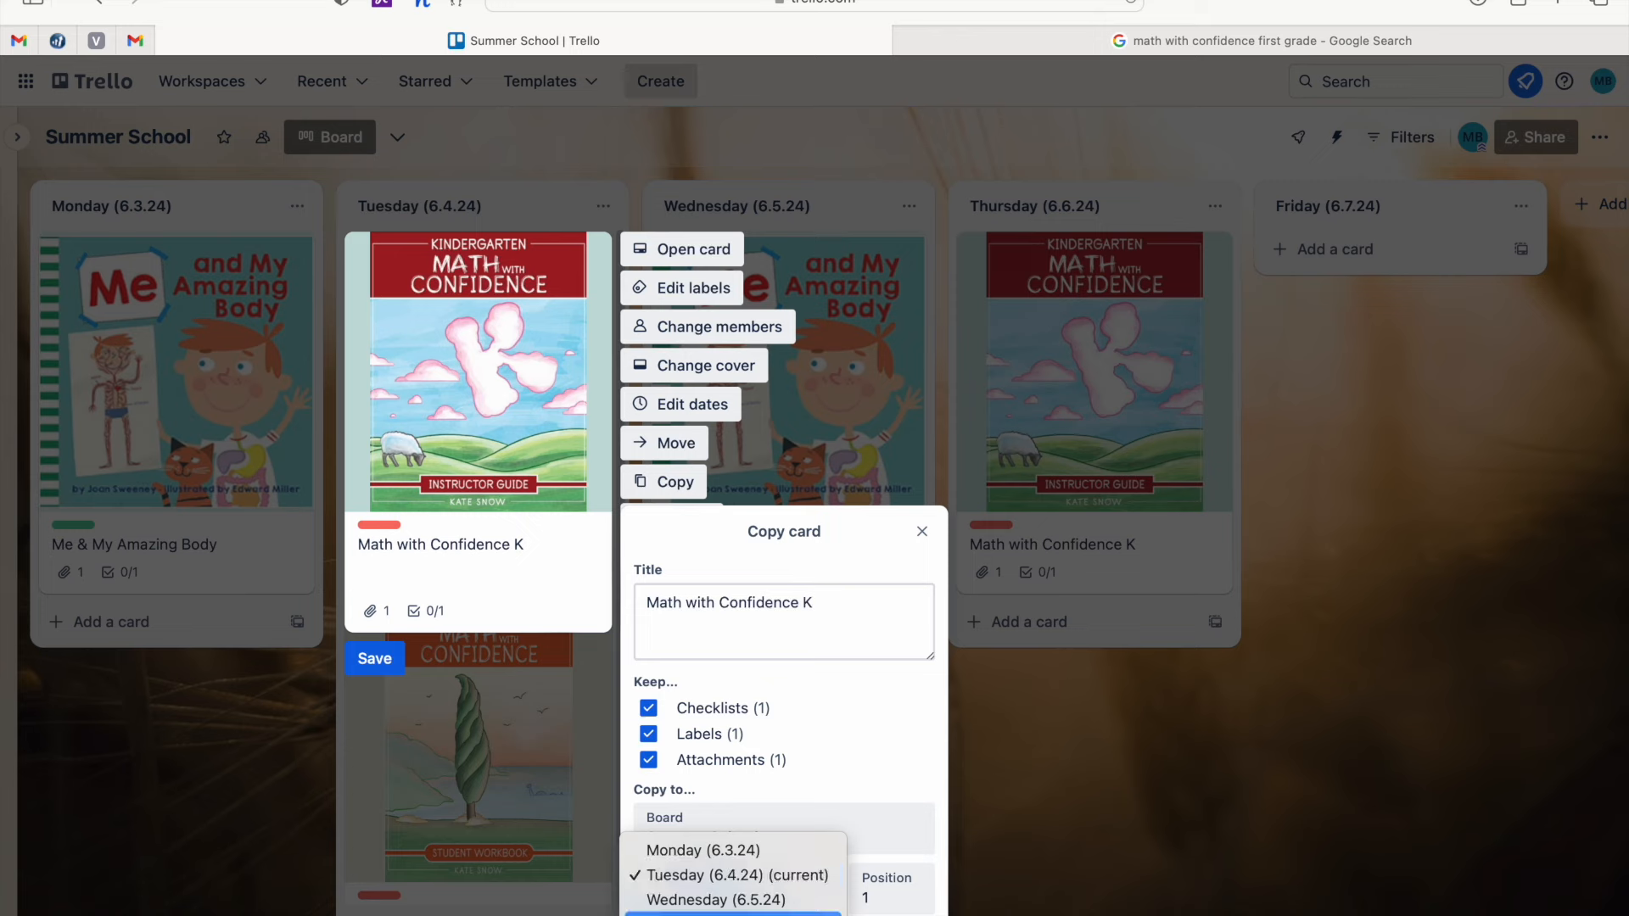
{"action": "left_click", "coordinate": [720, 915]}
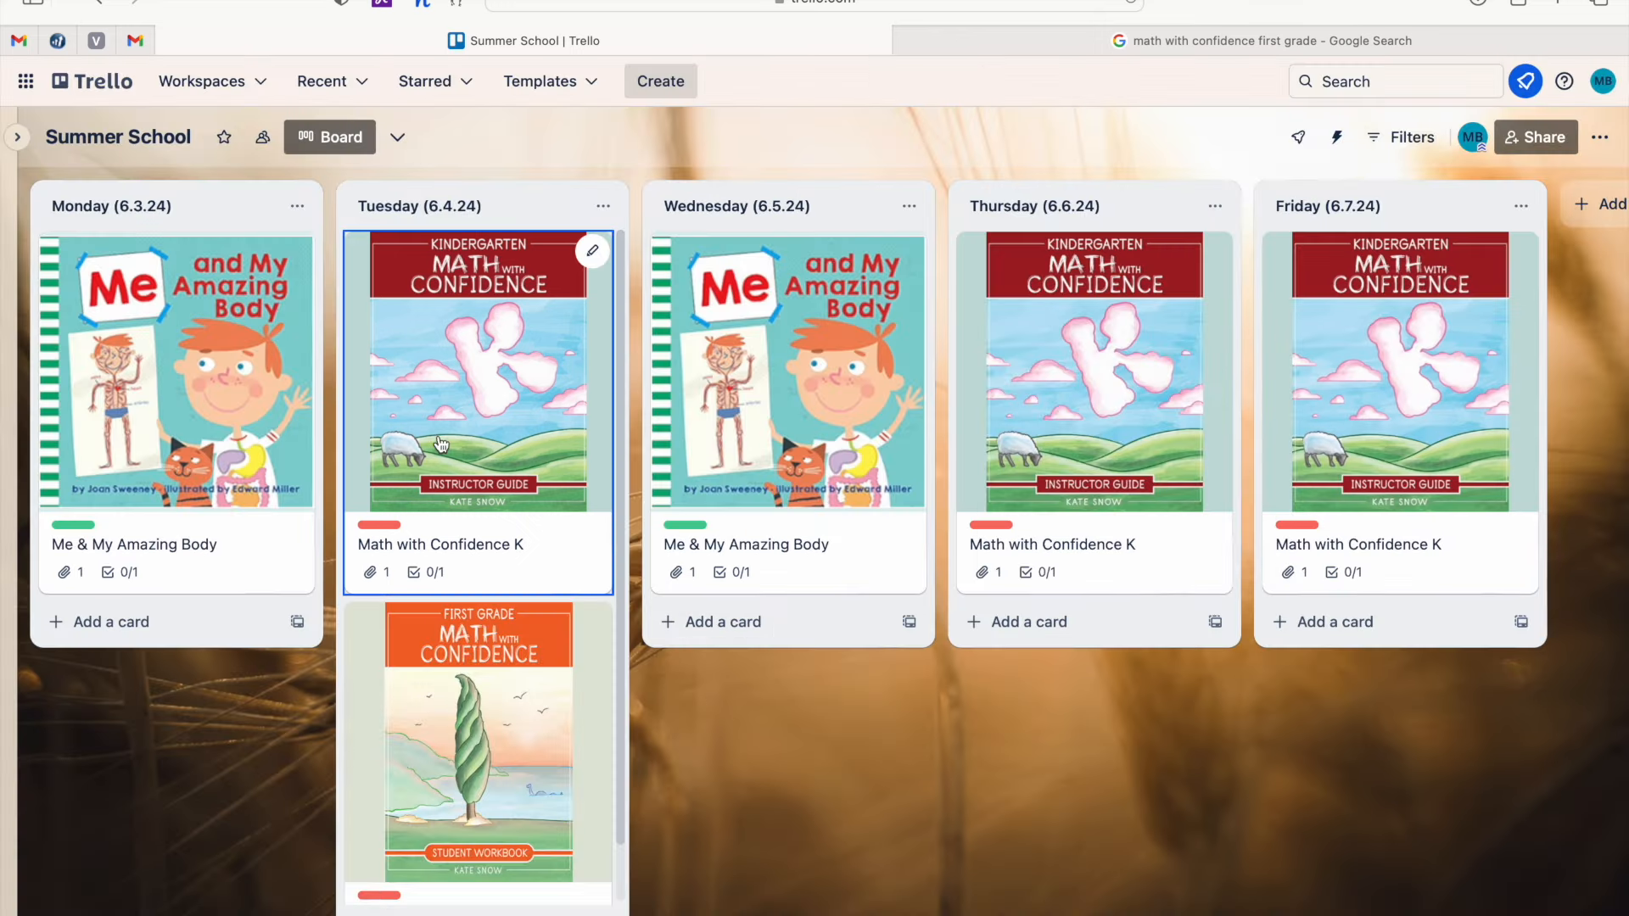
Copy the Tuesday Math with Confidence 1st card to the Thursday (6.6.24) list.
{"action": "scroll", "coordinate": [441, 476], "scroll_direction": "down", "scroll_amount": 1}
{"action": "left_click", "coordinate": [597, 560]}
{"action": "left_click", "coordinate": [666, 709]}
{"action": "left_click", "coordinate": [736, 593]}
{"action": "left_click", "coordinate": [702, 654]}
{"action": "left_click", "coordinate": [702, 655]}
Copy the Tuesday Math with Confidence 1st card to the Friday (6.7.24) list.
{"action": "left_click", "coordinate": [595, 561]}
{"action": "left_click", "coordinate": [670, 709]}
{"action": "left_click", "coordinate": [750, 599]}
{"action": "left_click", "coordinate": [785, 657]}
{"action": "left_click", "coordinate": [721, 651]}
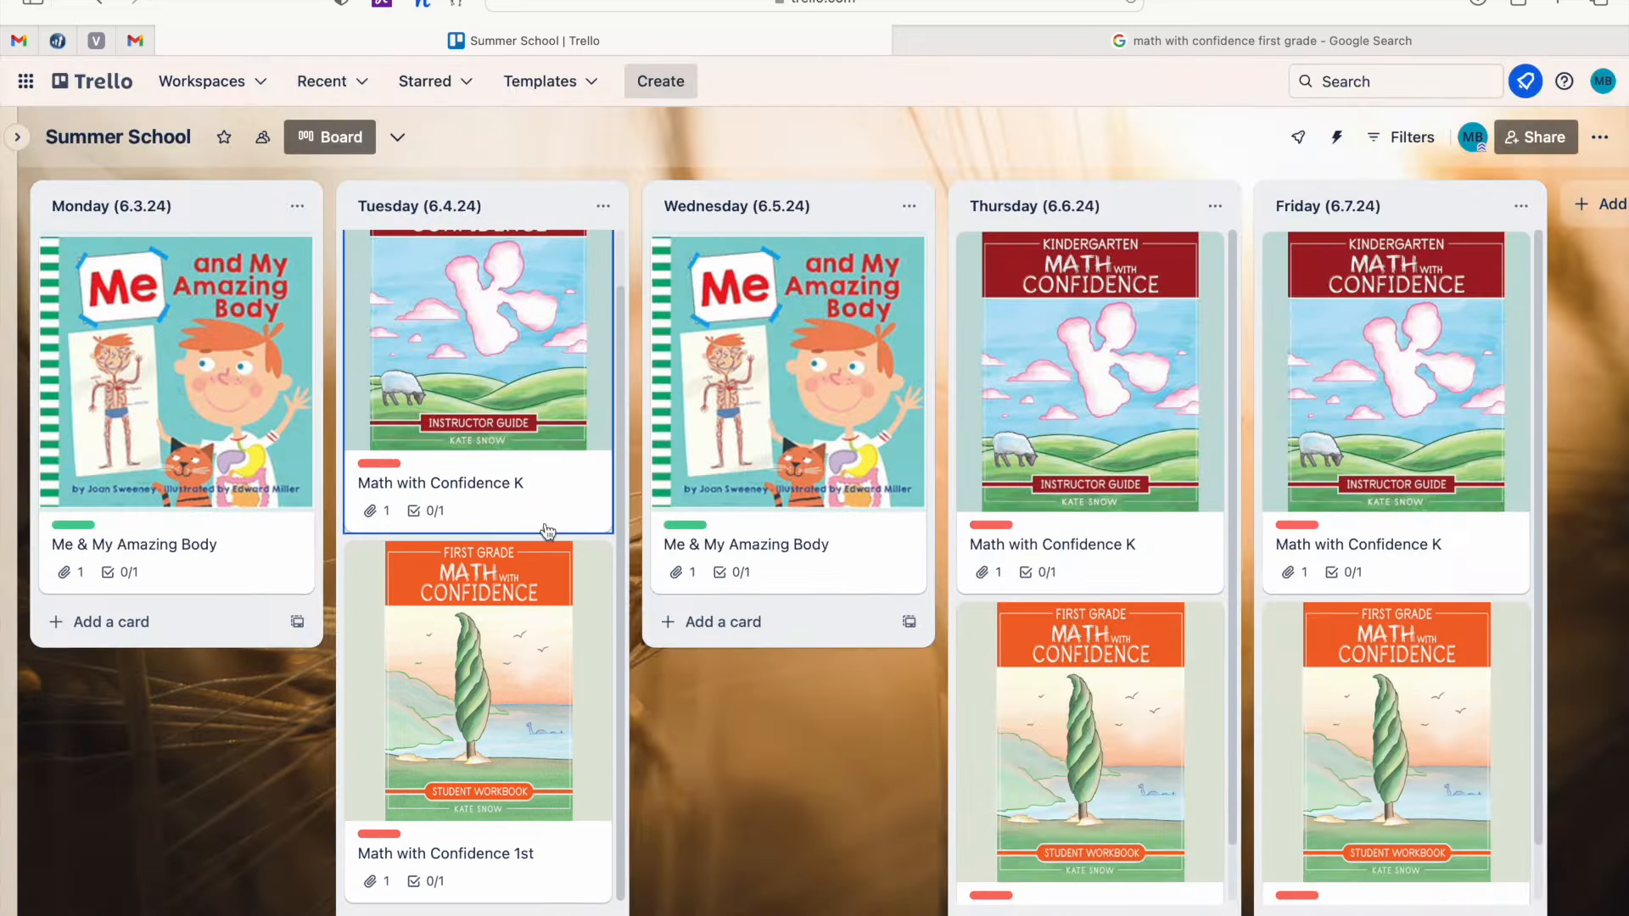
Add a card named "Language Arts" to the Monday (6.3.24) list and open it.
{"action": "scroll", "coordinate": [545, 527], "scroll_direction": "up", "scroll_amount": 1}
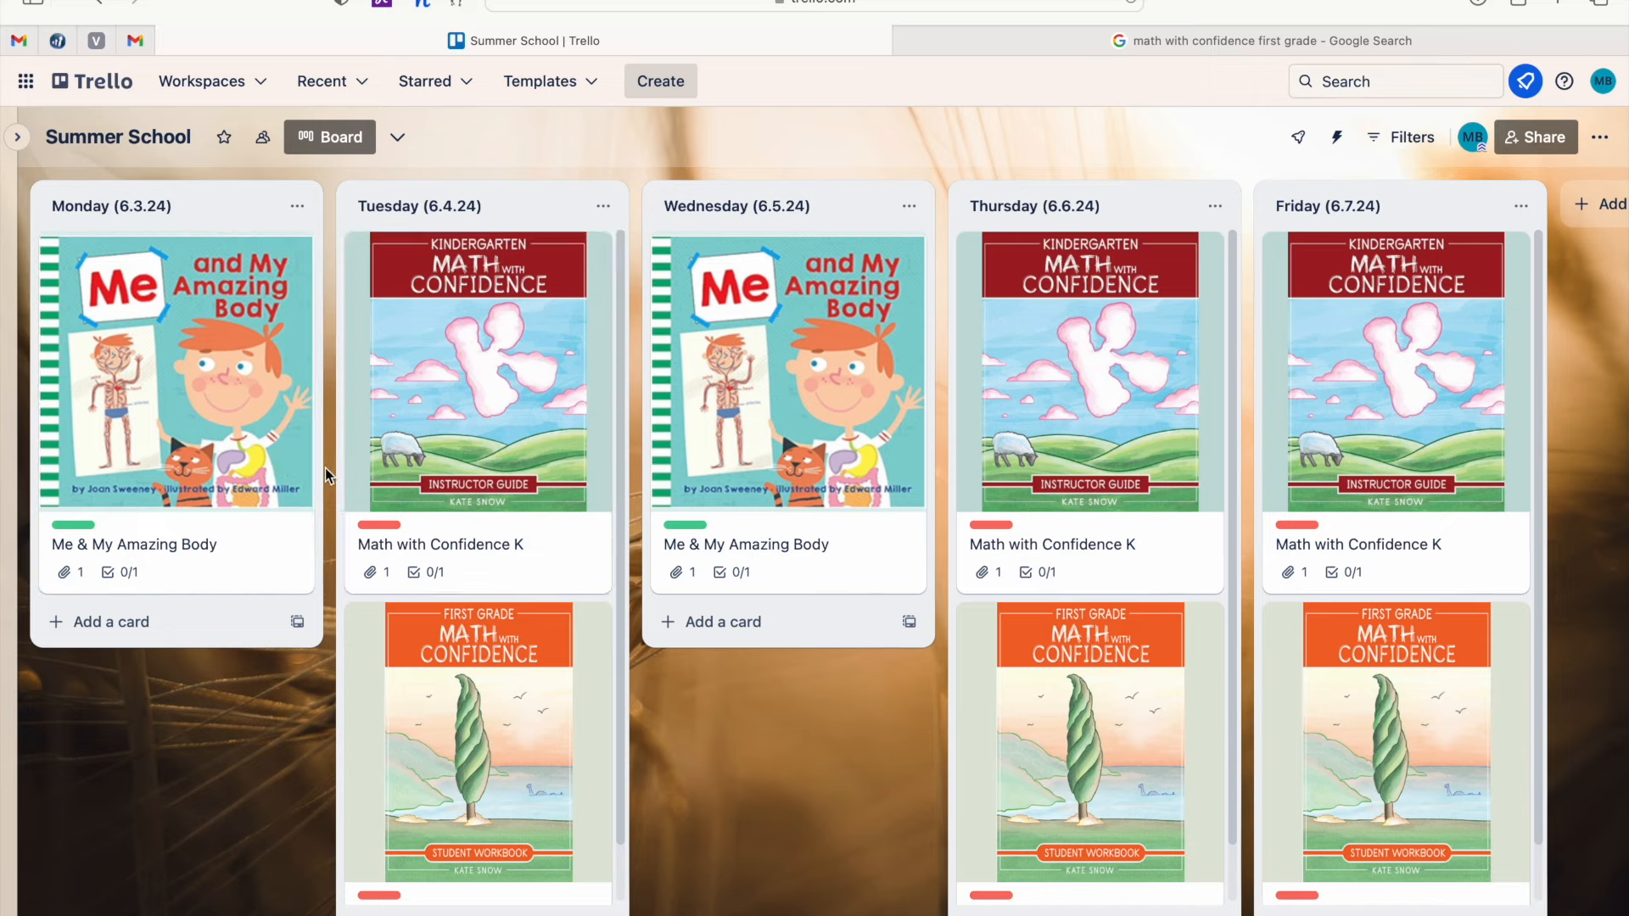
{"action": "left_click", "coordinate": [130, 627]}
{"action": "type", "text": "Language Arts"}
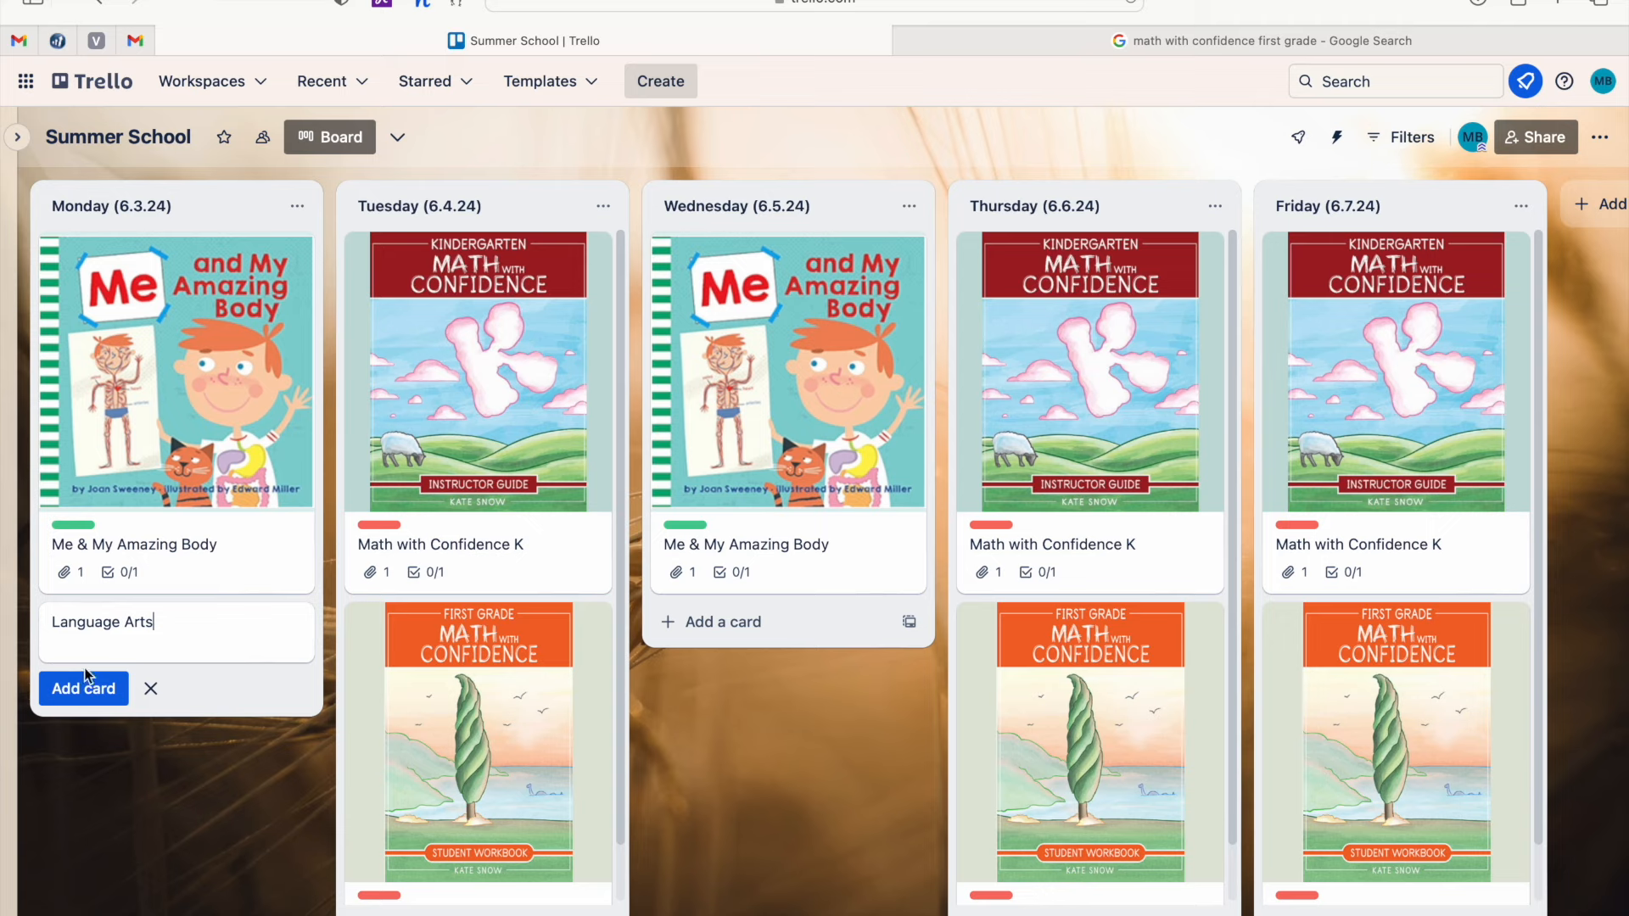
{"action": "left_click", "coordinate": [87, 688]}
{"action": "left_click", "coordinate": [185, 635]}
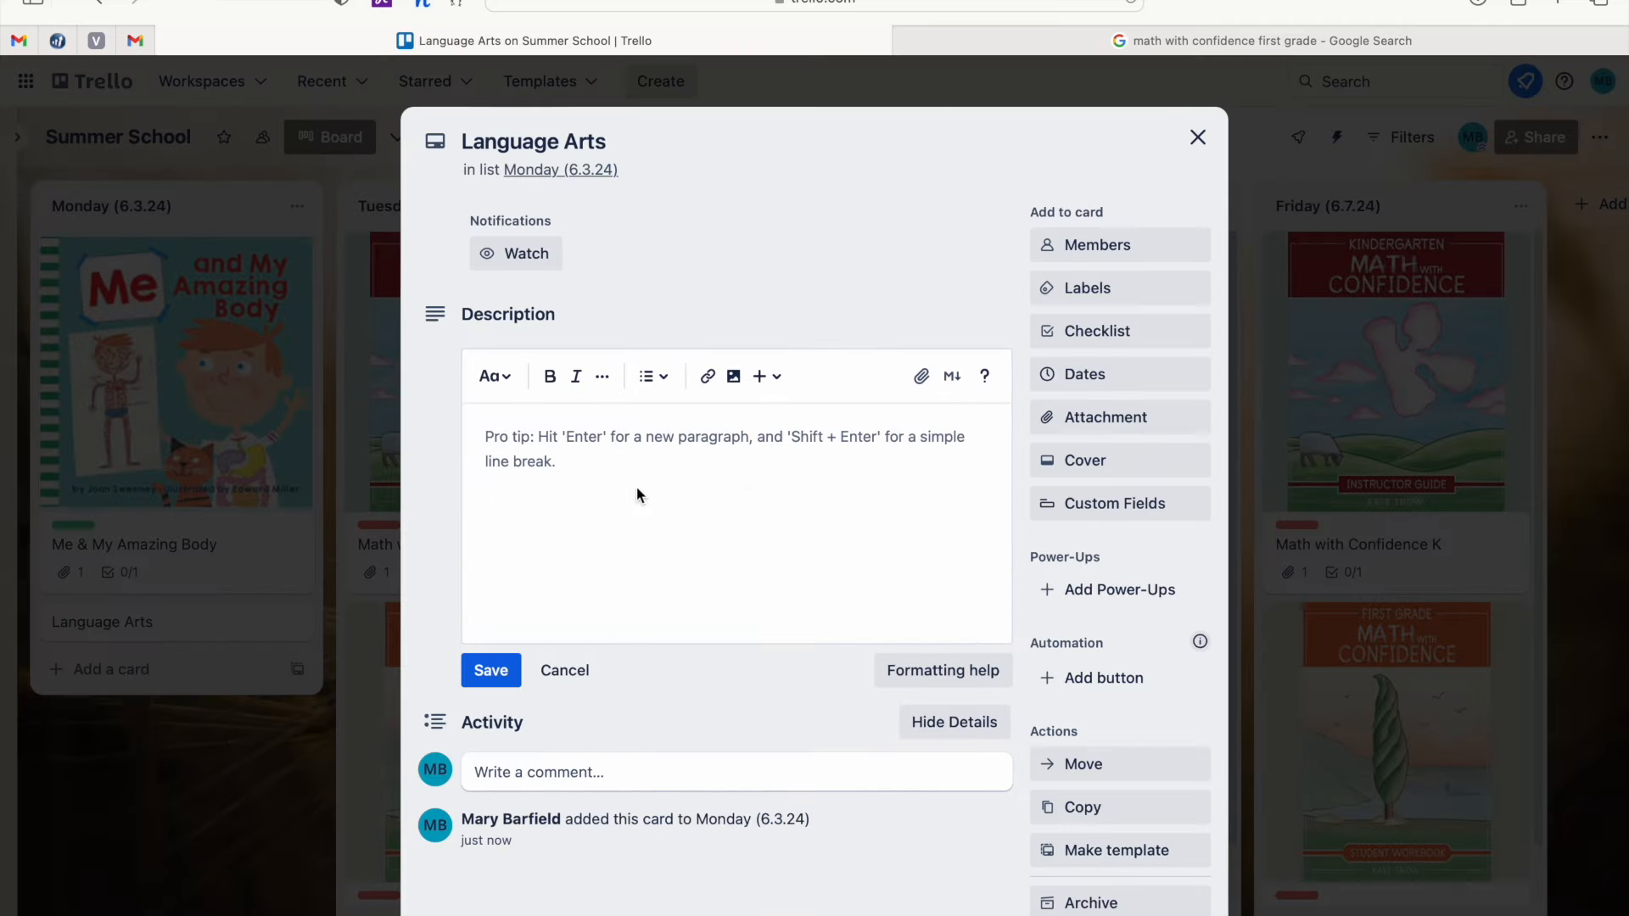
Name the yellow label "Language Arts" and apply it to the Language Arts card.
{"action": "left_click", "coordinate": [1095, 289]}
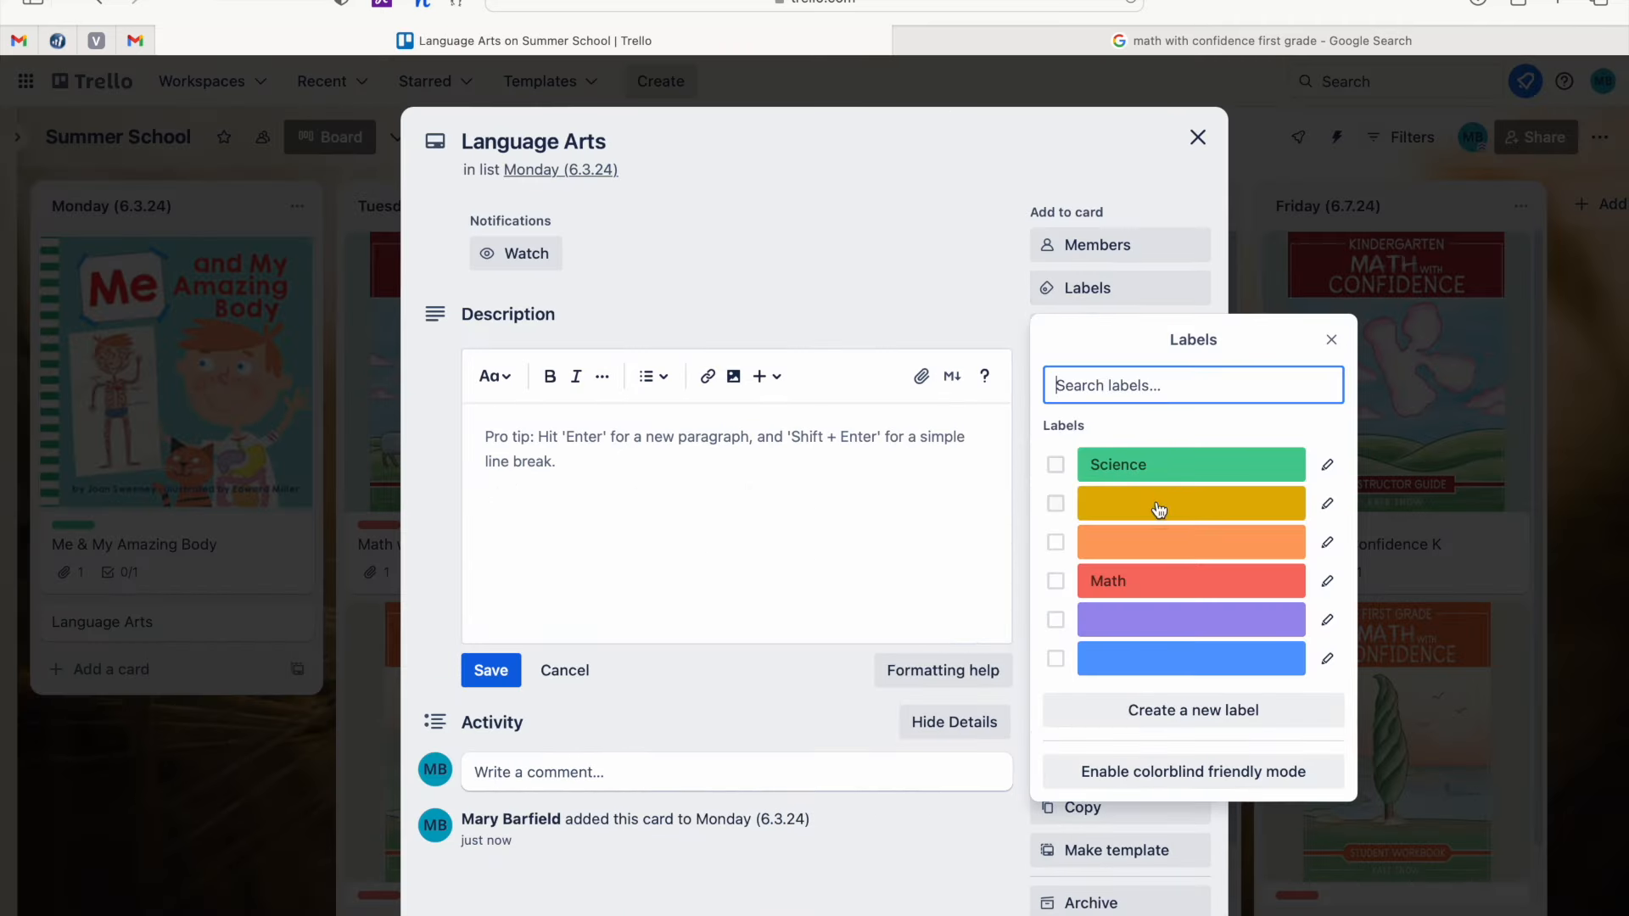
{"action": "left_click", "coordinate": [1328, 505]}
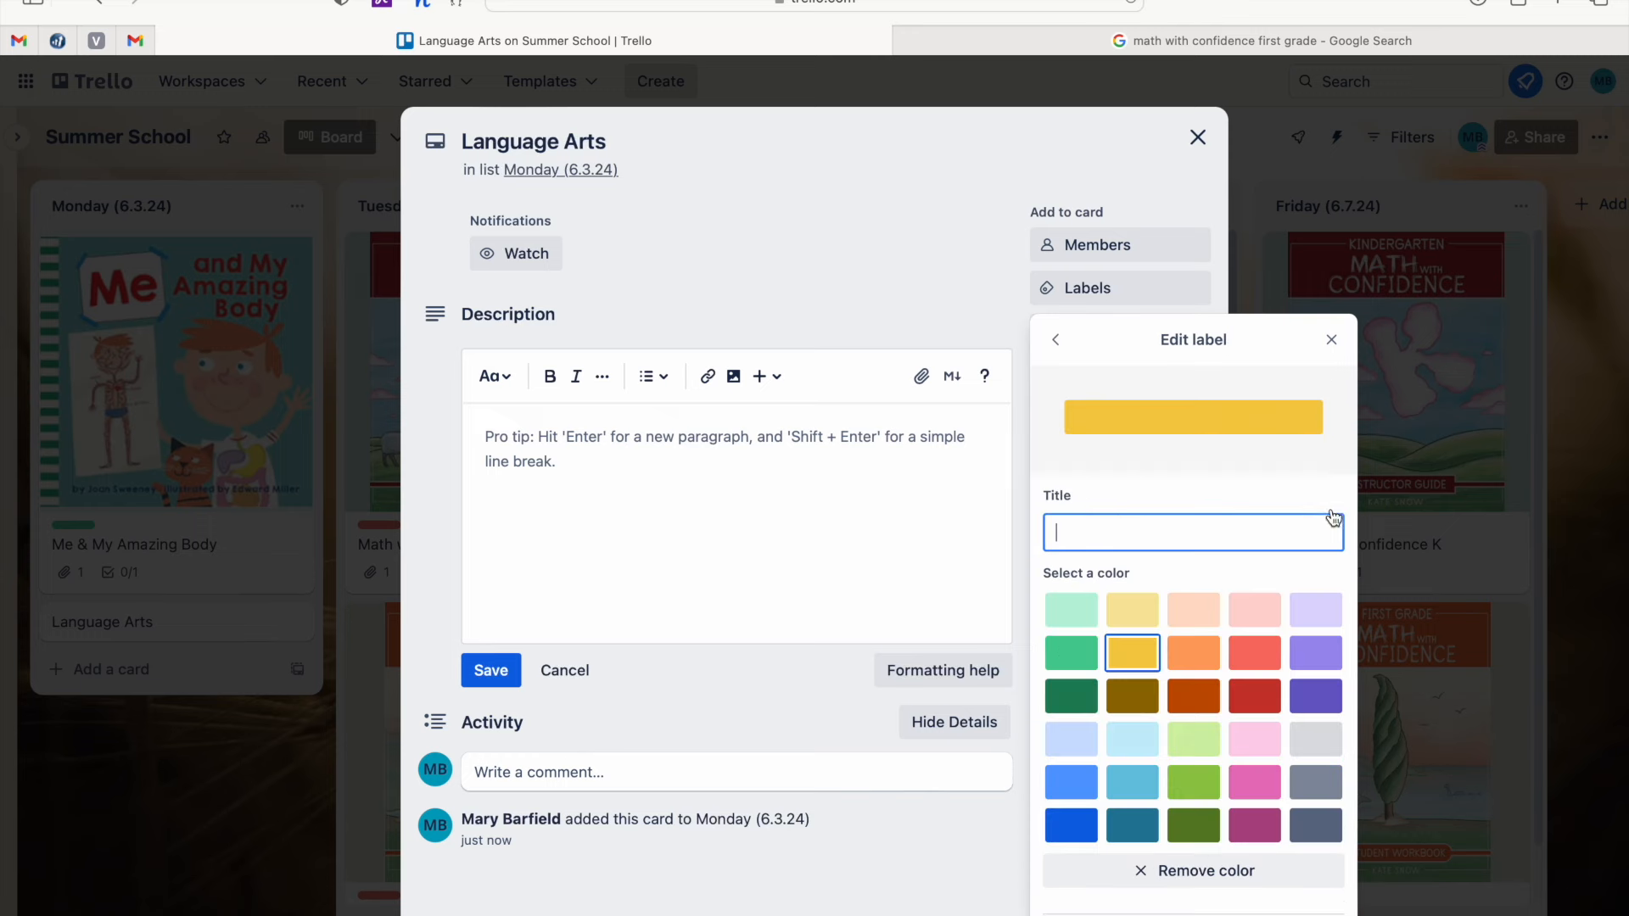
{"action": "type", "text": "Language Arts"}
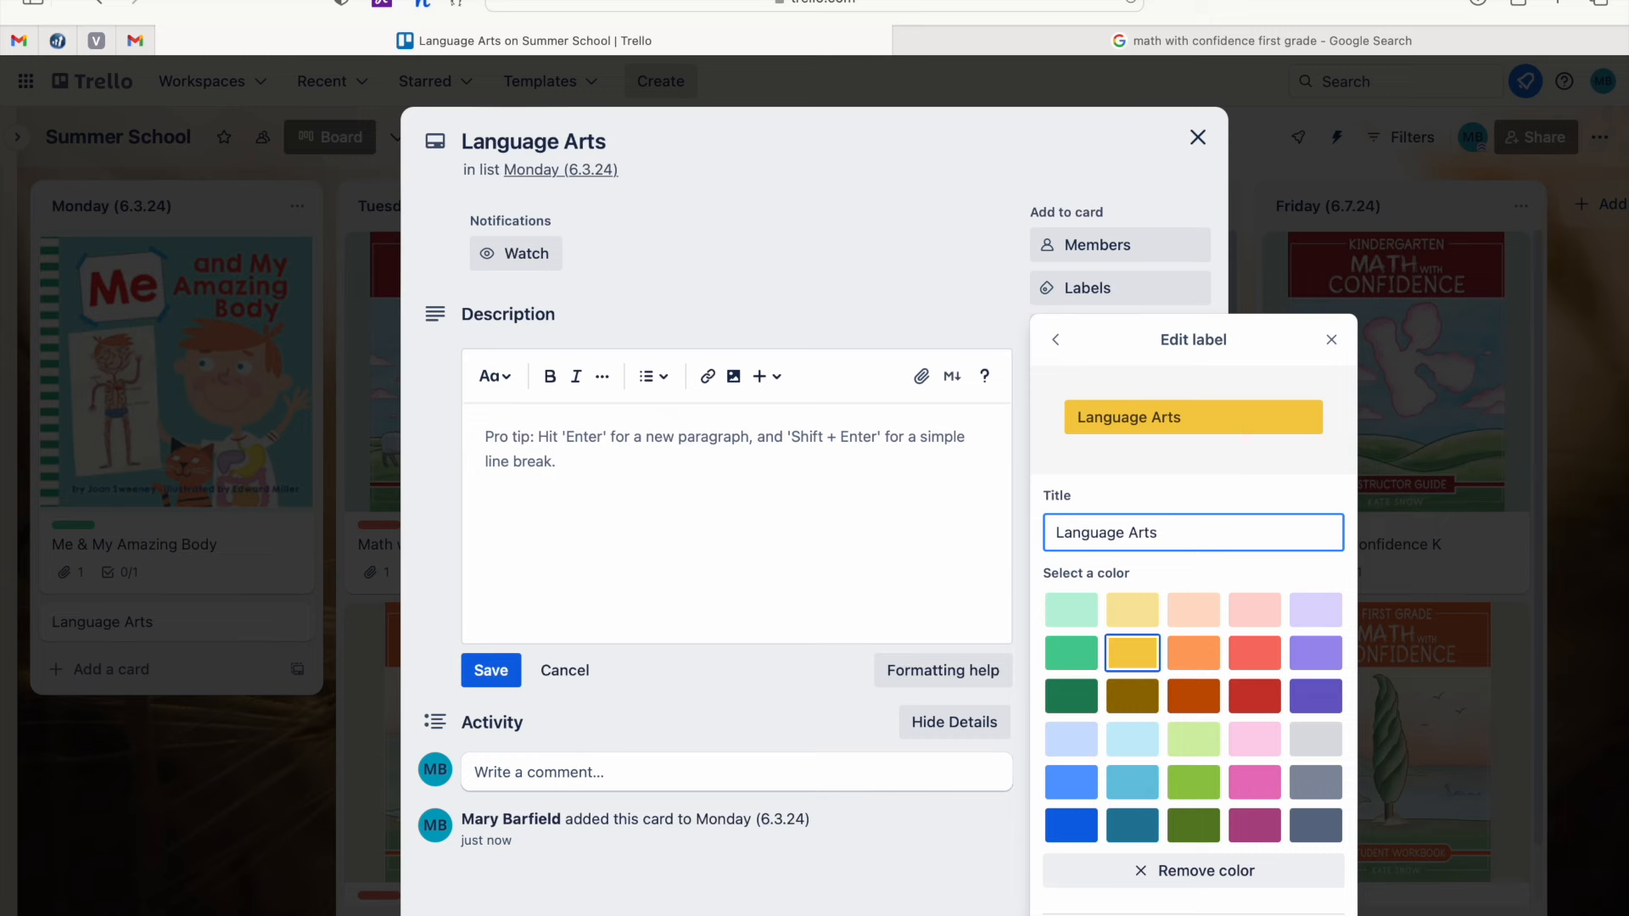
{"action": "key", "text": "Return"}
{"action": "left_click", "coordinate": [1056, 504]}
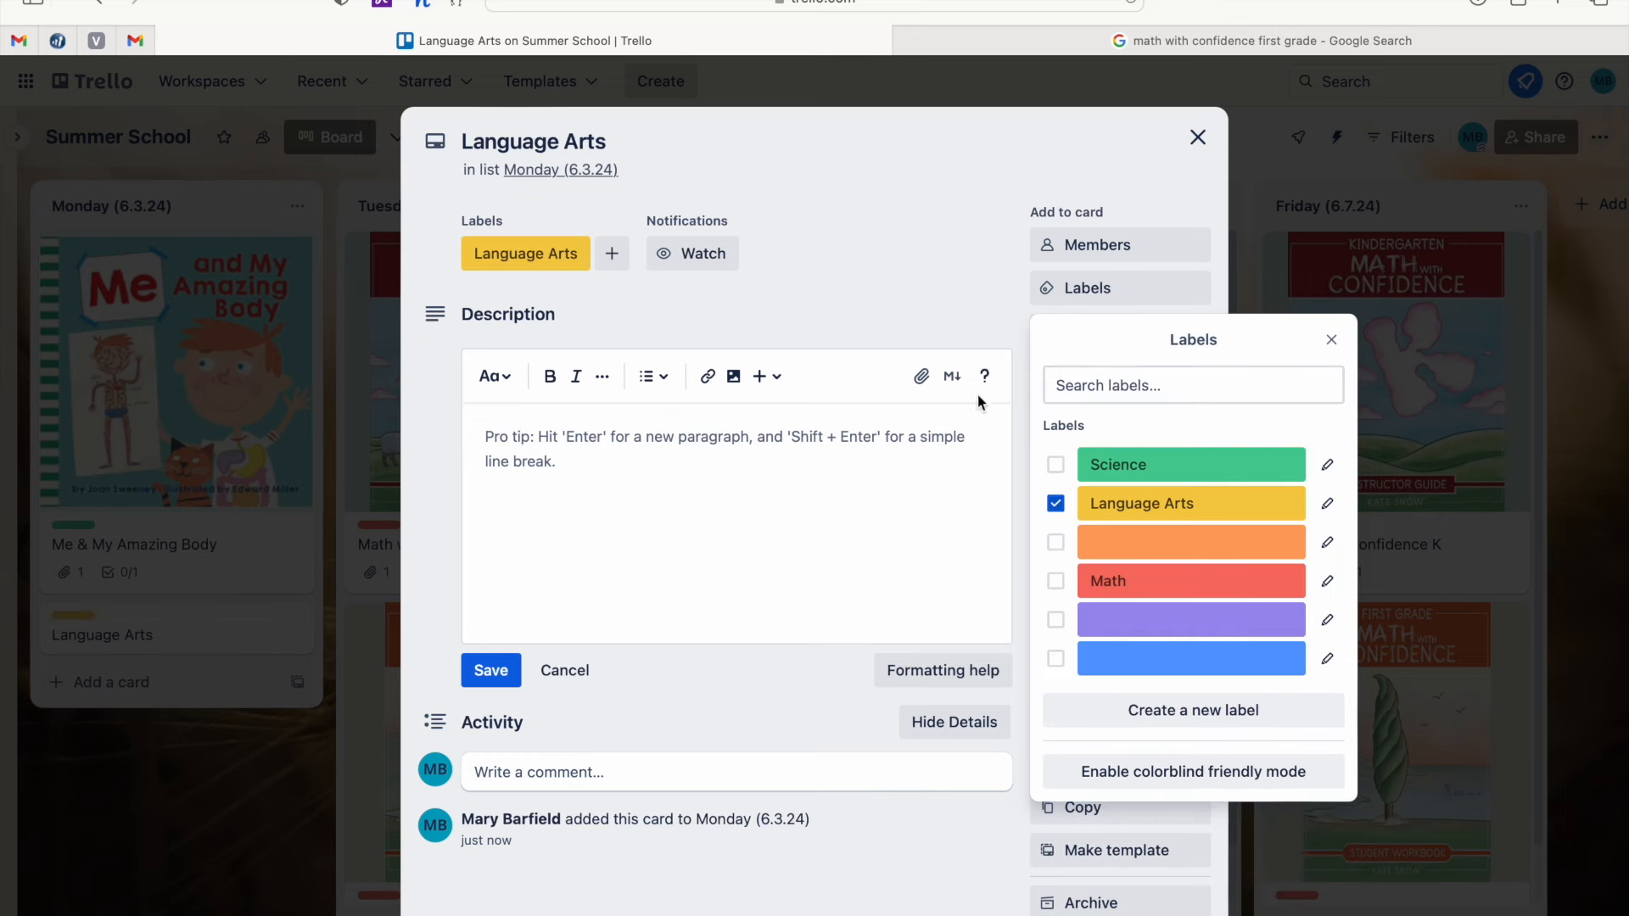
{"action": "left_click", "coordinate": [866, 218]}
Add two checklists to the Language Arts card, each titled with one child's name.
{"action": "left_click", "coordinate": [1074, 330]}
{"action": "type", "text": "Charlotte"}
{"action": "key", "text": "Return"}
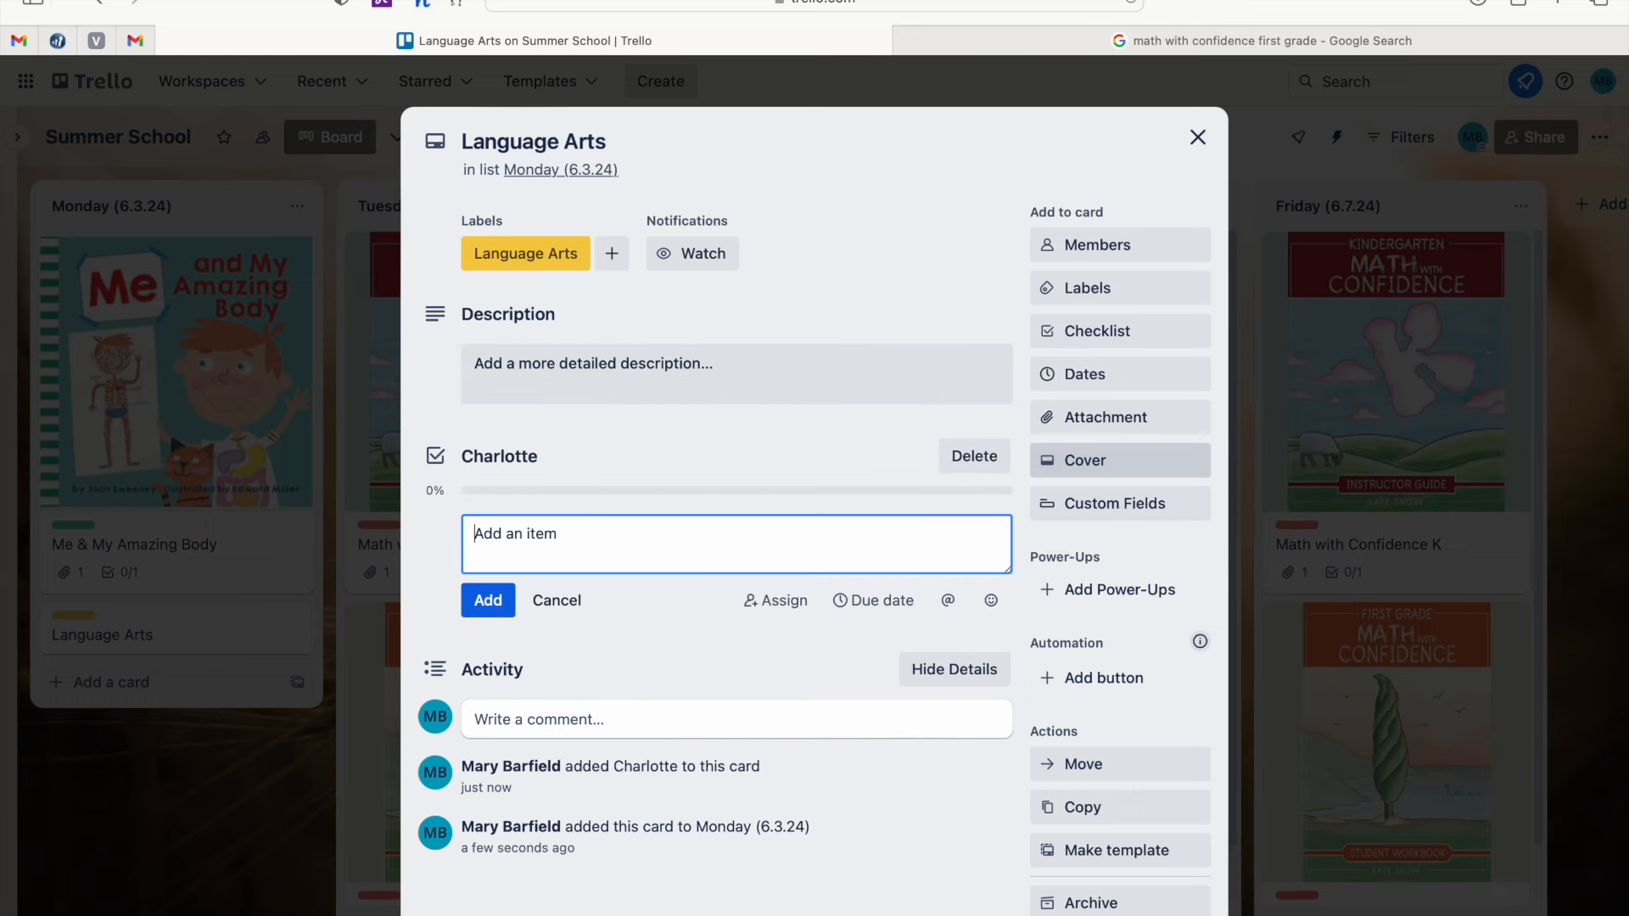
{"action": "left_click", "coordinate": [1147, 330]}
{"action": "type", "text": "Emery"}
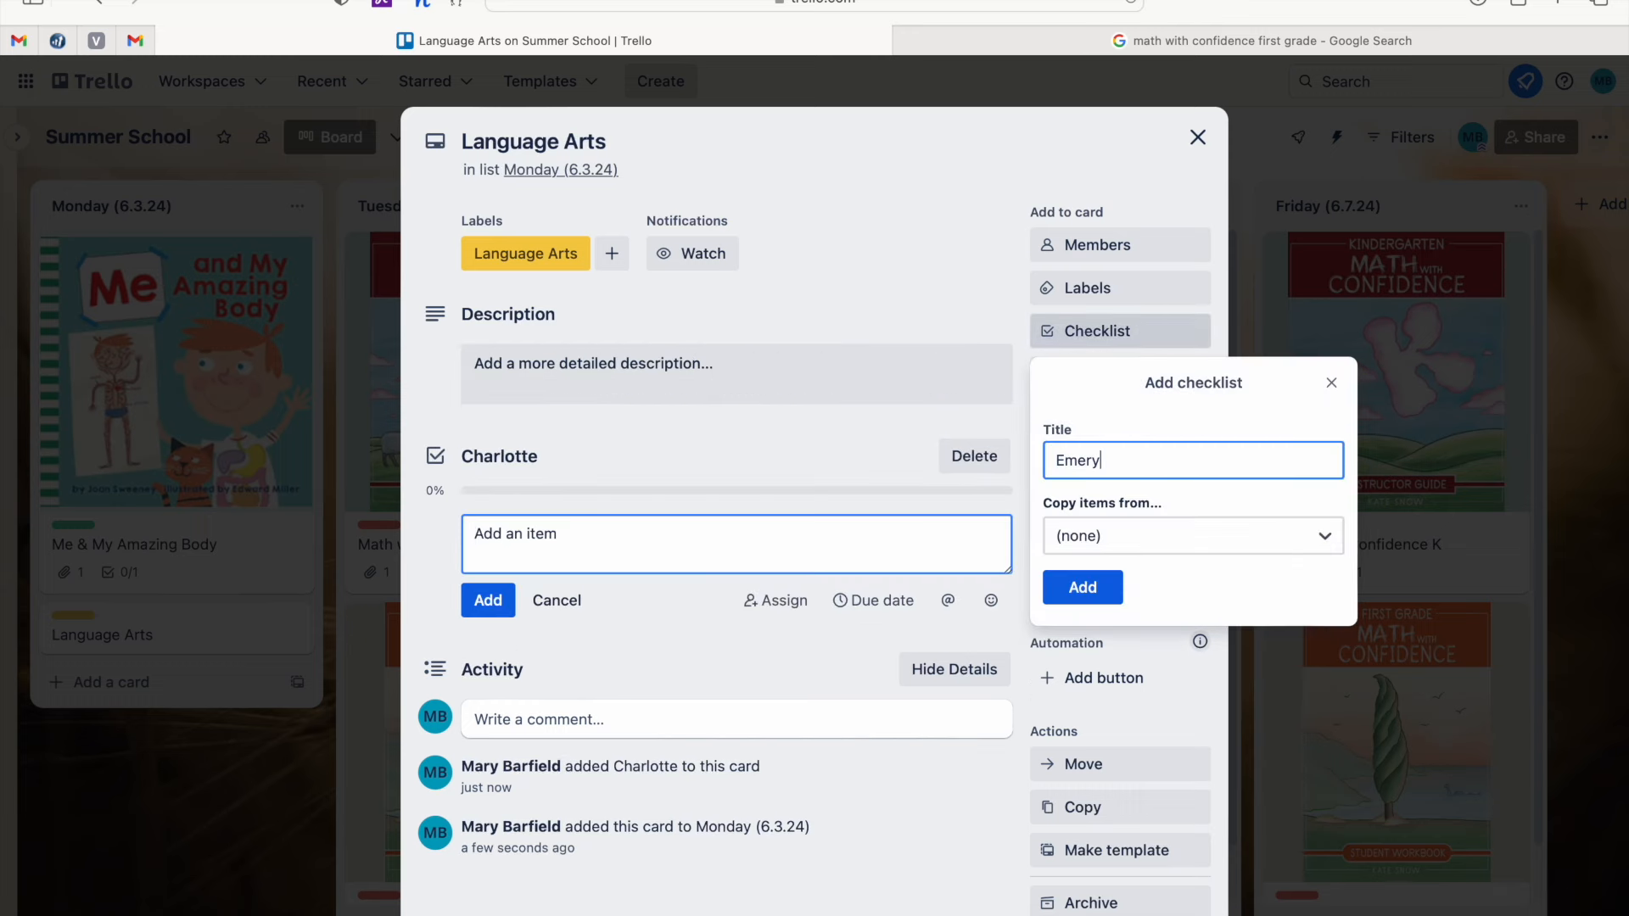
{"action": "key", "text": "Return"}
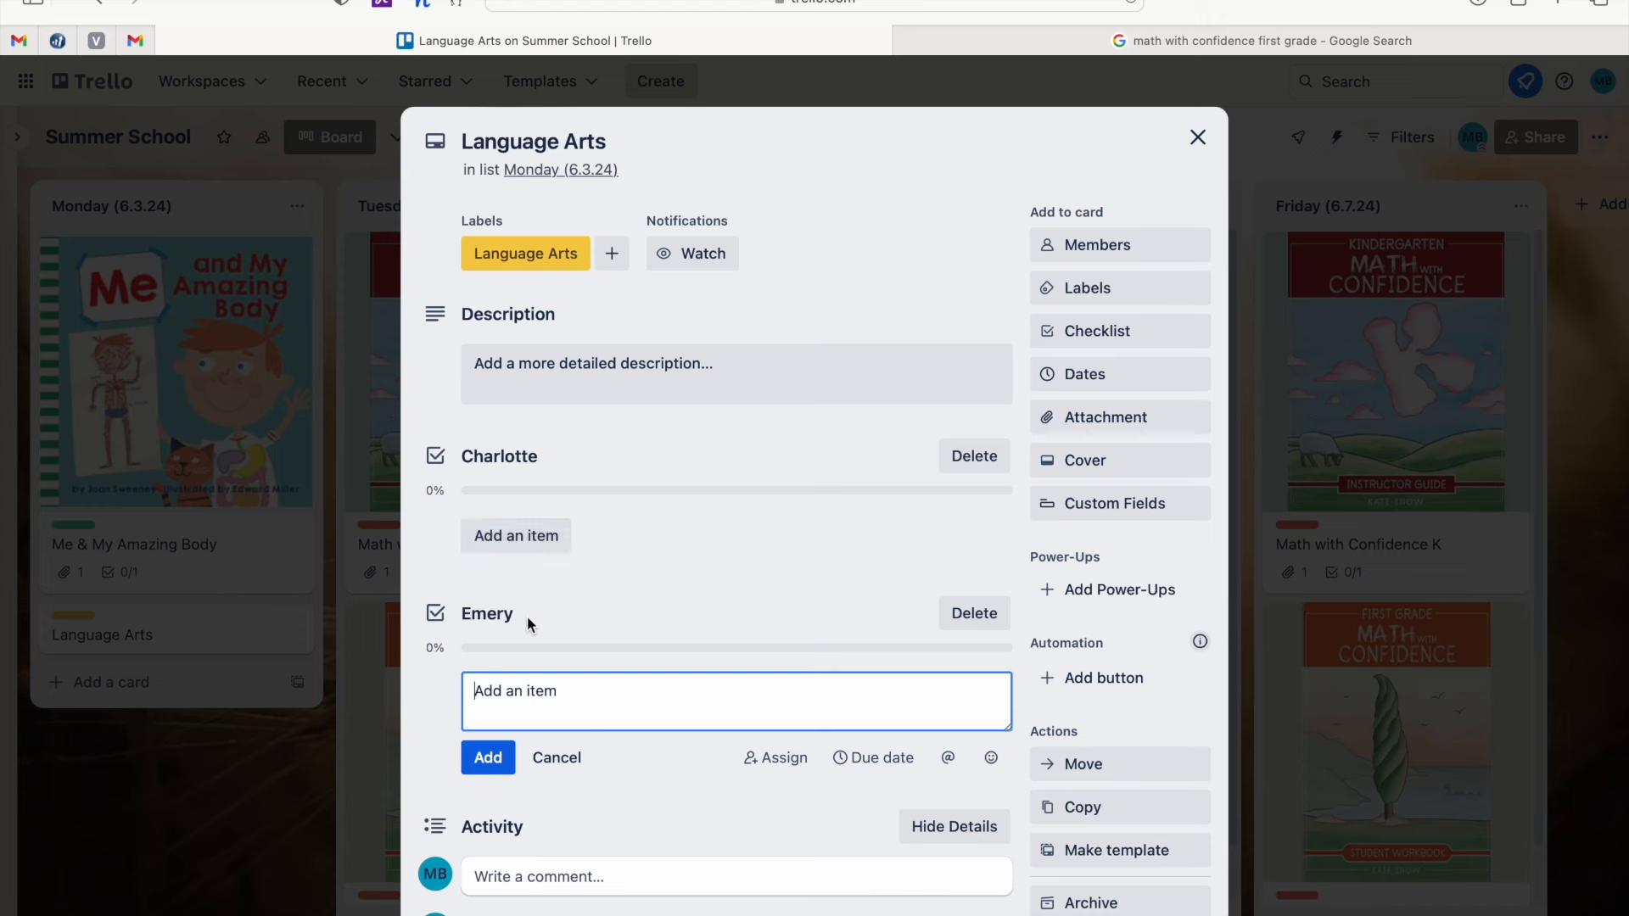
Add the item "Phonics: OPGTR Lesson TBD" to the first child's checklist on the Language Arts card.
{"action": "left_click", "coordinate": [514, 552]}
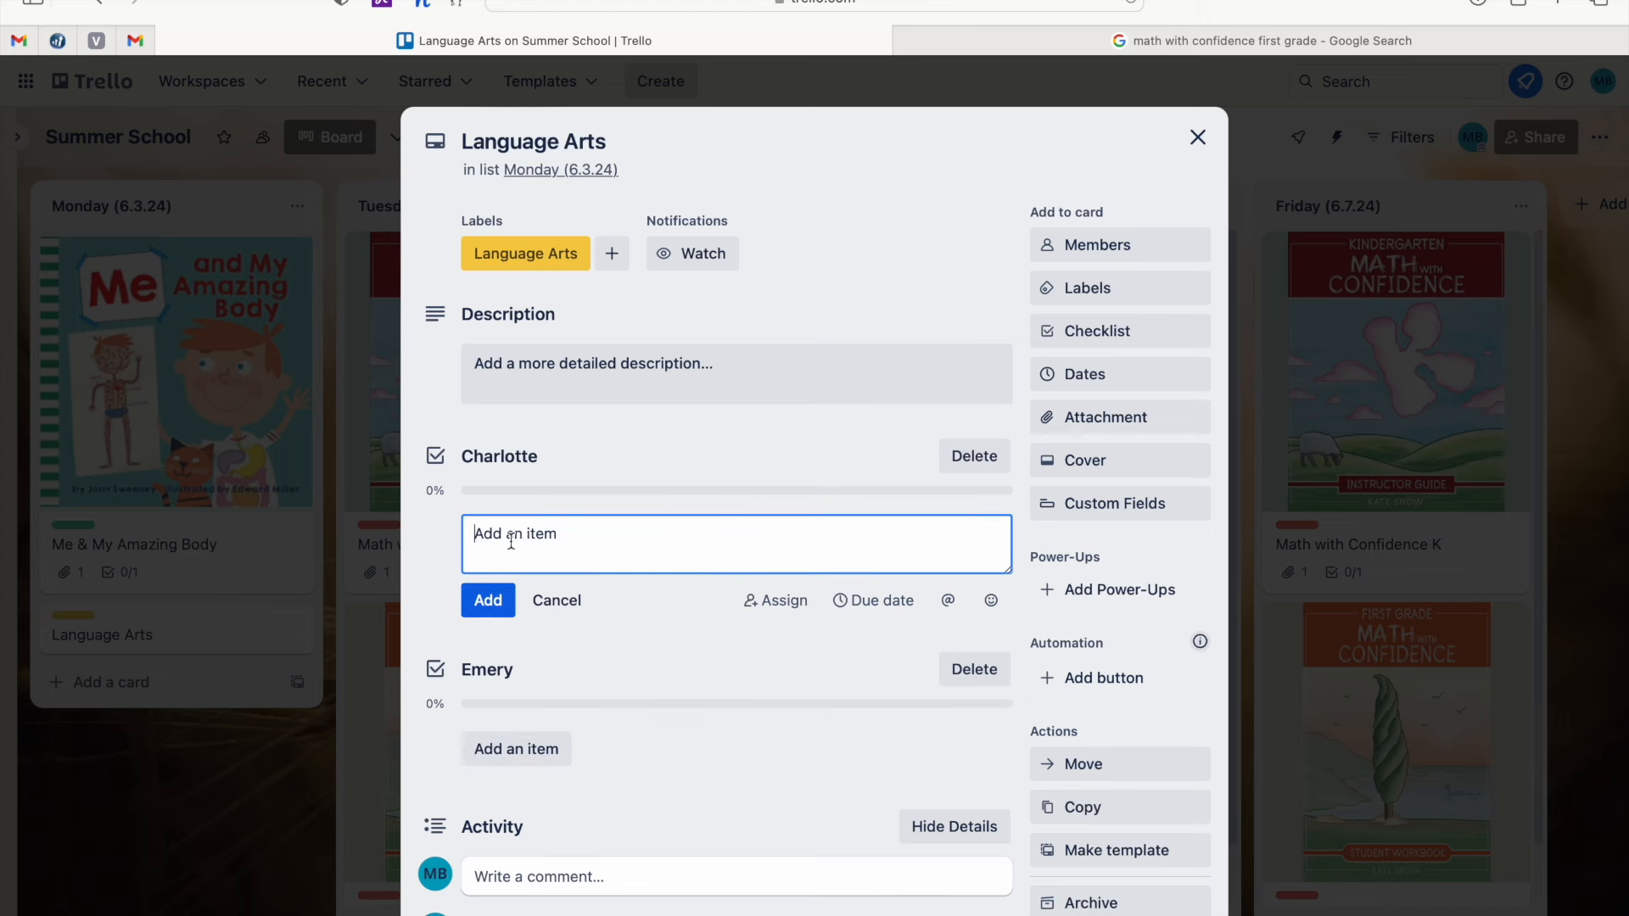
{"action": "type", "text": "Phonics: OPGTR Lesson TBD"}
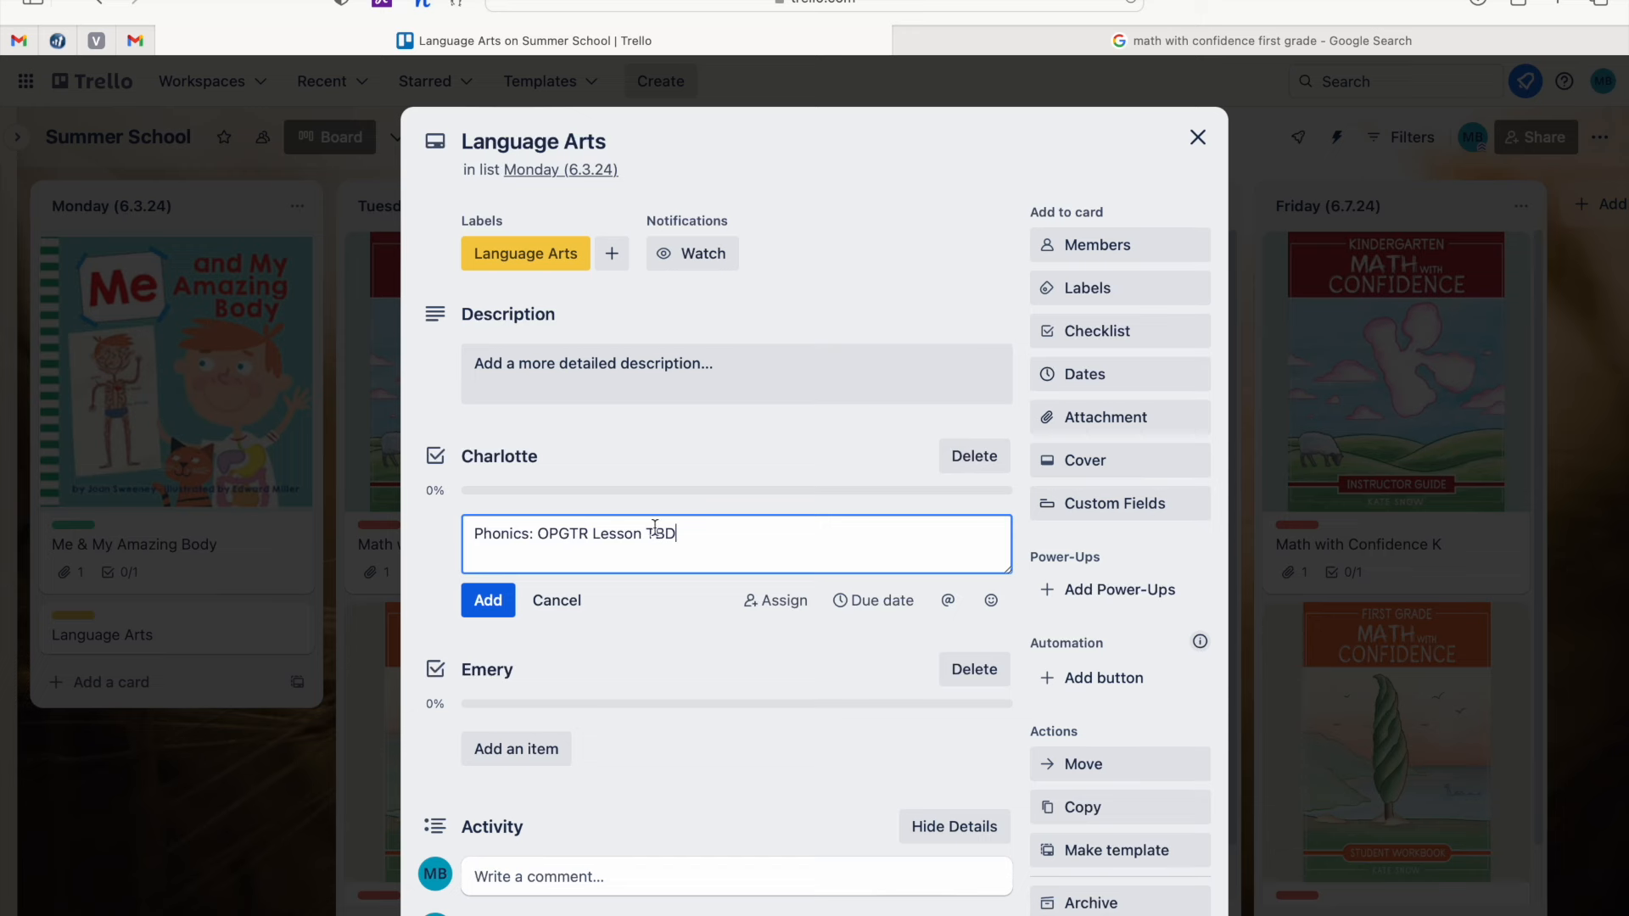
{"action": "left_click", "coordinate": [491, 612]}
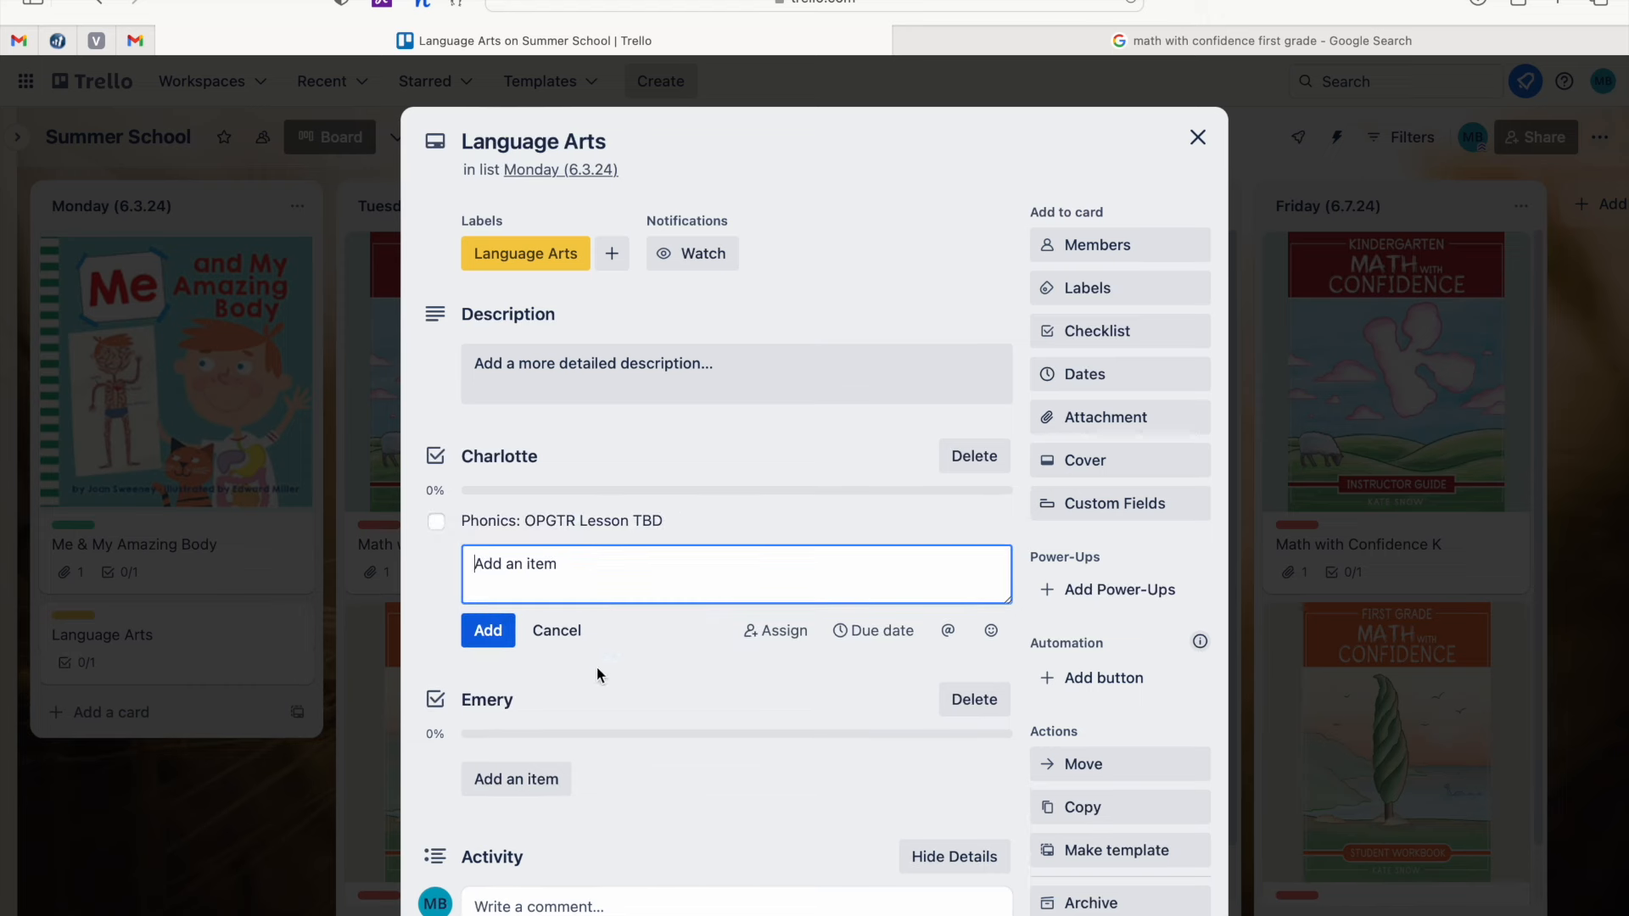
{"action": "left_click", "coordinate": [614, 719]}
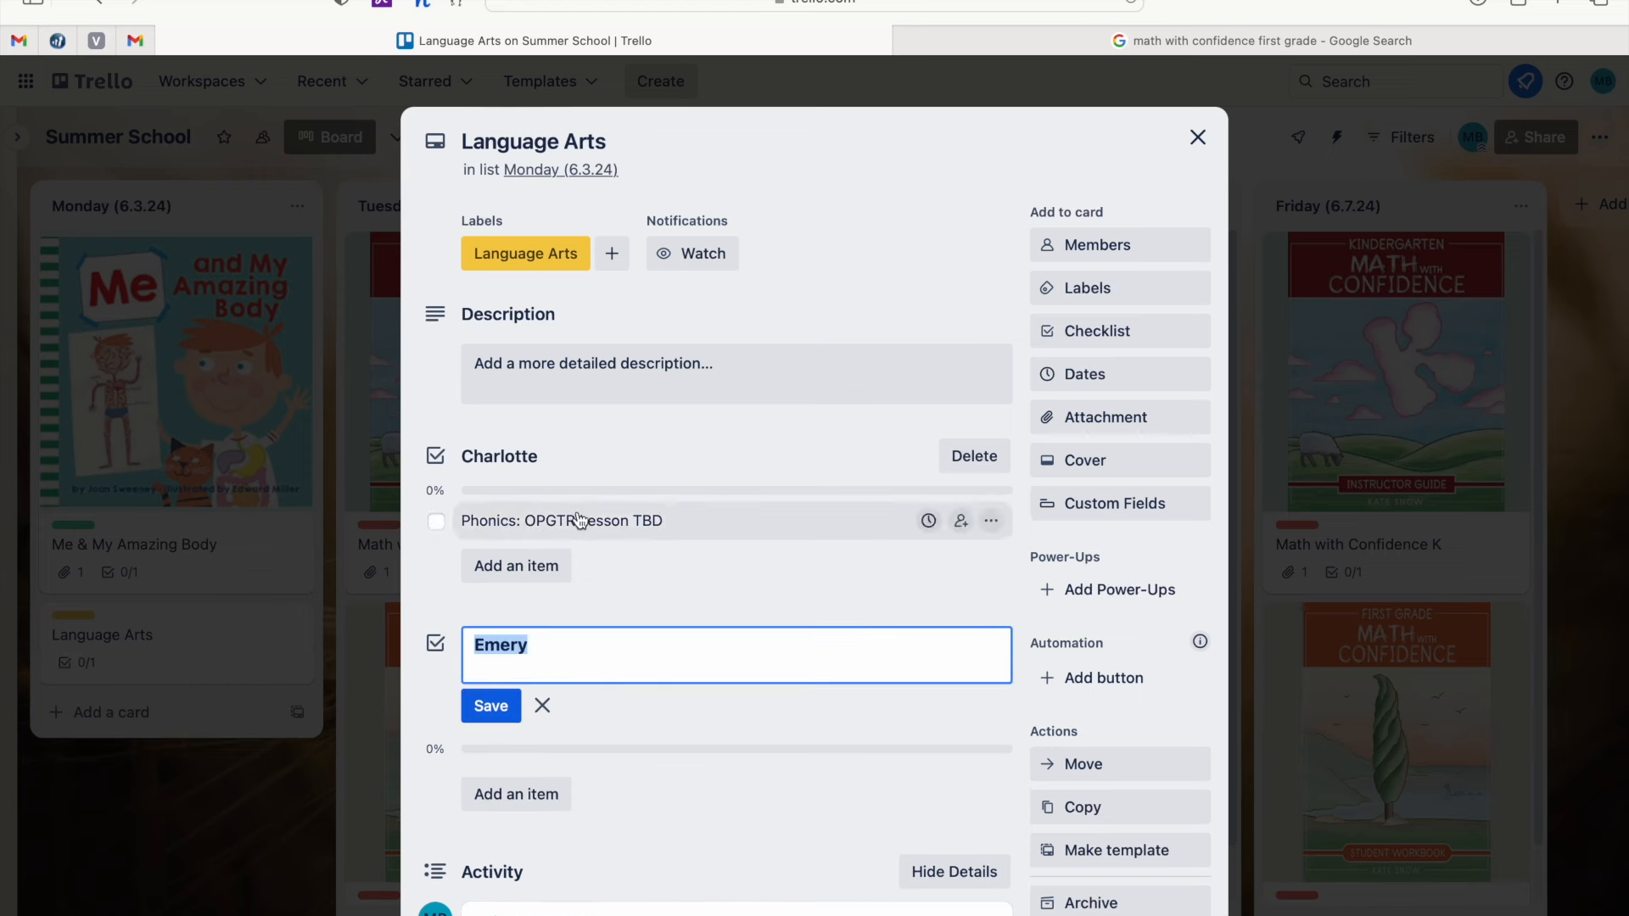
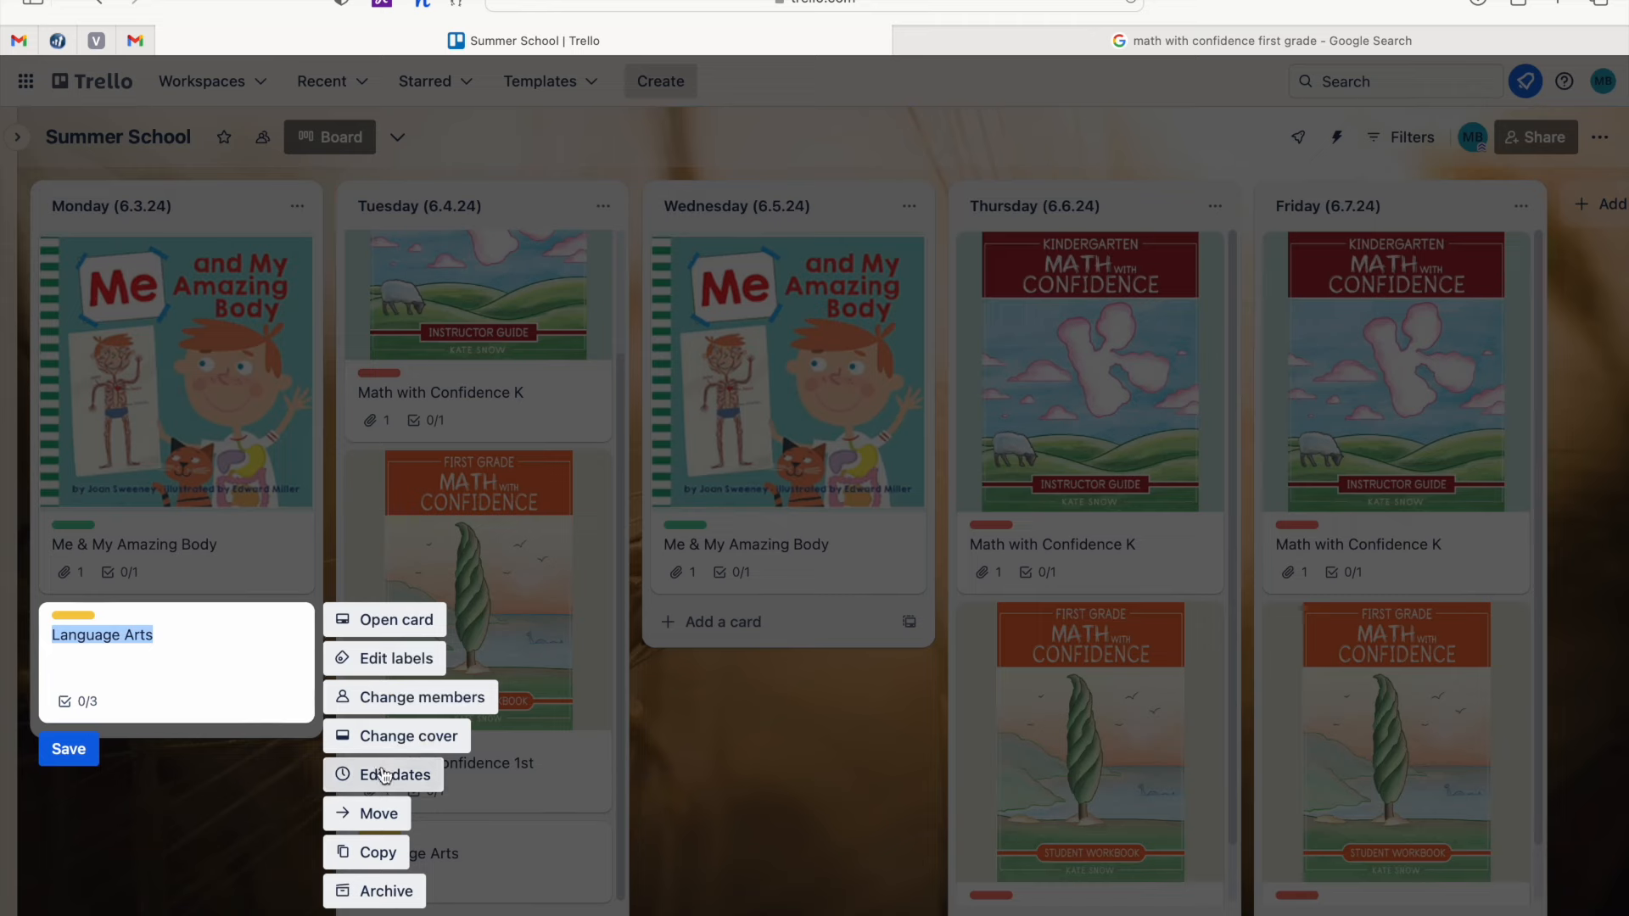
Copy the Language Arts card from the Monday (6.3.24) list to the Wednesday (6.5.24) list.
{"action": "left_click", "coordinate": [377, 852]}
{"action": "left_click", "coordinate": [436, 742]}
{"action": "left_click", "coordinate": [431, 775]}
{"action": "left_click", "coordinate": [406, 795]}
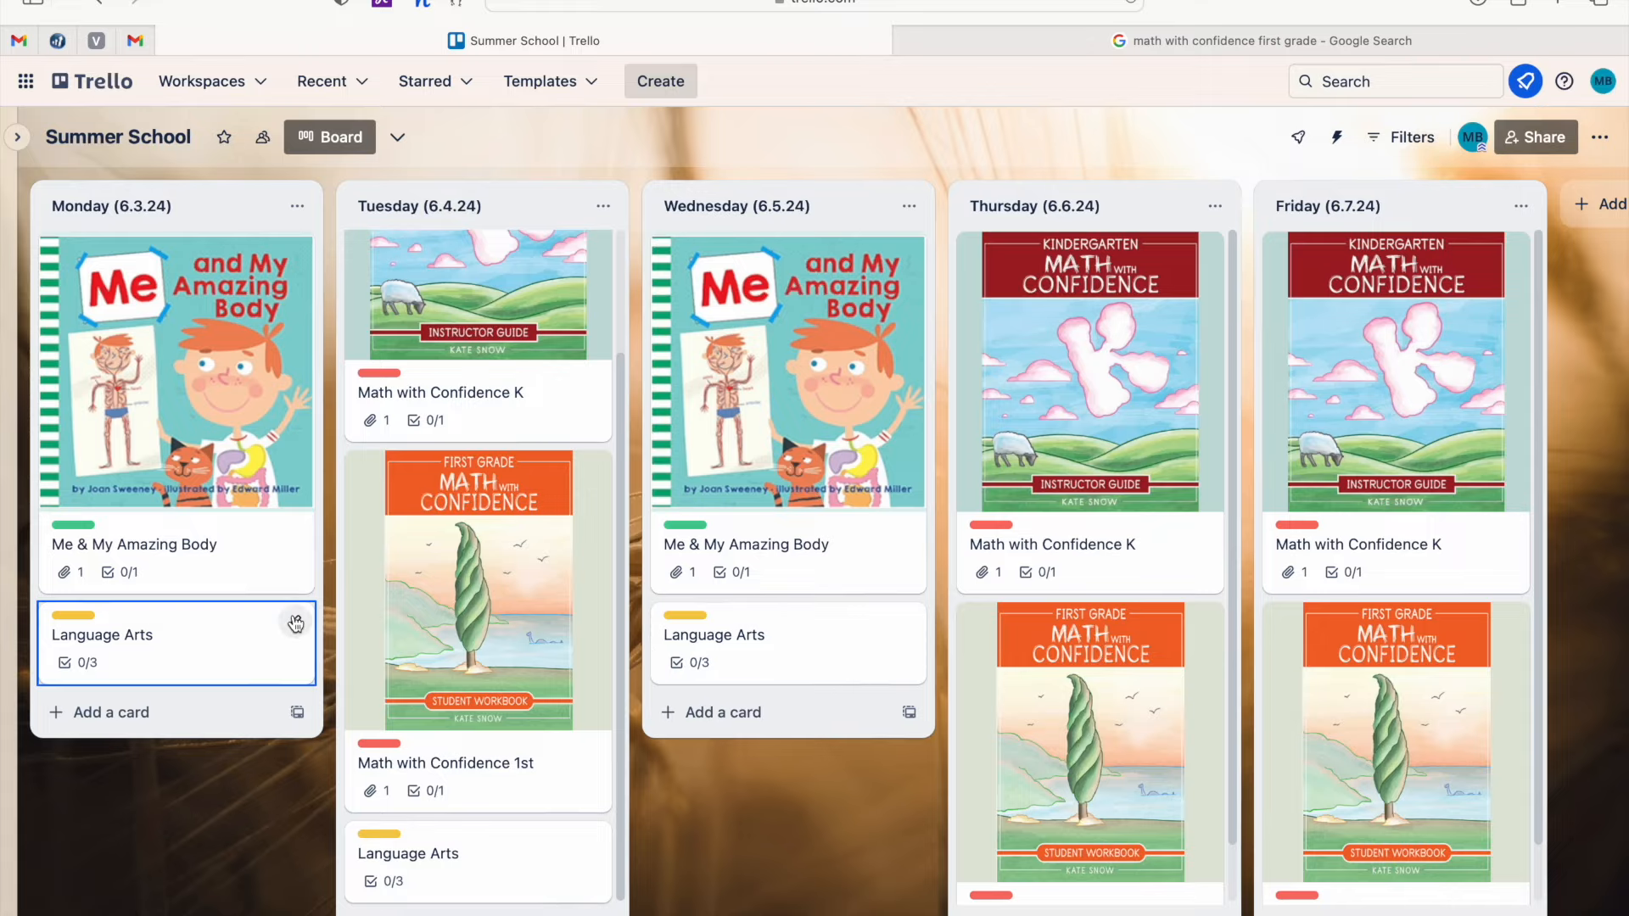
Copy Monday's Language Arts card to the Thursday (6.6.24) and Friday (6.7.24) lists.
{"action": "left_click", "coordinate": [294, 618]}
{"action": "left_click", "coordinate": [377, 852]}
{"action": "left_click", "coordinate": [436, 742]}
{"action": "left_click", "coordinate": [436, 694]}
{"action": "left_click", "coordinate": [404, 798]}
{"action": "left_click", "coordinate": [295, 619]}
{"action": "left_click", "coordinate": [377, 852]}
{"action": "left_click", "coordinate": [436, 741]}
{"action": "left_click", "coordinate": [399, 823]}
{"action": "left_click", "coordinate": [403, 798]}
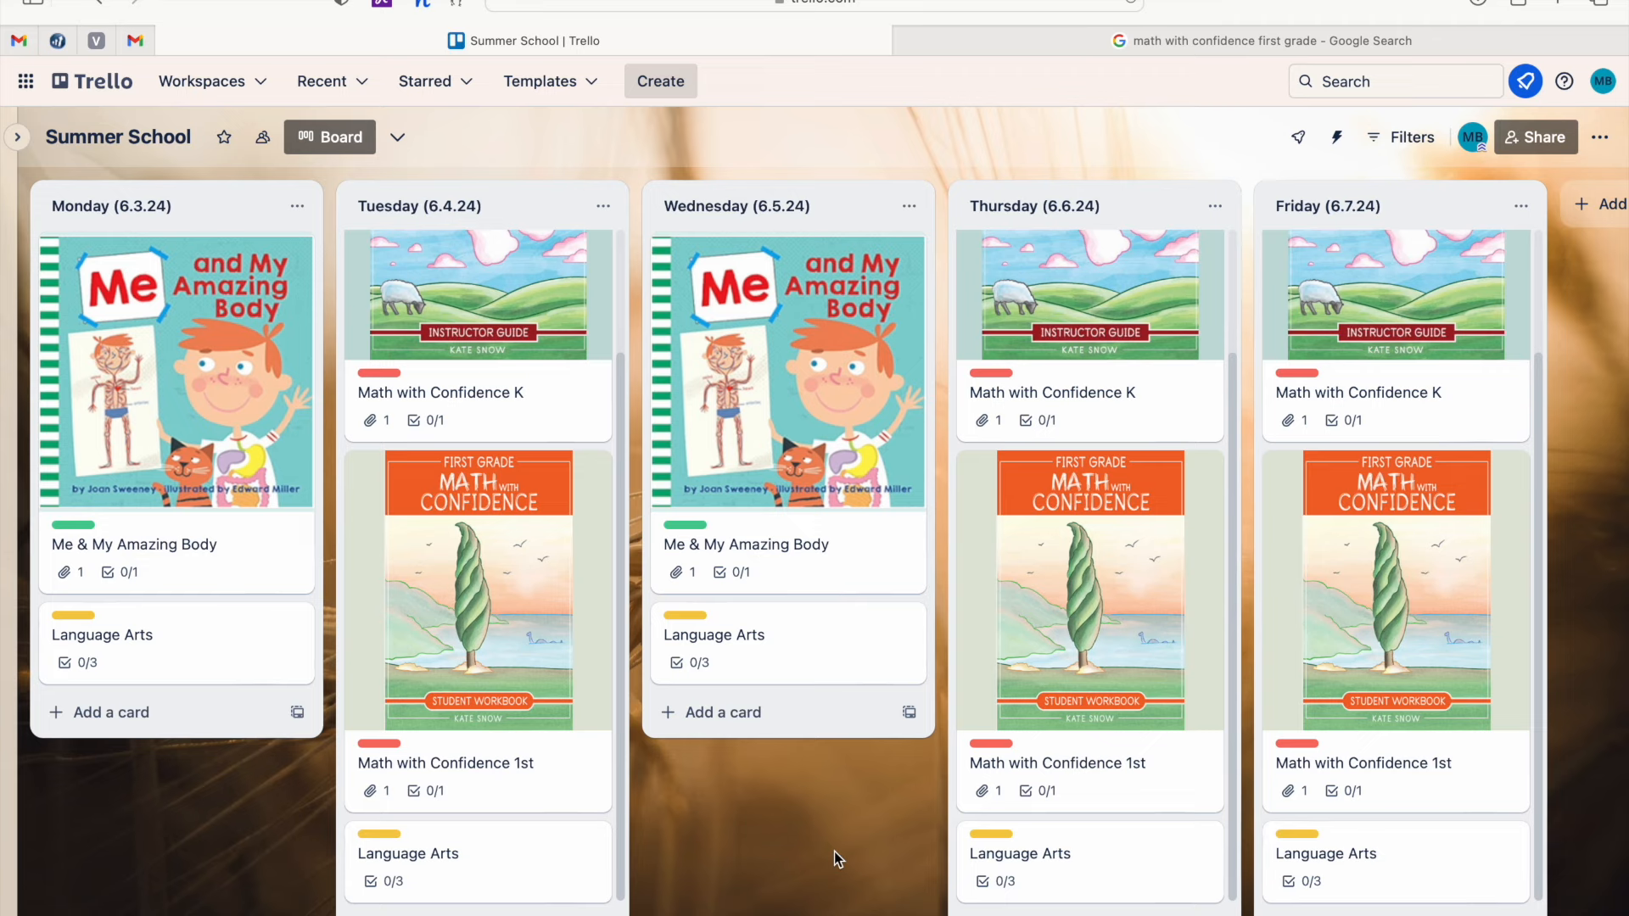
Review the checklists on Monday's Language Arts card and delete the first child's phonics checklist from the Tuesday (6.4.24) copy.
{"action": "left_click", "coordinate": [173, 642]}
{"action": "scroll", "coordinate": [592, 578], "scroll_direction": "down", "scroll_amount": 3}
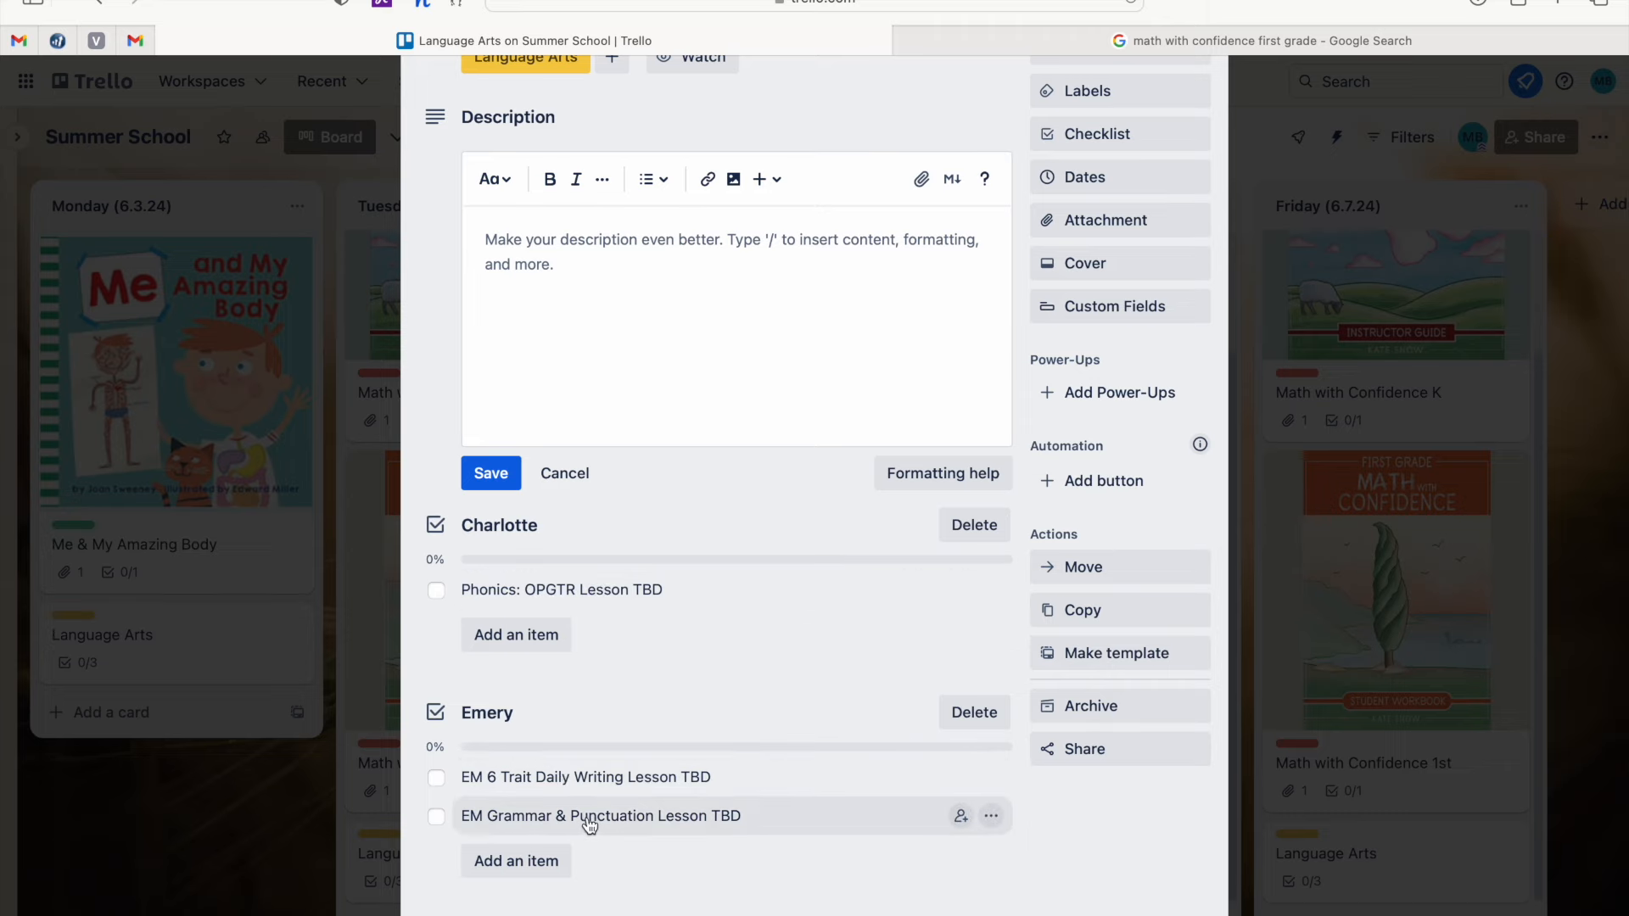
{"action": "scroll", "coordinate": [679, 678], "scroll_direction": "up", "scroll_amount": 5}
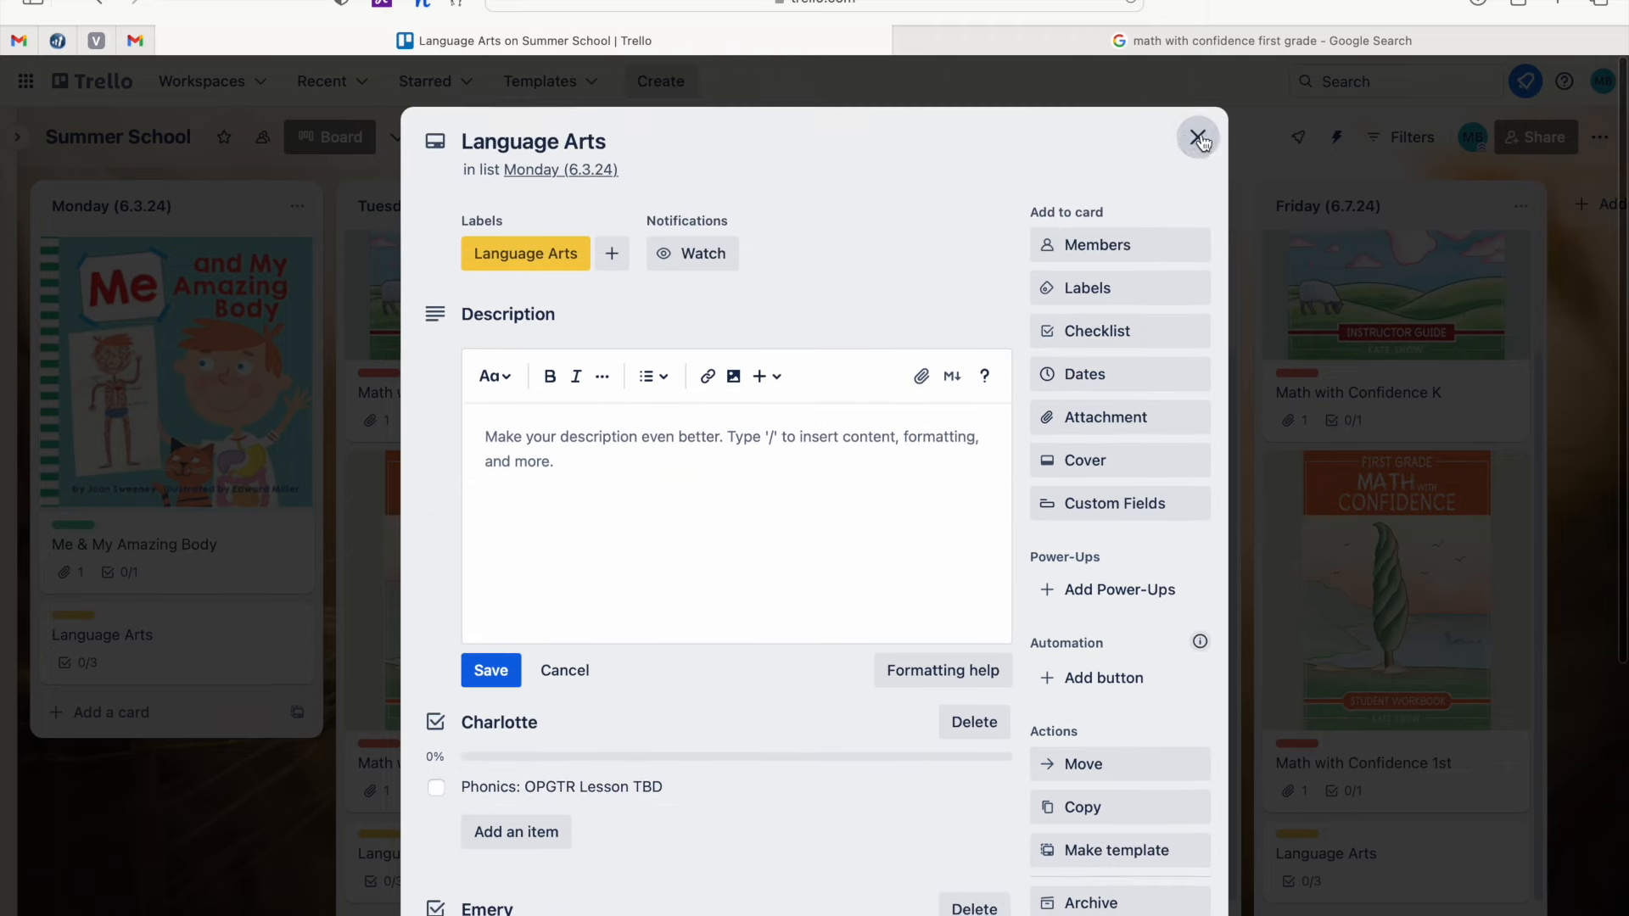
{"action": "left_click", "coordinate": [1196, 139]}
{"action": "left_click", "coordinate": [506, 872]}
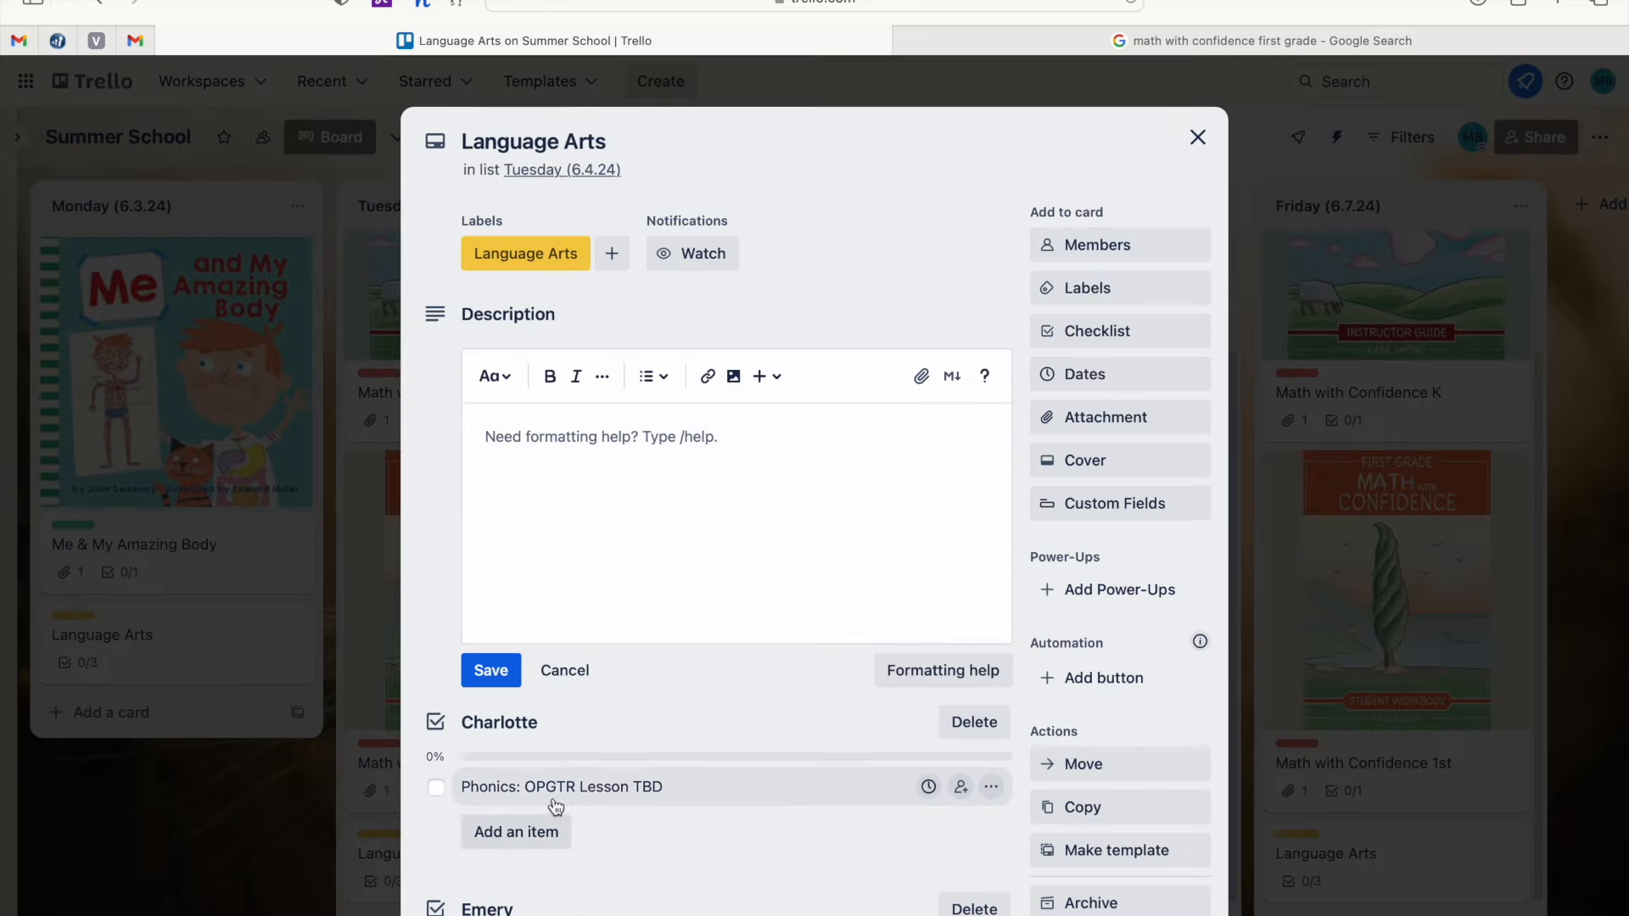
{"action": "scroll", "coordinate": [560, 800], "scroll_direction": "down", "scroll_amount": 2}
{"action": "scroll", "coordinate": [560, 800], "scroll_direction": "down", "scroll_amount": 1}
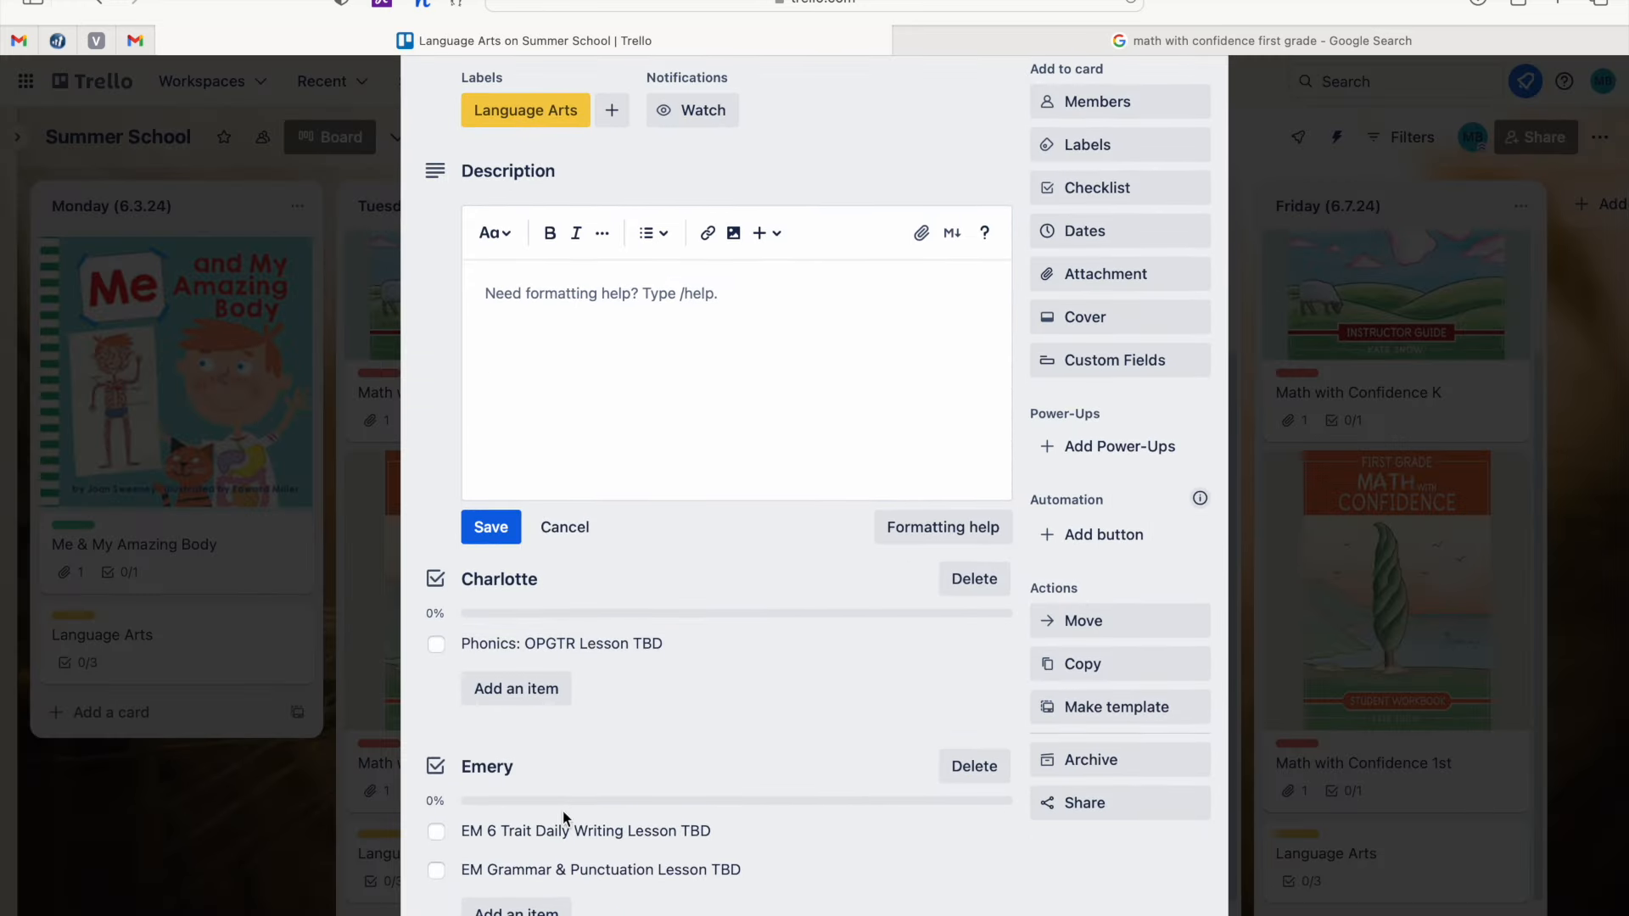
{"action": "left_click", "coordinate": [986, 588]}
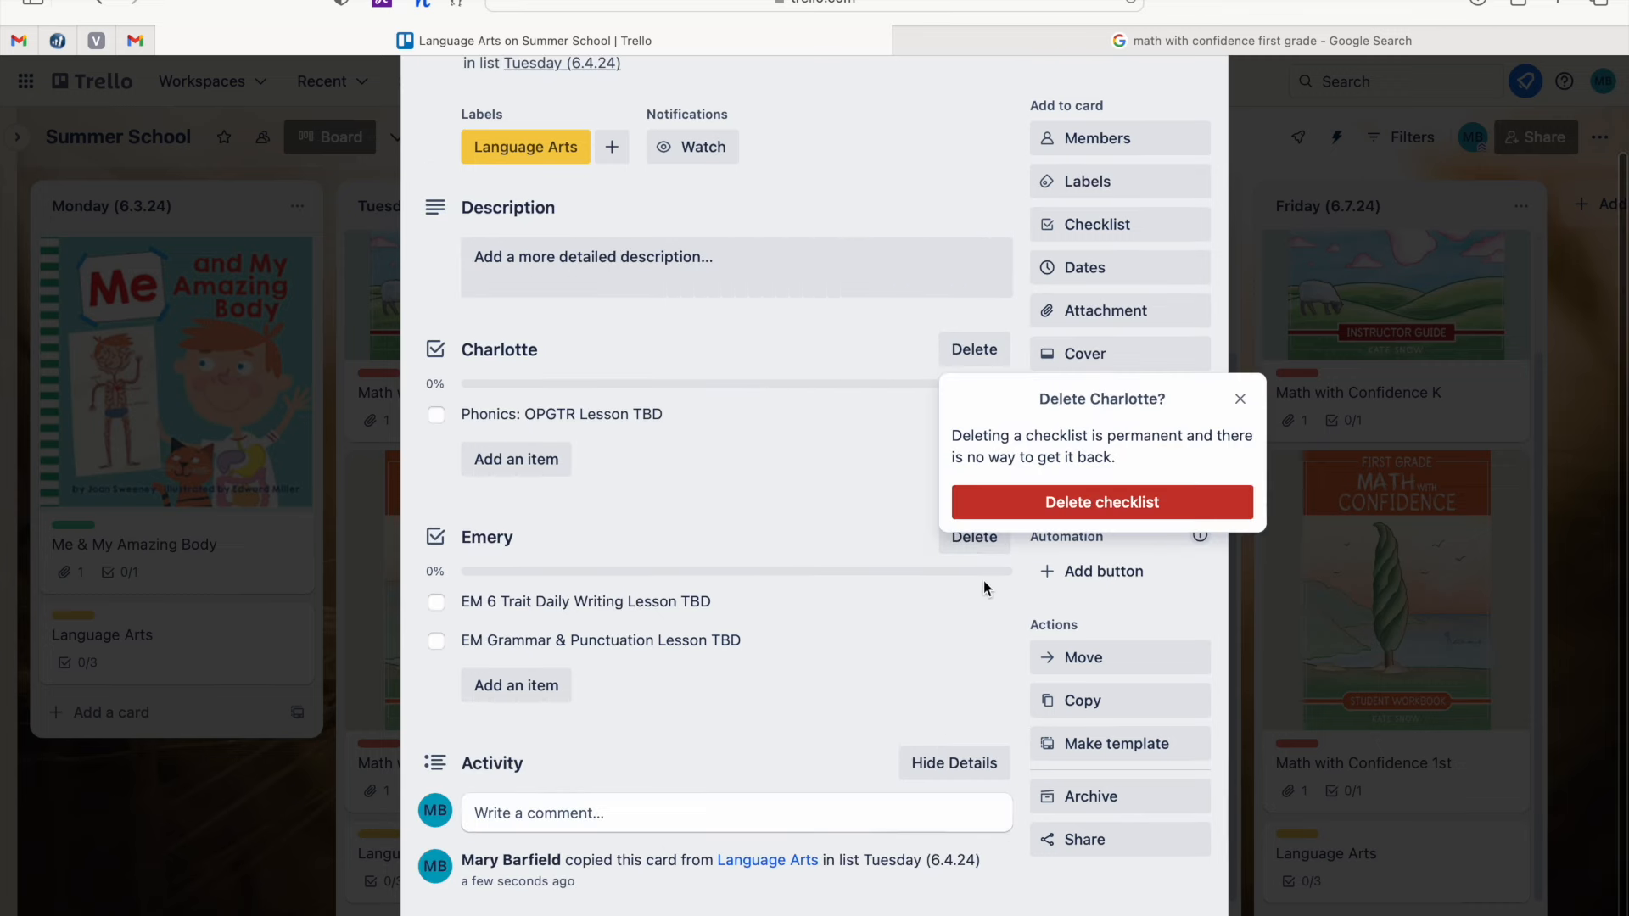
{"action": "left_click", "coordinate": [1071, 502]}
{"action": "scroll", "coordinate": [1065, 340], "scroll_direction": "up", "scroll_amount": 2}
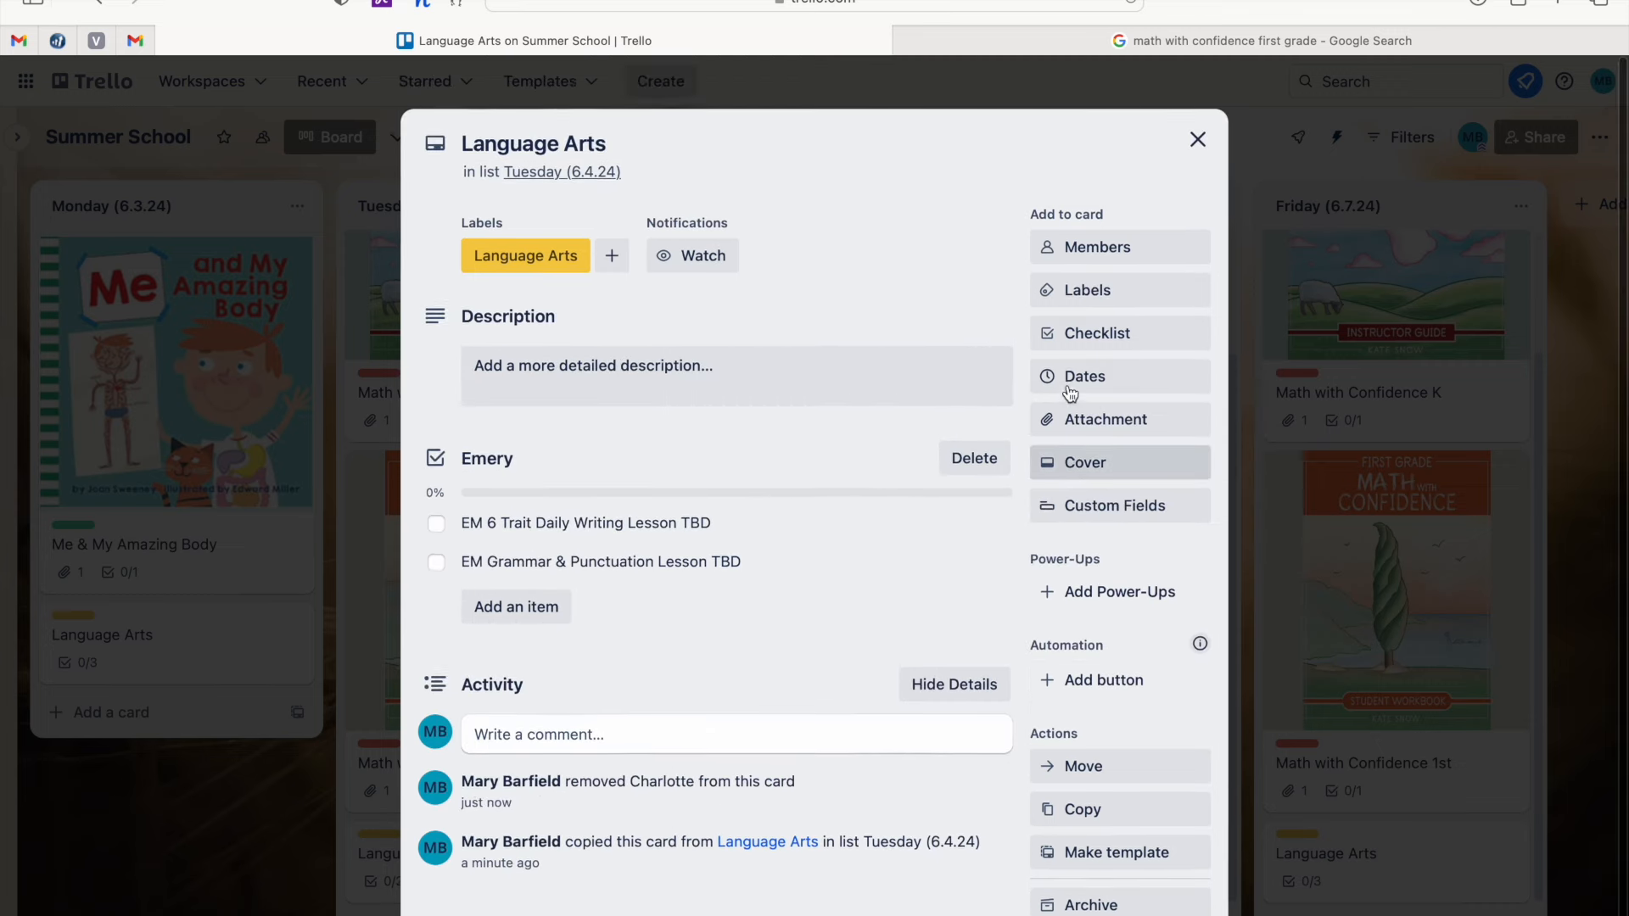
{"action": "left_click", "coordinate": [1195, 137]}
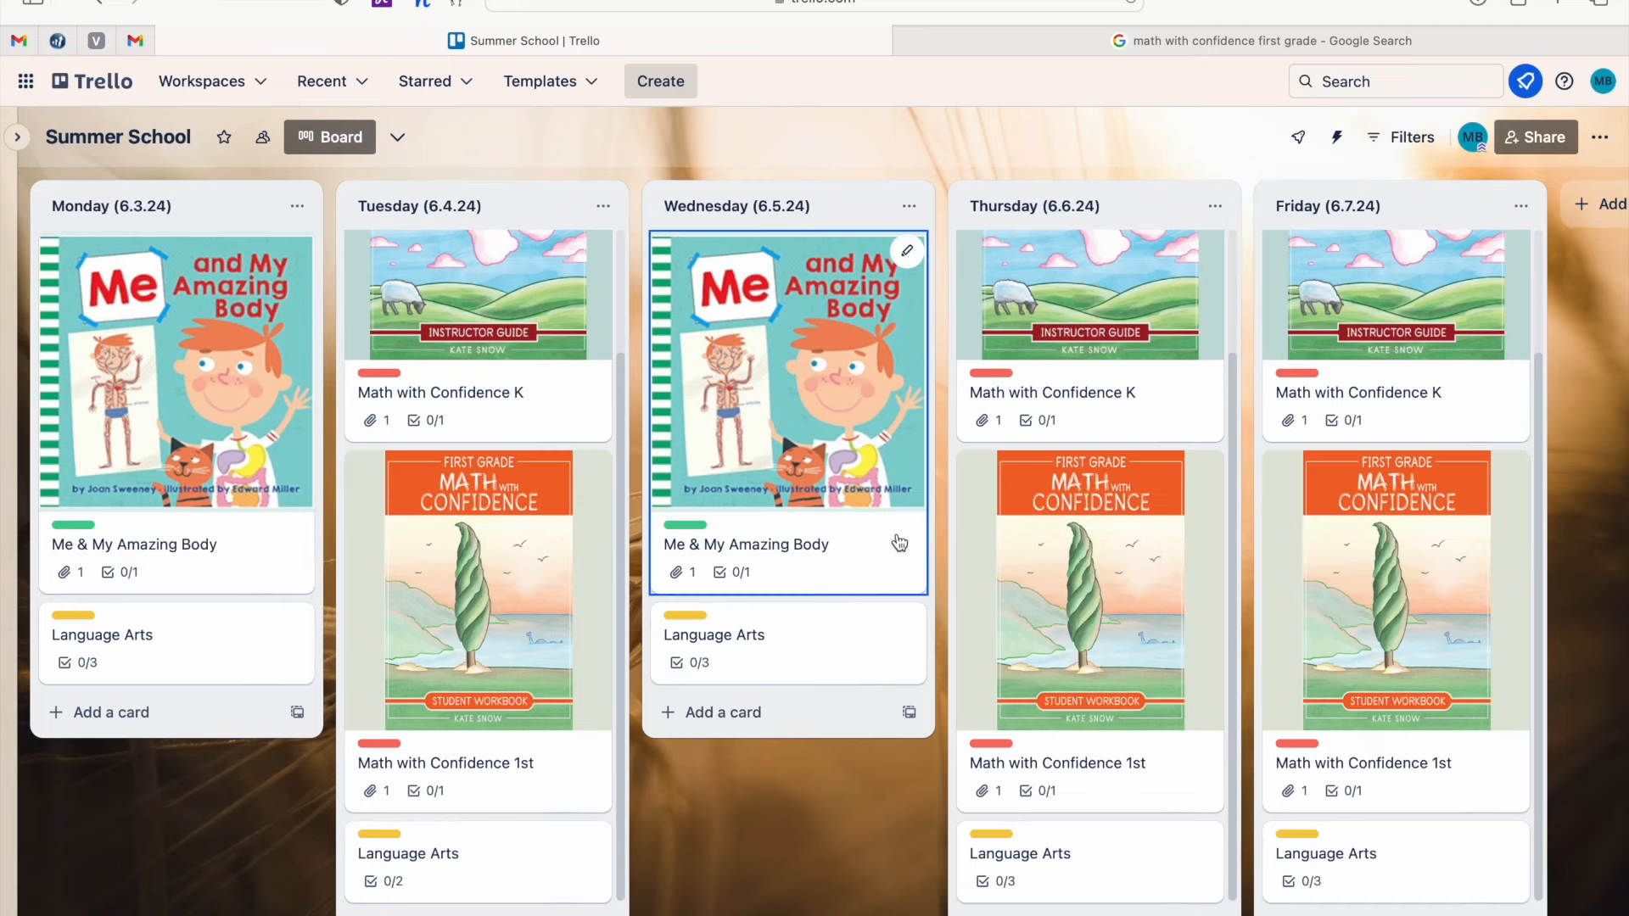
Delete the item "EM Grammar & Punctuation Lesson TBD" from the second child's checklist on Wednesday's Language Arts card.
{"action": "left_click", "coordinate": [843, 647]}
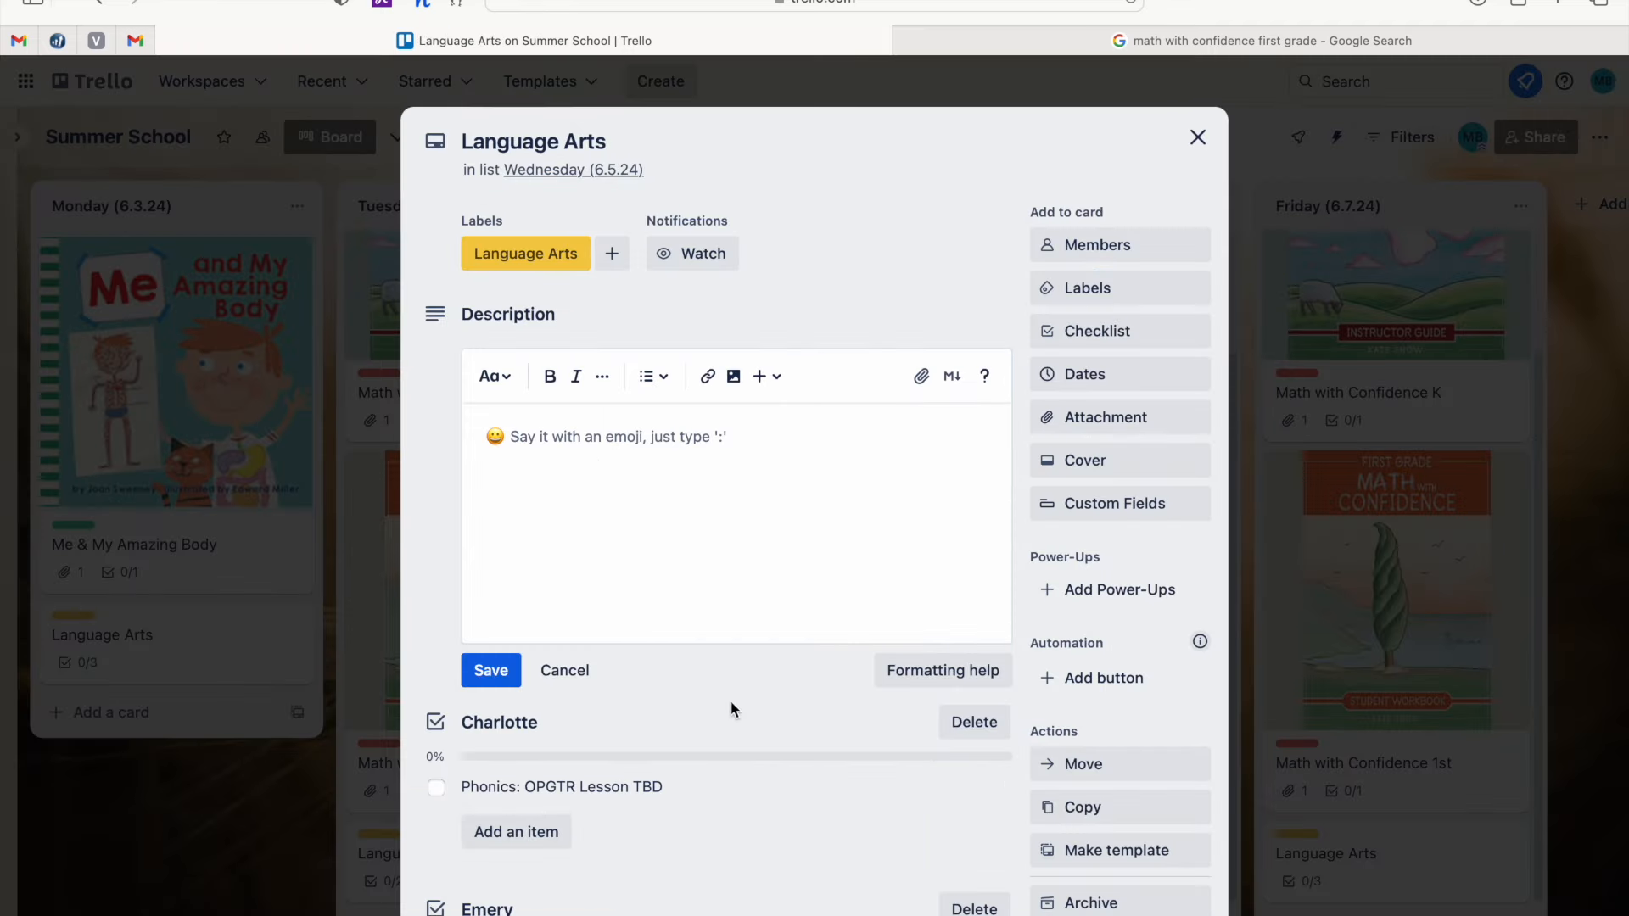
{"action": "scroll", "coordinate": [603, 738], "scroll_direction": "down", "scroll_amount": 3}
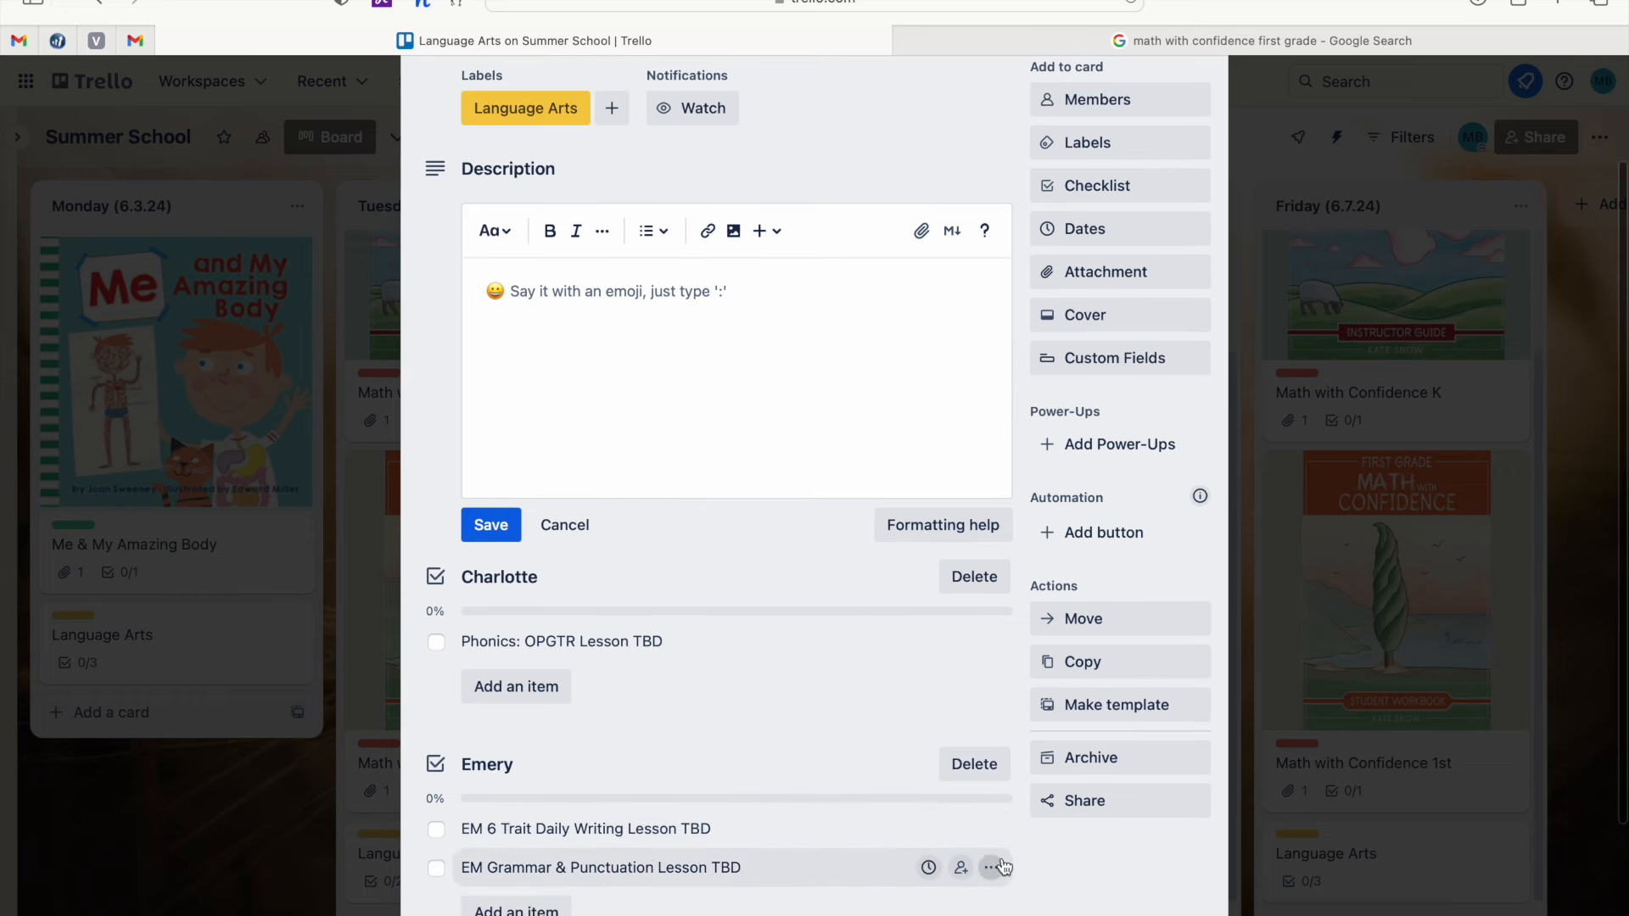
{"action": "left_click", "coordinate": [988, 865]}
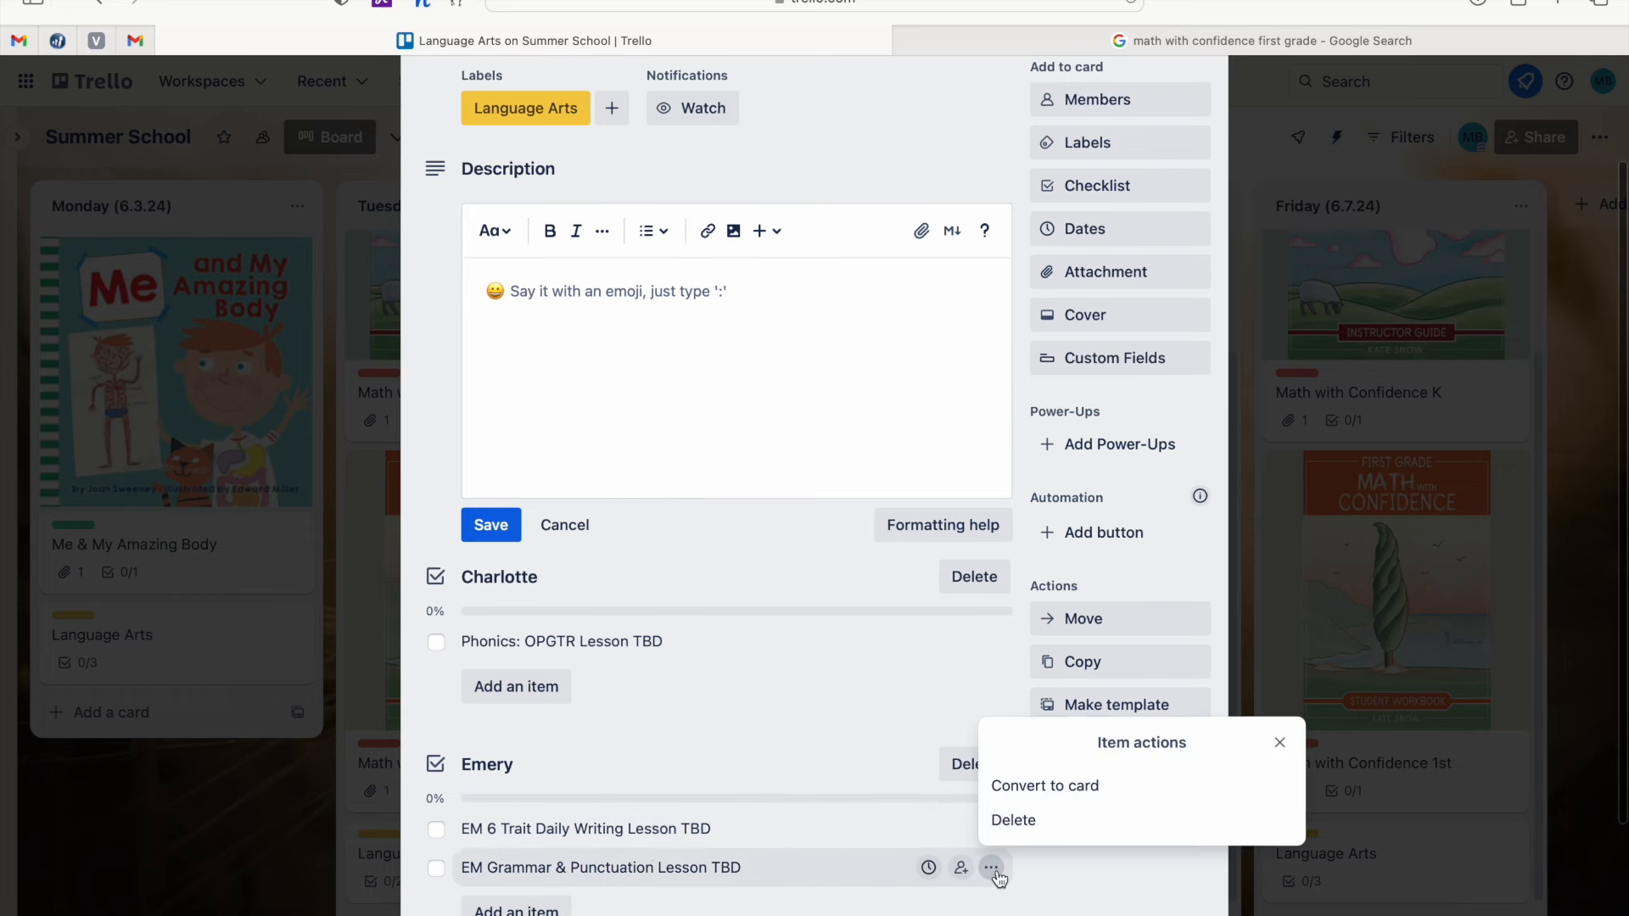
{"action": "left_click", "coordinate": [1018, 820]}
{"action": "scroll", "coordinate": [1178, 195], "scroll_direction": "up", "scroll_amount": 3}
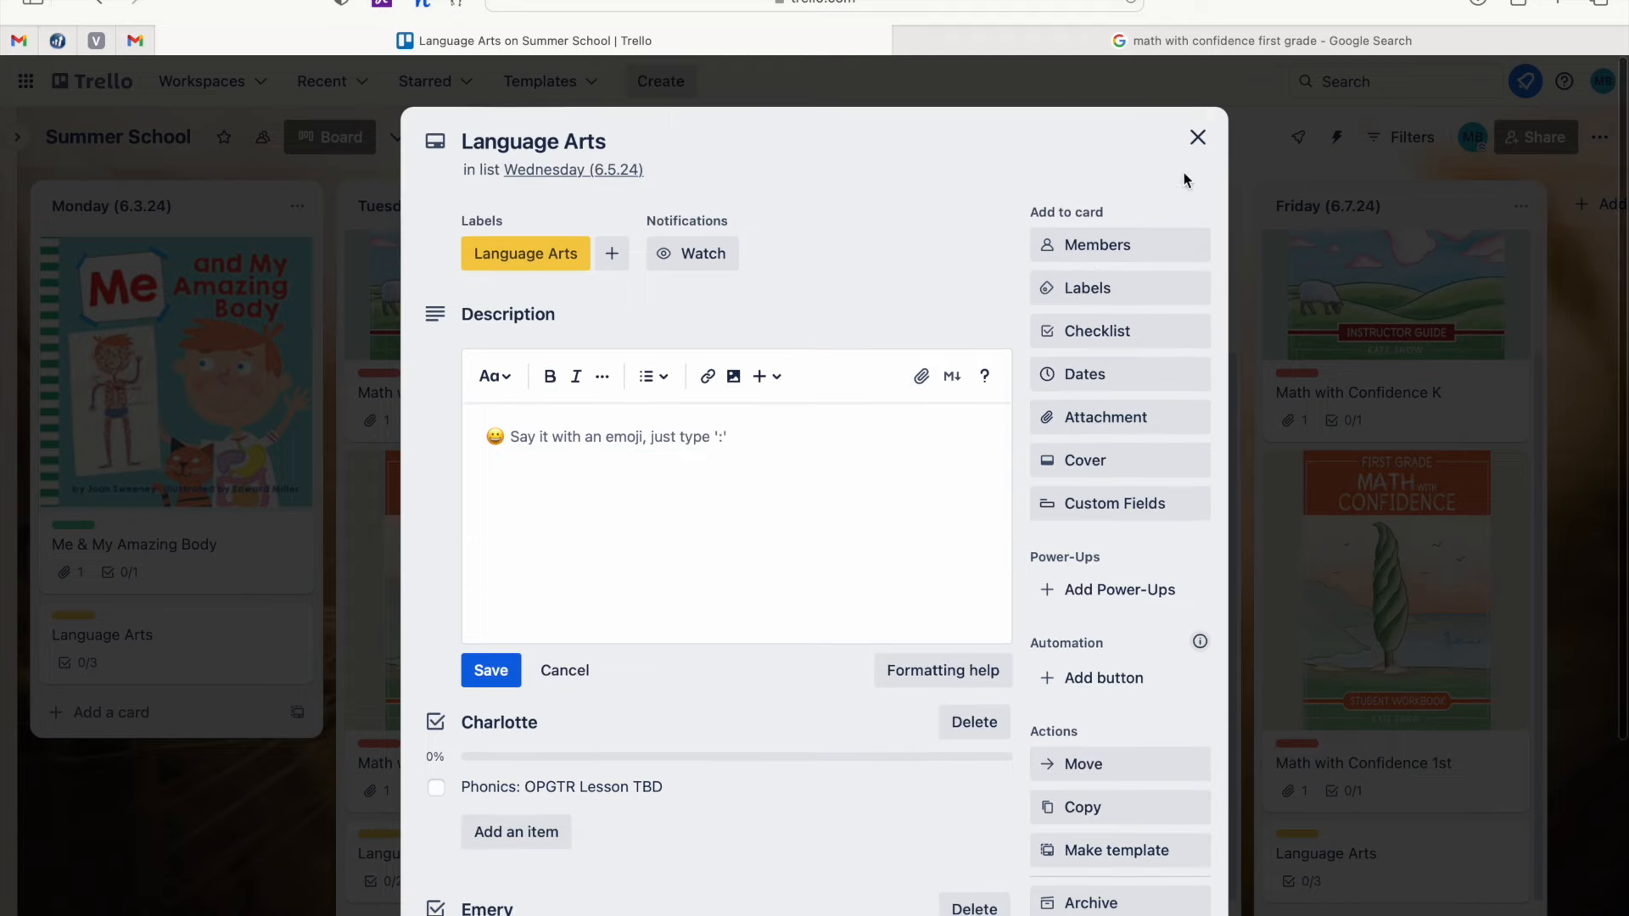
{"action": "left_click", "coordinate": [1196, 137]}
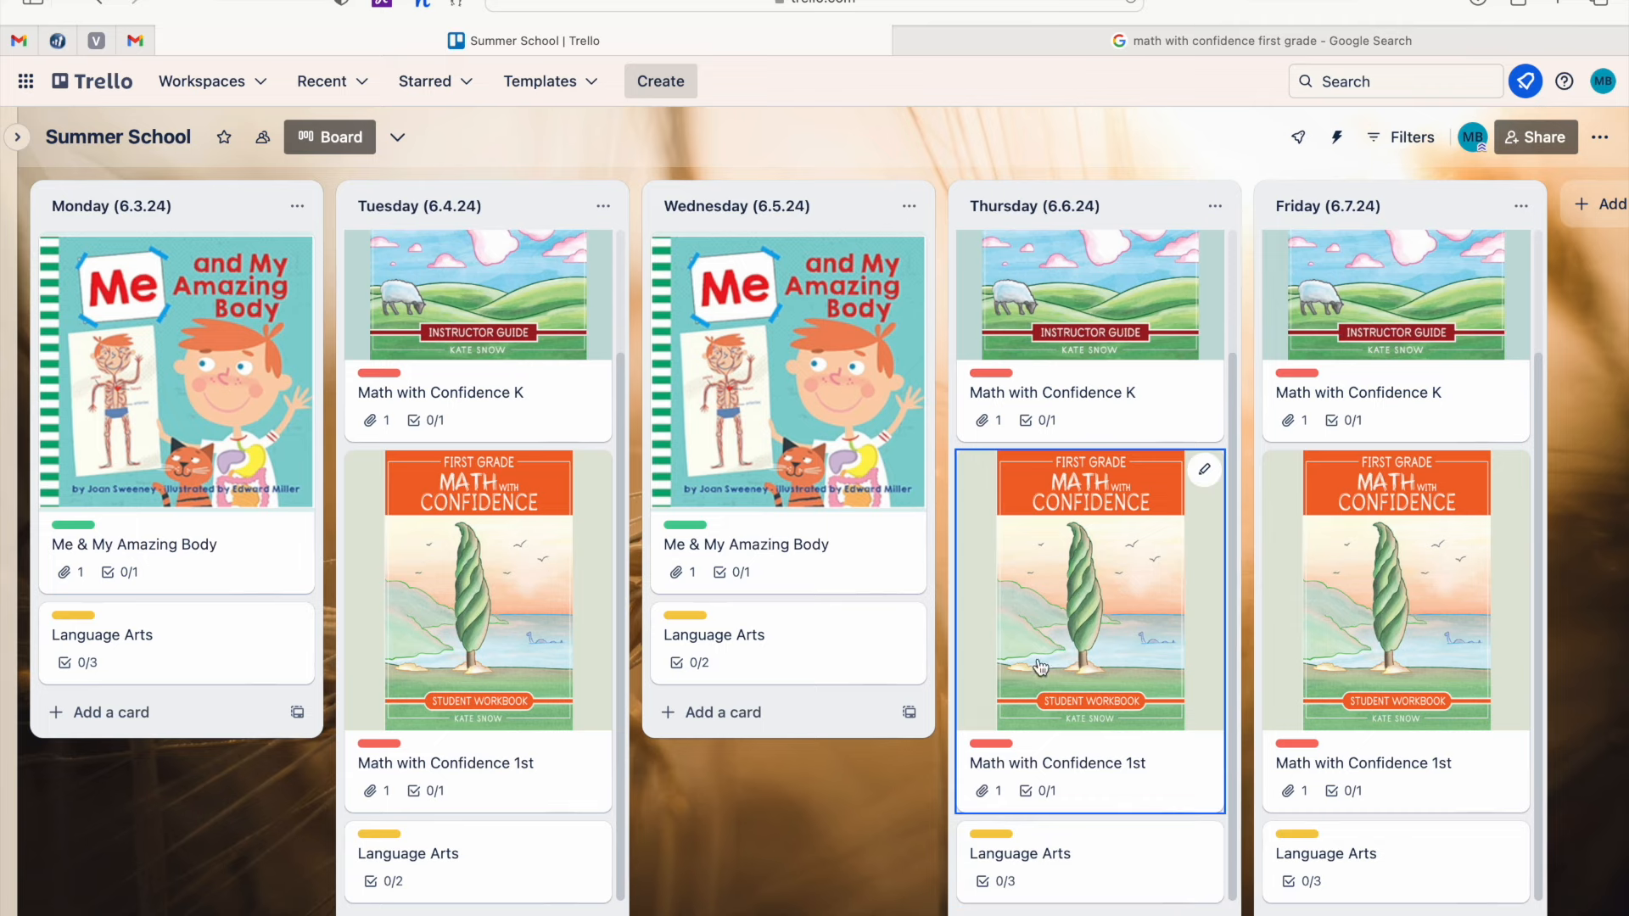
Delete the first child's phonics checklist from the Language Arts card in the Thursday (6.6.24) list.
{"action": "left_click", "coordinate": [1086, 840]}
{"action": "scroll", "coordinate": [776, 509], "scroll_direction": "down", "scroll_amount": 2}
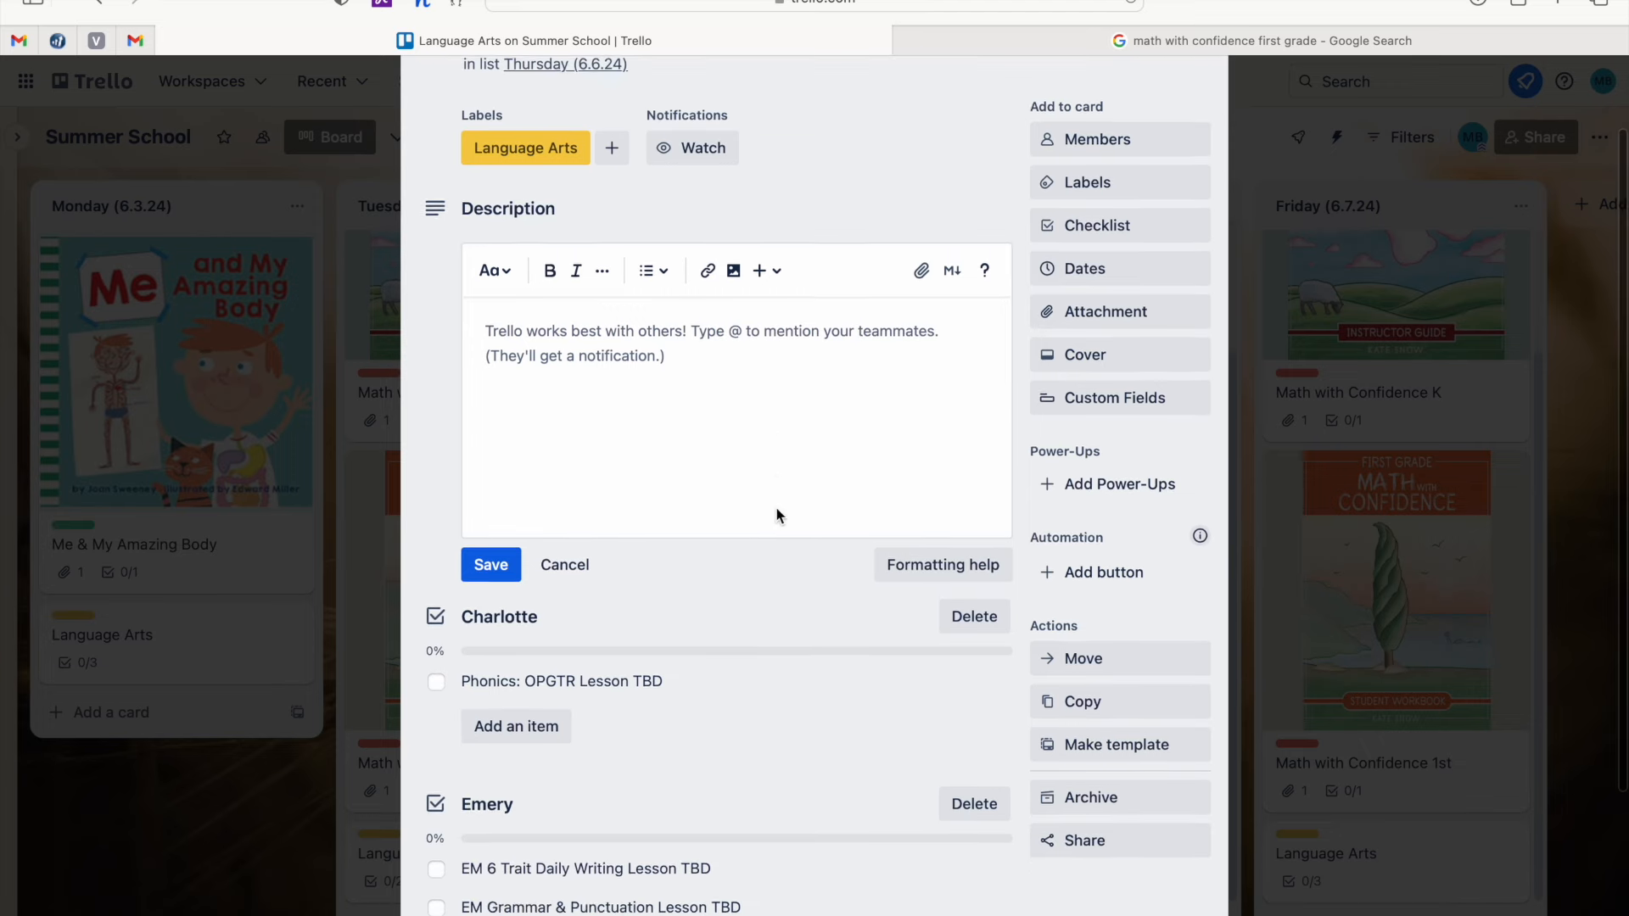
{"action": "scroll", "coordinate": [777, 515], "scroll_direction": "down", "scroll_amount": 2}
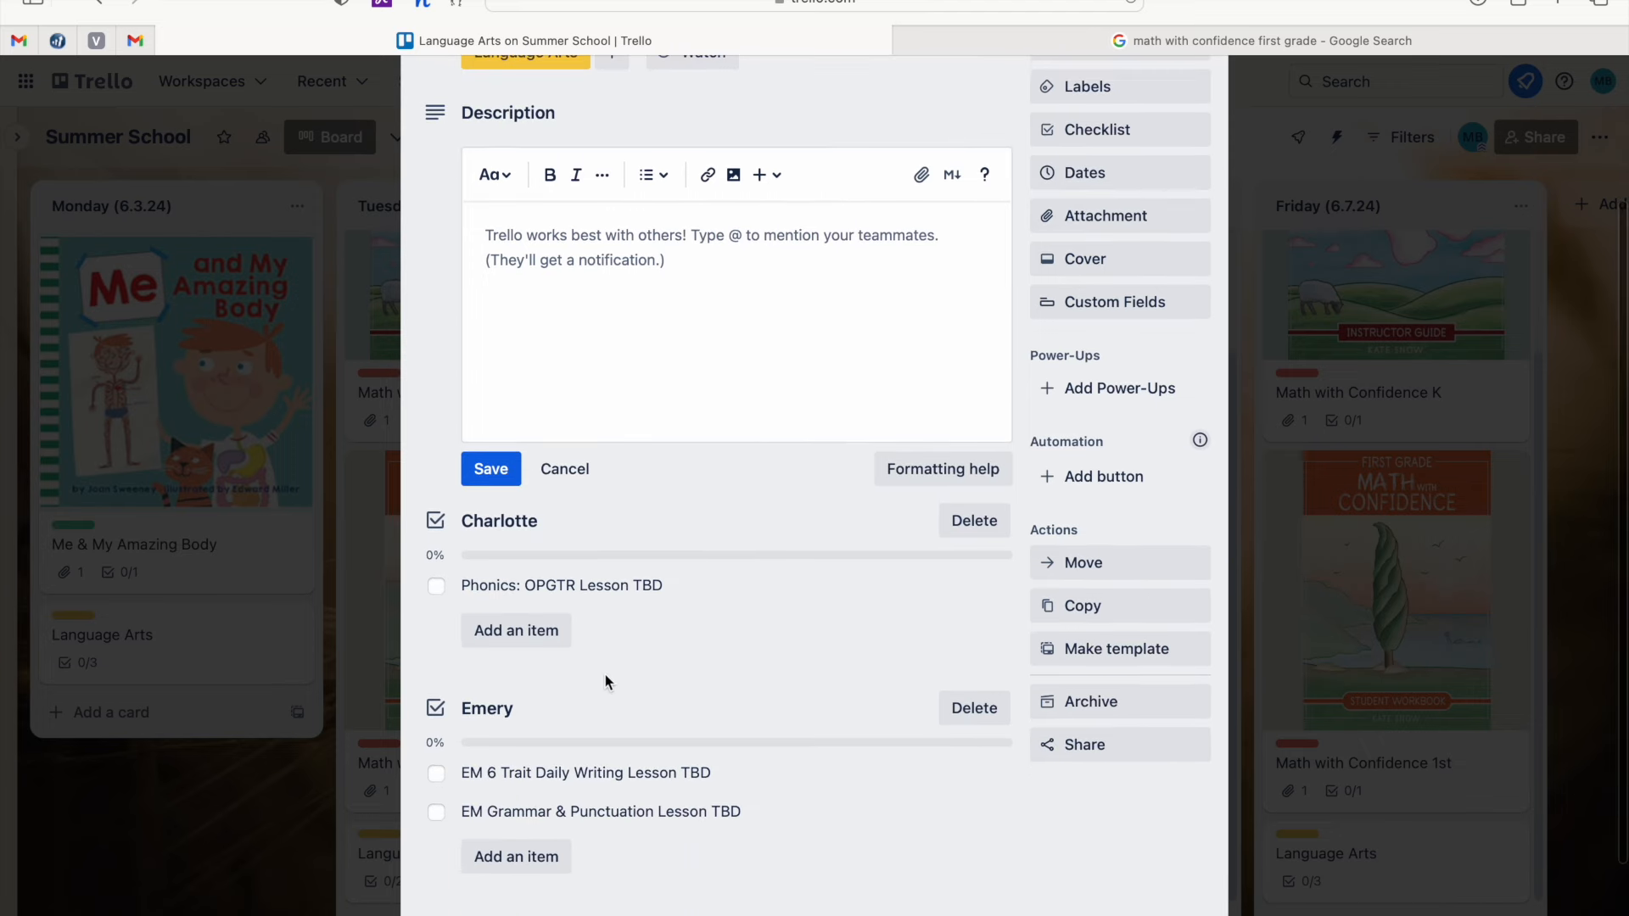
{"action": "left_click", "coordinate": [972, 533]}
{"action": "left_click", "coordinate": [998, 502]}
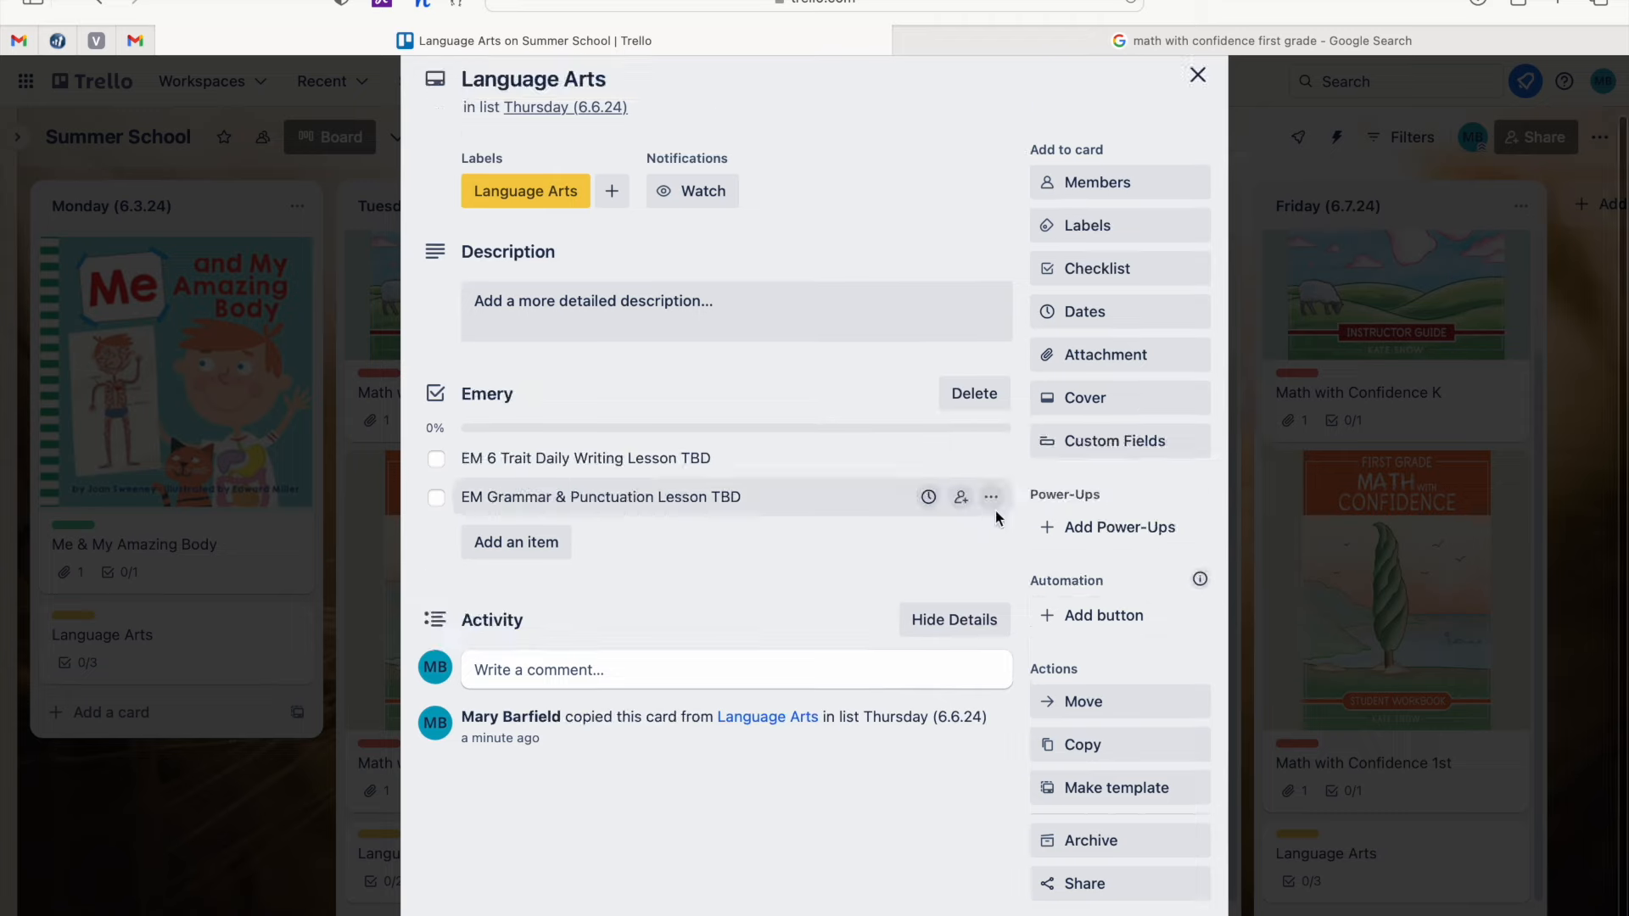
{"action": "scroll", "coordinate": [1103, 305], "scroll_direction": "up", "scroll_amount": 2}
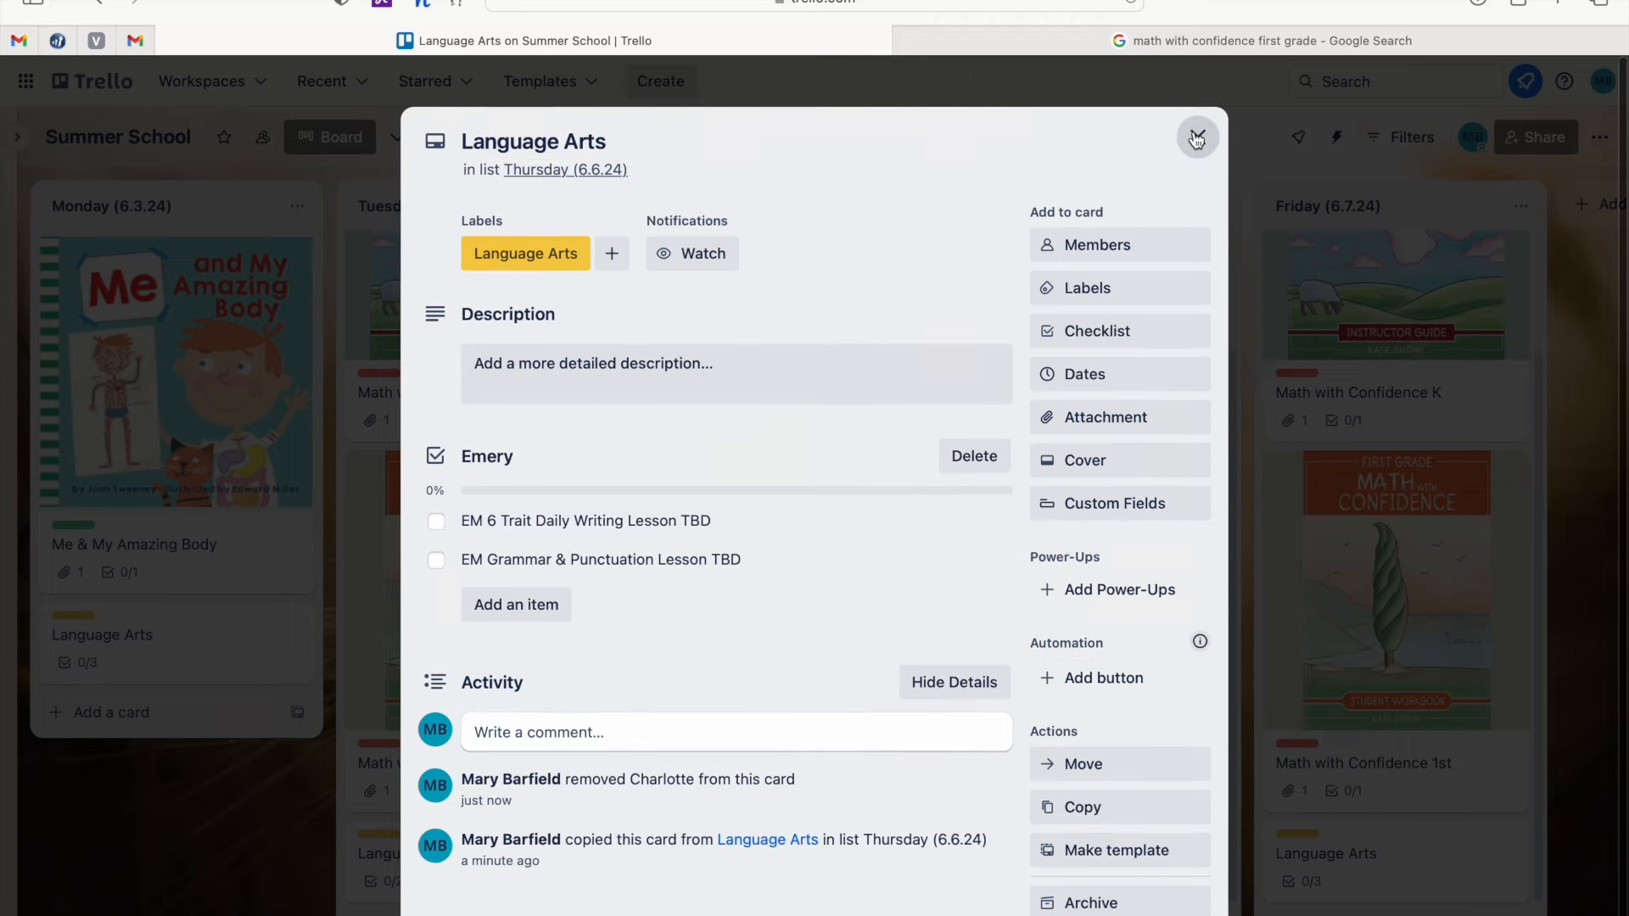
{"action": "left_click", "coordinate": [1196, 139]}
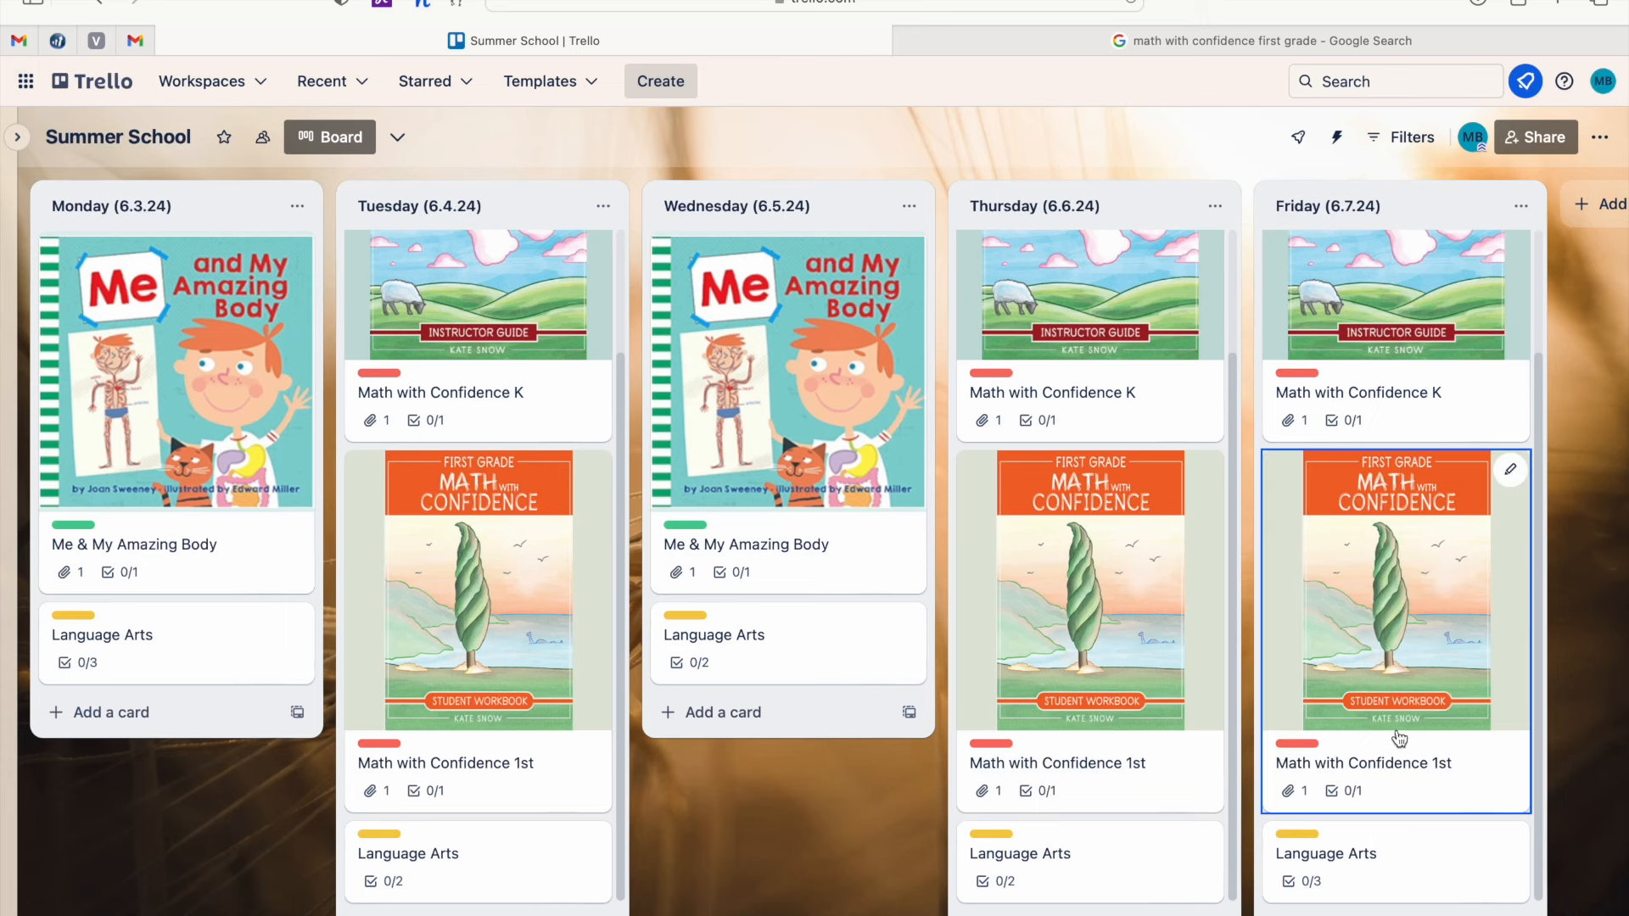
Delete the item "EM Grammar & Punctuation Lesson TBD" from the second child's checklist on Friday's Language Arts card.
{"action": "left_click", "coordinate": [1375, 852]}
{"action": "scroll", "coordinate": [818, 789], "scroll_direction": "down", "scroll_amount": 4}
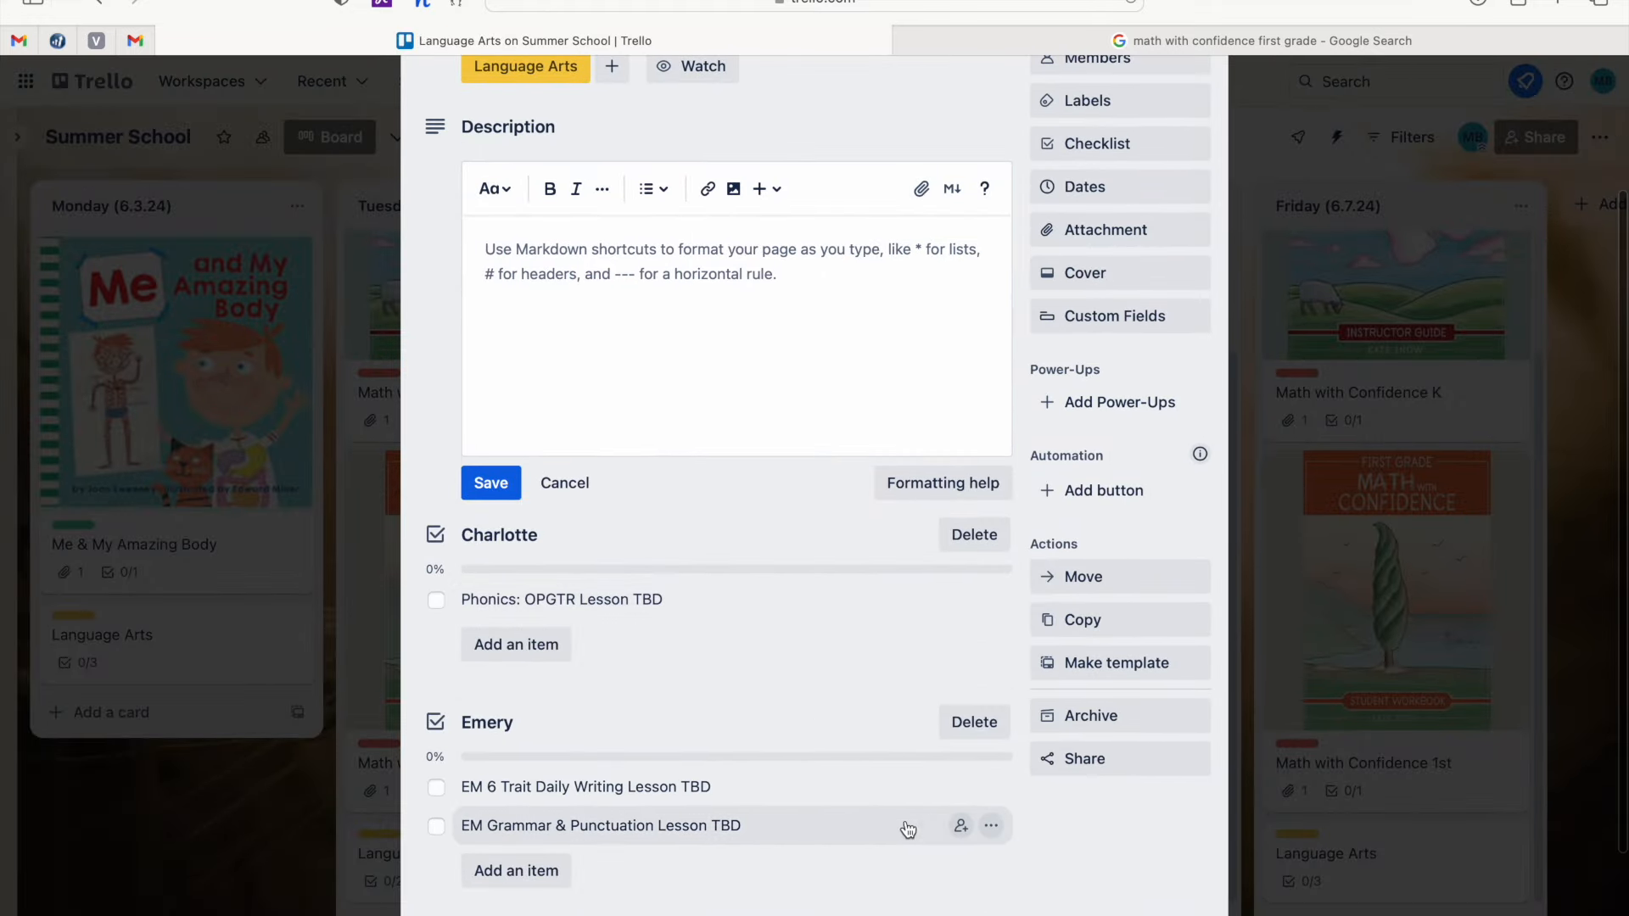
{"action": "left_click", "coordinate": [991, 826]}
{"action": "left_click", "coordinate": [1018, 915]}
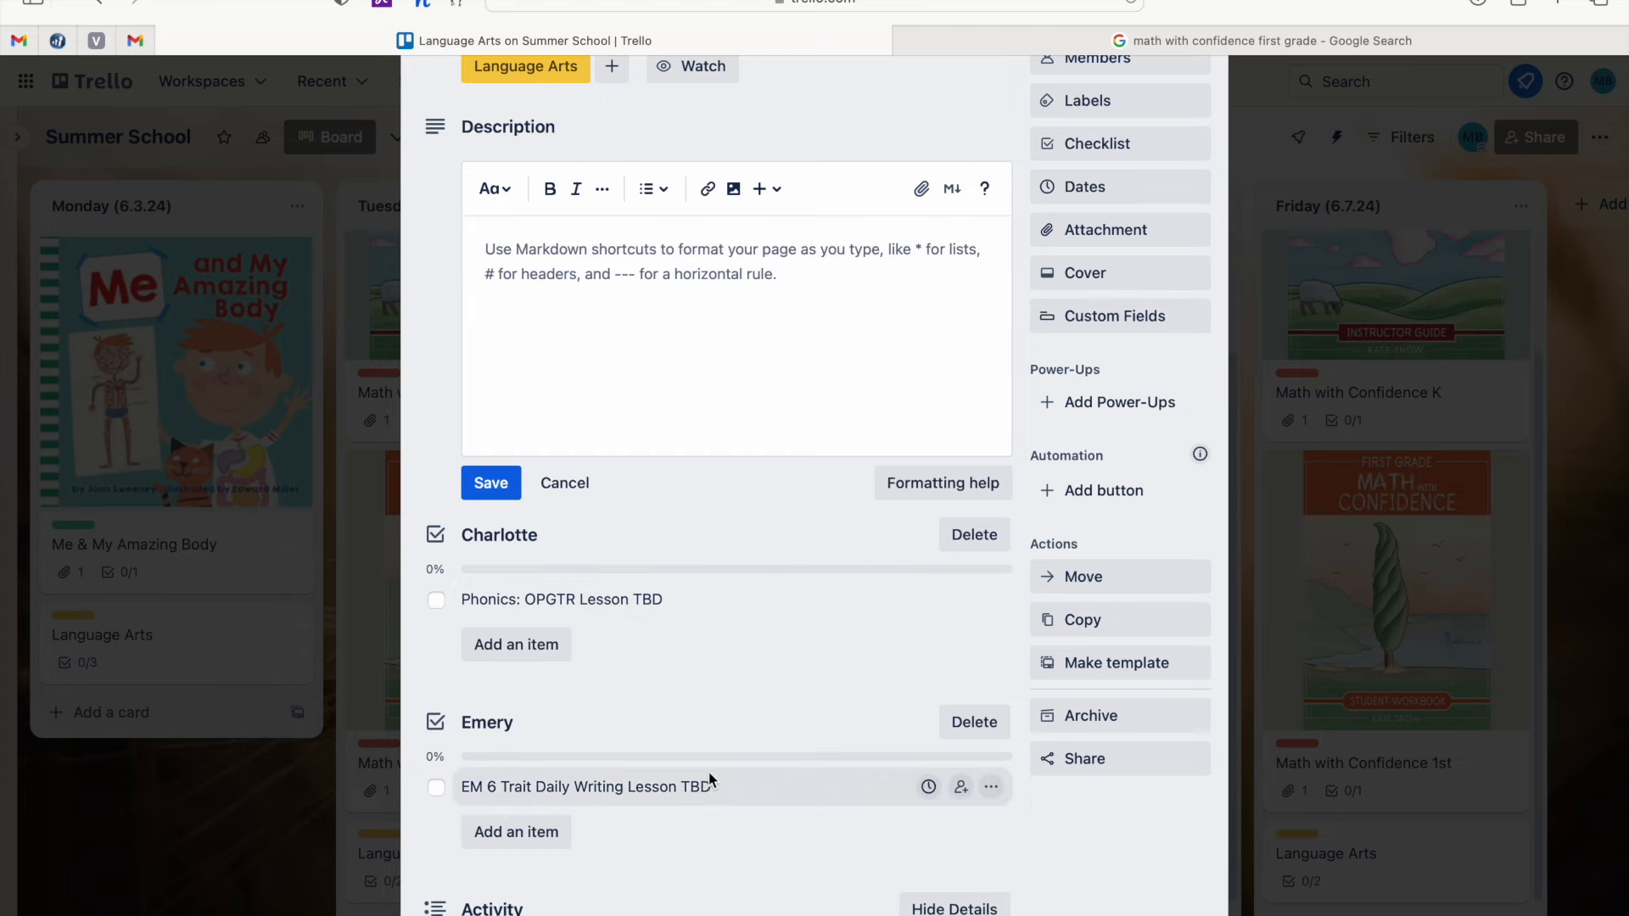
{"action": "scroll", "coordinate": [709, 772], "scroll_direction": "up", "scroll_amount": 5}
{"action": "left_click", "coordinate": [1196, 144]}
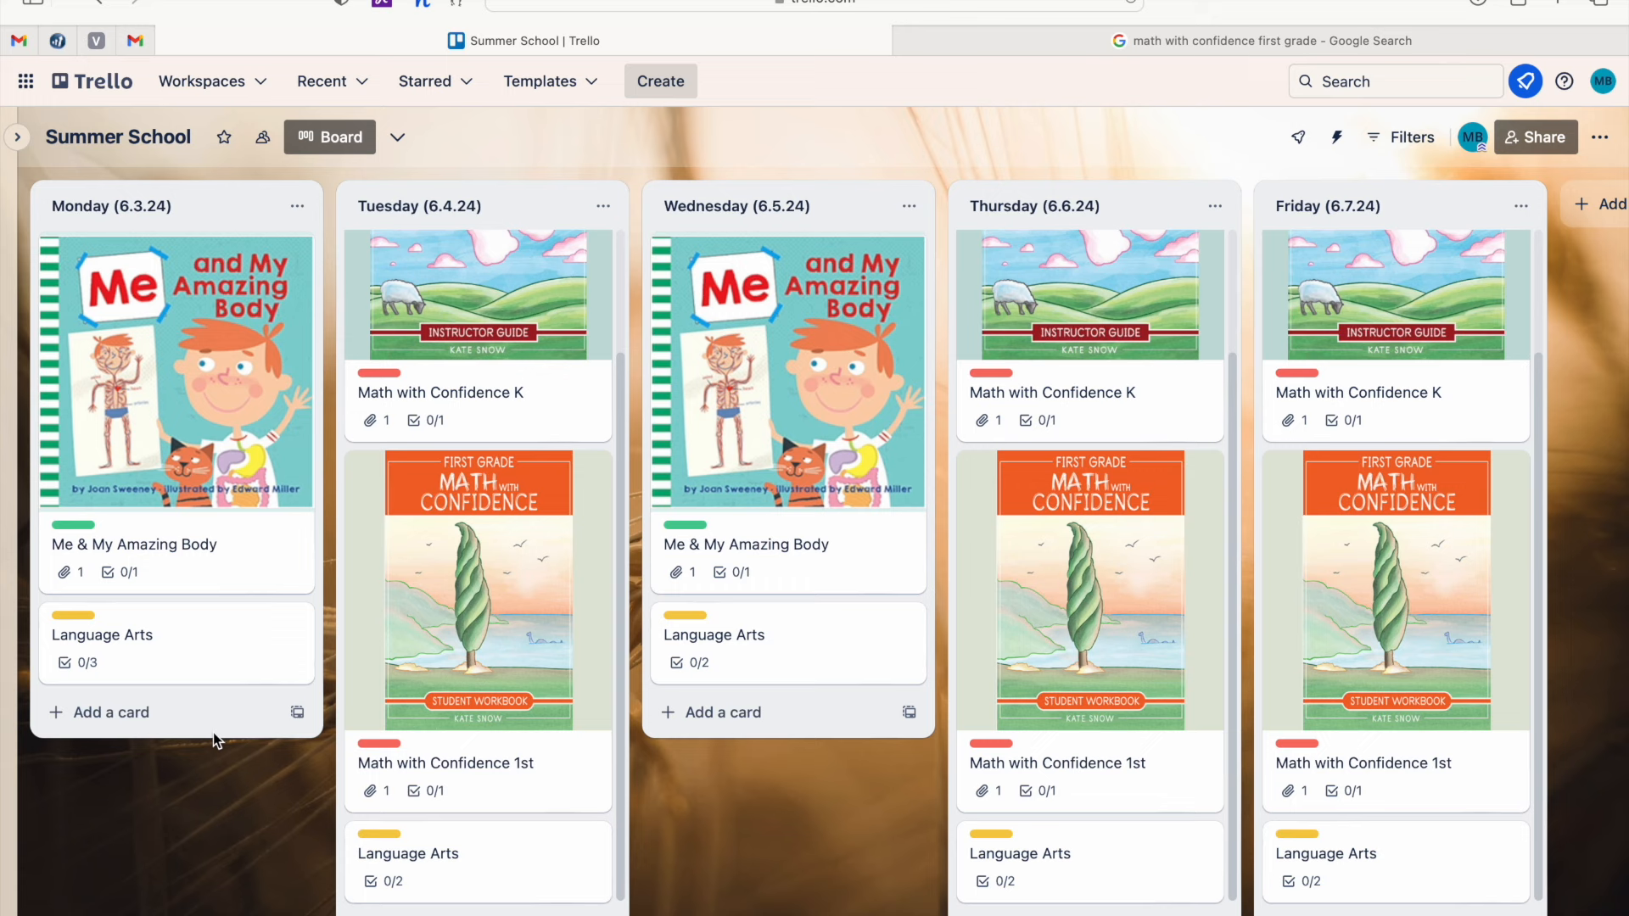
Add a card named "Read Aloud - 30 minutes Per day" to the Monday (6.3.24) list.
{"action": "left_click", "coordinate": [111, 713]}
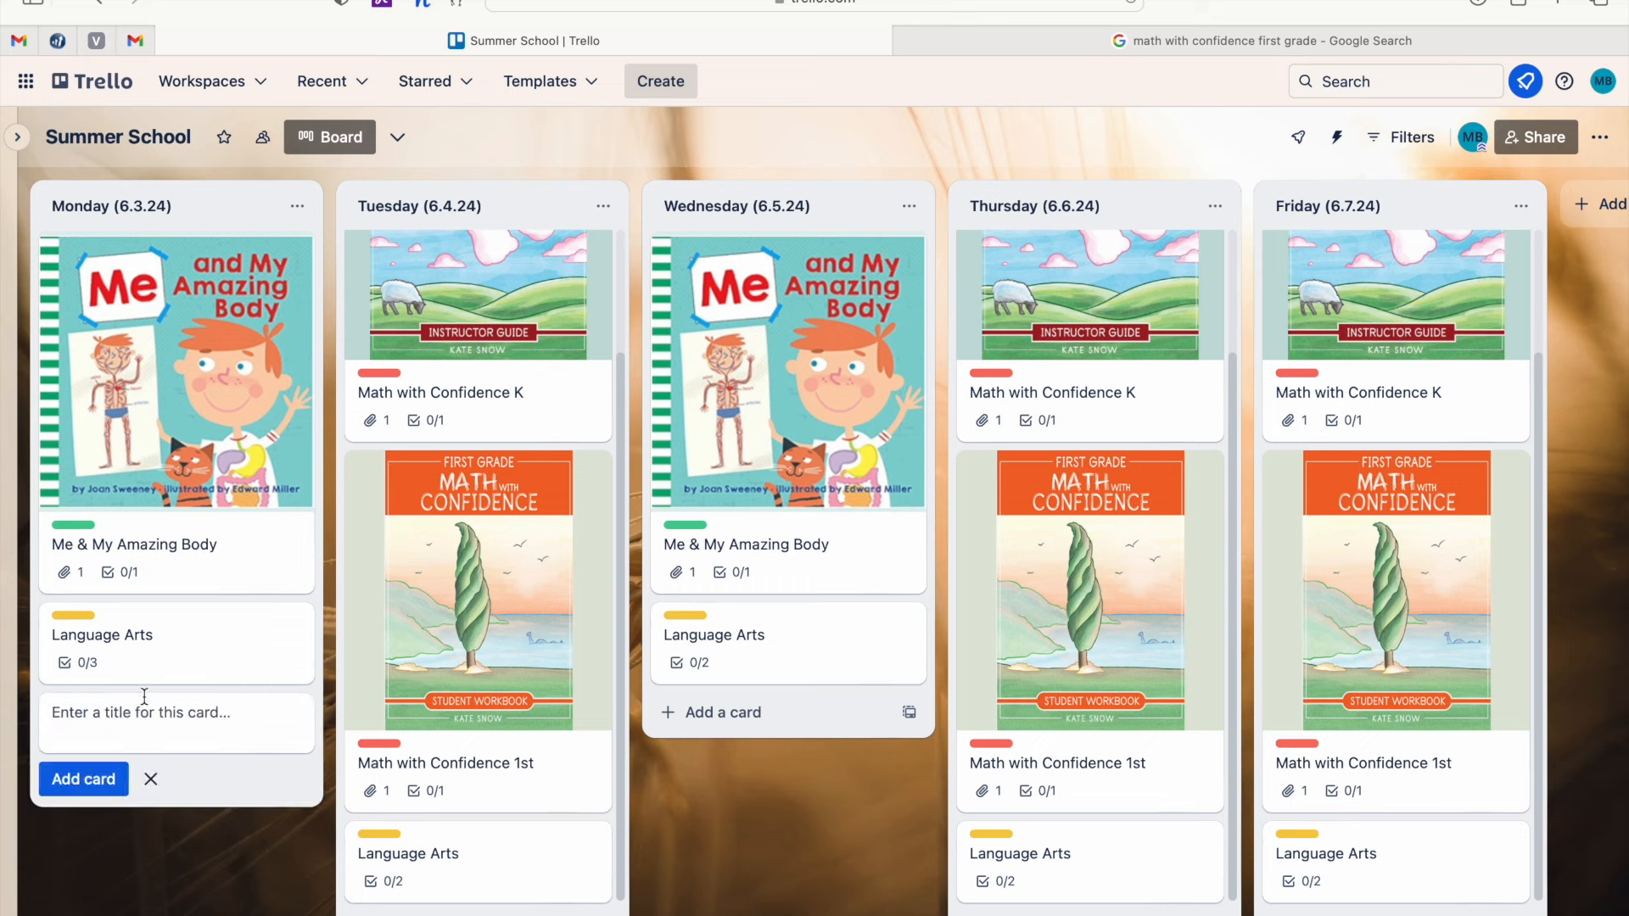
{"action": "type", "text": "Read Aloud - 30 minutes Per day"}
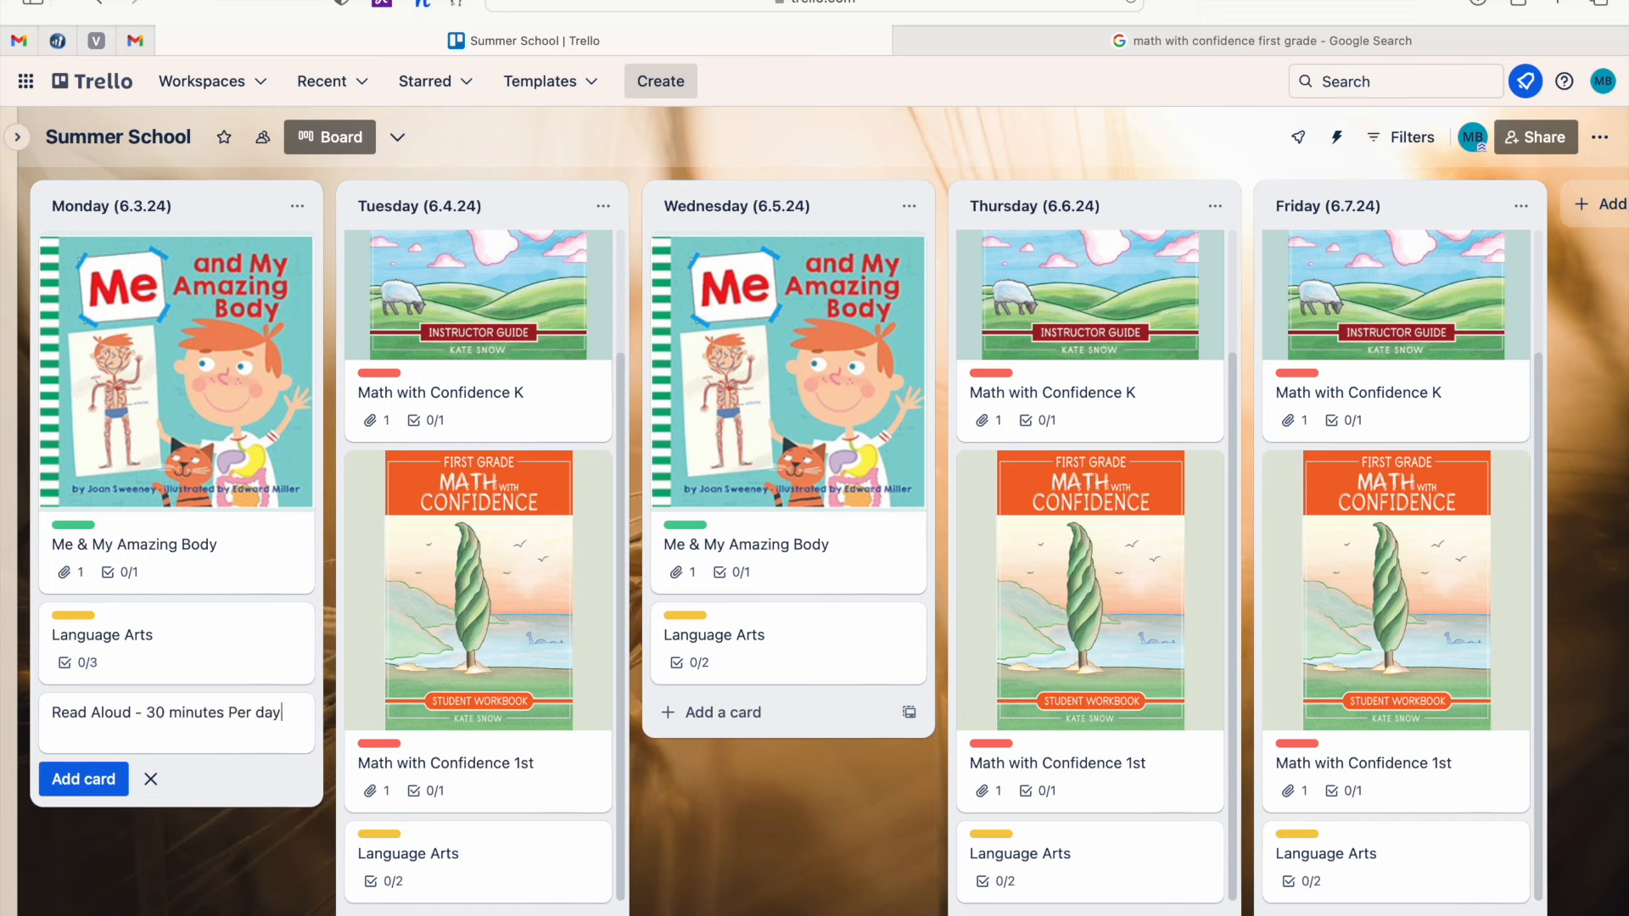
{"action": "left_click", "coordinate": [83, 778]}
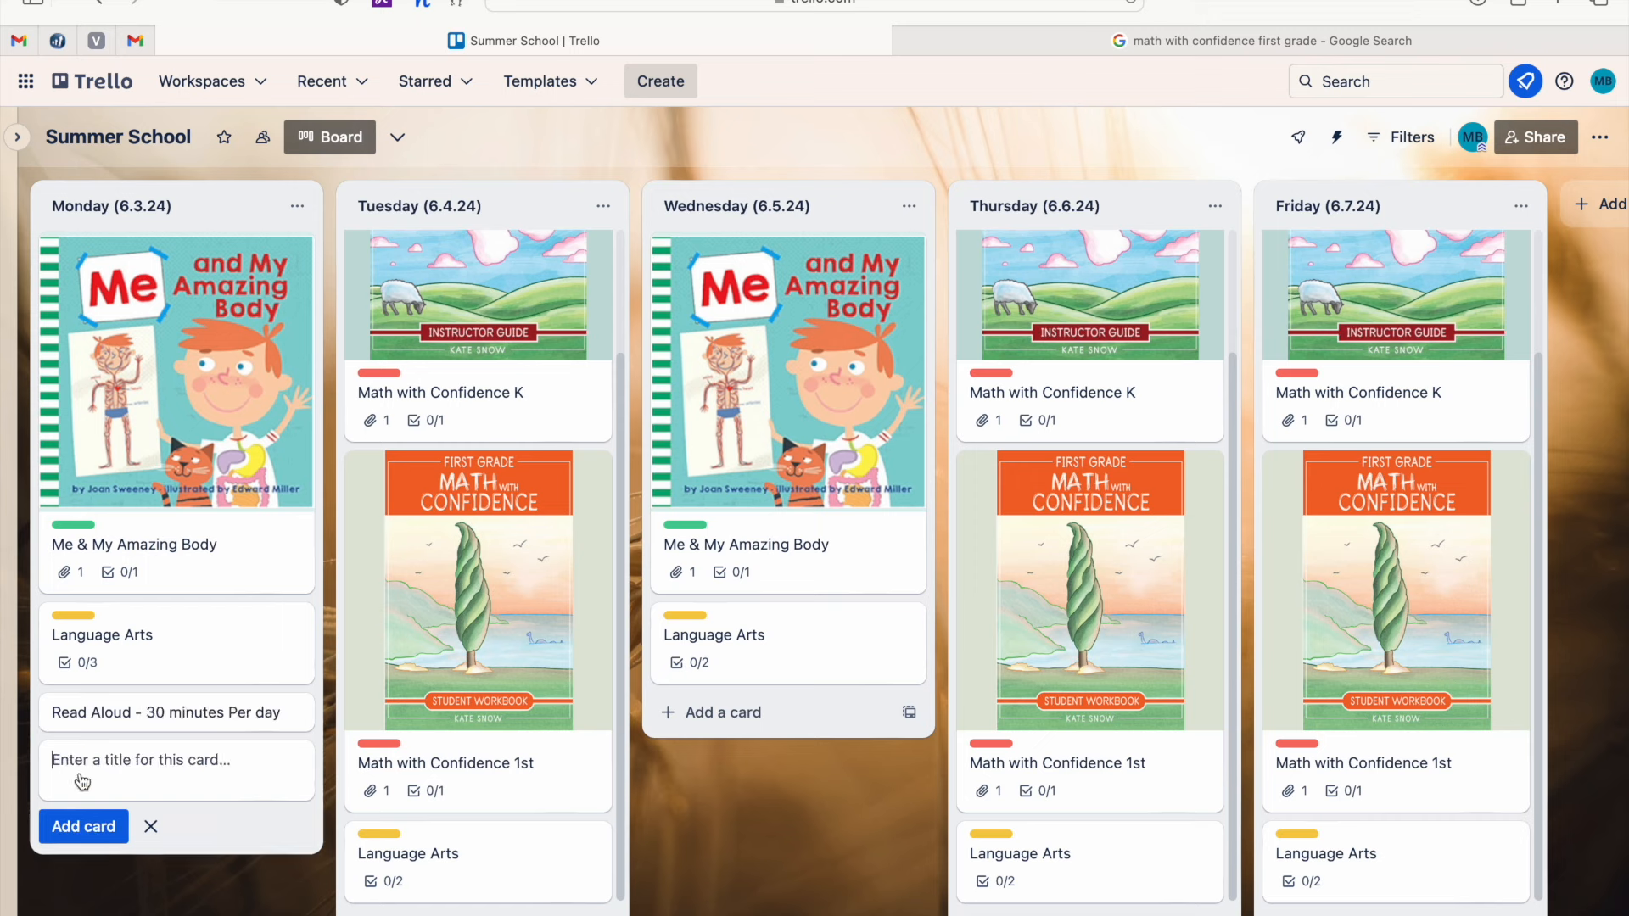
{"action": "left_click", "coordinate": [161, 715]}
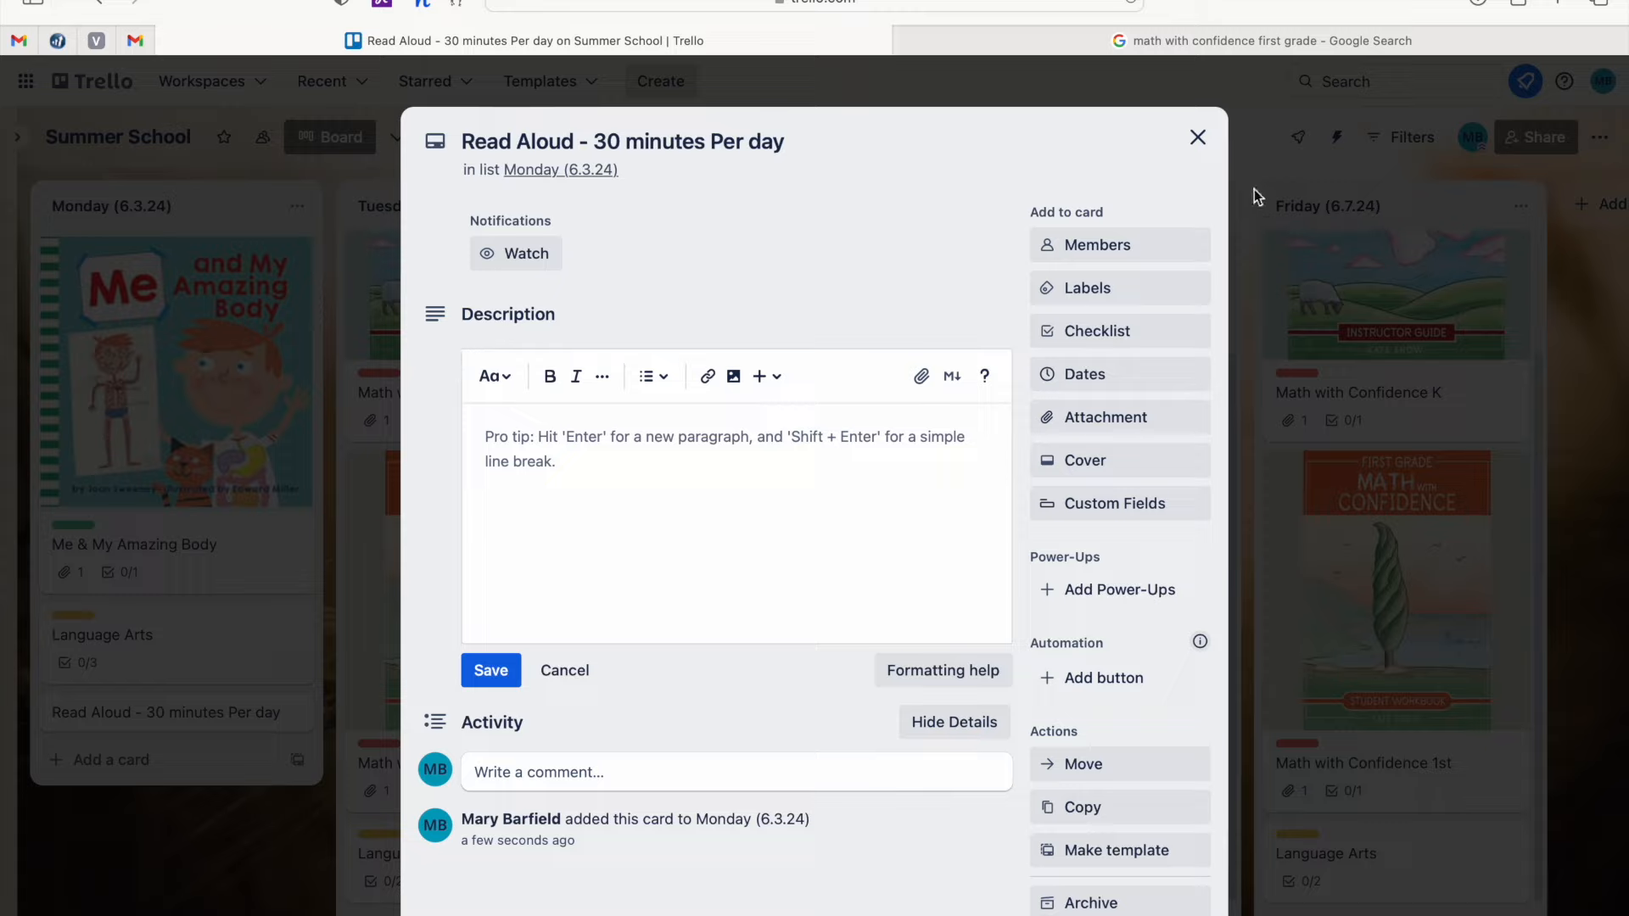
{"action": "left_click", "coordinate": [1196, 138]}
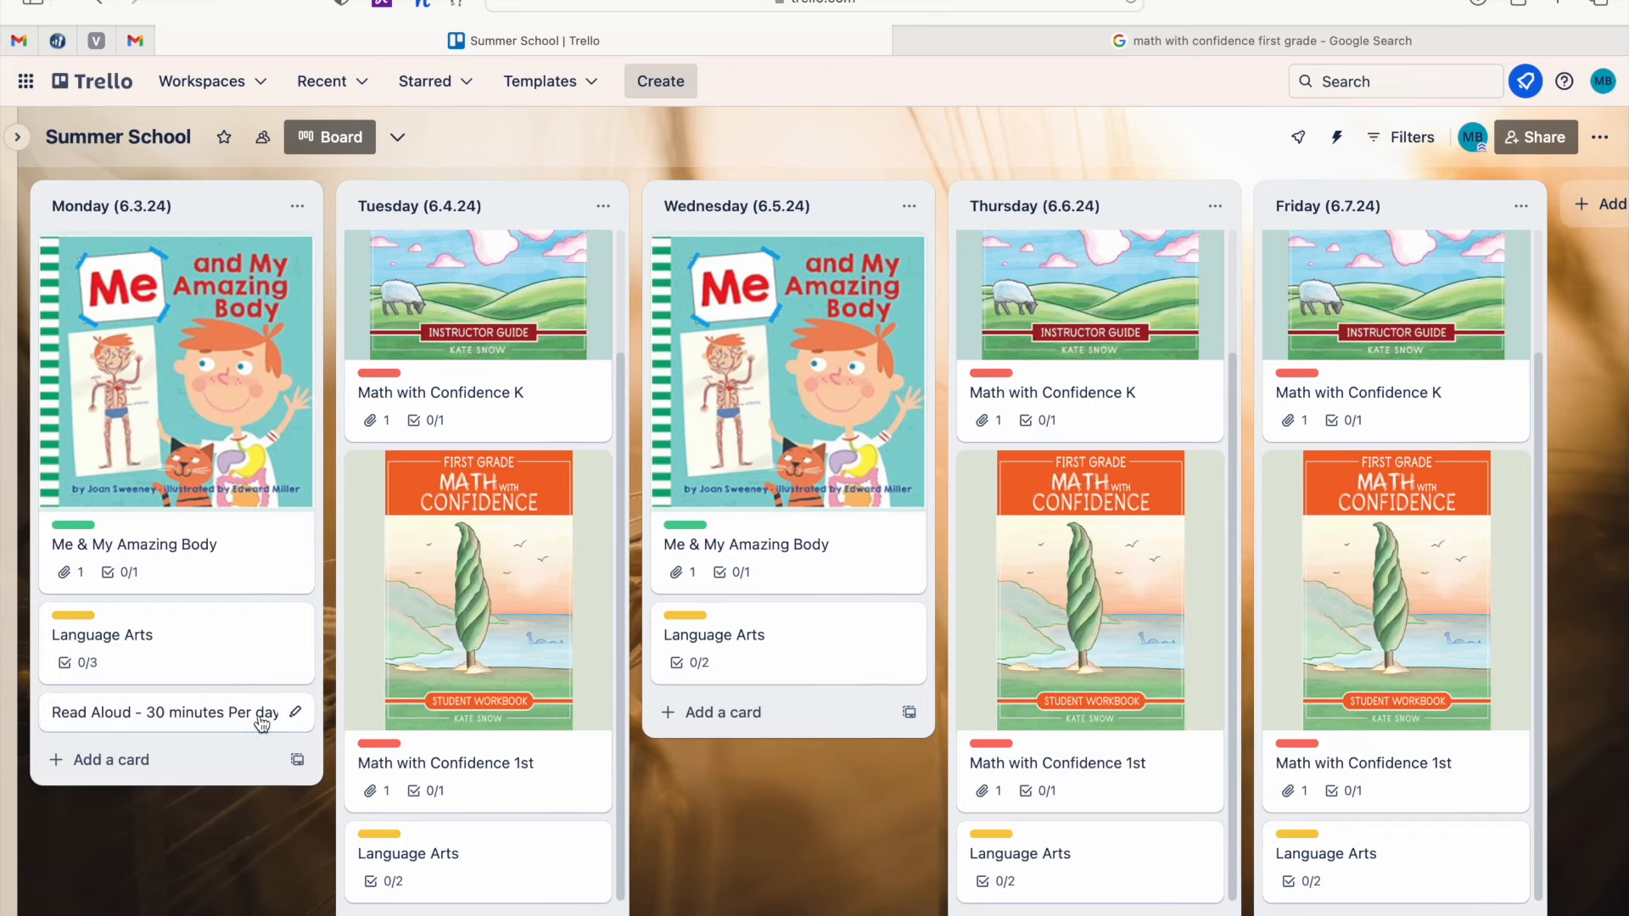
Apply the blue label to Monday's Read Aloud card and name that label "Reading".
{"action": "left_click", "coordinate": [212, 713]}
{"action": "left_click", "coordinate": [1112, 292]}
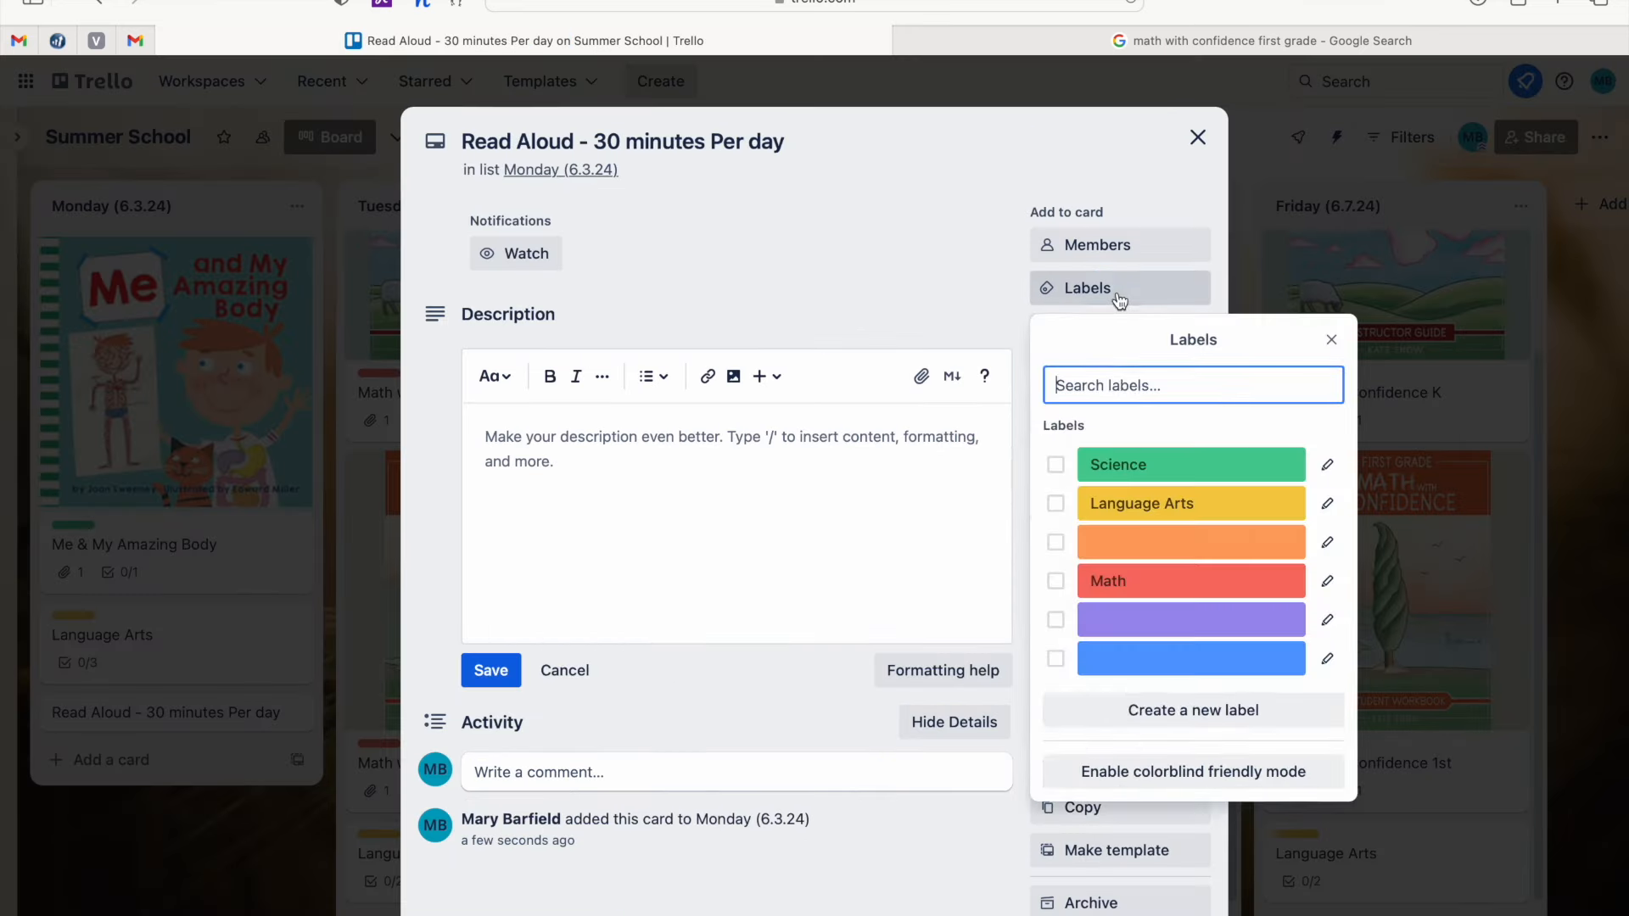
{"action": "type", "text": "Read"}
{"action": "key", "text": "BackSpace"}
{"action": "key", "text": "BackSpace"}
{"action": "key", "text": "BackSpace"}
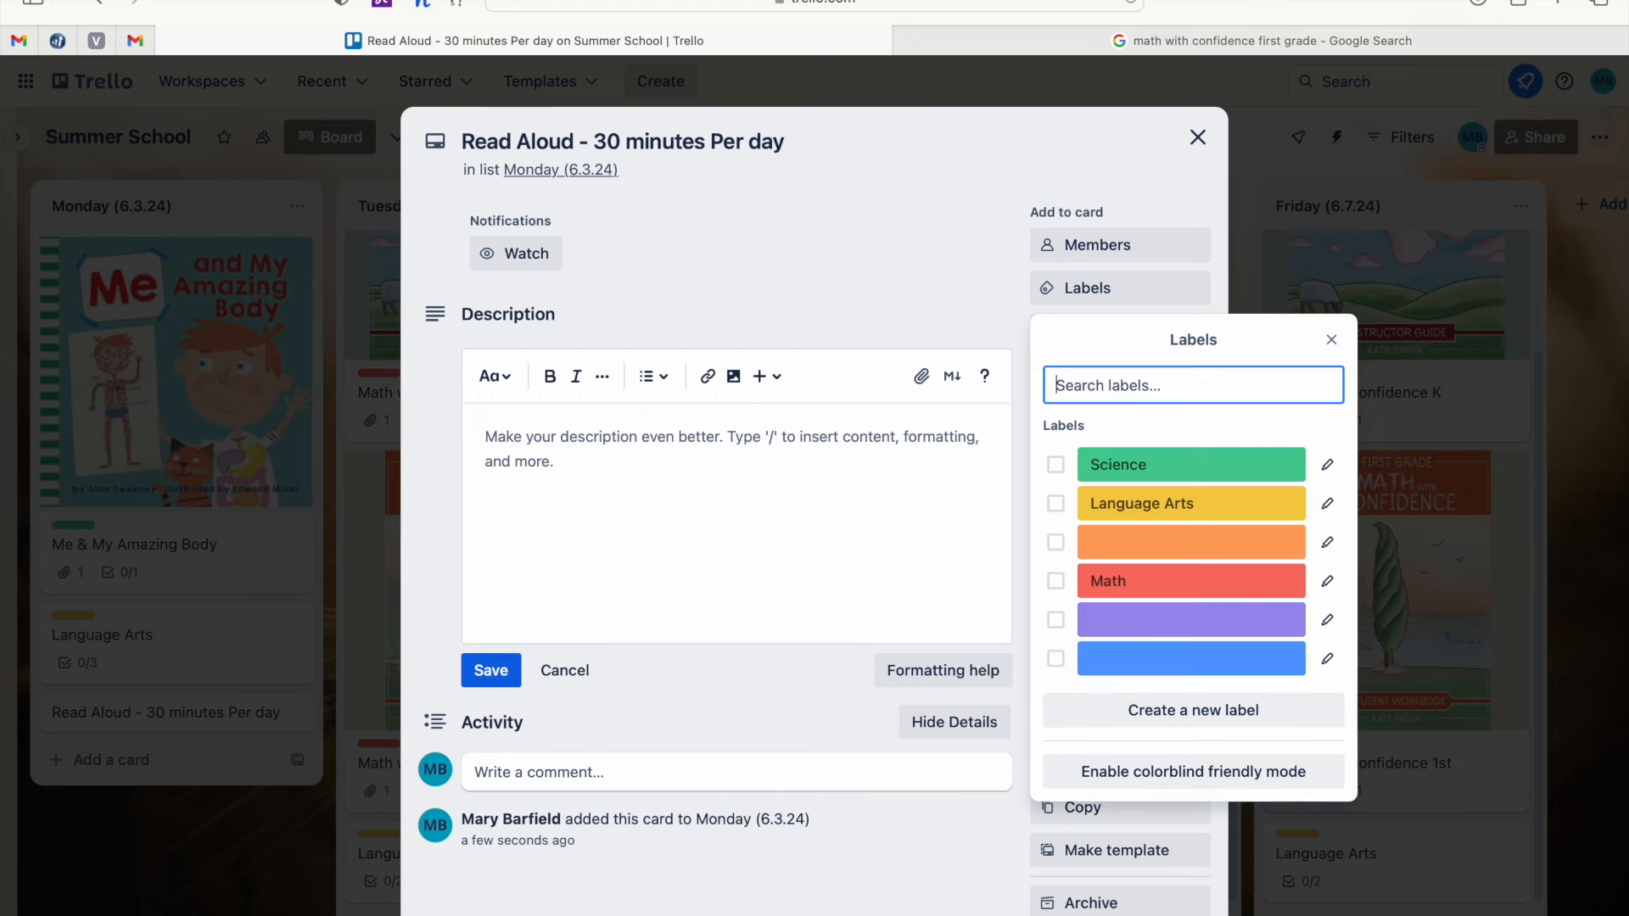
{"action": "left_click", "coordinate": [1197, 660]}
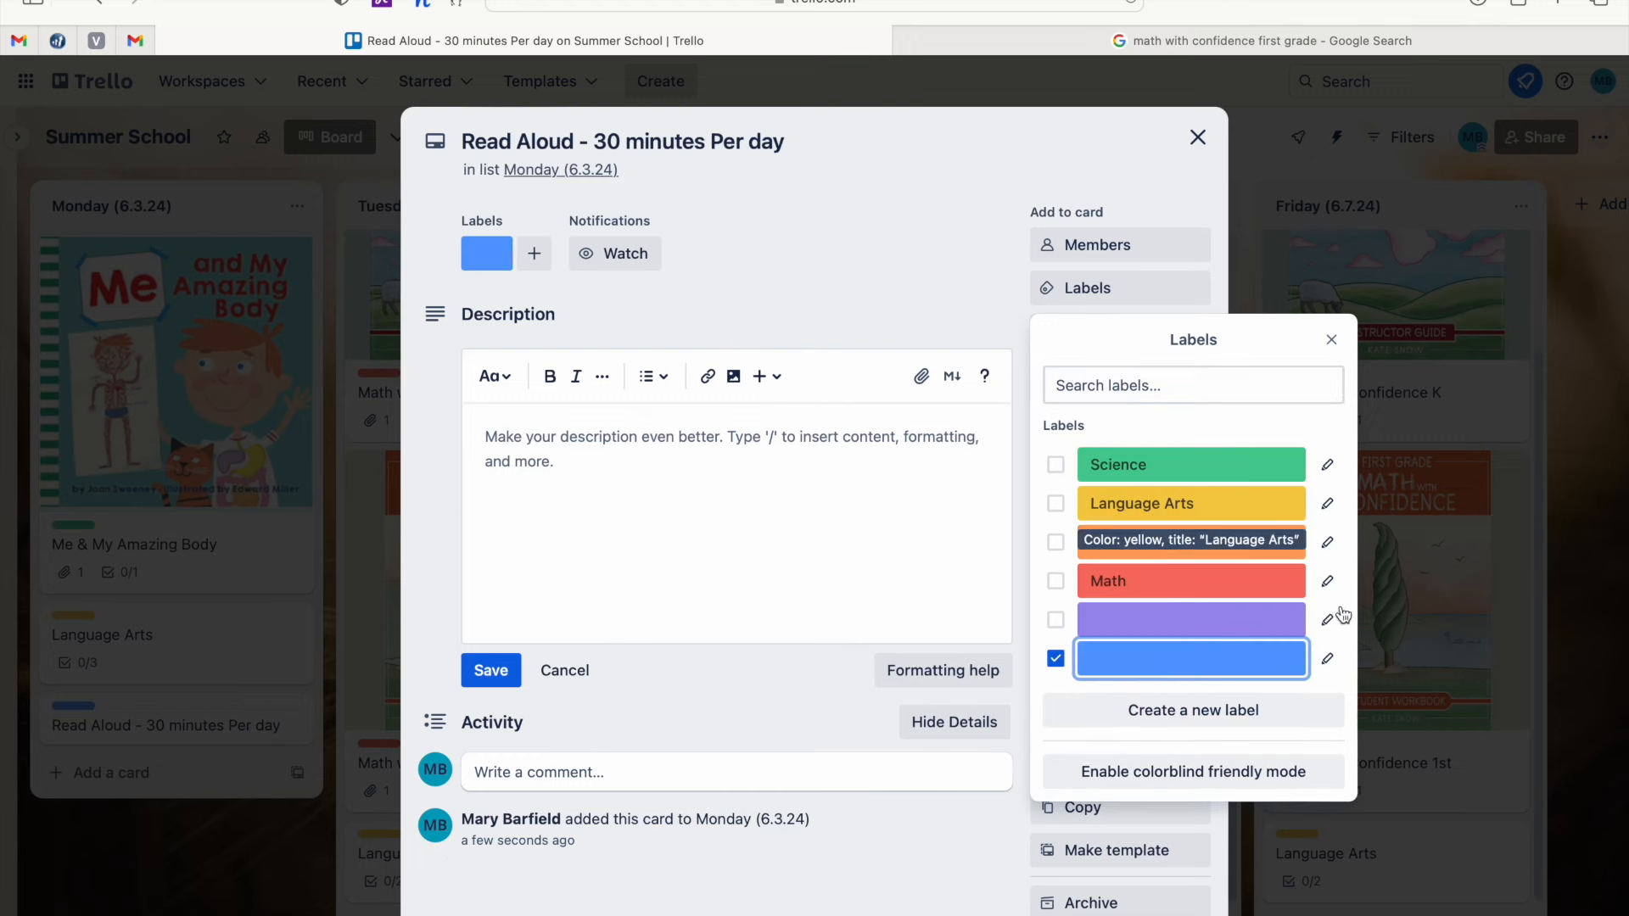
{"action": "left_click", "coordinate": [1328, 658]}
{"action": "type", "text": "Reading"}
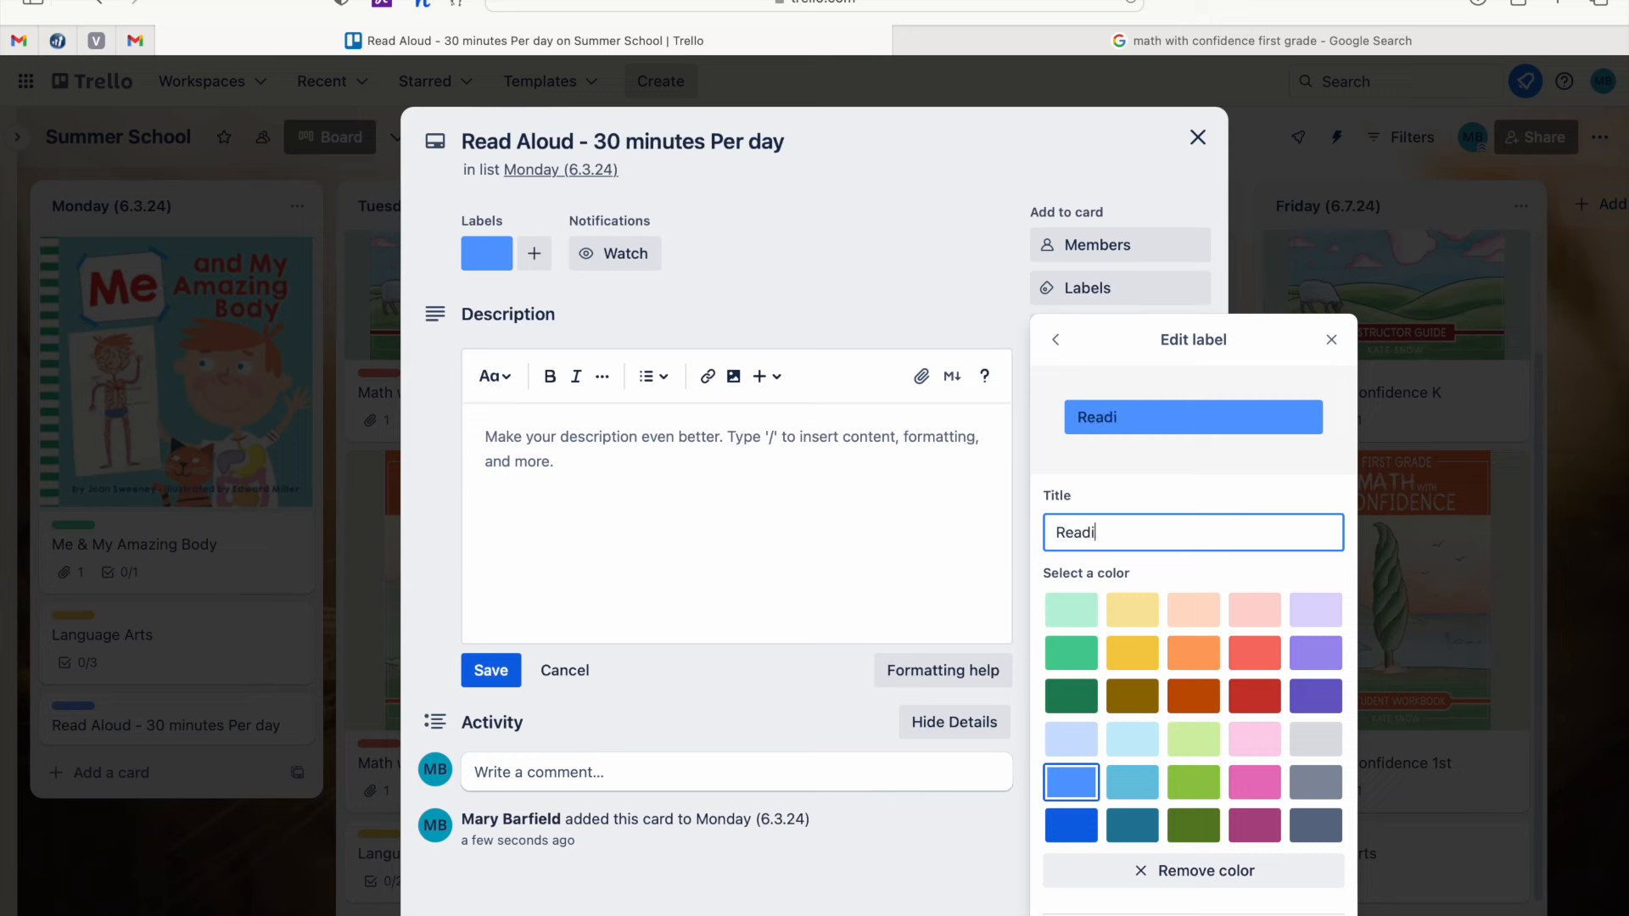
{"action": "left_click", "coordinate": [1103, 908]}
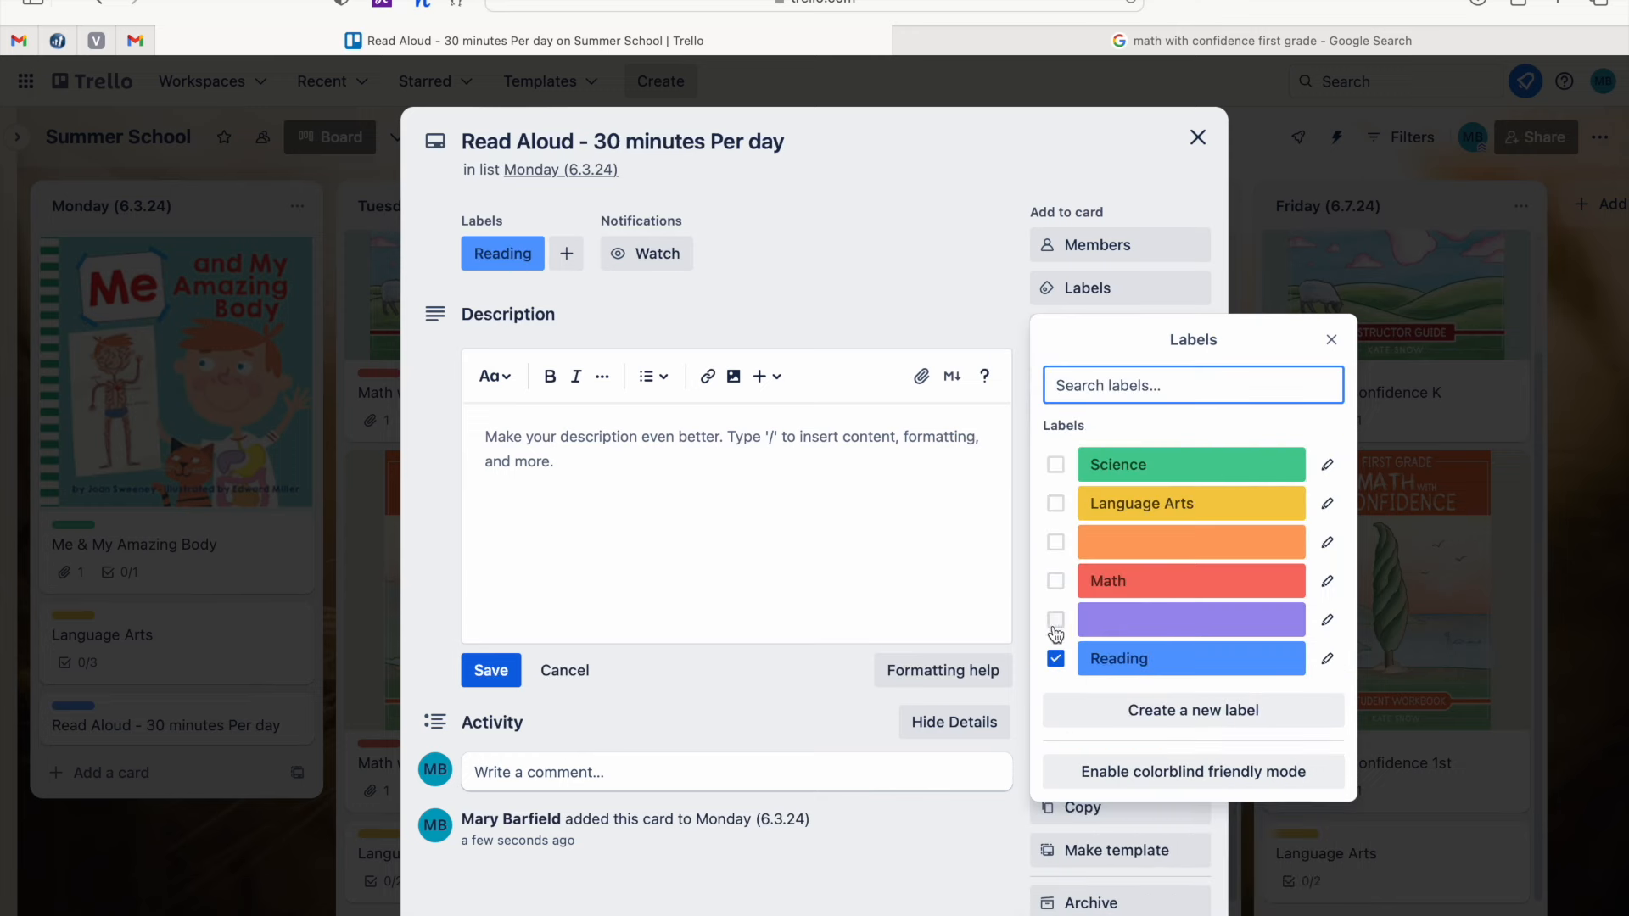
{"action": "left_click", "coordinate": [1331, 339]}
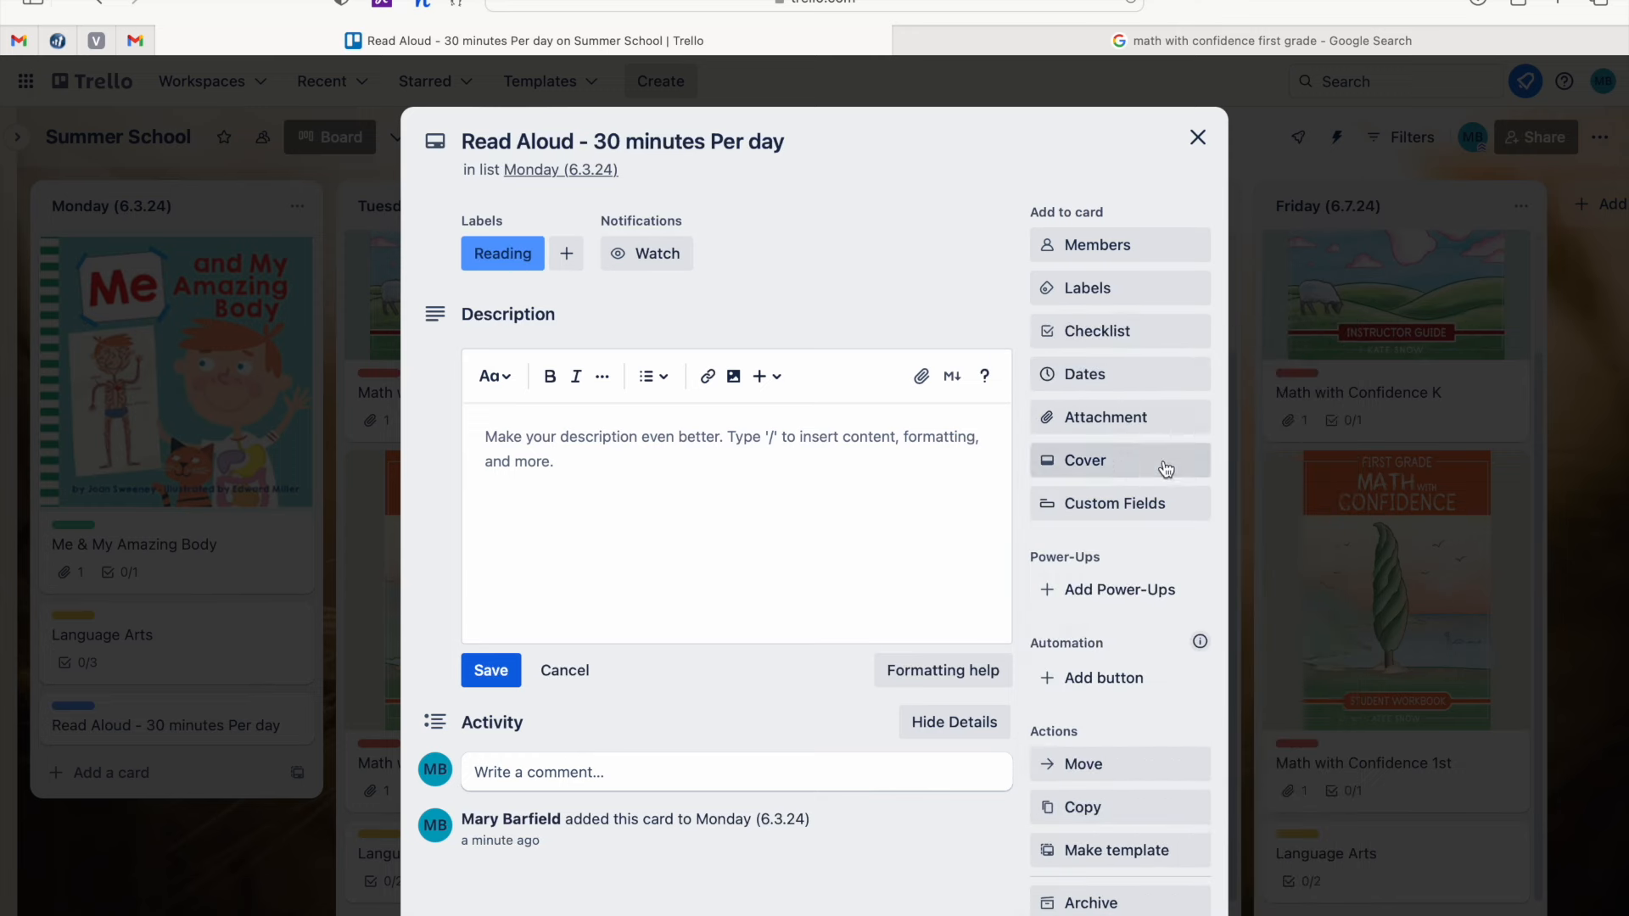
{"action": "left_click", "coordinate": [1197, 137]}
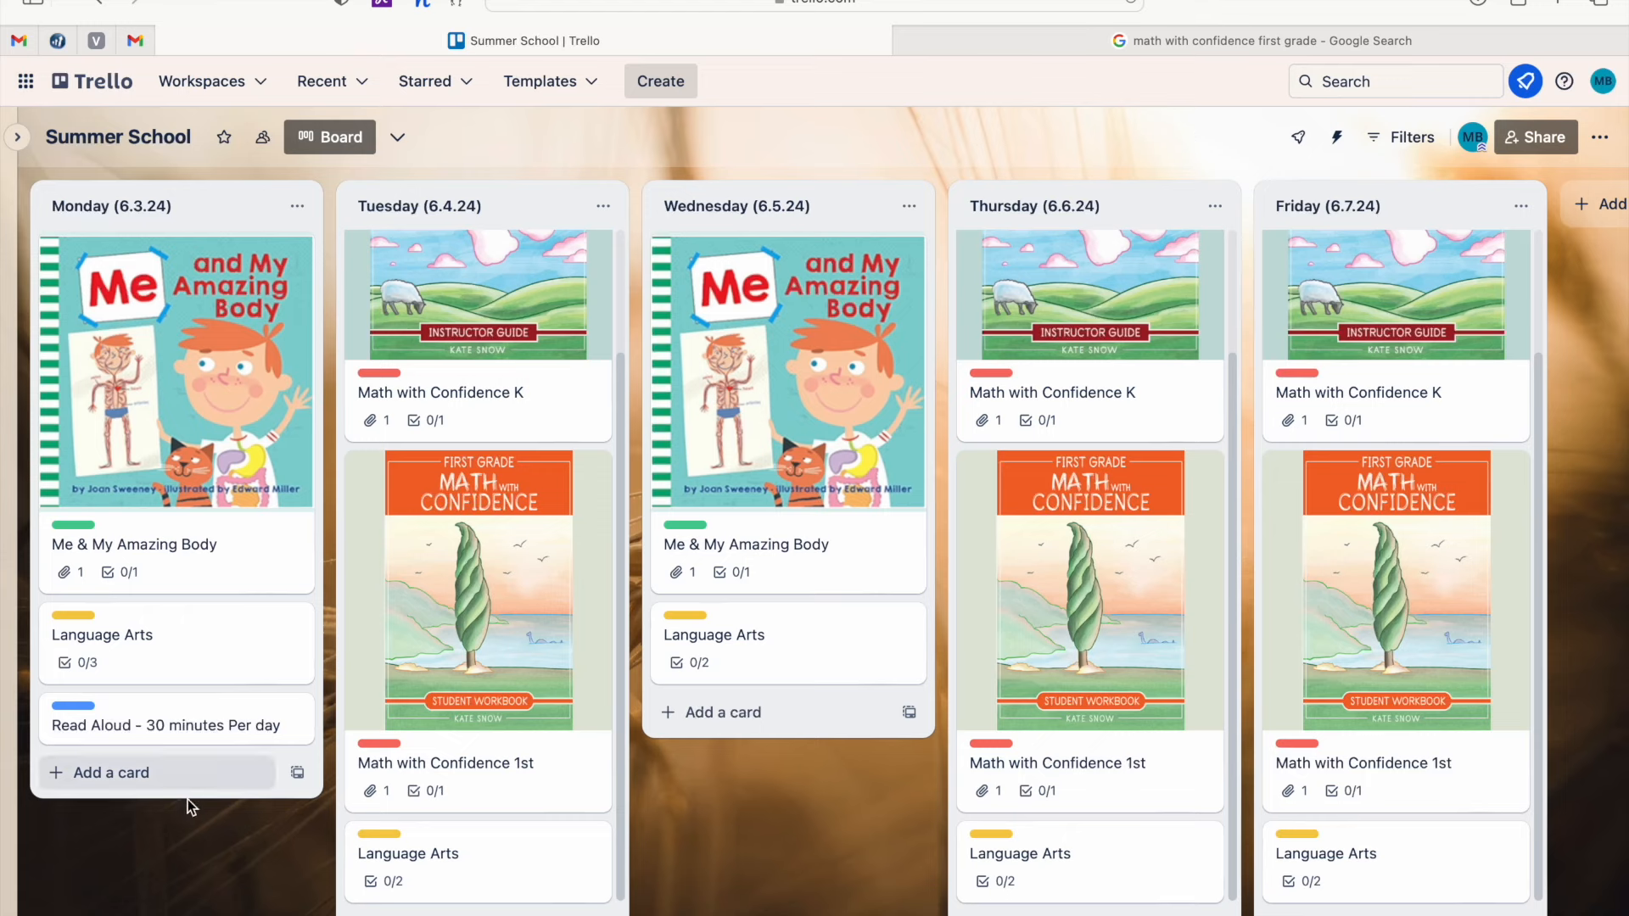
Copy Monday's "Read Aloud - 30 minutes Per day" card, keeping its label, to the Tuesday (6.4.24) list.
{"action": "left_click", "coordinate": [291, 717]}
{"action": "left_click", "coordinate": [365, 901]}
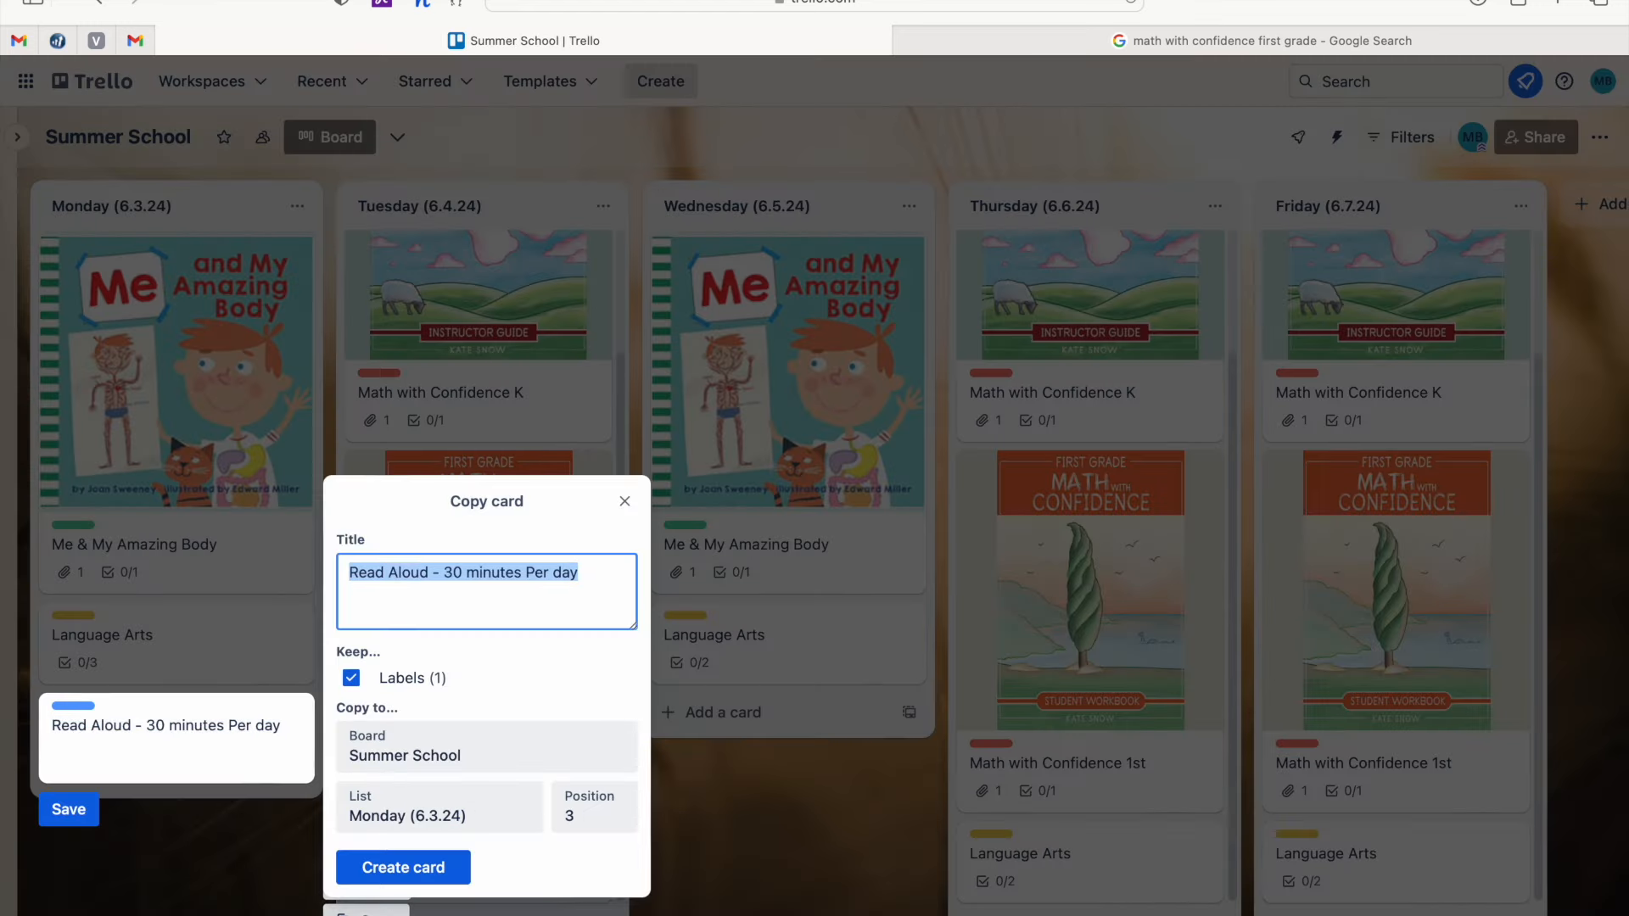
{"action": "left_click", "coordinate": [435, 816]}
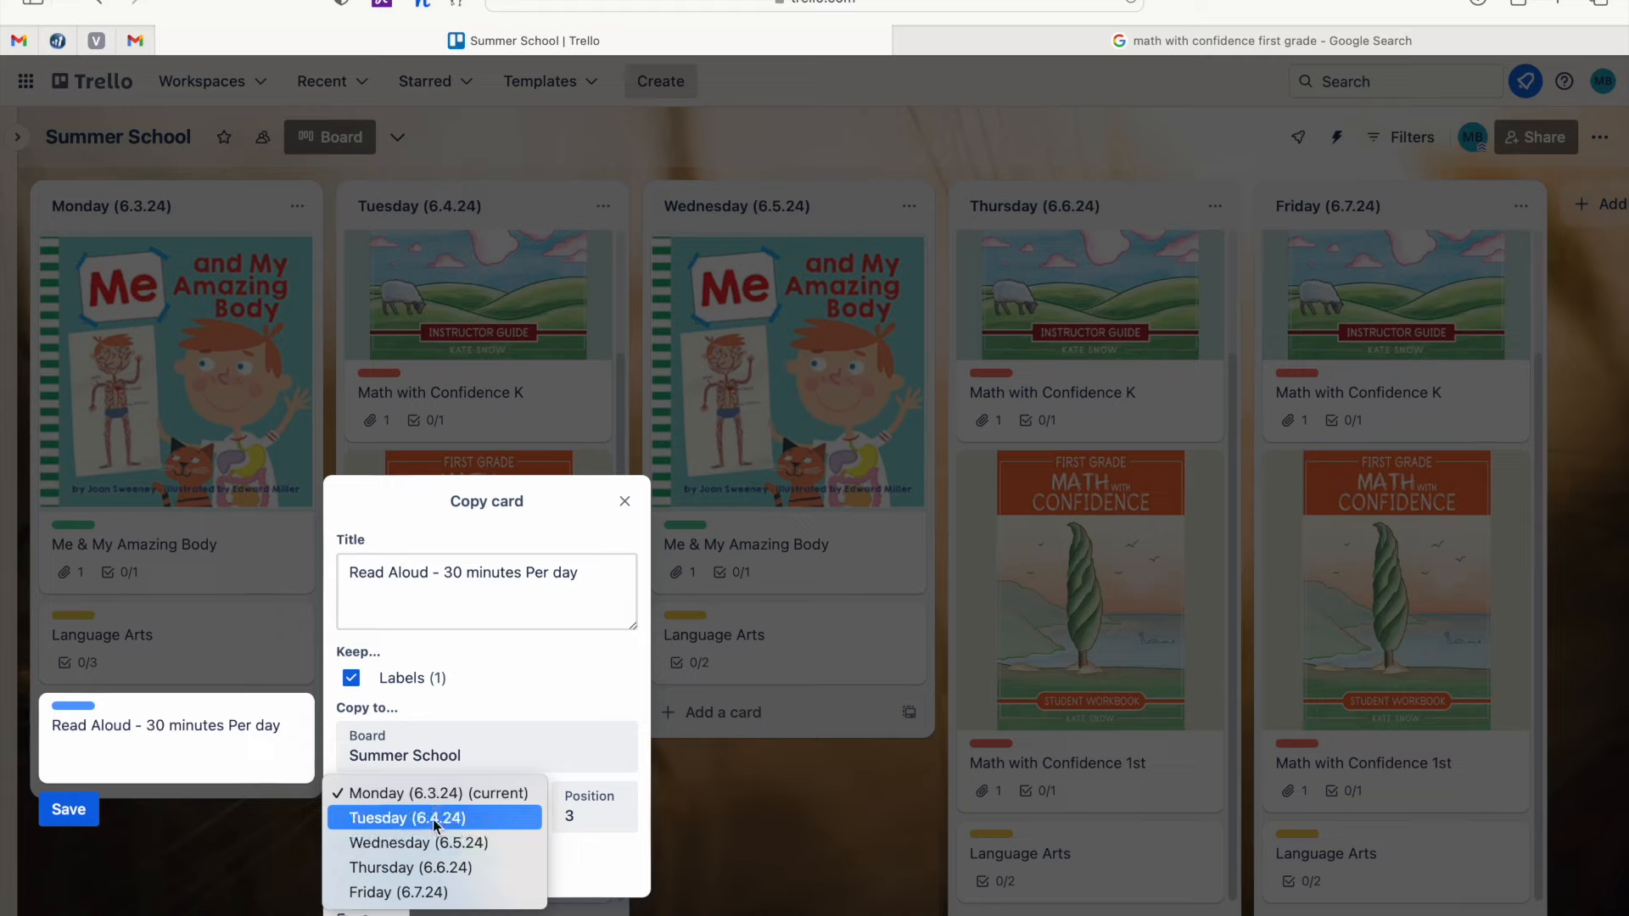
{"action": "left_click", "coordinate": [432, 818]}
{"action": "left_click", "coordinate": [419, 867]}
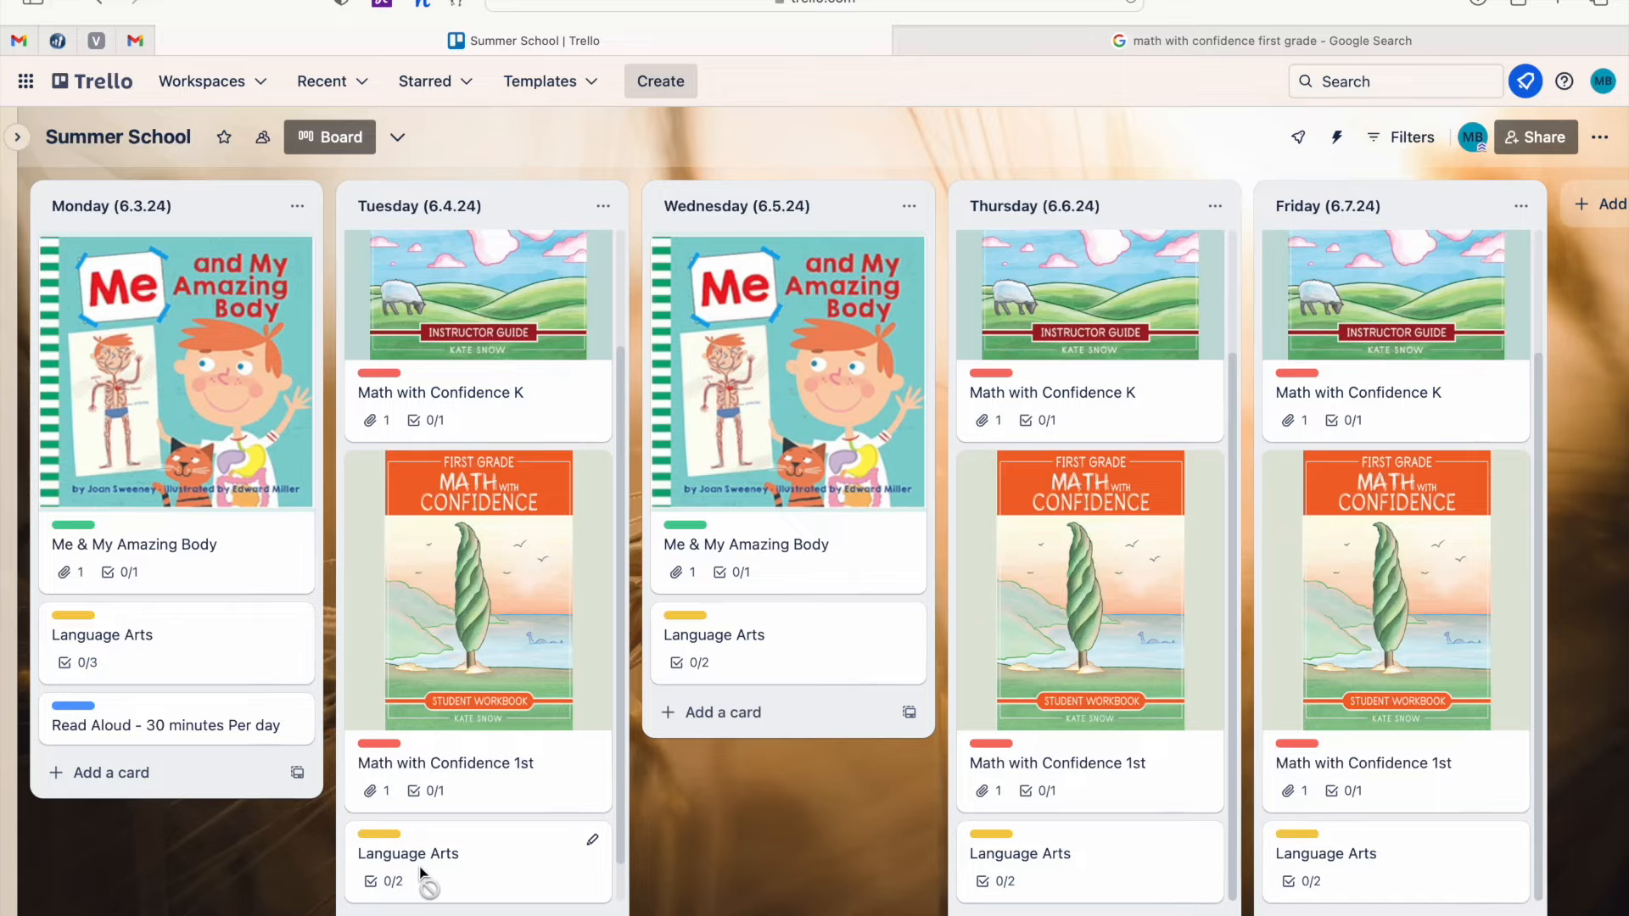
Copy Tuesday's Read Aloud card with its label to the Wednesday (6.5.24) list.
{"action": "left_click", "coordinate": [593, 872]}
{"action": "left_click", "coordinate": [665, 848]}
{"action": "left_click", "coordinate": [746, 819]}
{"action": "left_click", "coordinate": [796, 818]}
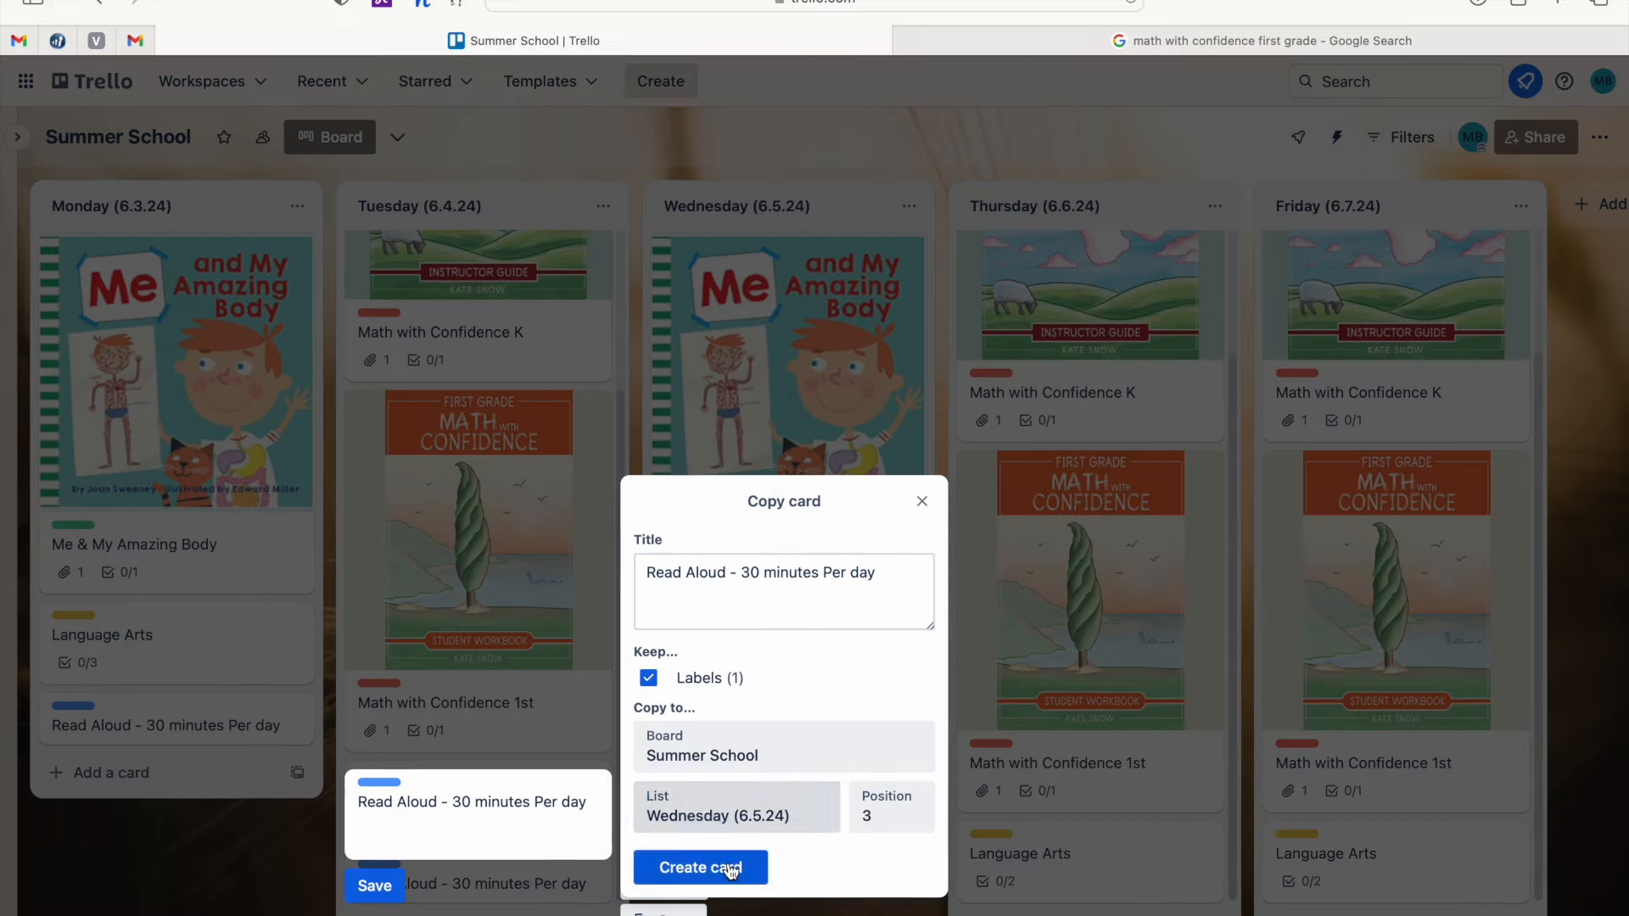
{"action": "left_click", "coordinate": [731, 871]}
Duplicate Wednesday's Read Aloud card and move the copy to the end of the Thursday (6.6.24) list.
{"action": "left_click", "coordinate": [913, 720]}
{"action": "left_click", "coordinate": [975, 911]}
{"action": "left_click", "coordinate": [1030, 867]}
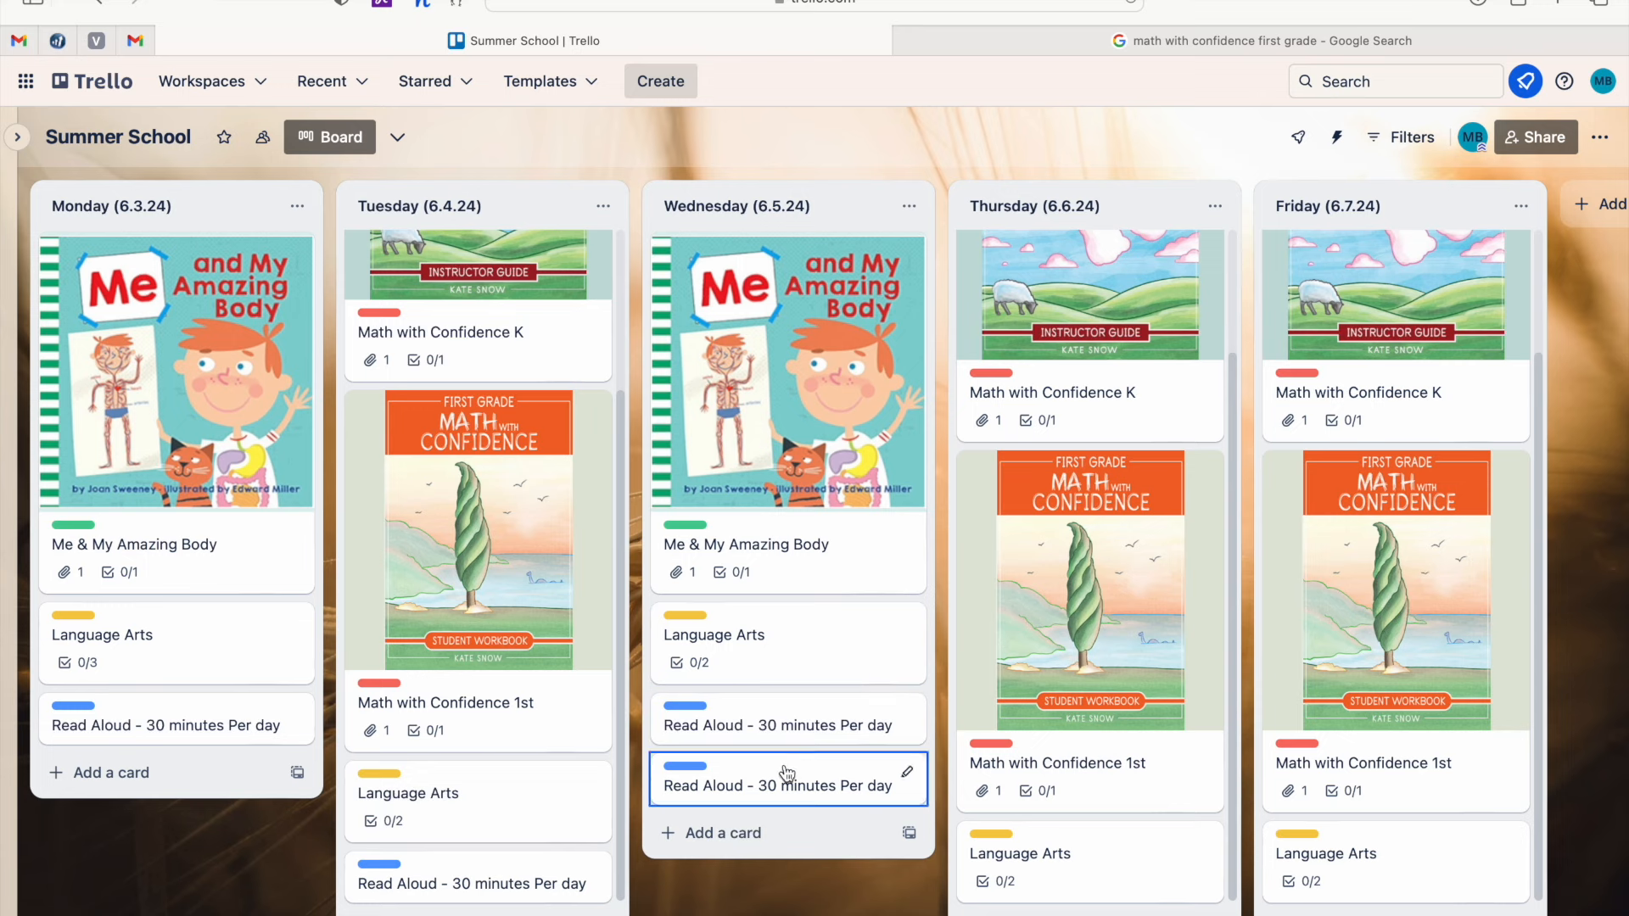
{"action": "left_click_drag", "start_coordinate": [753, 778], "coordinate": [1074, 858]}
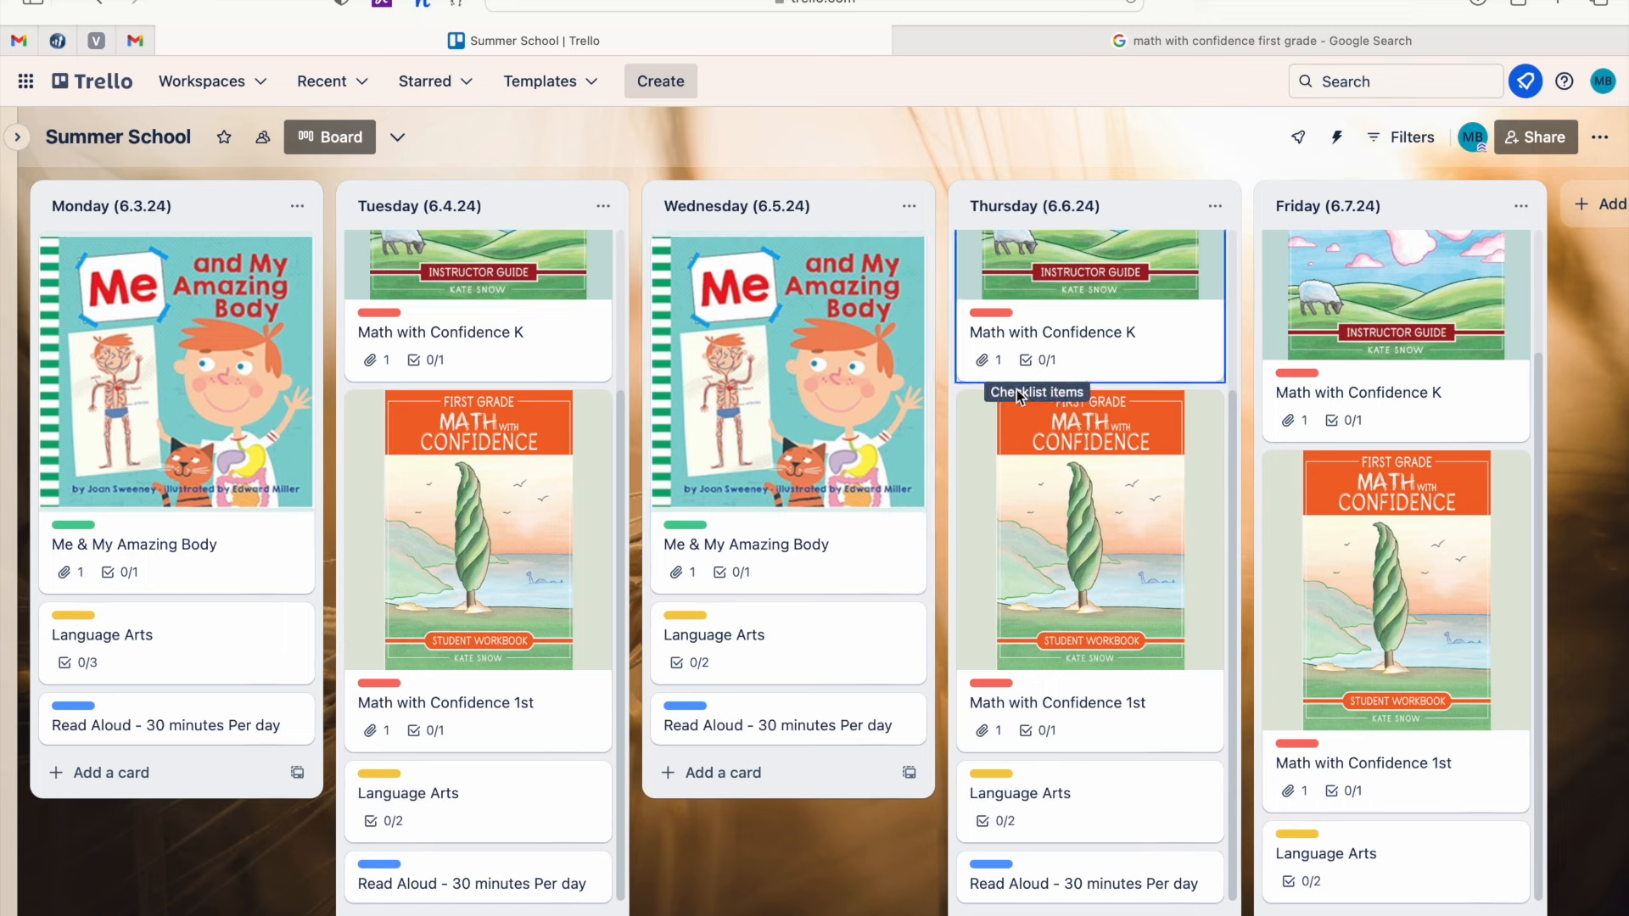
Move the Me & My Amazing Body card from Wednesday (6.5.24) to the start of Thursday and back again.
{"action": "scroll", "coordinate": [1056, 485], "scroll_direction": "up", "scroll_amount": 3}
{"action": "left_click_drag", "start_coordinate": [776, 375], "coordinate": [1103, 331]}
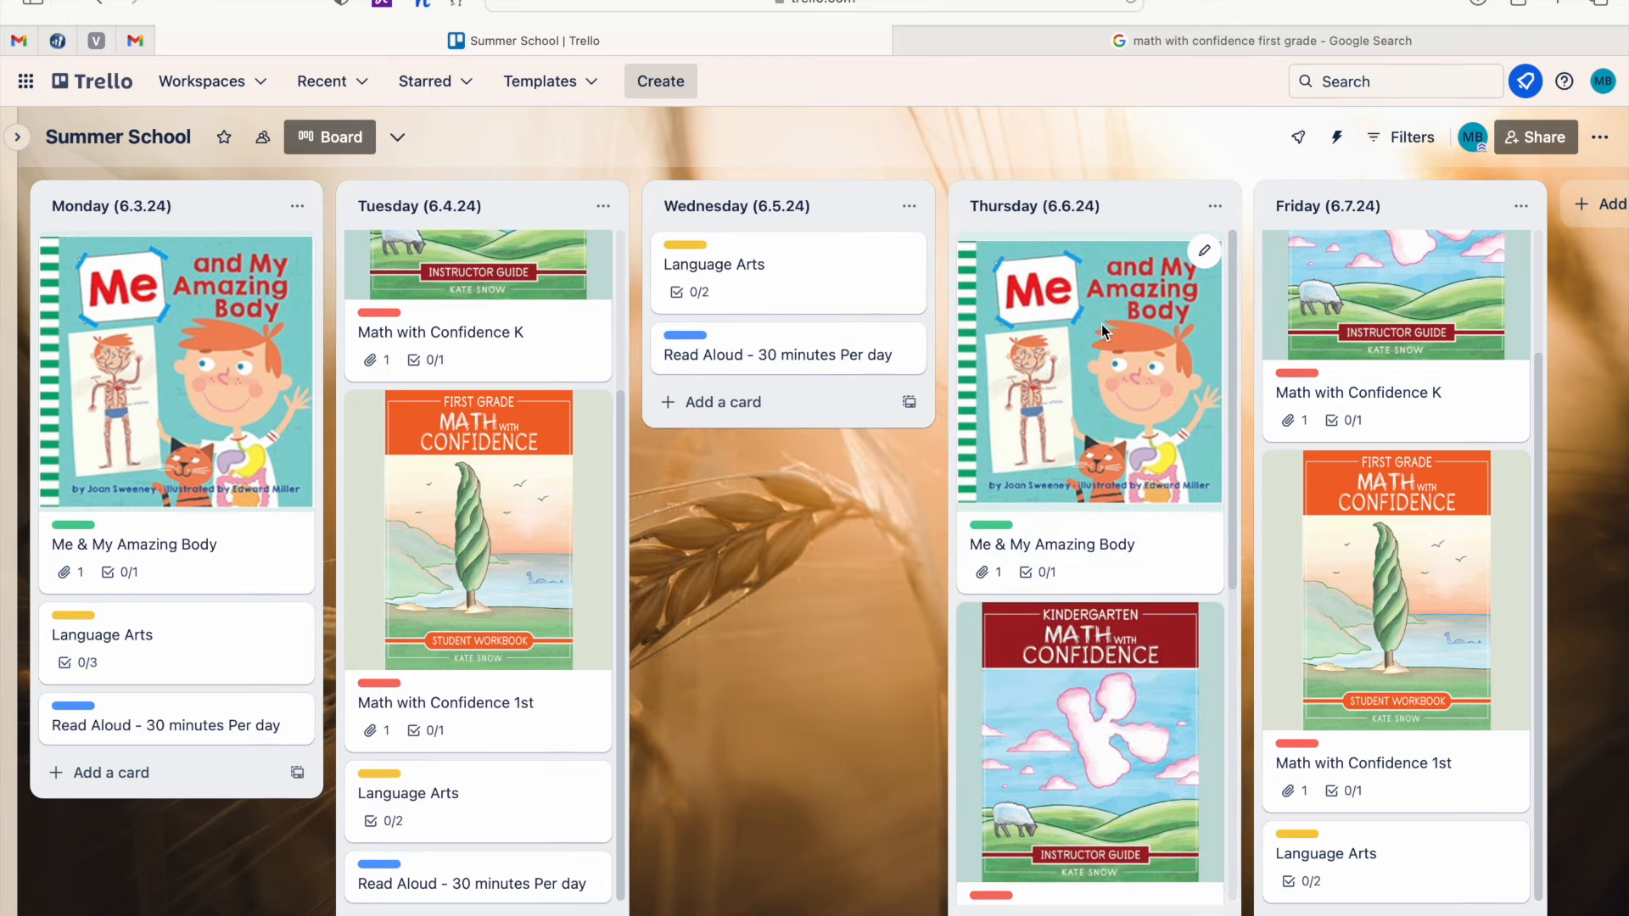
{"action": "left_click_drag", "start_coordinate": [1098, 320], "coordinate": [795, 282]}
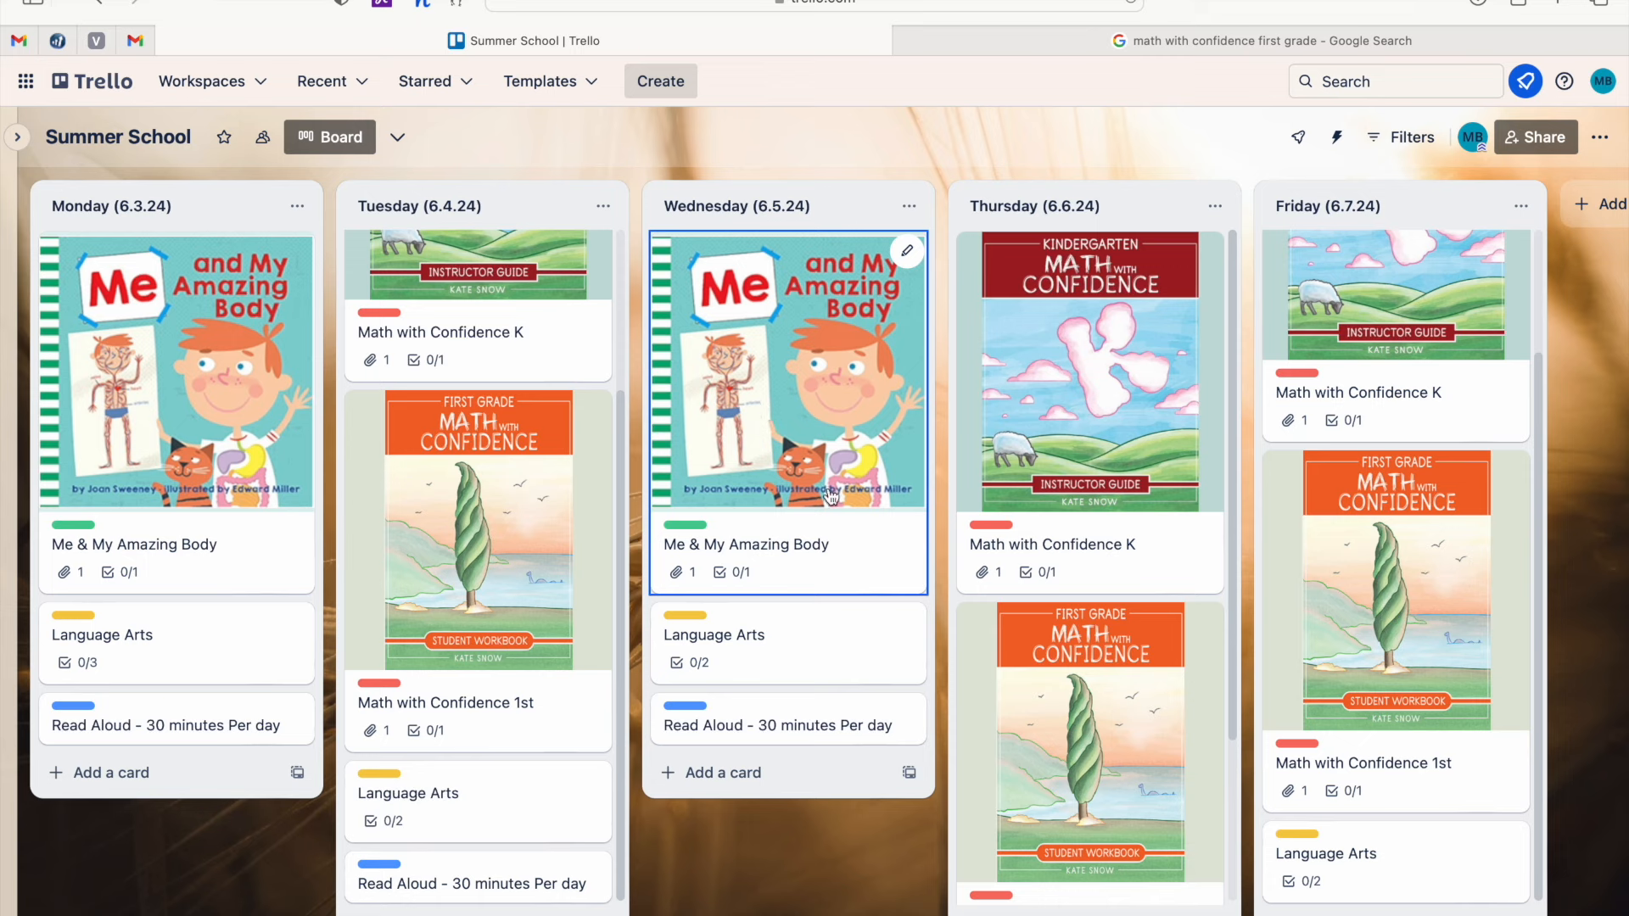
Copy Thursday's Read Aloud card with its label to position 4 of the Friday (6.7.24) list.
{"action": "scroll", "coordinate": [1103, 721], "scroll_direction": "down", "scroll_amount": 3}
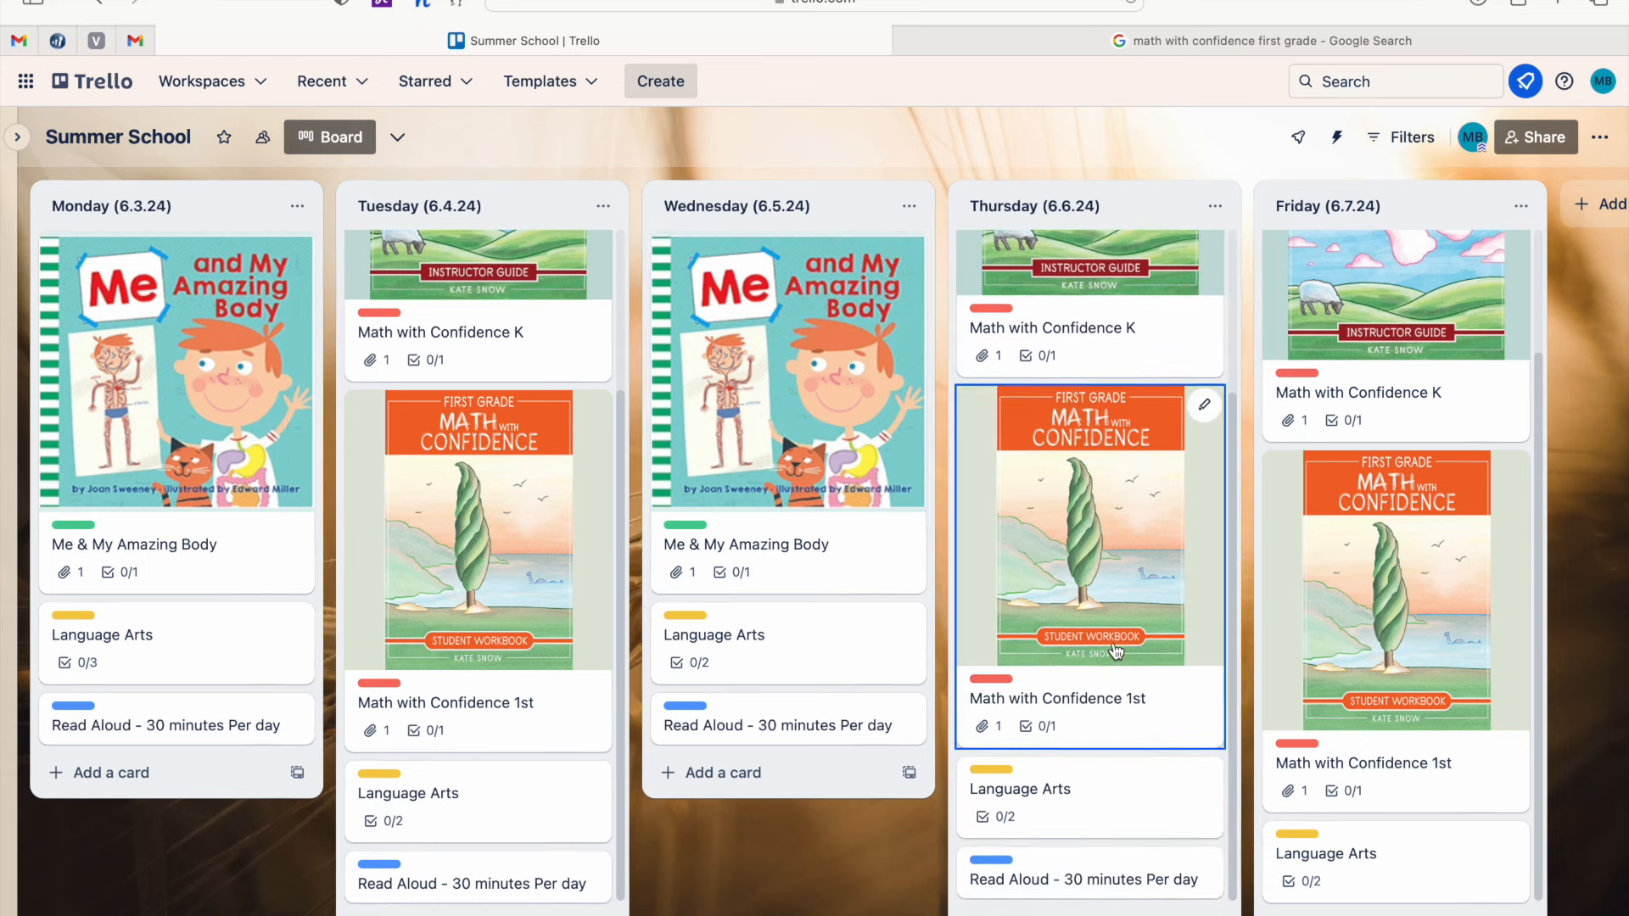
{"action": "left_click", "coordinate": [1204, 872]}
{"action": "left_click", "coordinate": [1289, 910]}
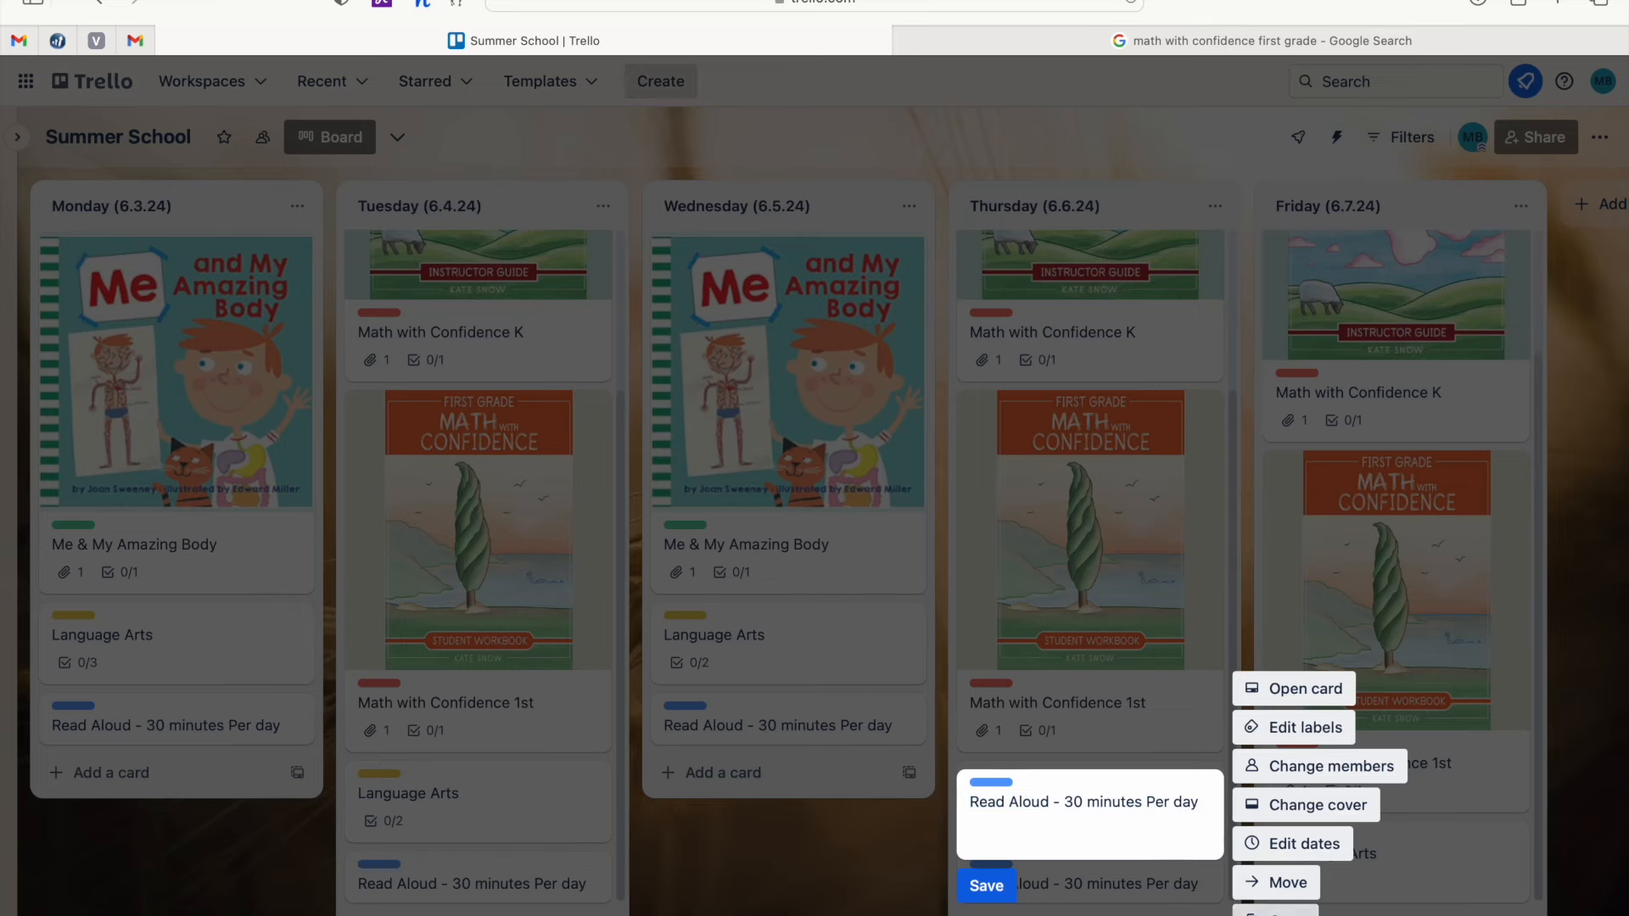
{"action": "left_click", "coordinate": [1323, 806]}
{"action": "left_click", "coordinate": [1340, 817]}
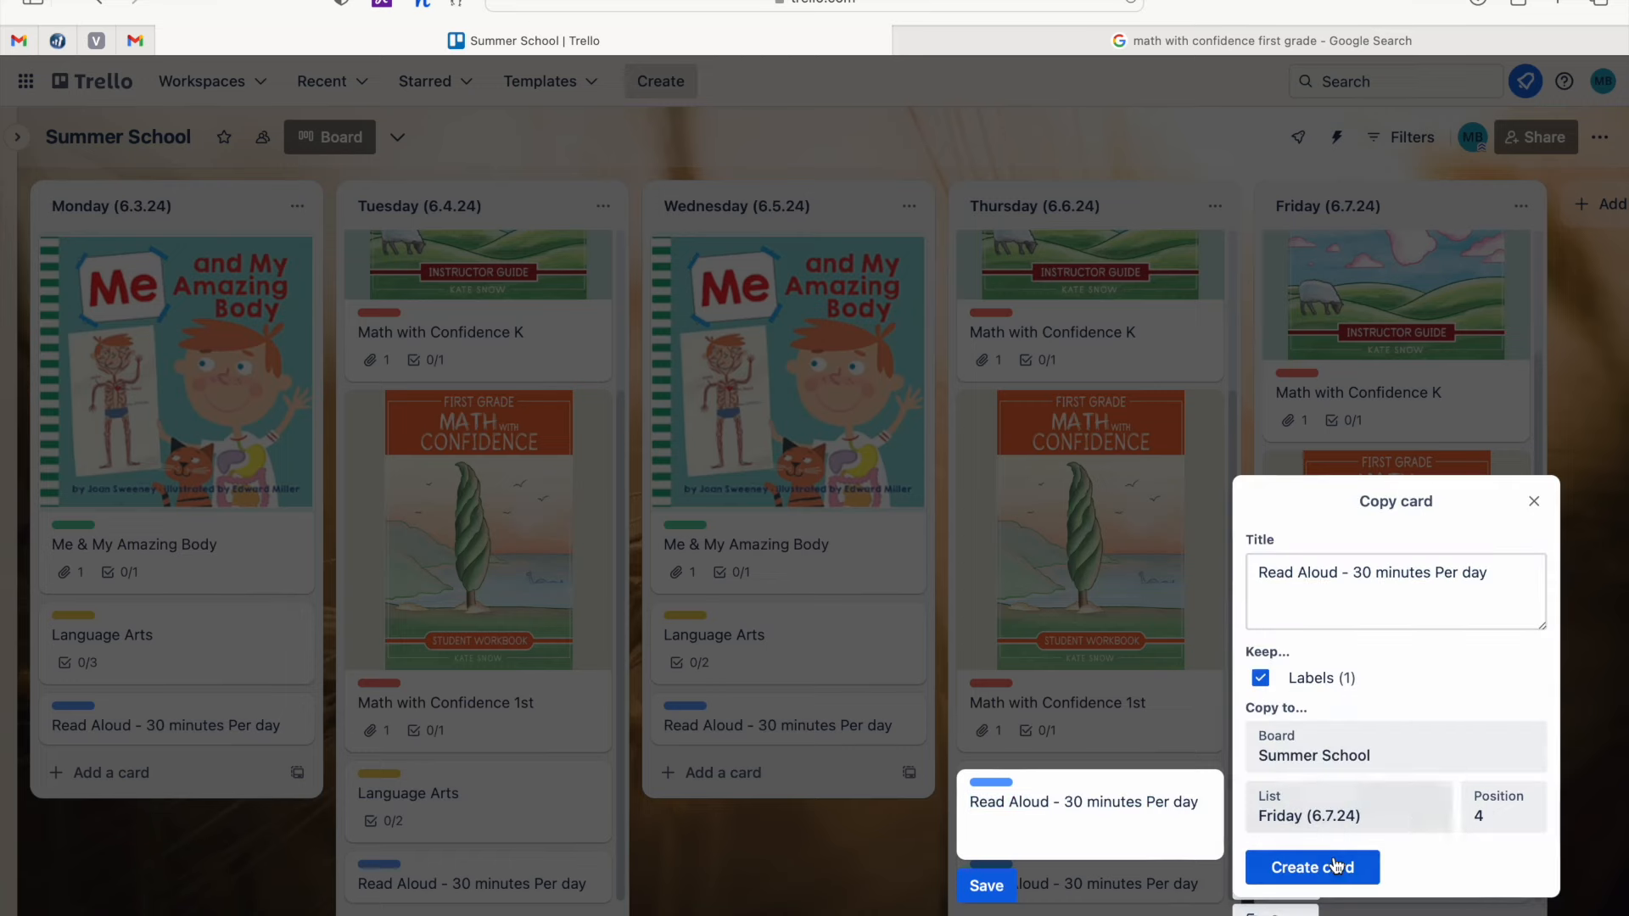
{"action": "left_click", "coordinate": [1330, 867]}
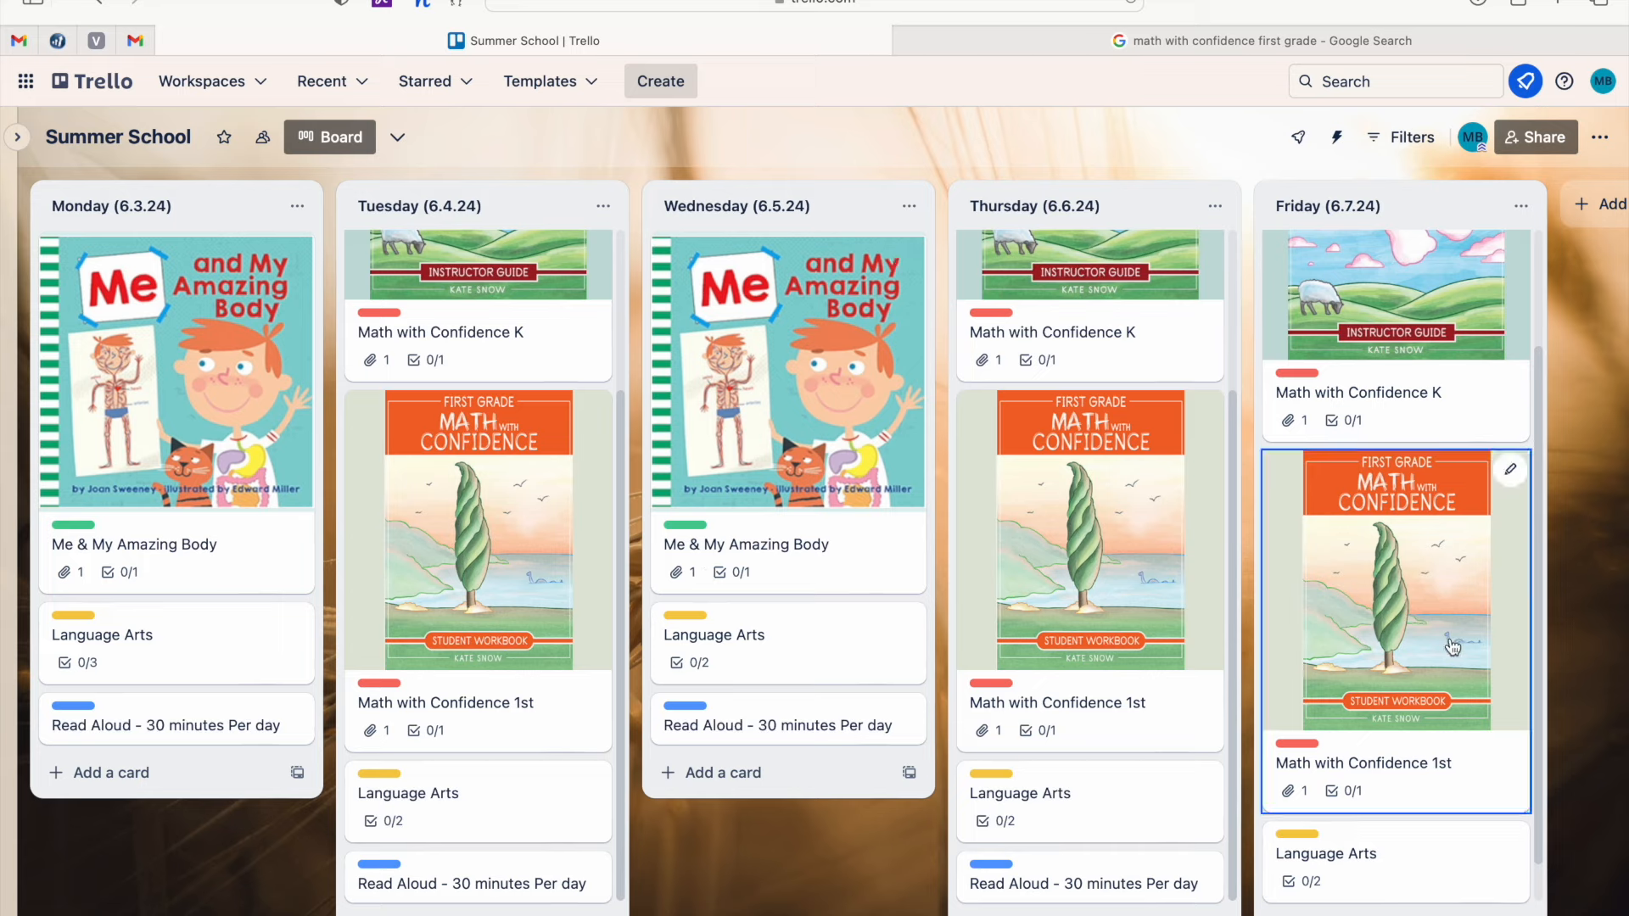
{"action": "scroll", "coordinate": [1450, 643], "scroll_direction": "down", "scroll_amount": 2}
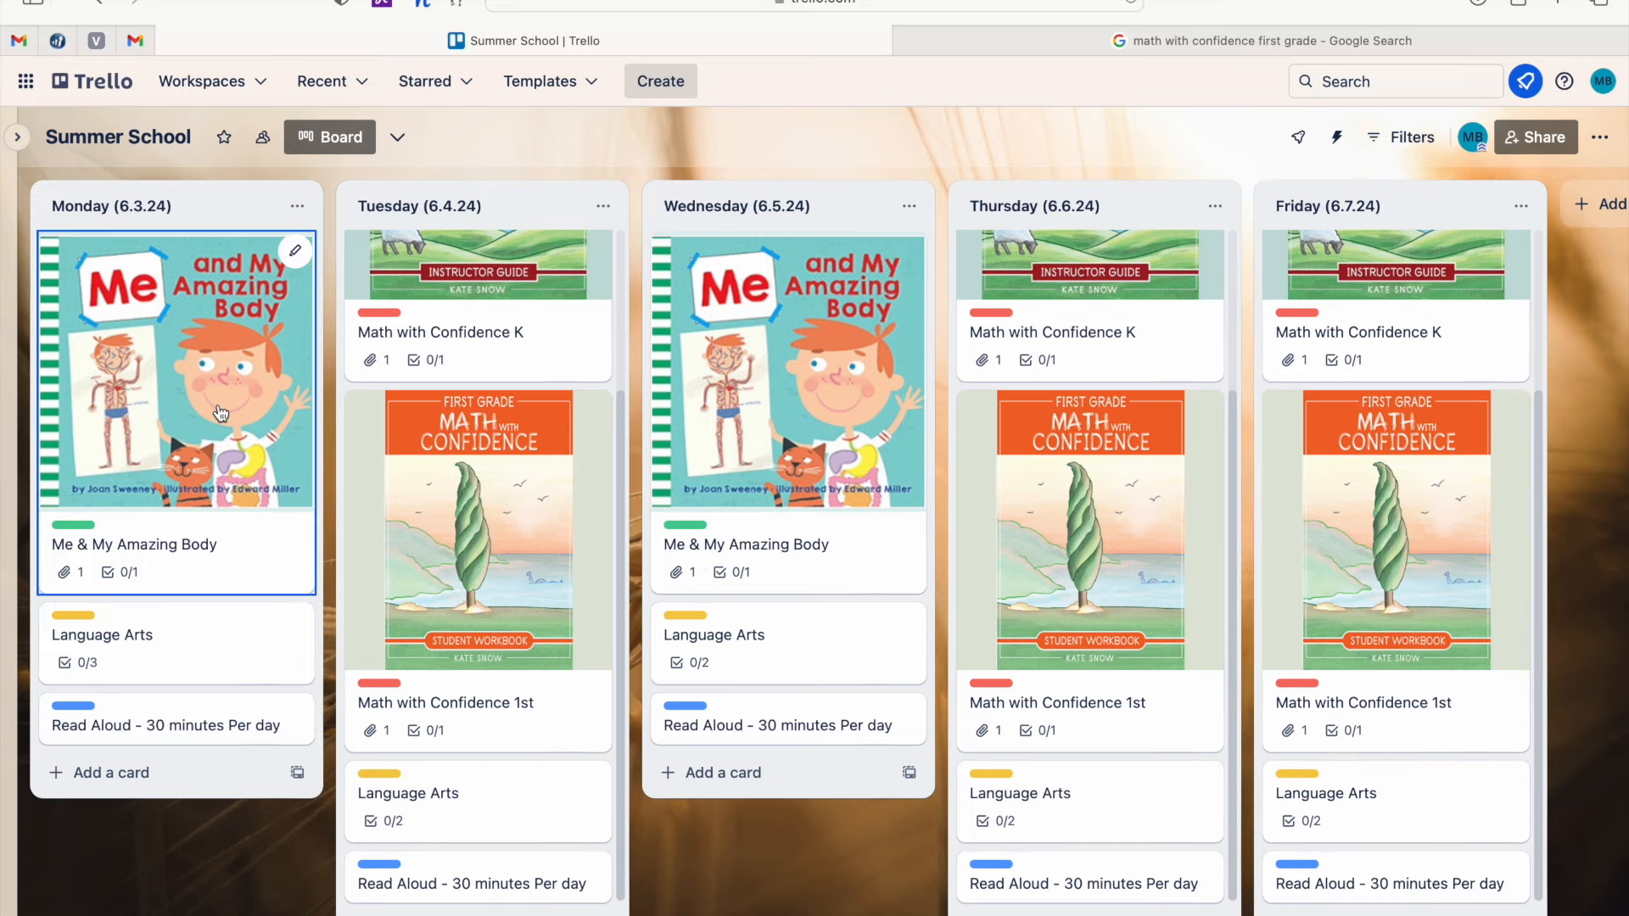
Copy the Monday (6.3.24) list as "Monday (6.10.24)".
{"action": "left_click", "coordinate": [295, 207]}
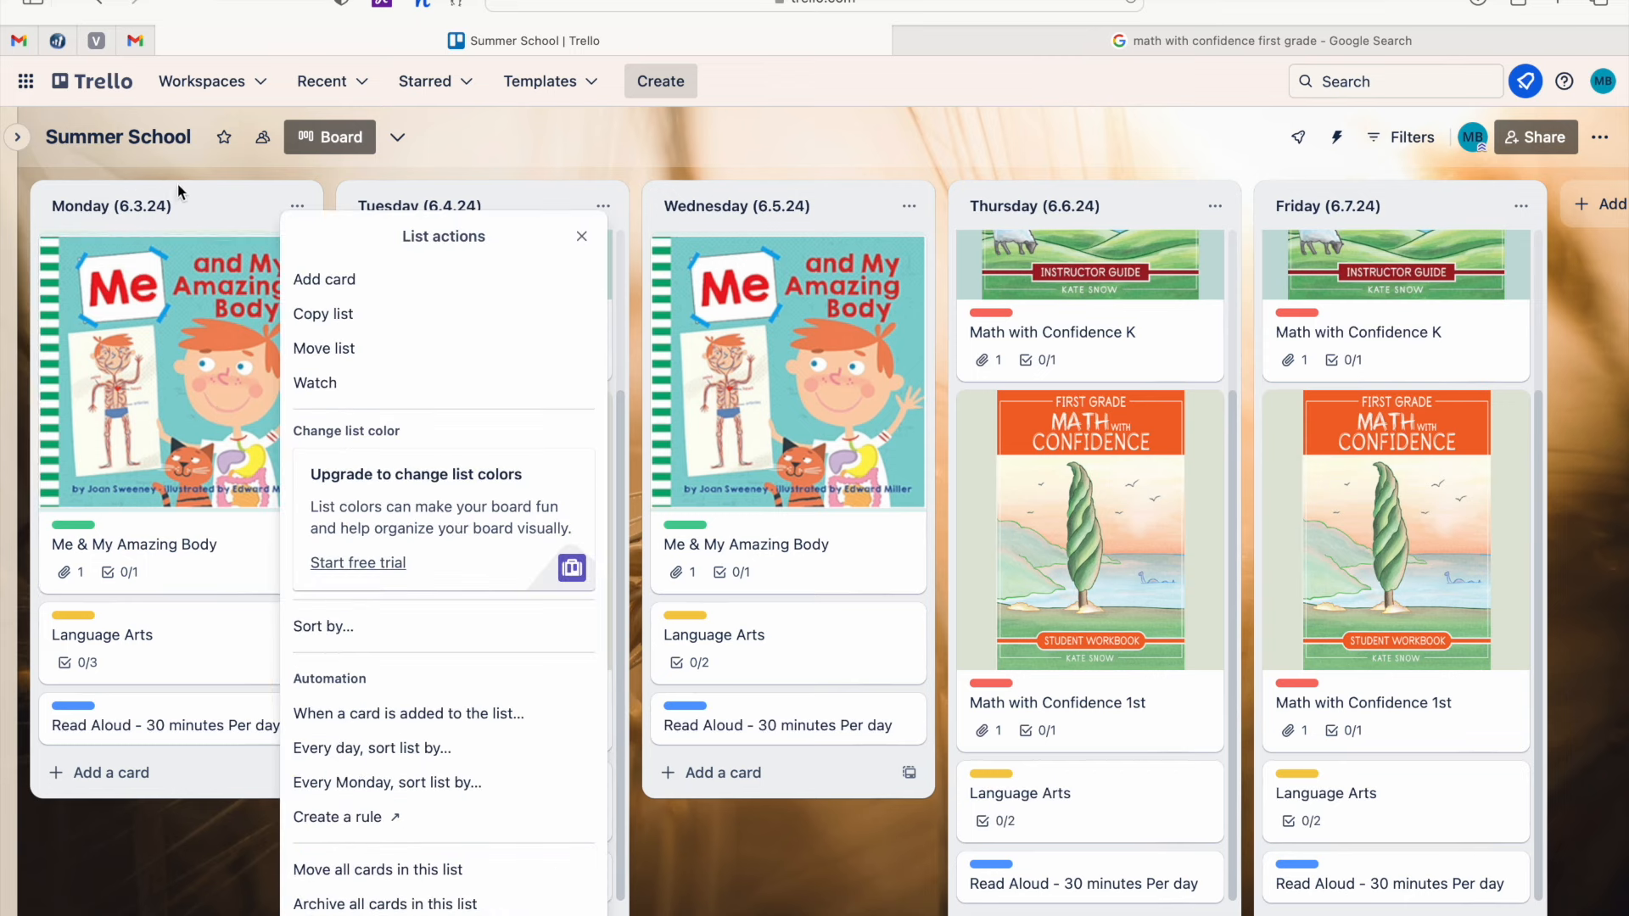
{"action": "left_click", "coordinate": [341, 316]}
{"action": "left_click", "coordinate": [393, 328]}
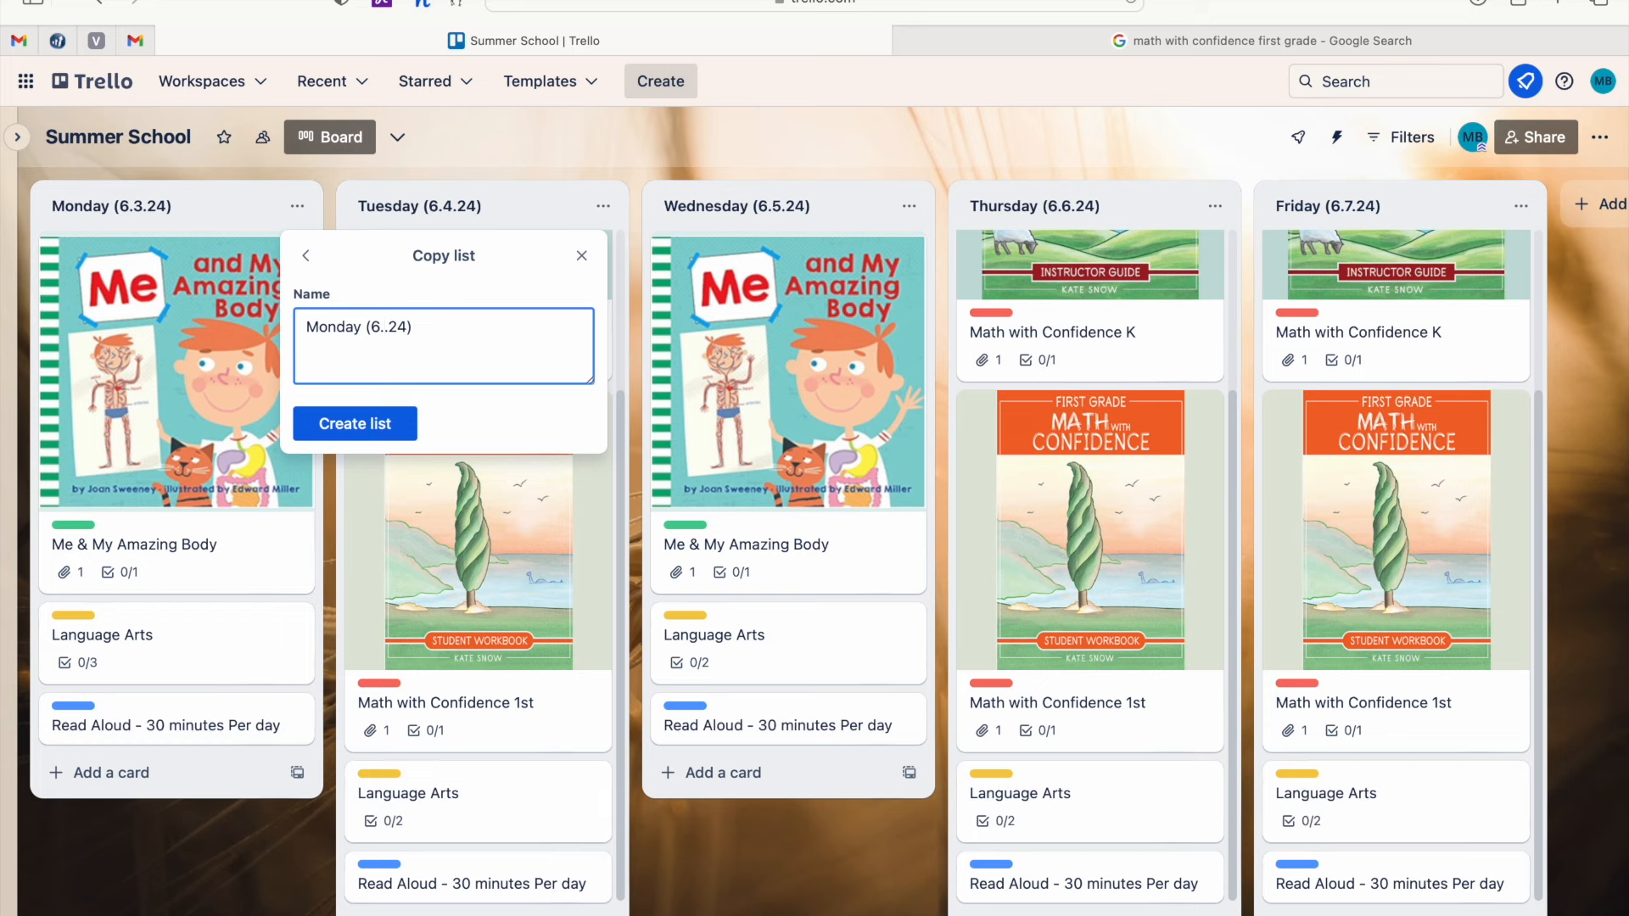
{"action": "left_click", "coordinate": [398, 427]}
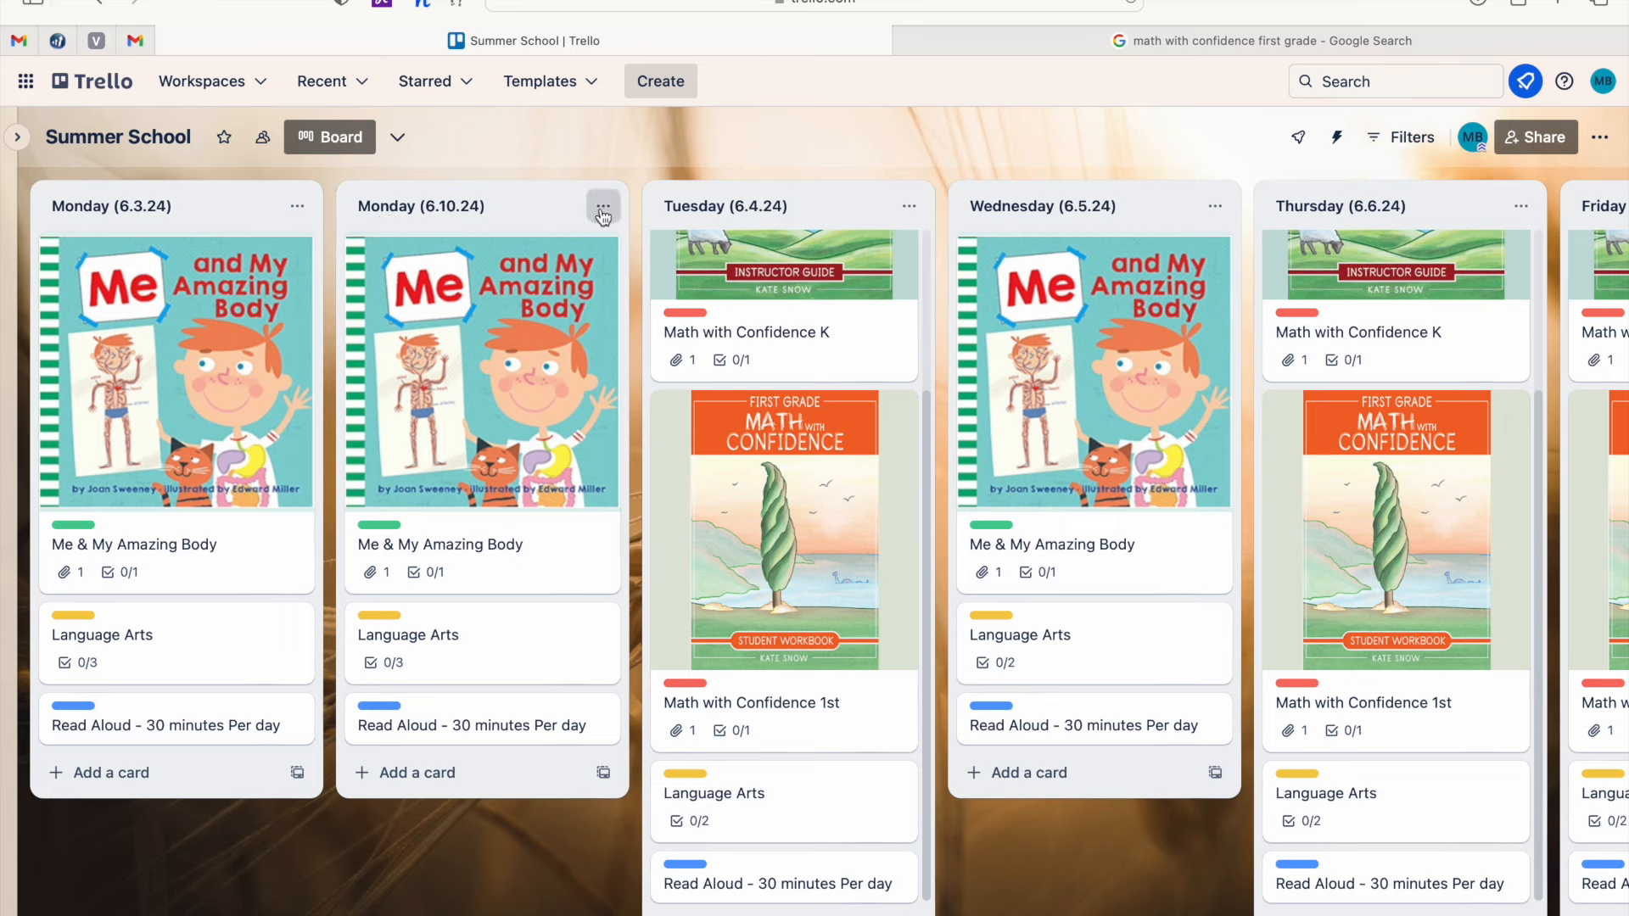
Copy the Tuesday (6.4.24) list as "Tuesday (6.11.24)".
{"action": "left_click", "coordinate": [908, 206]}
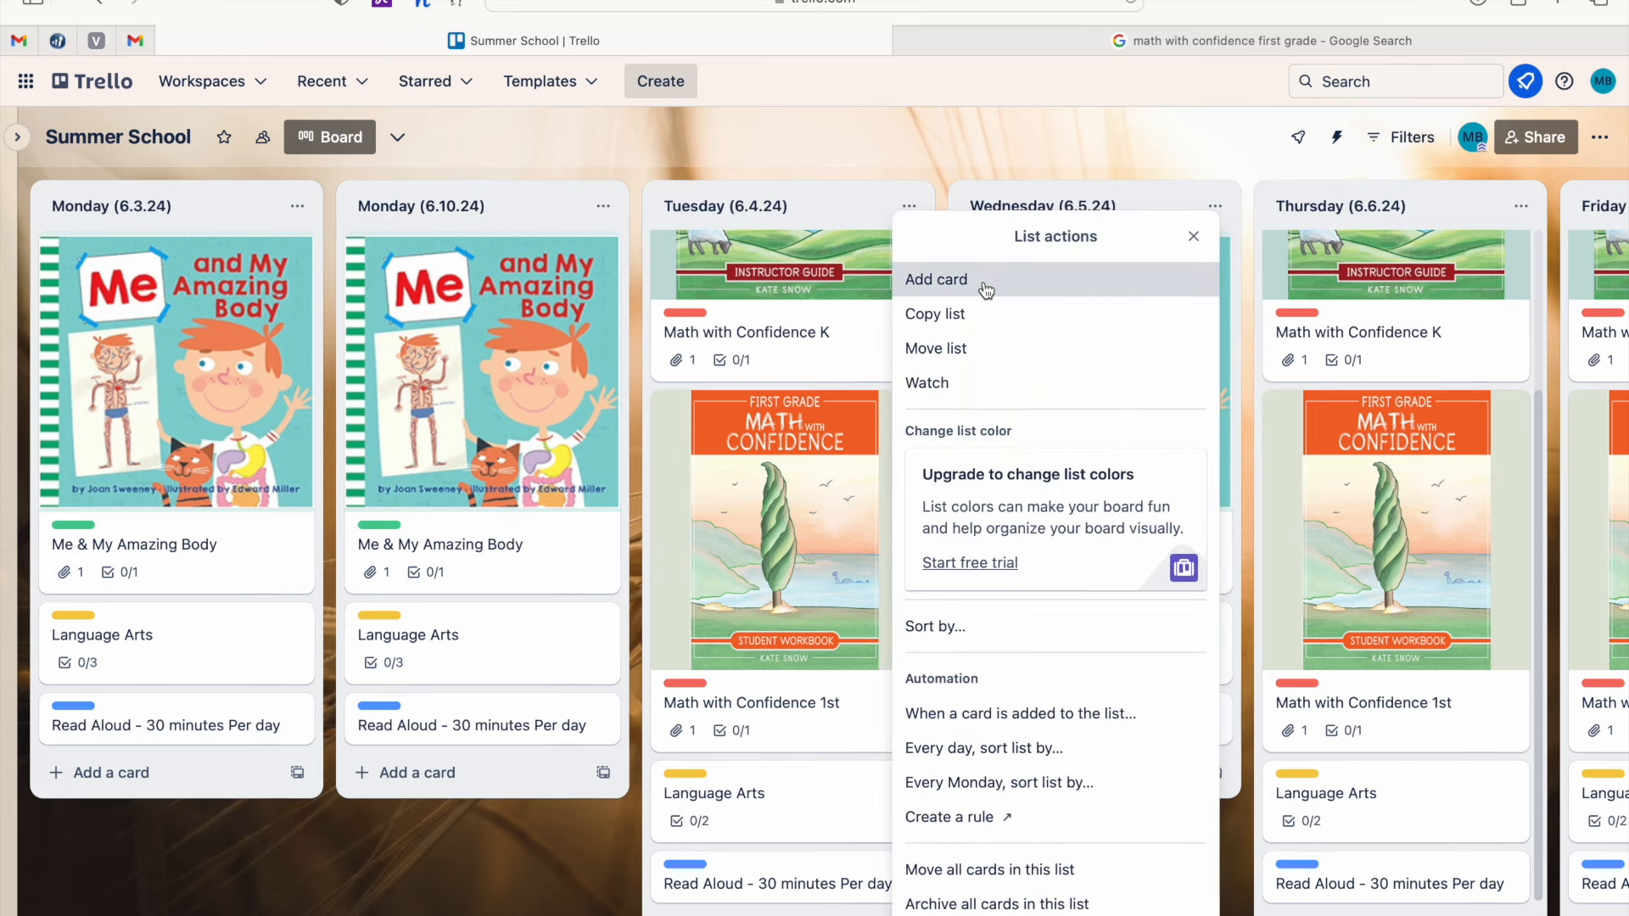
{"action": "left_click", "coordinate": [993, 321]}
{"action": "left_click", "coordinate": [1009, 331]}
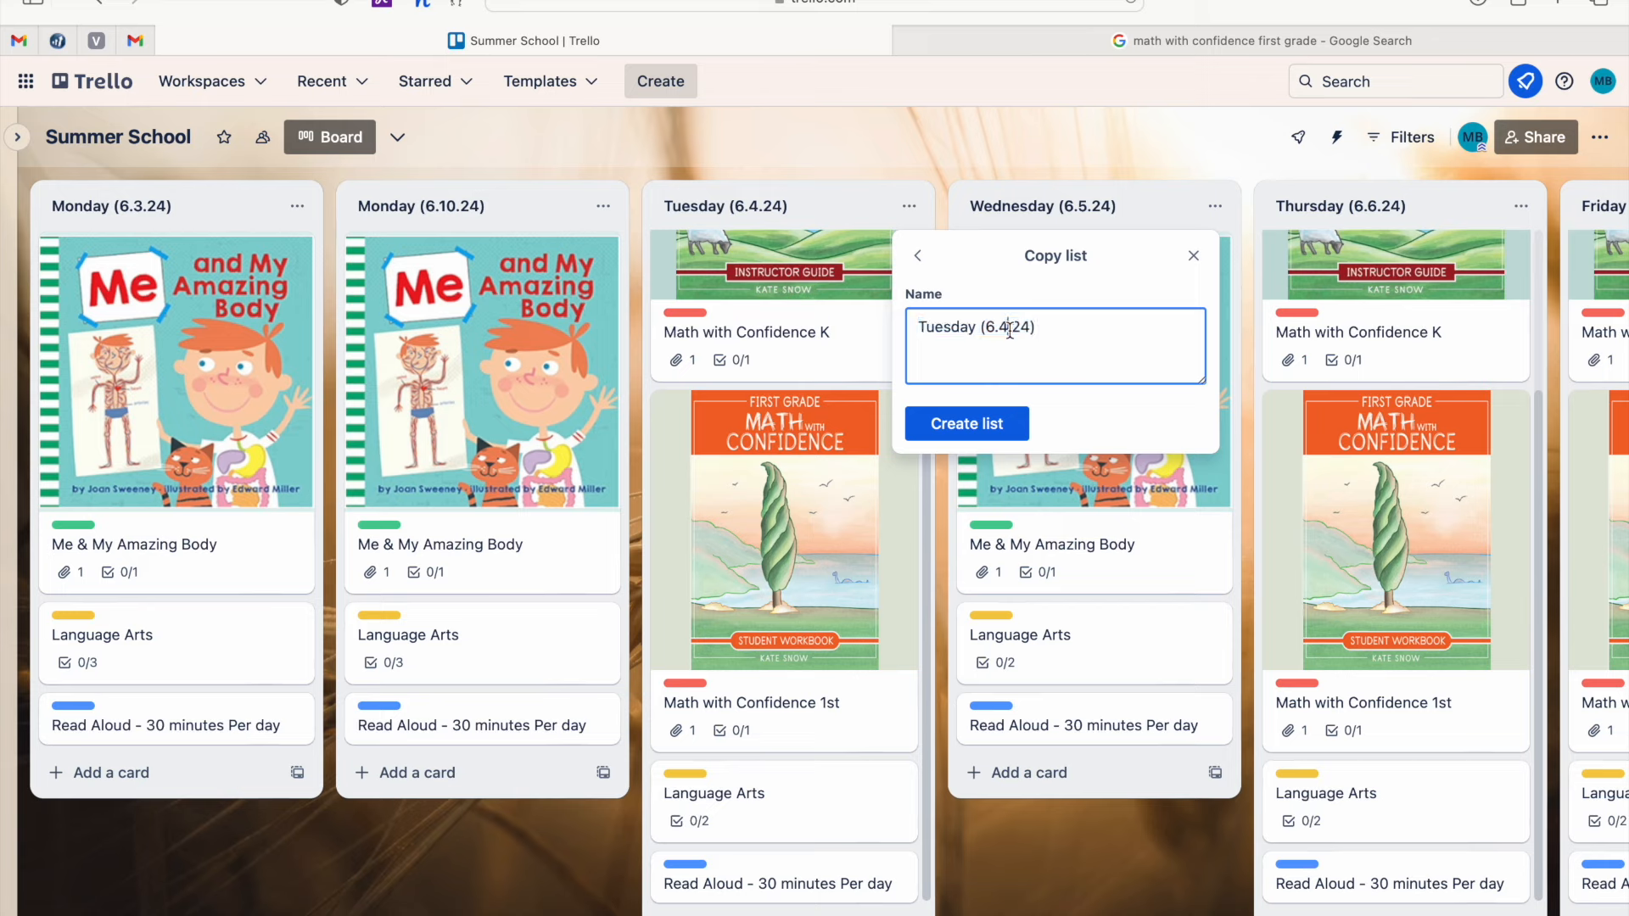
{"action": "type", "text": "11"}
{"action": "left_click", "coordinate": [1022, 428]}
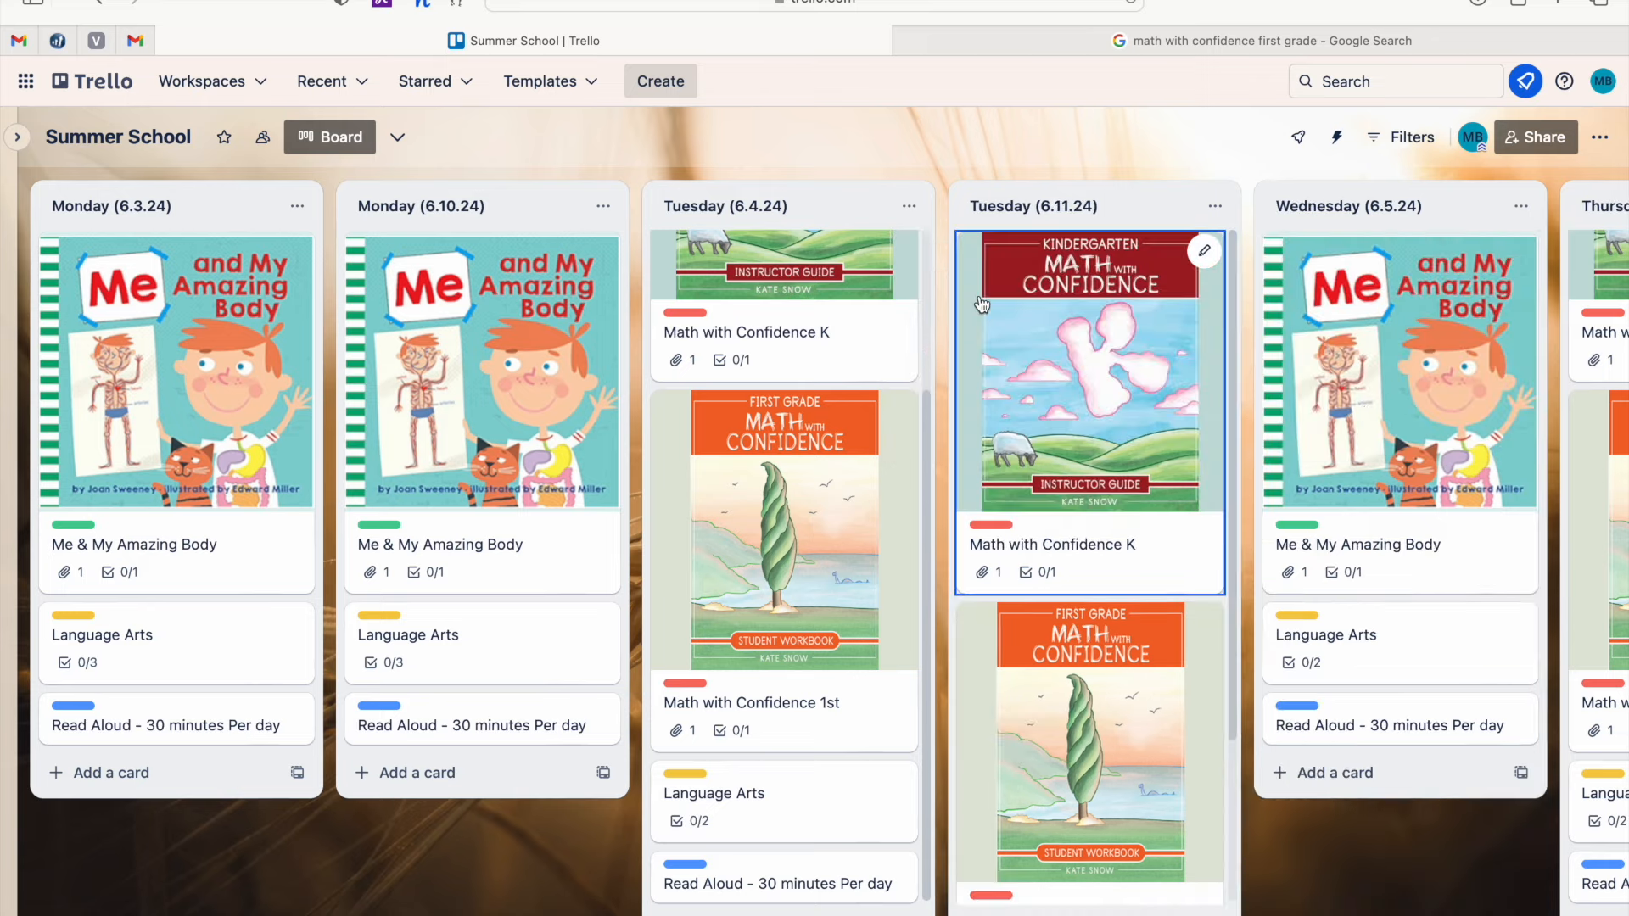
Copy the Wednesday (6.5.24) list as "Wednesday (6.12.24)".
{"action": "scroll", "coordinate": [981, 307], "scroll_direction": "right", "scroll_amount": 3}
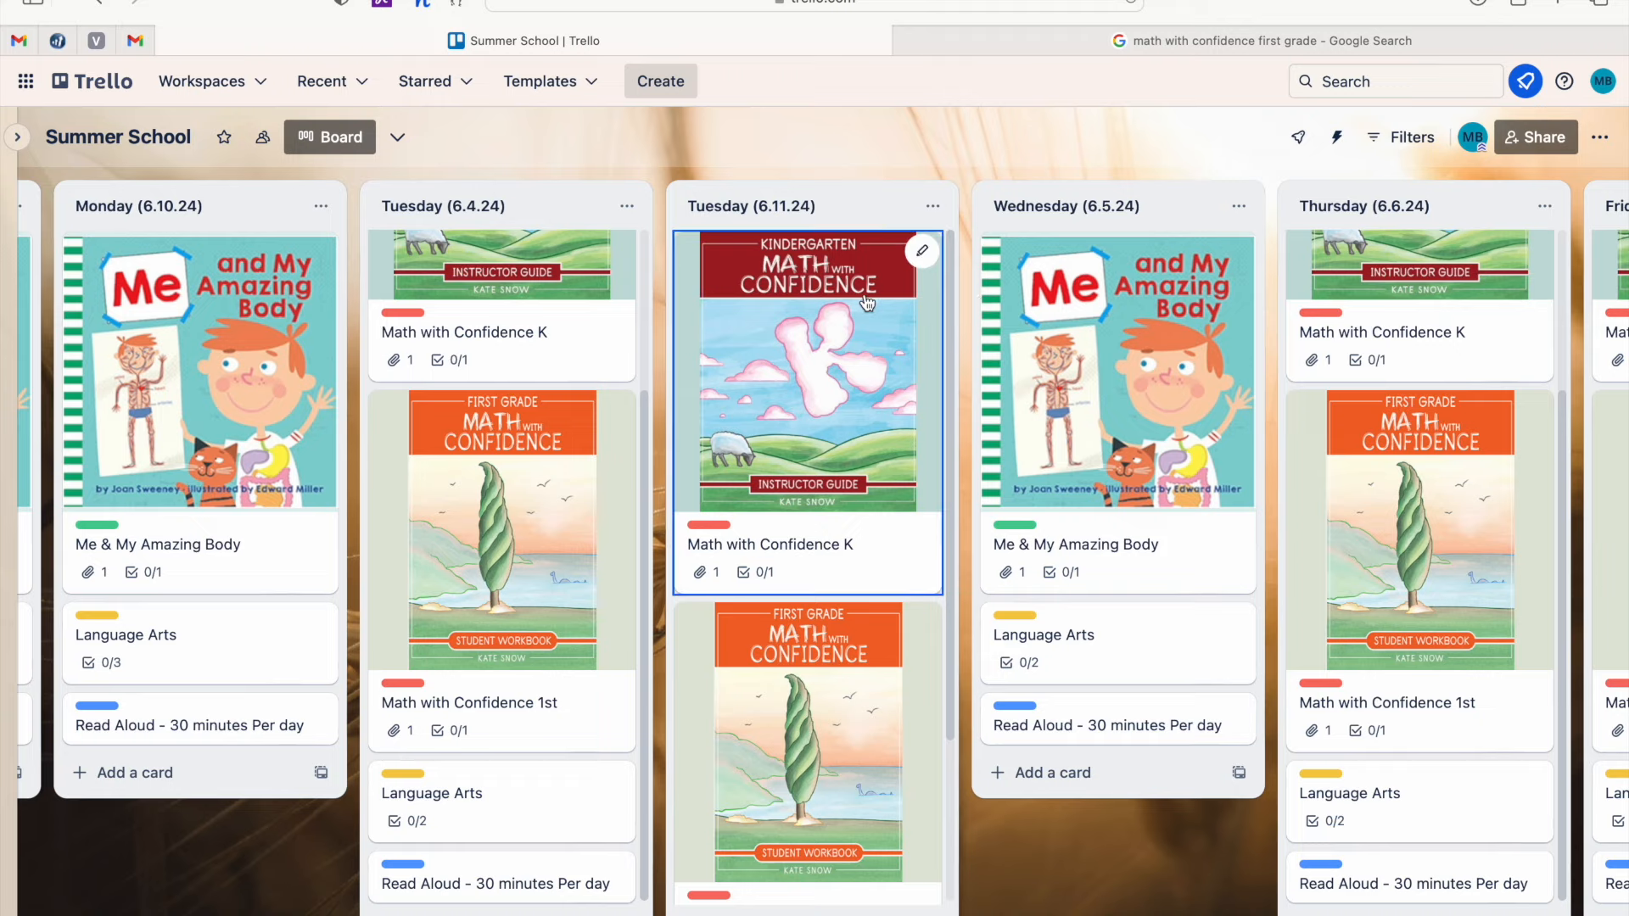
{"action": "scroll", "coordinate": [865, 301], "scroll_direction": "right", "scroll_amount": 3}
{"action": "scroll", "coordinate": [865, 301], "scroll_direction": "right", "scroll_amount": 1}
{"action": "left_click", "coordinate": [984, 205]}
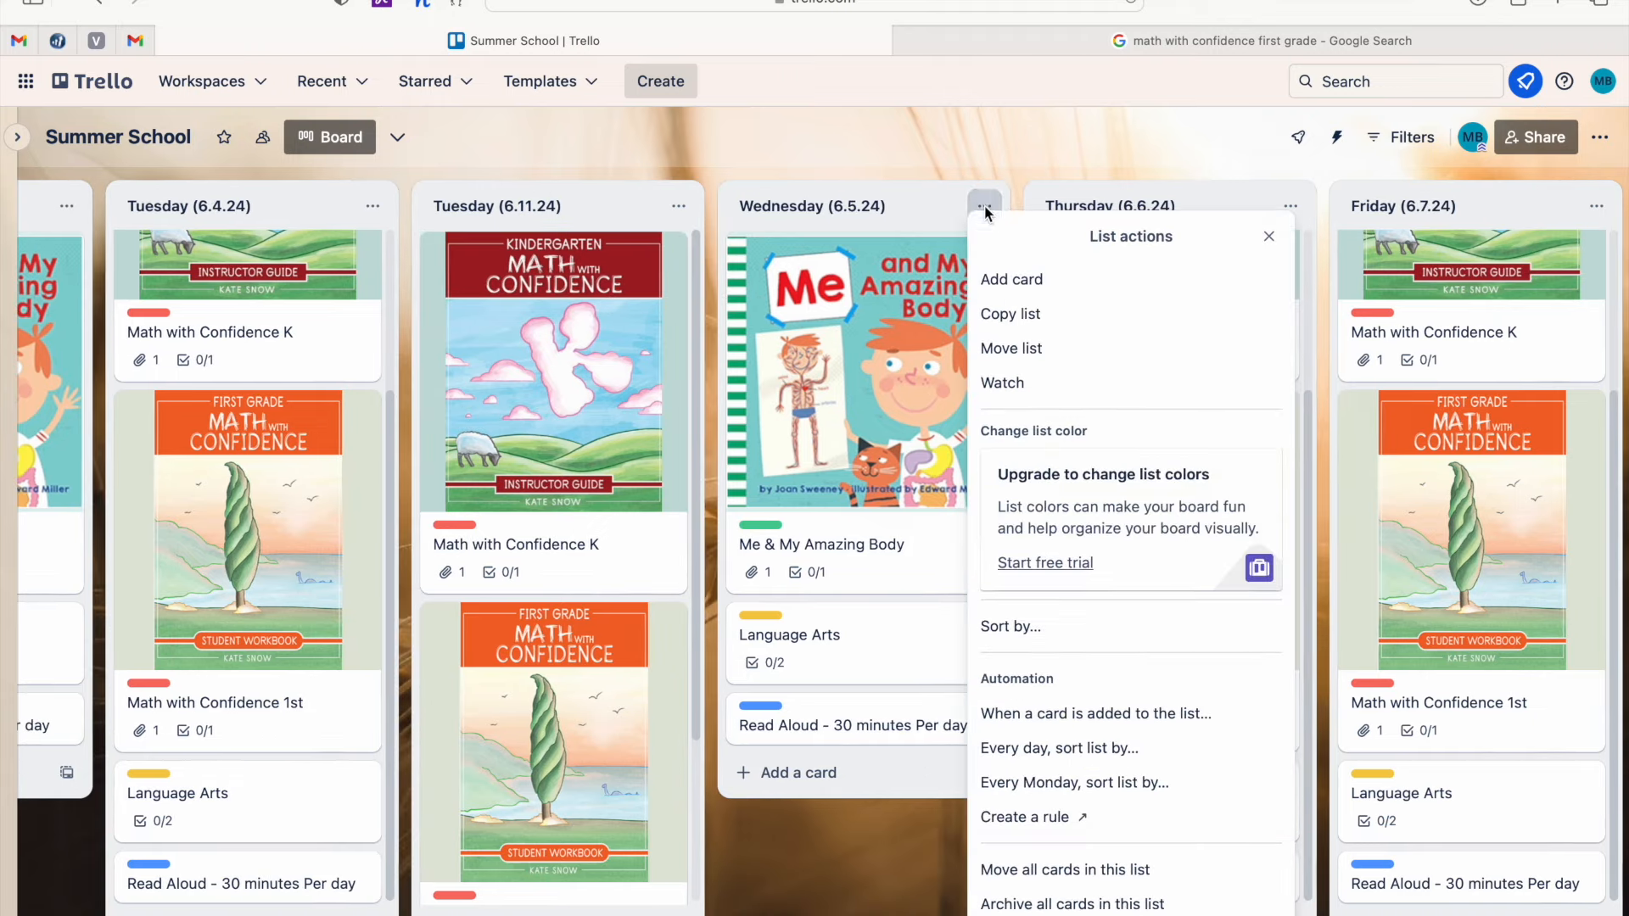
{"action": "left_click", "coordinate": [1036, 316]}
{"action": "left_click", "coordinate": [1109, 326]}
{"action": "type", "text": "12"}
{"action": "key", "text": "Return"}
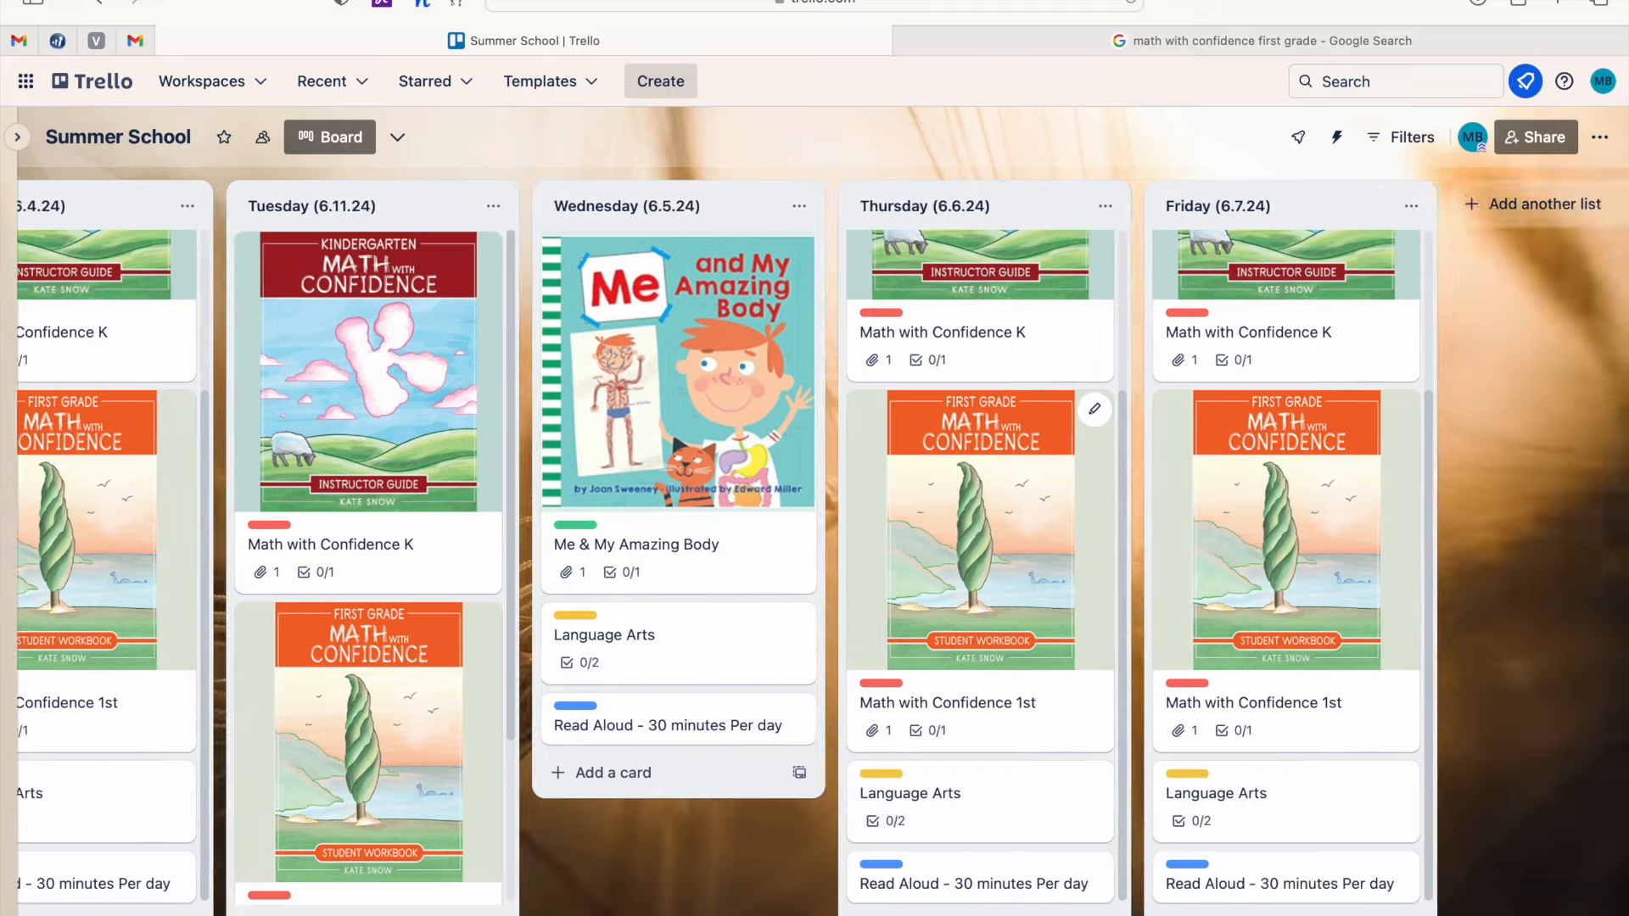
Copy the Thursday (6.6.24) list as "Thursday (6.13.24)".
{"action": "left_click", "coordinate": [1411, 205]}
{"action": "left_click", "coordinate": [1364, 316]}
{"action": "left_click", "coordinate": [1425, 452]}
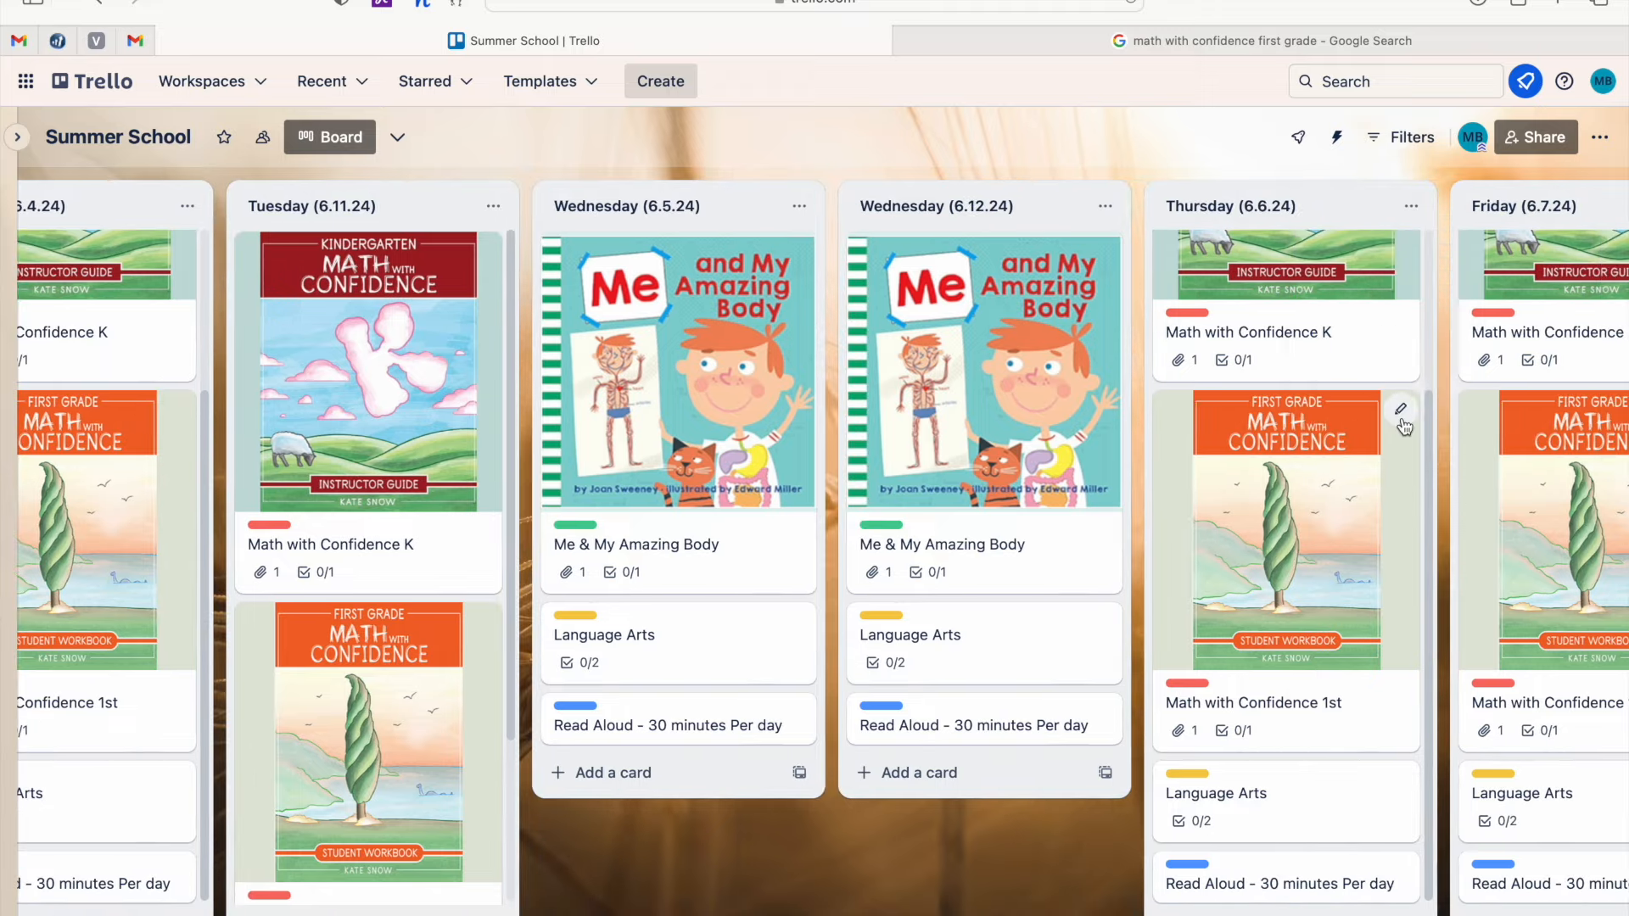
Copy the Friday (6.7.24) list as "Friday (6.14.24)".
{"action": "scroll", "coordinate": [1399, 418], "scroll_direction": "right", "scroll_amount": 5}
{"action": "left_click", "coordinate": [1334, 207]}
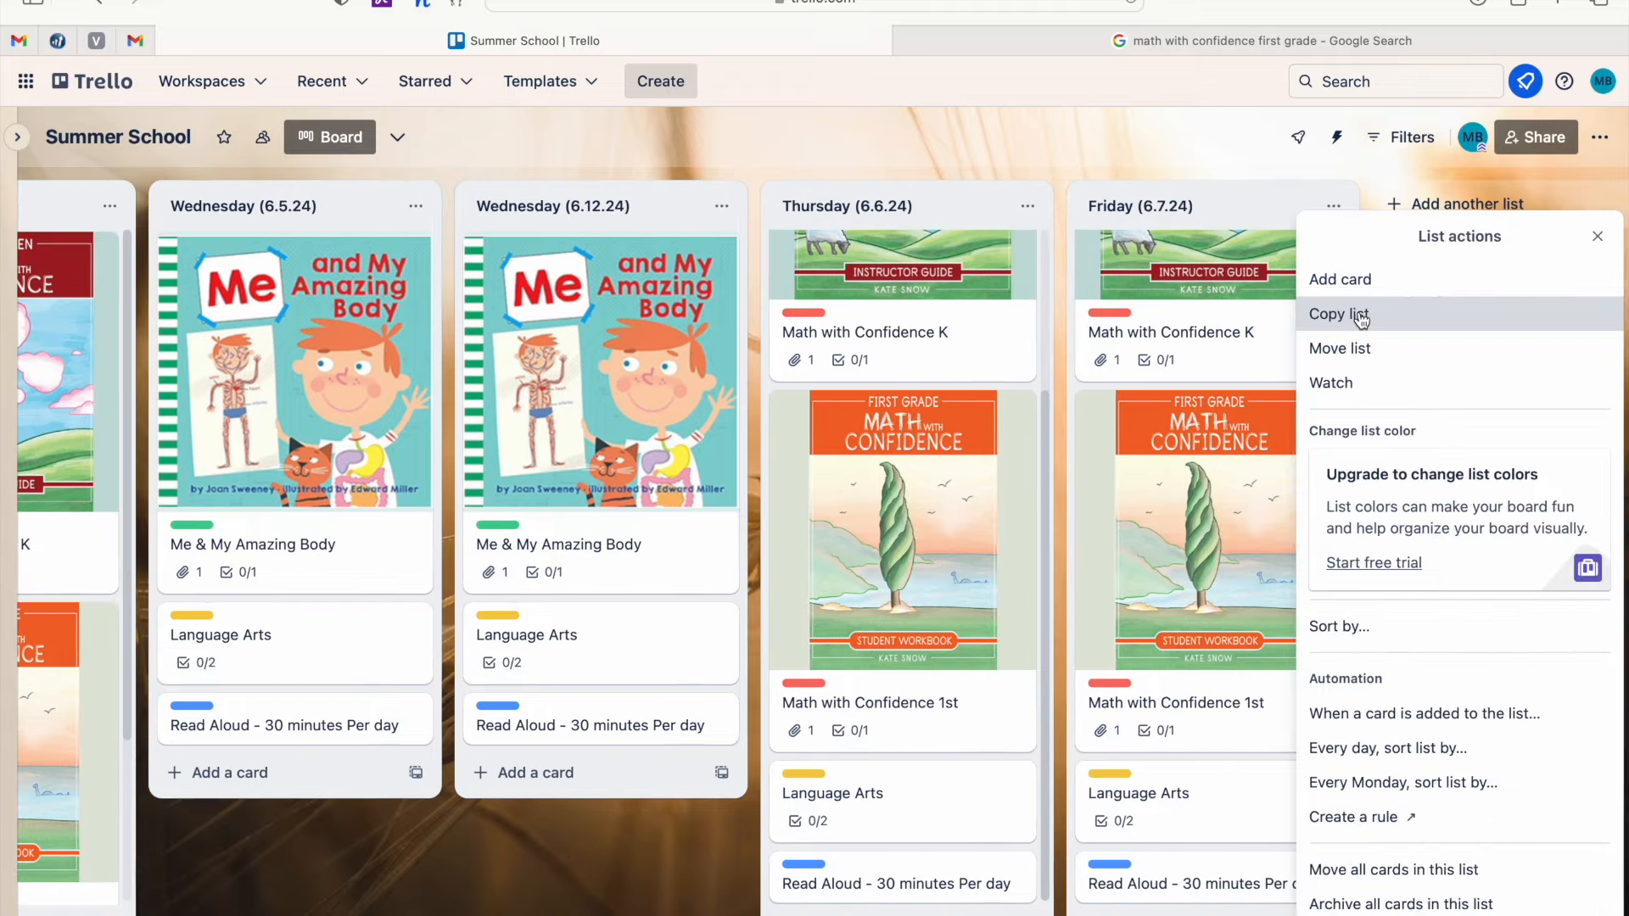
{"action": "left_click", "coordinate": [1363, 316]}
{"action": "left_click", "coordinate": [1394, 327]}
{"action": "key", "text": "BackSpace"}
{"action": "type", "text": "14"}
{"action": "left_click", "coordinate": [1375, 422]}
Add a new list named "Weekend" at the end of the board.
{"action": "scroll", "coordinate": [1181, 379], "scroll_direction": "right", "scroll_amount": 5}
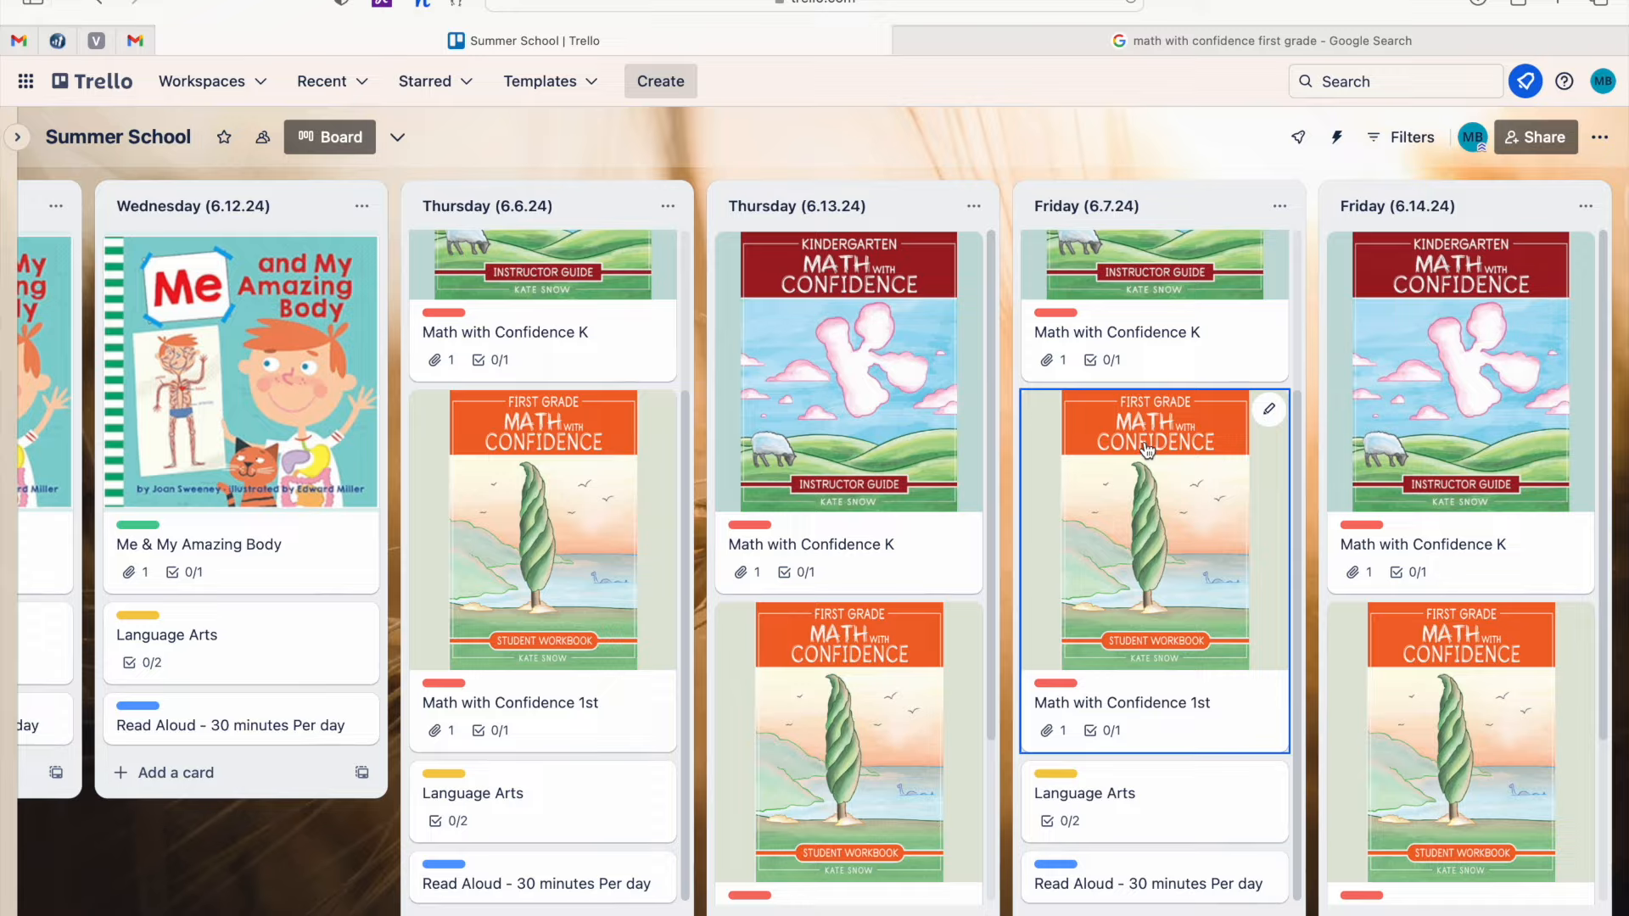
{"action": "scroll", "coordinate": [1146, 450], "scroll_direction": "right", "scroll_amount": 5}
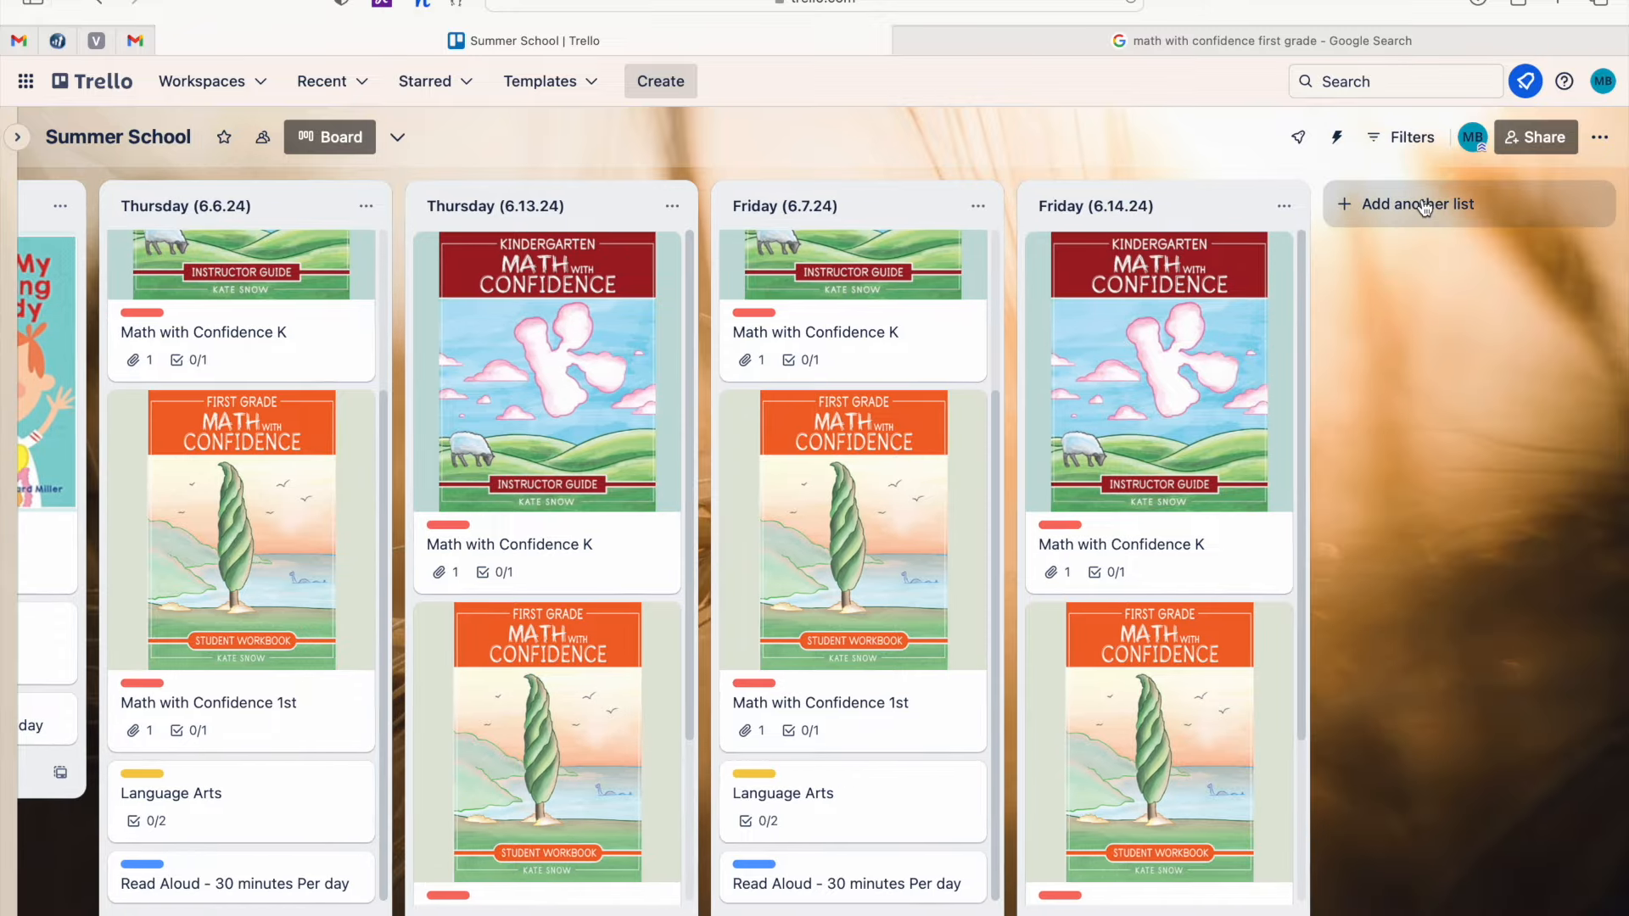
{"action": "left_click", "coordinate": [1424, 209]}
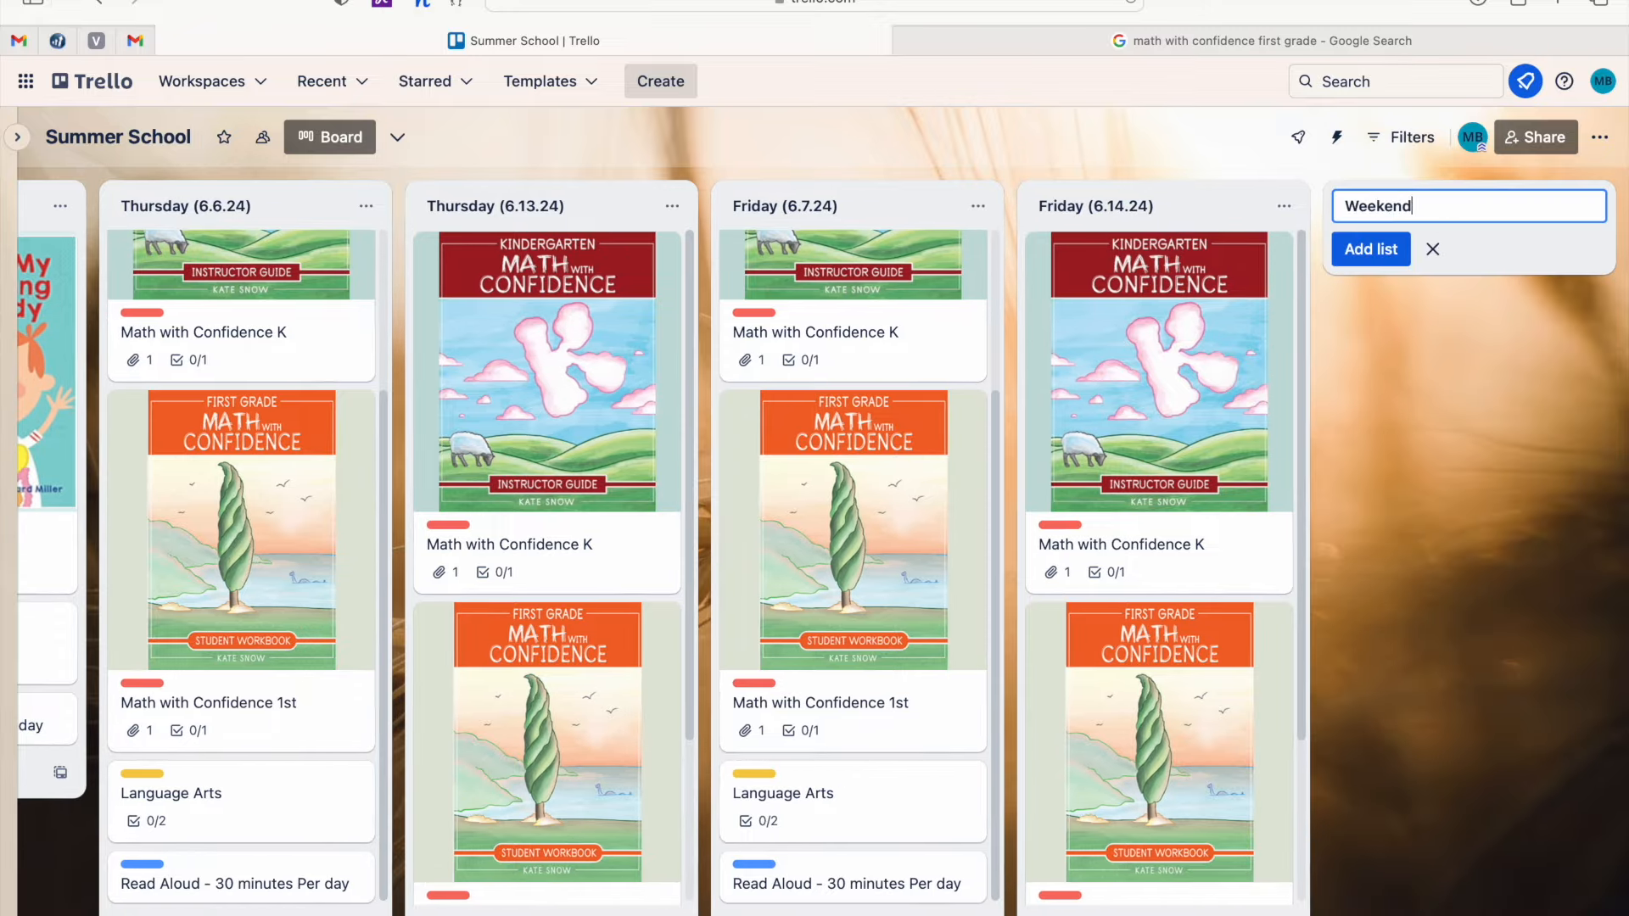
{"action": "key", "text": "Return"}
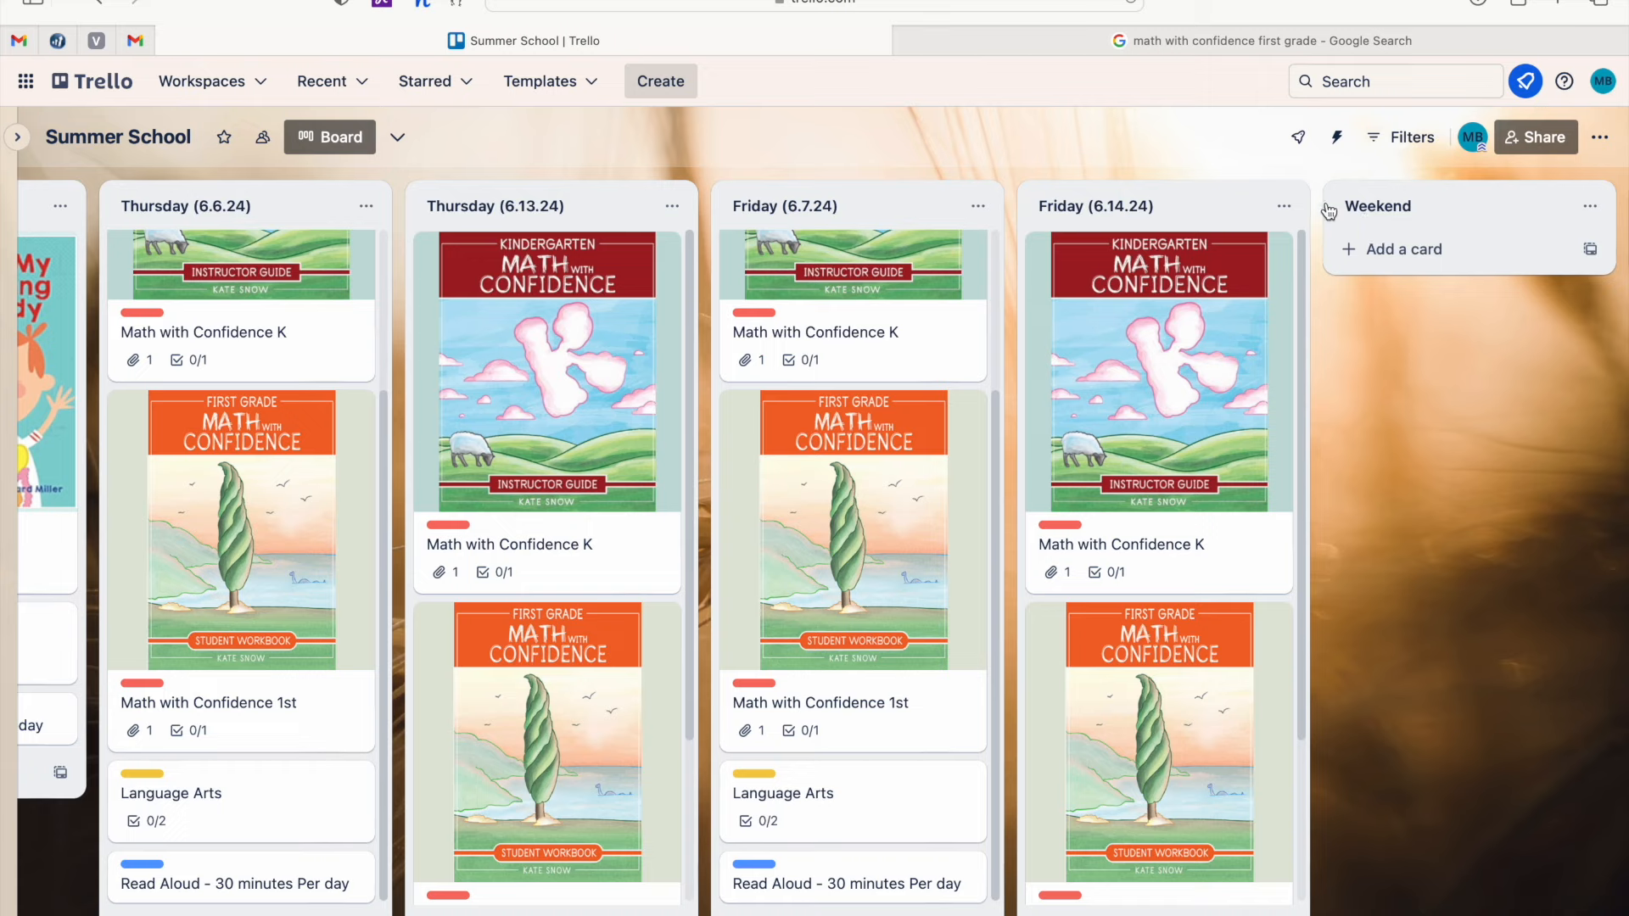
Move the Monday (6.10.24) list to position 11 on the Summer School board.
{"action": "scroll", "coordinate": [1166, 213], "scroll_direction": "left", "scroll_amount": 10}
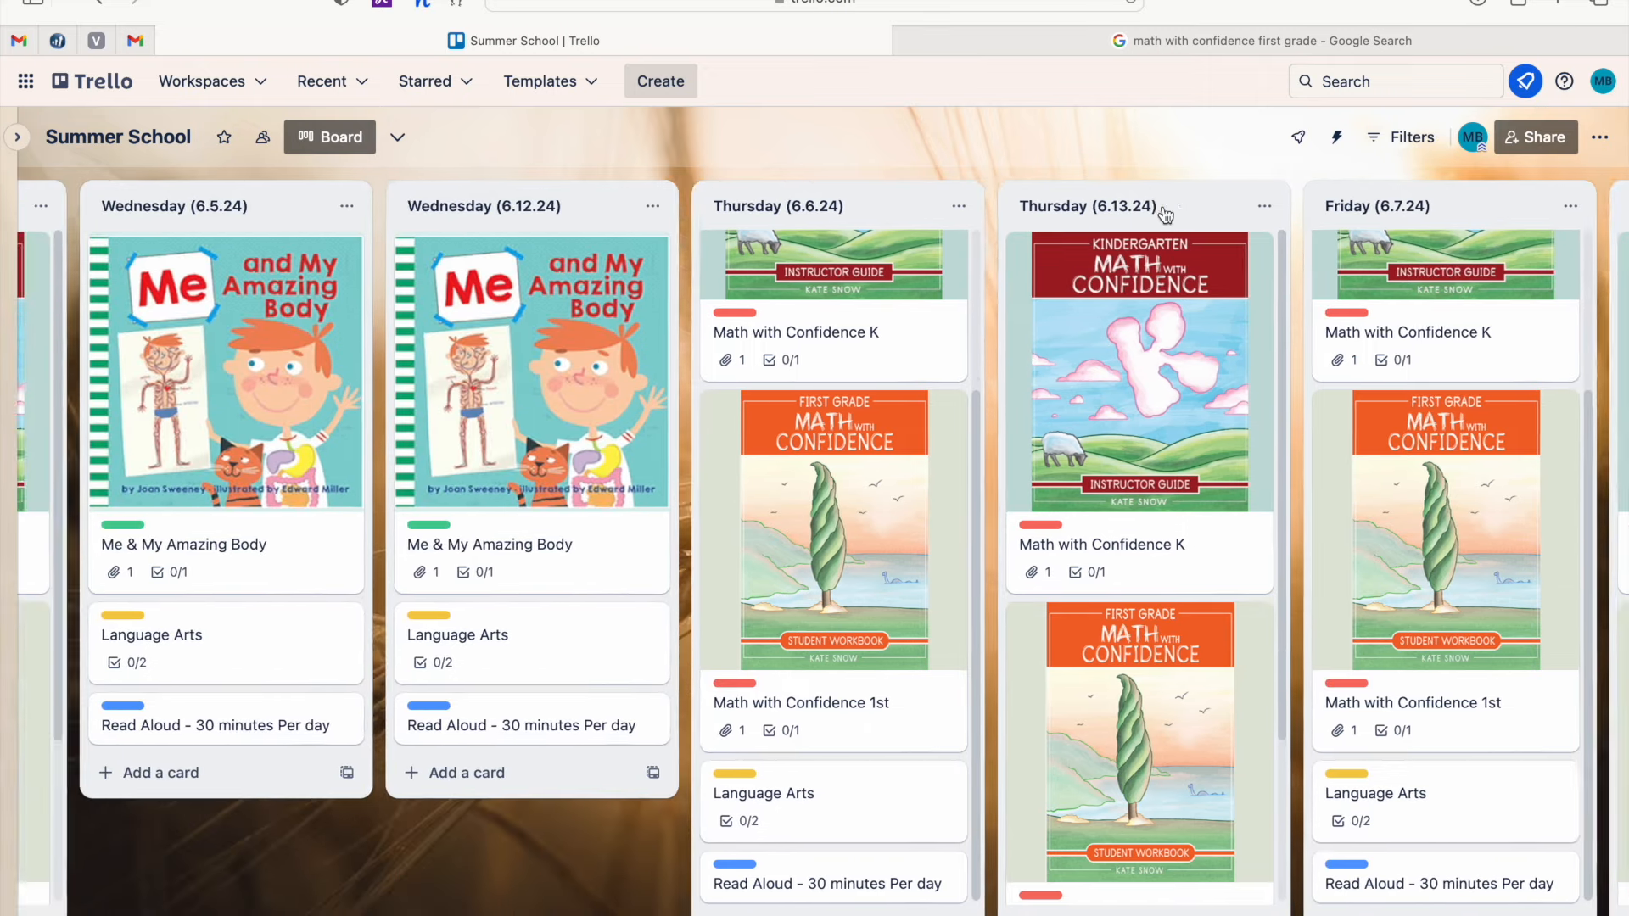
{"action": "scroll", "coordinate": [1166, 214], "scroll_direction": "left", "scroll_amount": 10}
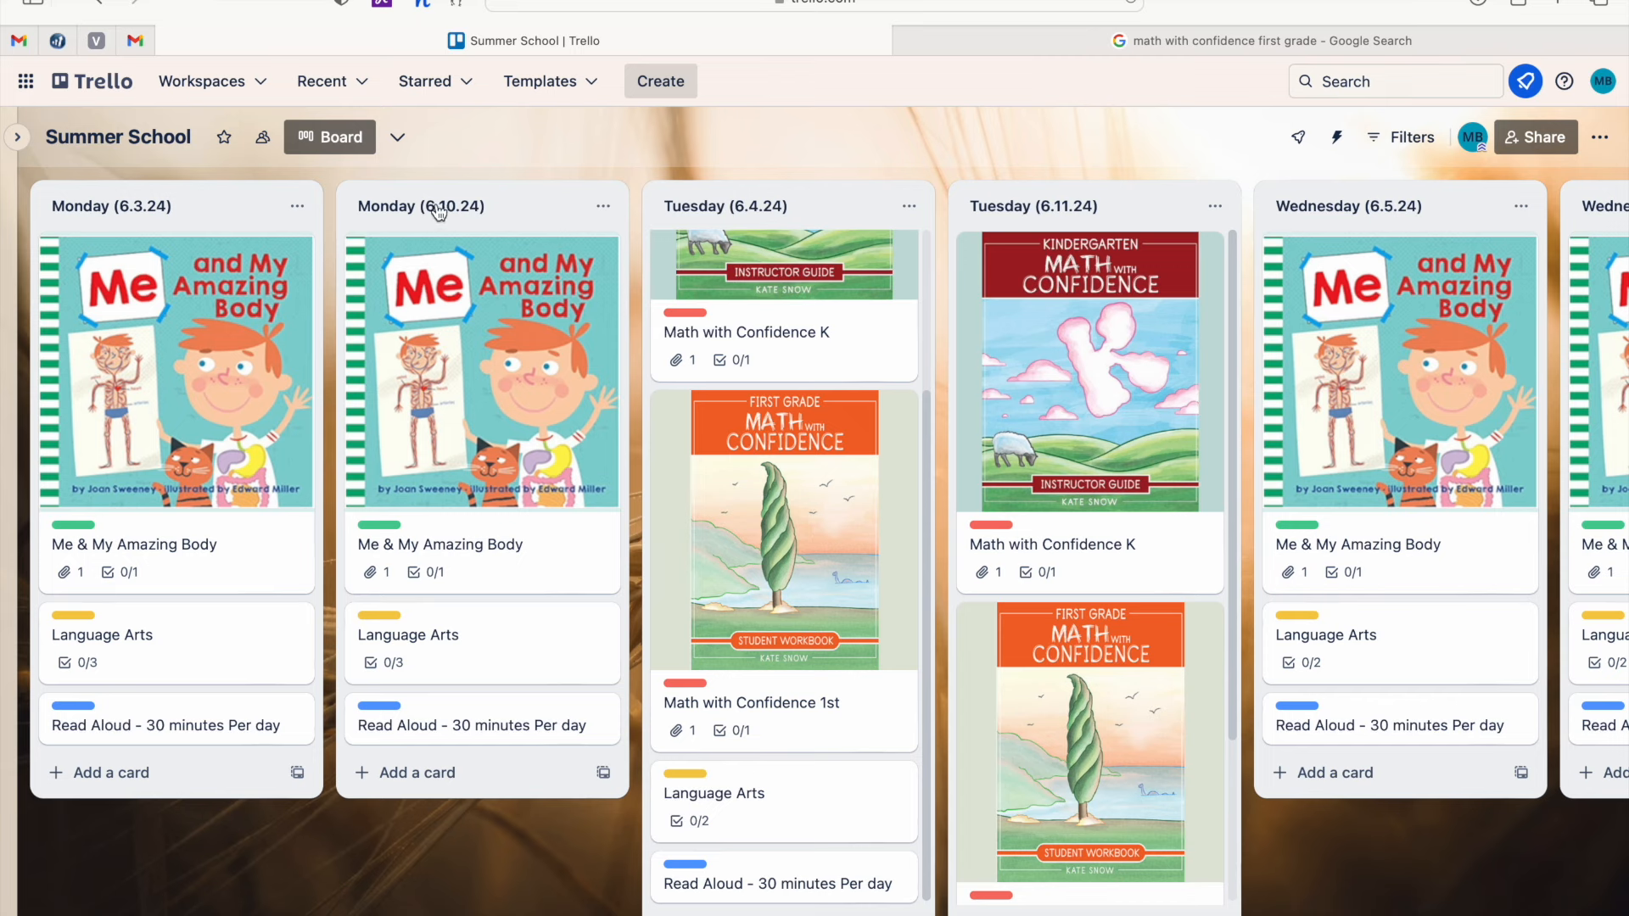
{"action": "left_click", "coordinate": [603, 208]}
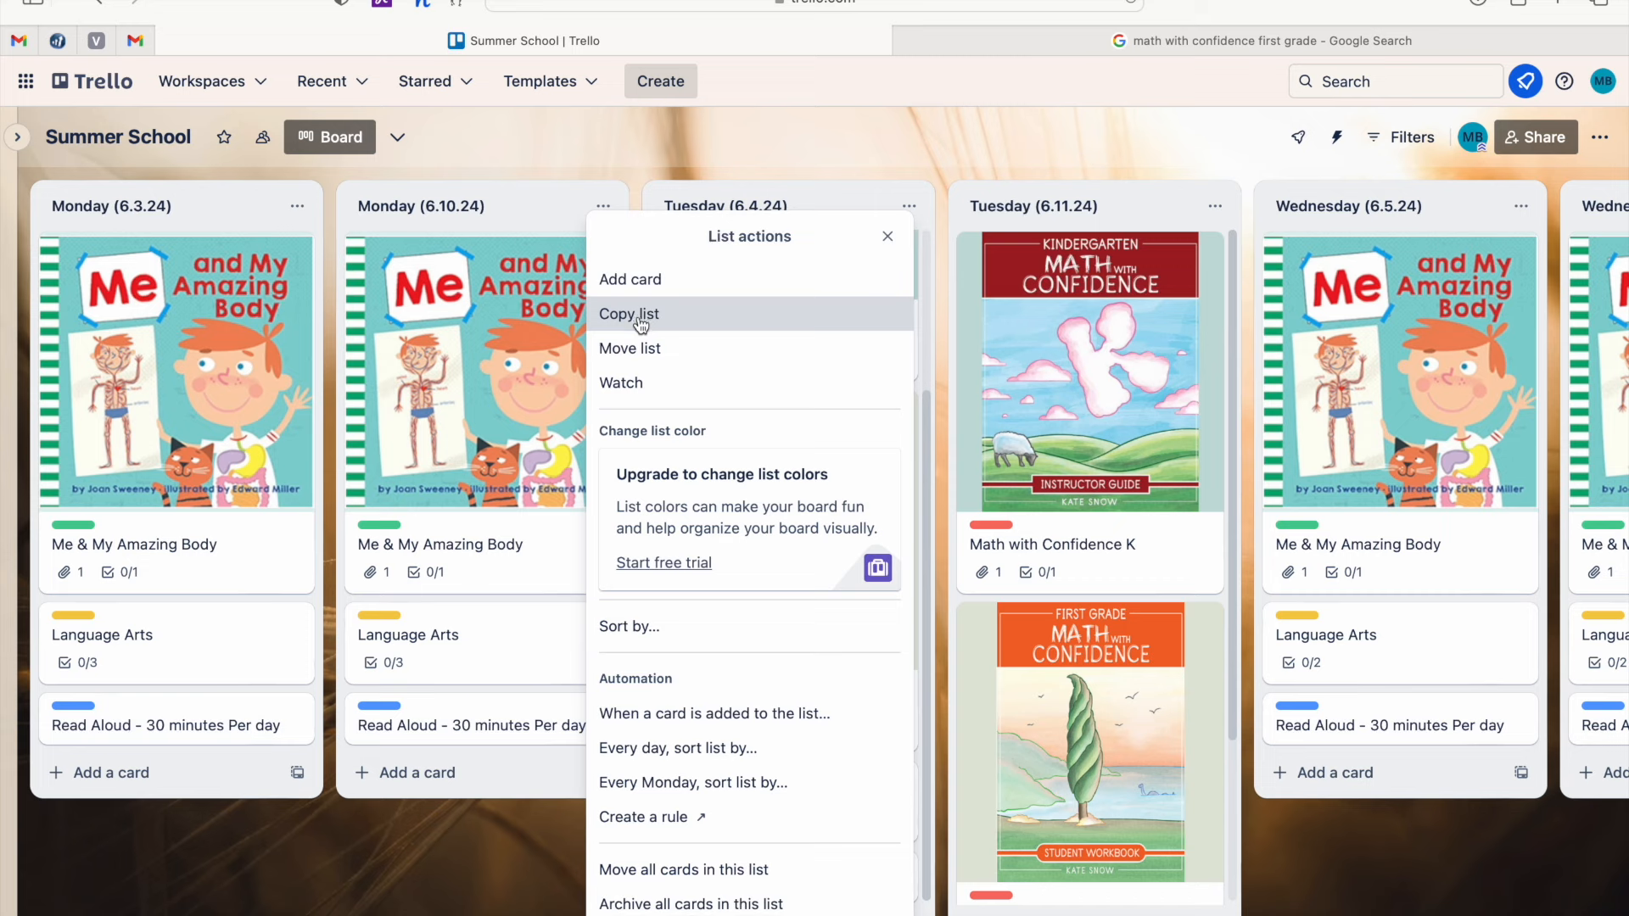
{"action": "left_click", "coordinate": [641, 351]}
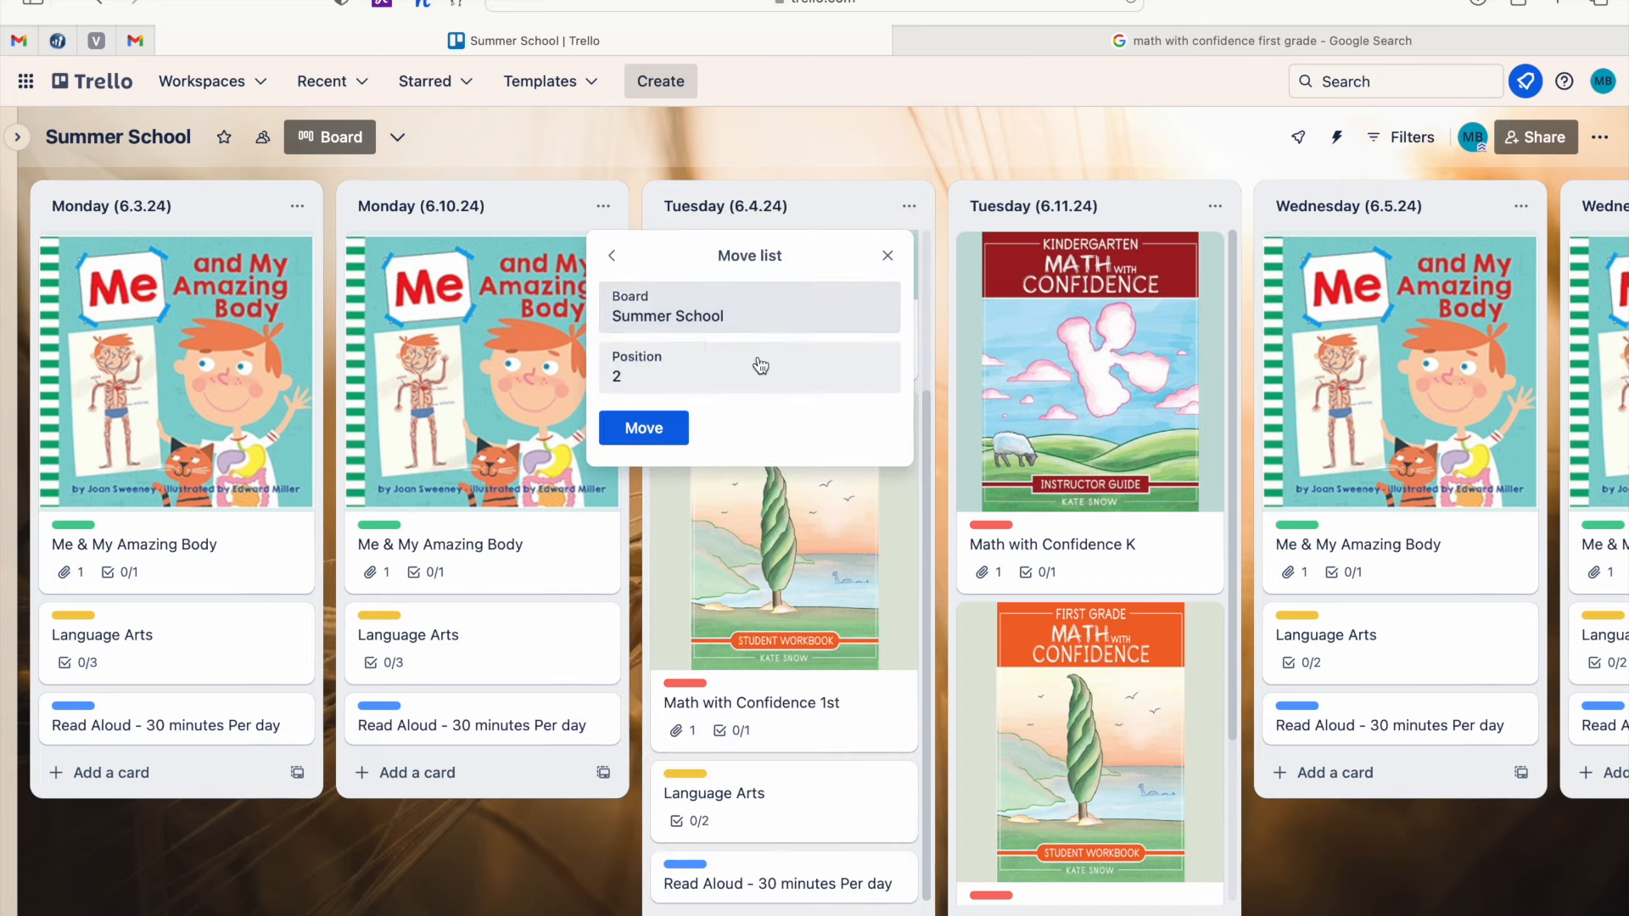
{"action": "left_click", "coordinate": [755, 372]}
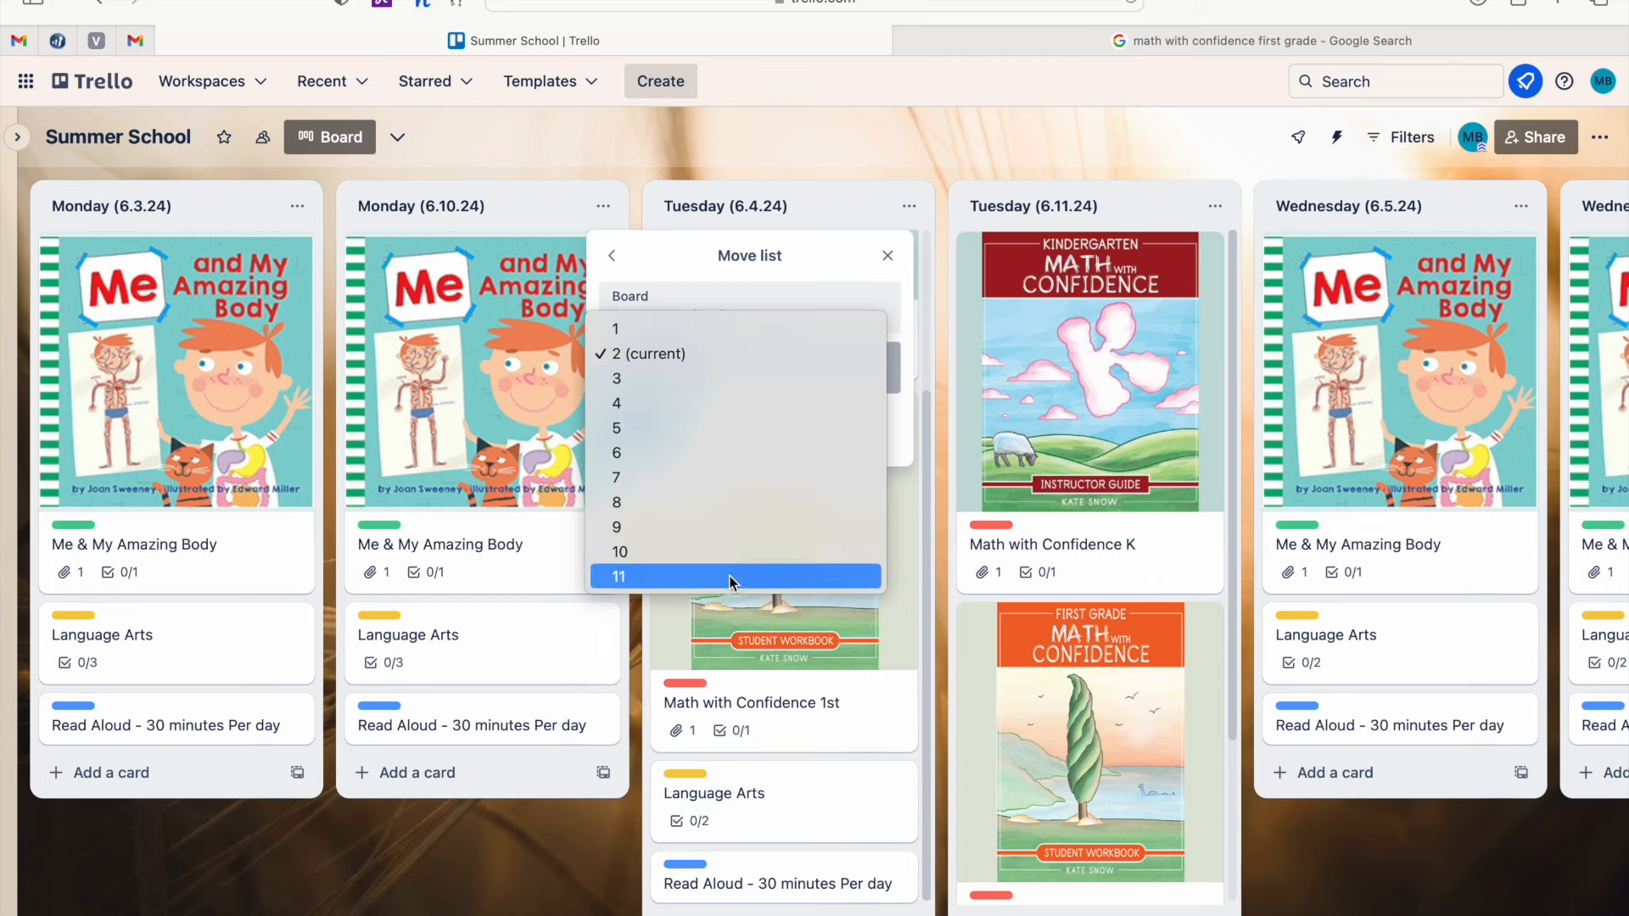
{"action": "left_click", "coordinate": [631, 577]}
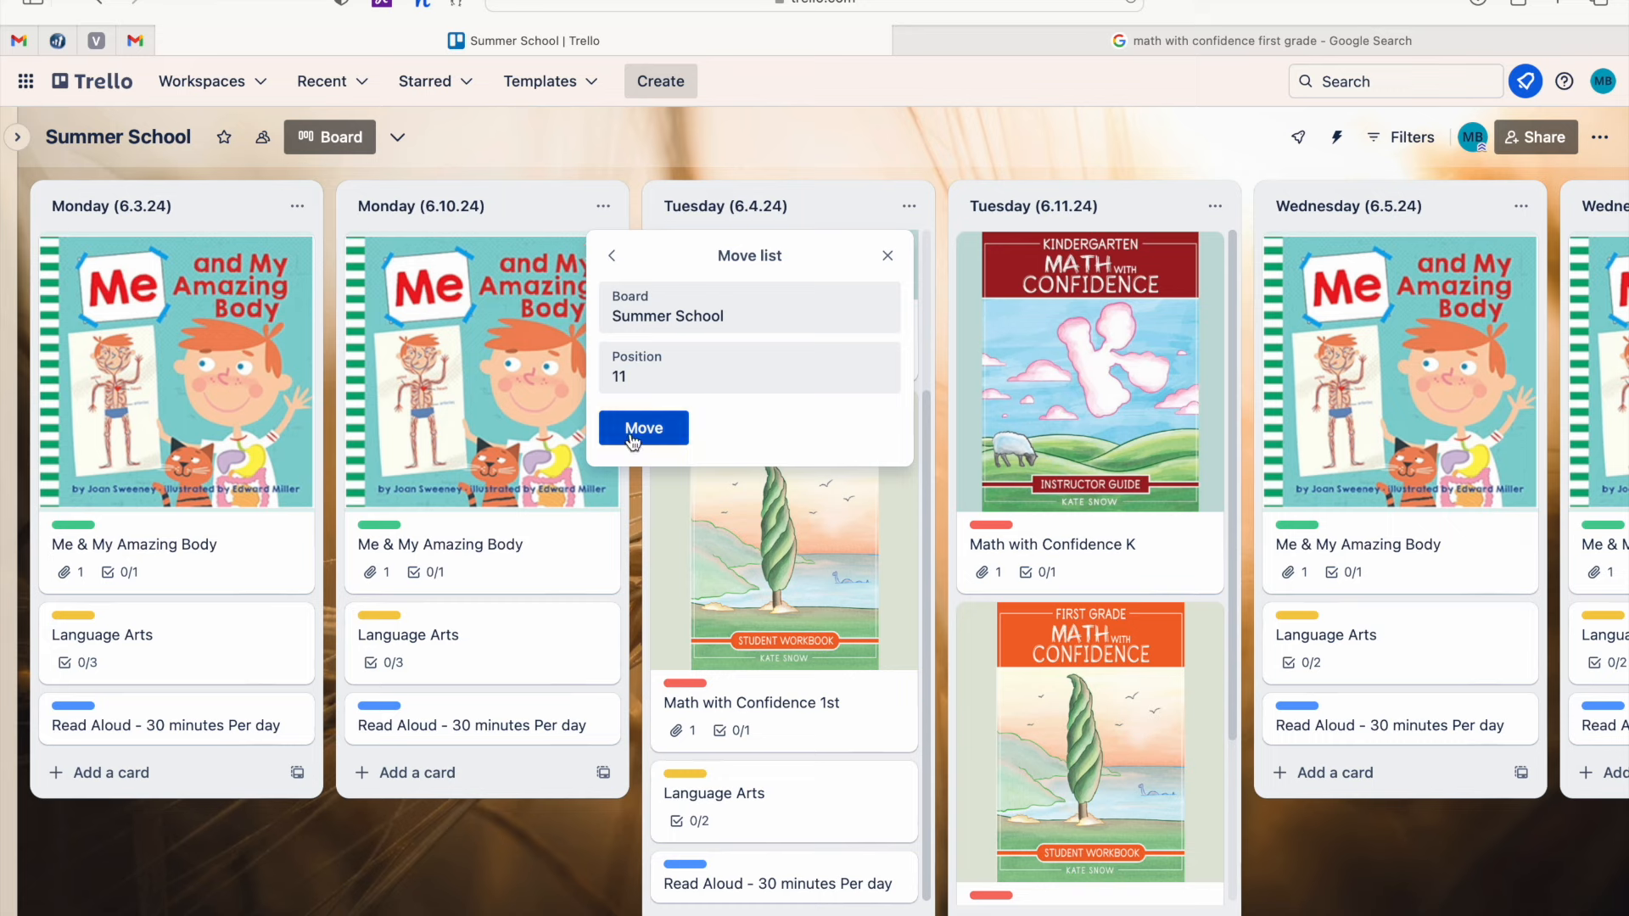
{"action": "left_click", "coordinate": [640, 434]}
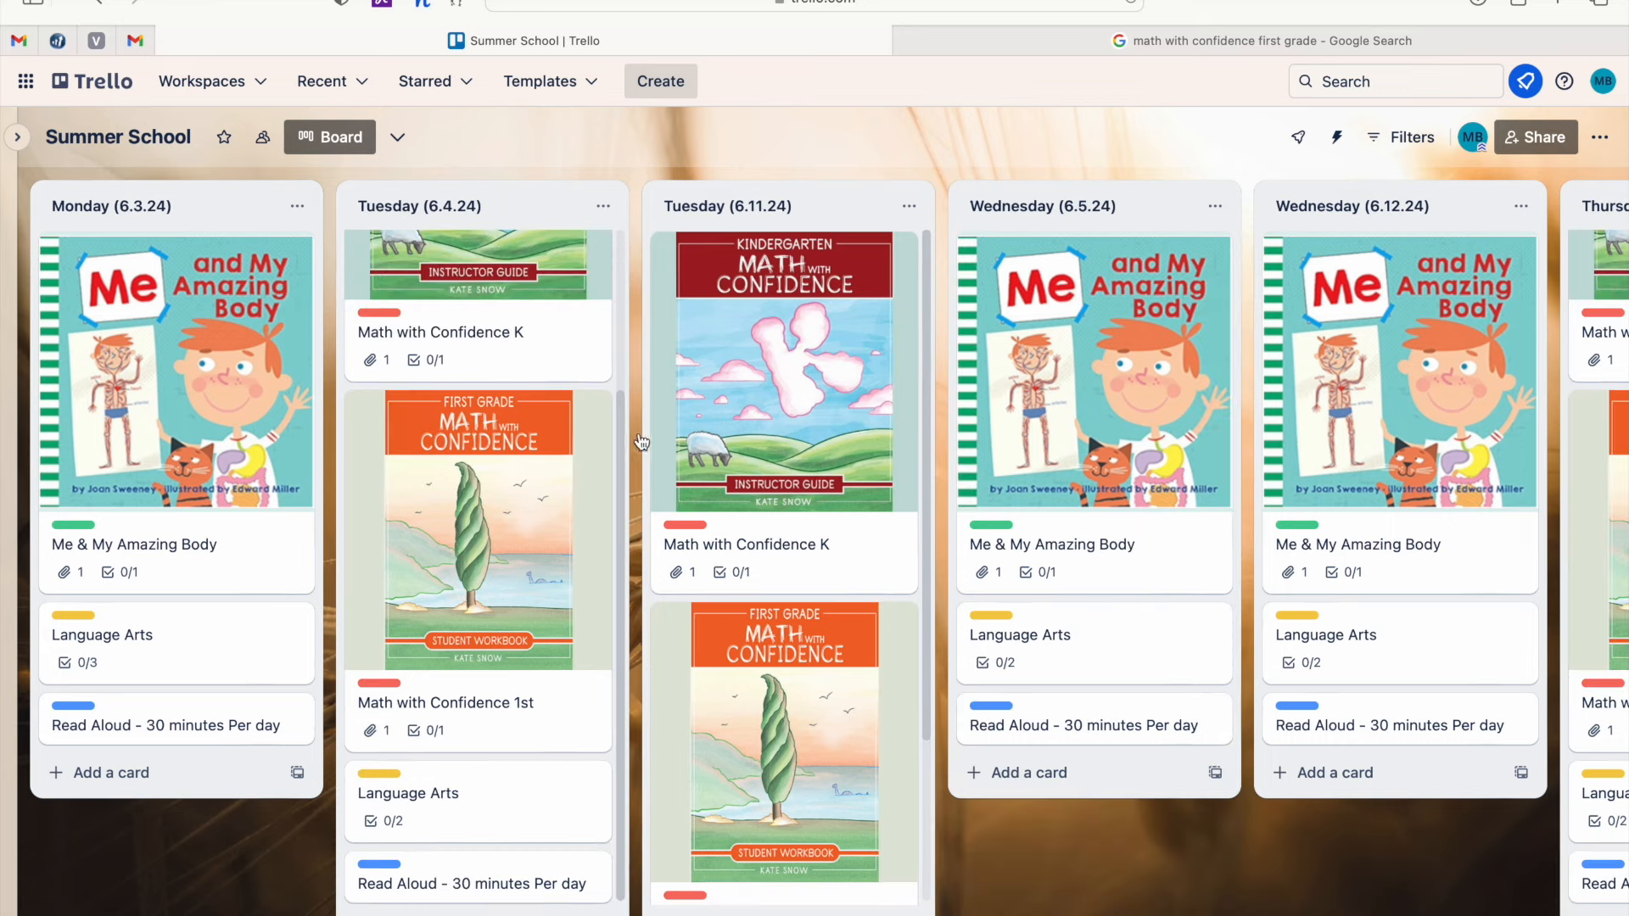
Move the Tuesday (6.11.24) list to position 11 on the Summer School board.
{"action": "left_click", "coordinate": [909, 206]}
{"action": "left_click", "coordinate": [934, 346]}
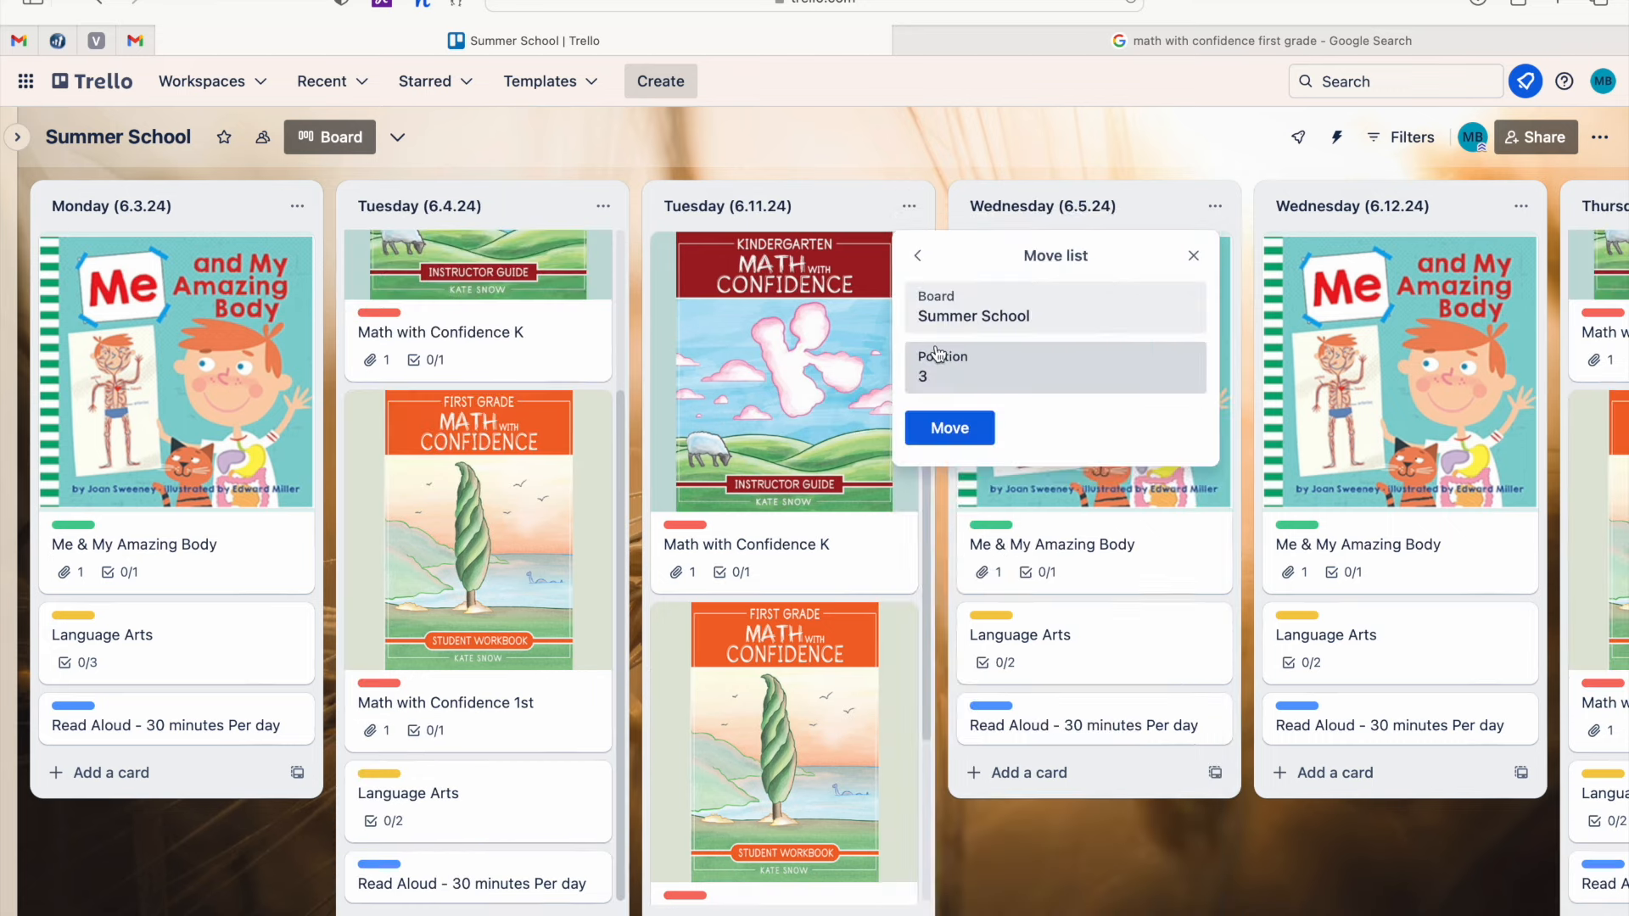
{"action": "left_click", "coordinate": [944, 373]}
{"action": "left_click", "coordinate": [945, 551]}
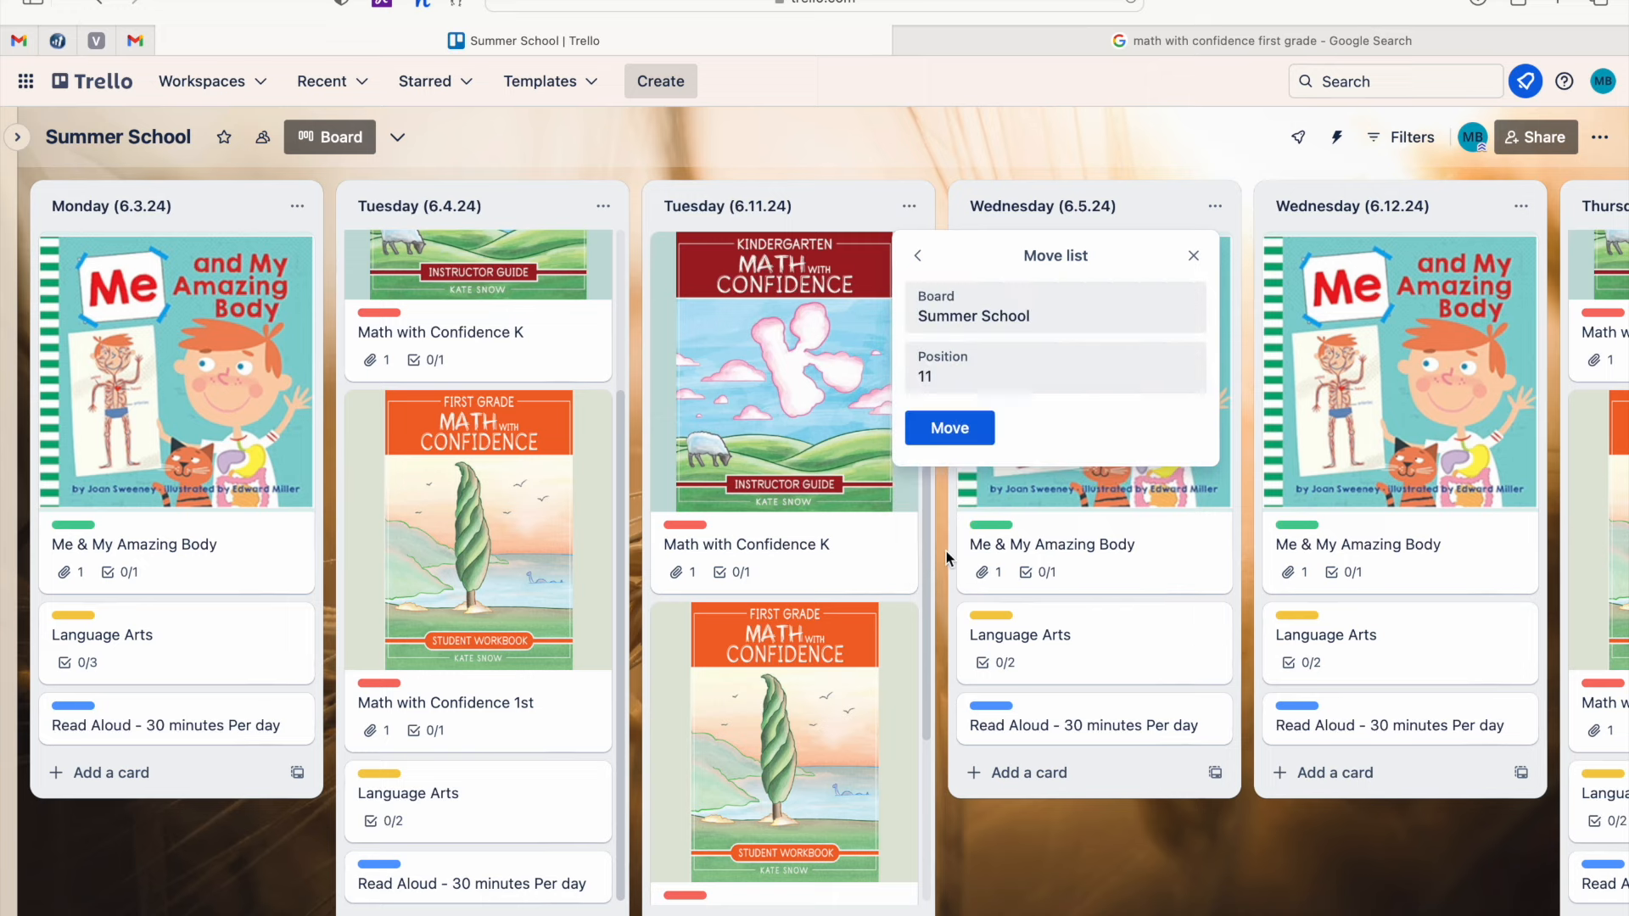
{"action": "left_click", "coordinate": [949, 433]}
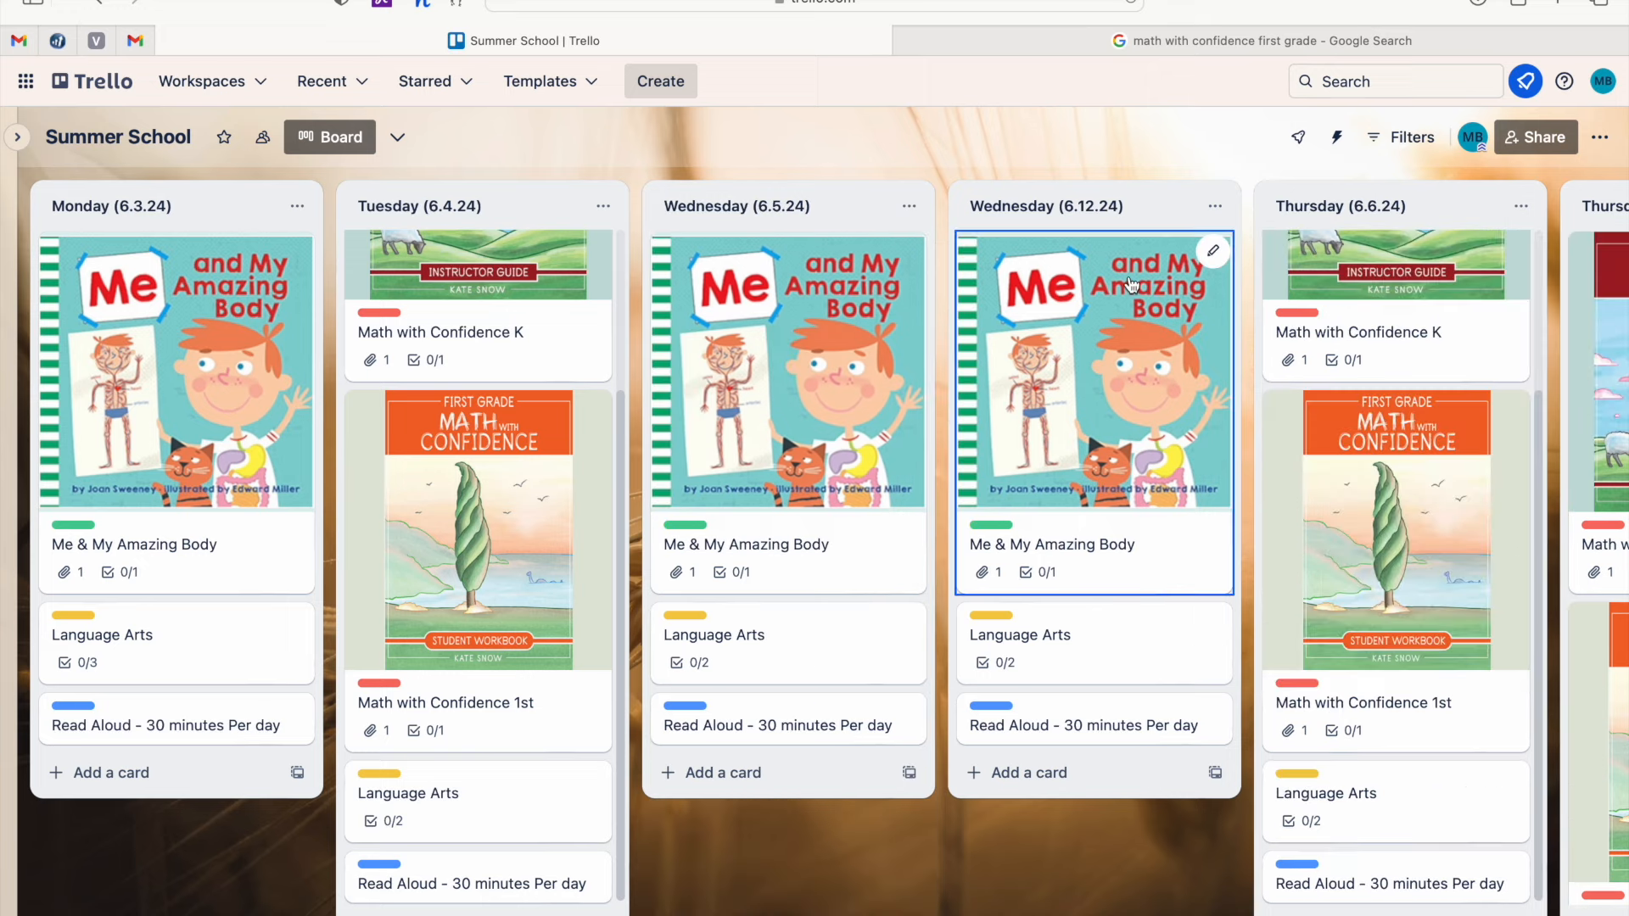
Move the Wednesday (6.12.24) list to the end of the Summer School board.
{"action": "left_click", "coordinate": [1214, 206]}
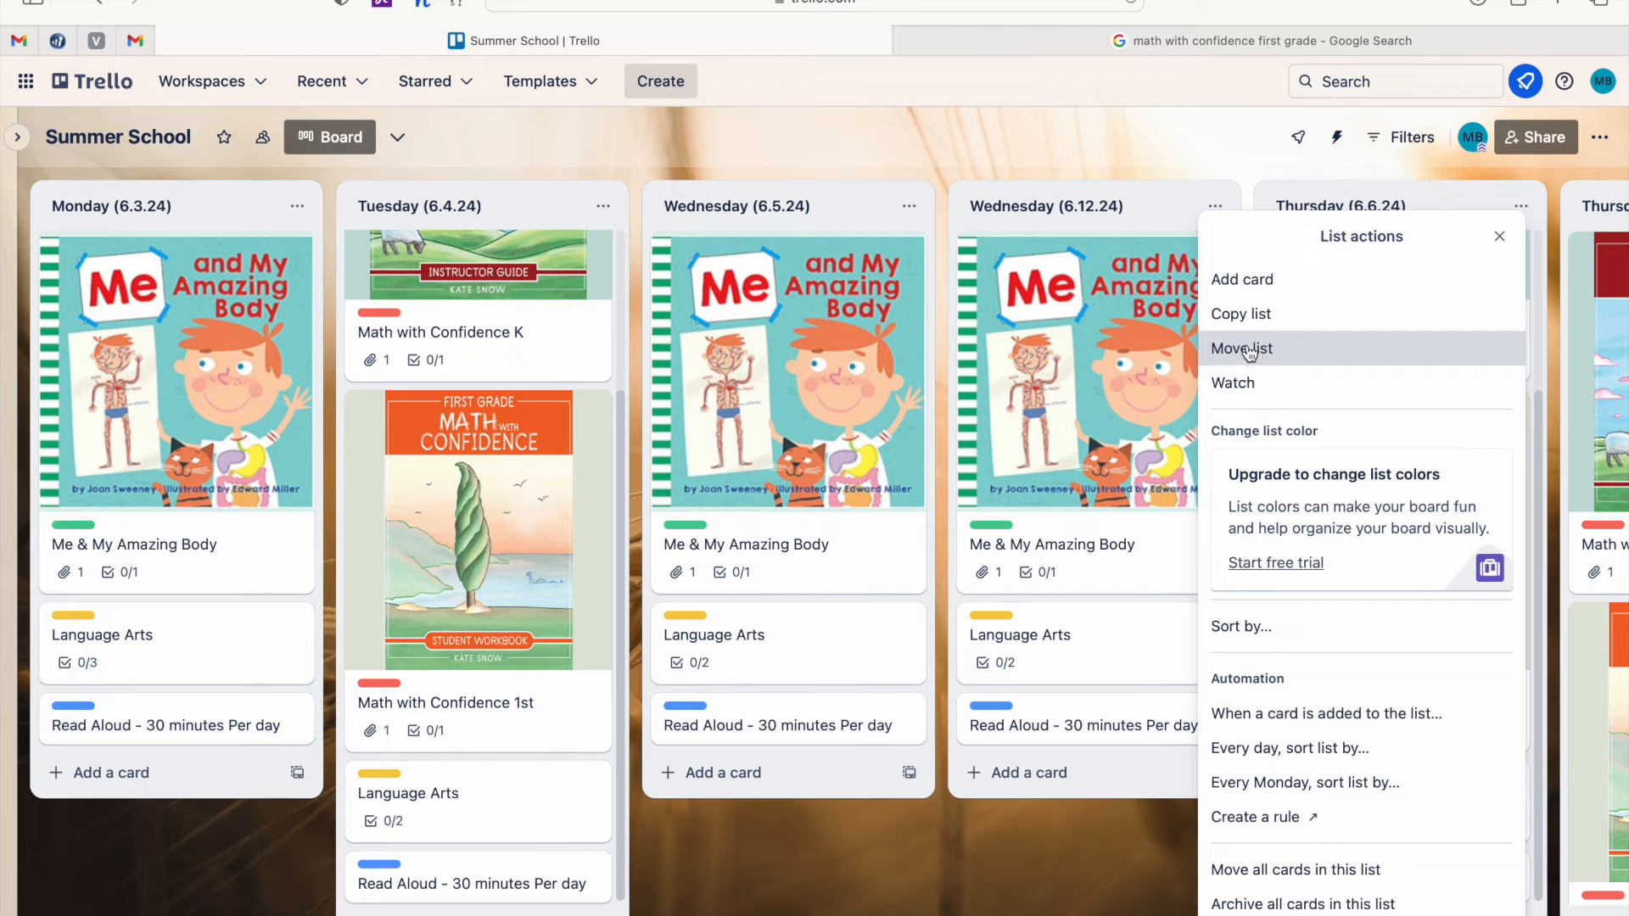
{"action": "left_click", "coordinate": [1249, 351]}
{"action": "left_click", "coordinate": [1253, 354]}
{"action": "left_click", "coordinate": [1272, 529]}
{"action": "left_click", "coordinate": [1256, 432]}
Move the Thursday (6.13.24) list to the end of the board, after Wednesday (6.12.24).
{"action": "scroll", "coordinate": [1324, 373], "scroll_direction": "right", "scroll_amount": 2}
{"action": "left_click", "coordinate": [1357, 206]}
{"action": "left_click", "coordinate": [1361, 351]}
{"action": "left_click", "coordinate": [1356, 368]}
{"action": "left_click", "coordinate": [1347, 502]}
{"action": "left_click", "coordinate": [1351, 429]}
Move the Friday (6.14.24) list to the end of the board, after Thursday (6.13.24).
{"action": "scroll", "coordinate": [1273, 373], "scroll_direction": "right", "scroll_amount": 5}
{"action": "left_click", "coordinate": [1148, 206]}
{"action": "left_click", "coordinate": [1169, 349]}
{"action": "left_click", "coordinate": [1189, 428]}
{"action": "left_click", "coordinate": [1150, 208]}
{"action": "left_click", "coordinate": [1167, 350]}
{"action": "left_click", "coordinate": [1178, 360]}
{"action": "left_click", "coordinate": [1182, 477]}
{"action": "left_click", "coordinate": [1183, 428]}
Check the order of the first-week lists and the copied second-week lists, including the top cards of each day.
{"action": "scroll", "coordinate": [721, 424], "scroll_direction": "left", "scroll_amount": 8}
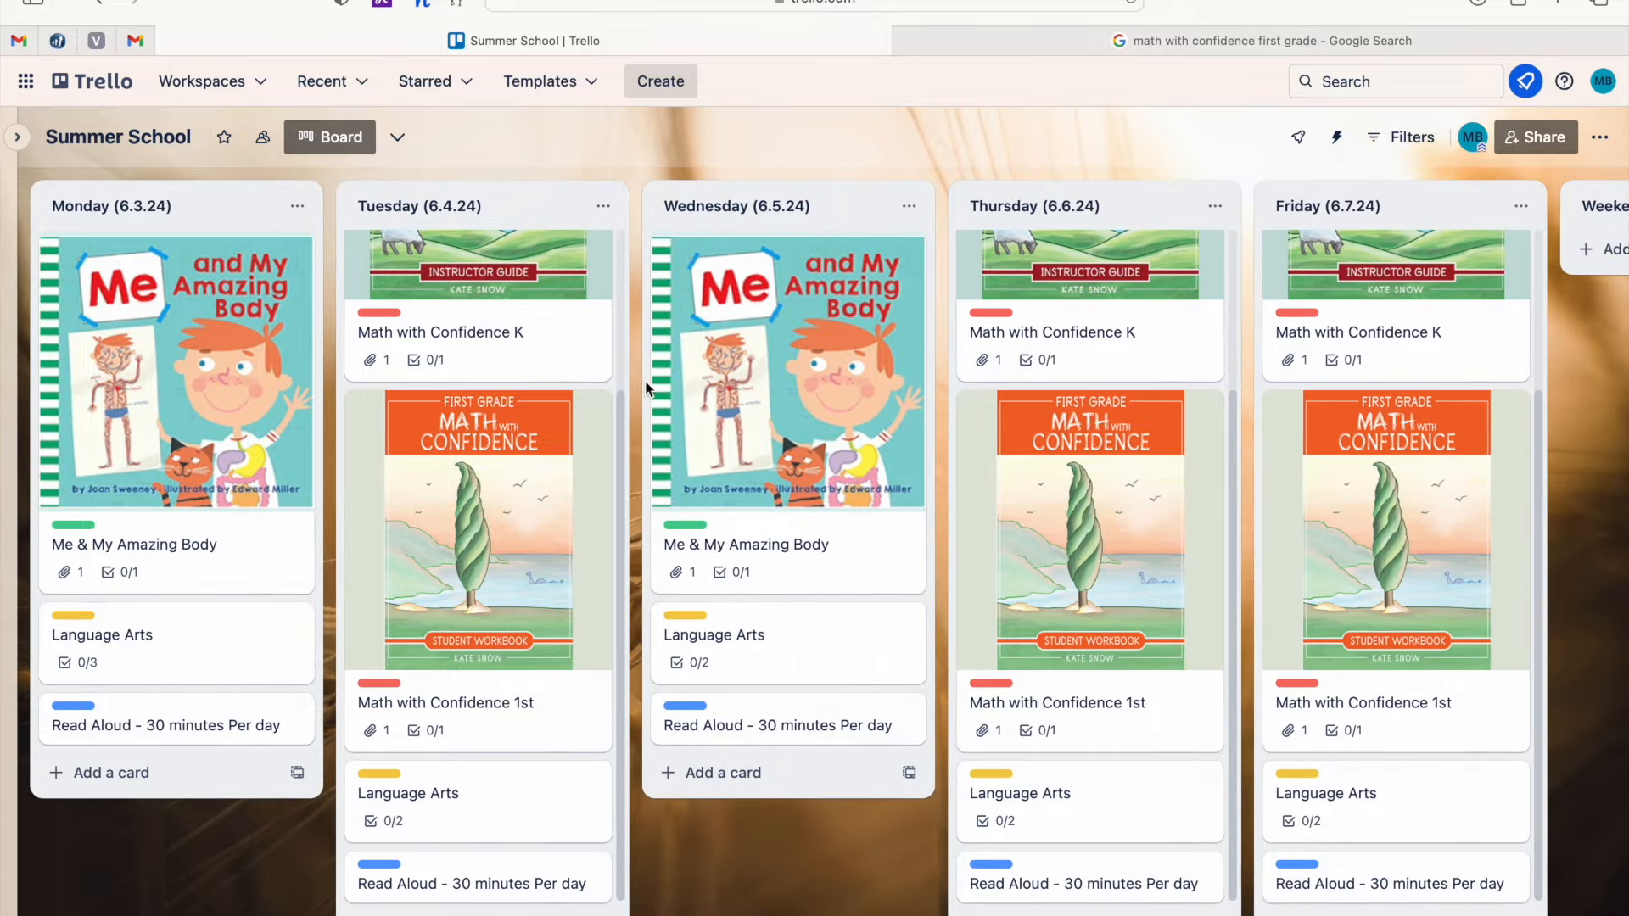
{"action": "scroll", "coordinate": [576, 280], "scroll_direction": "up", "scroll_amount": 3}
{"action": "scroll", "coordinate": [1188, 280], "scroll_direction": "up", "scroll_amount": 3}
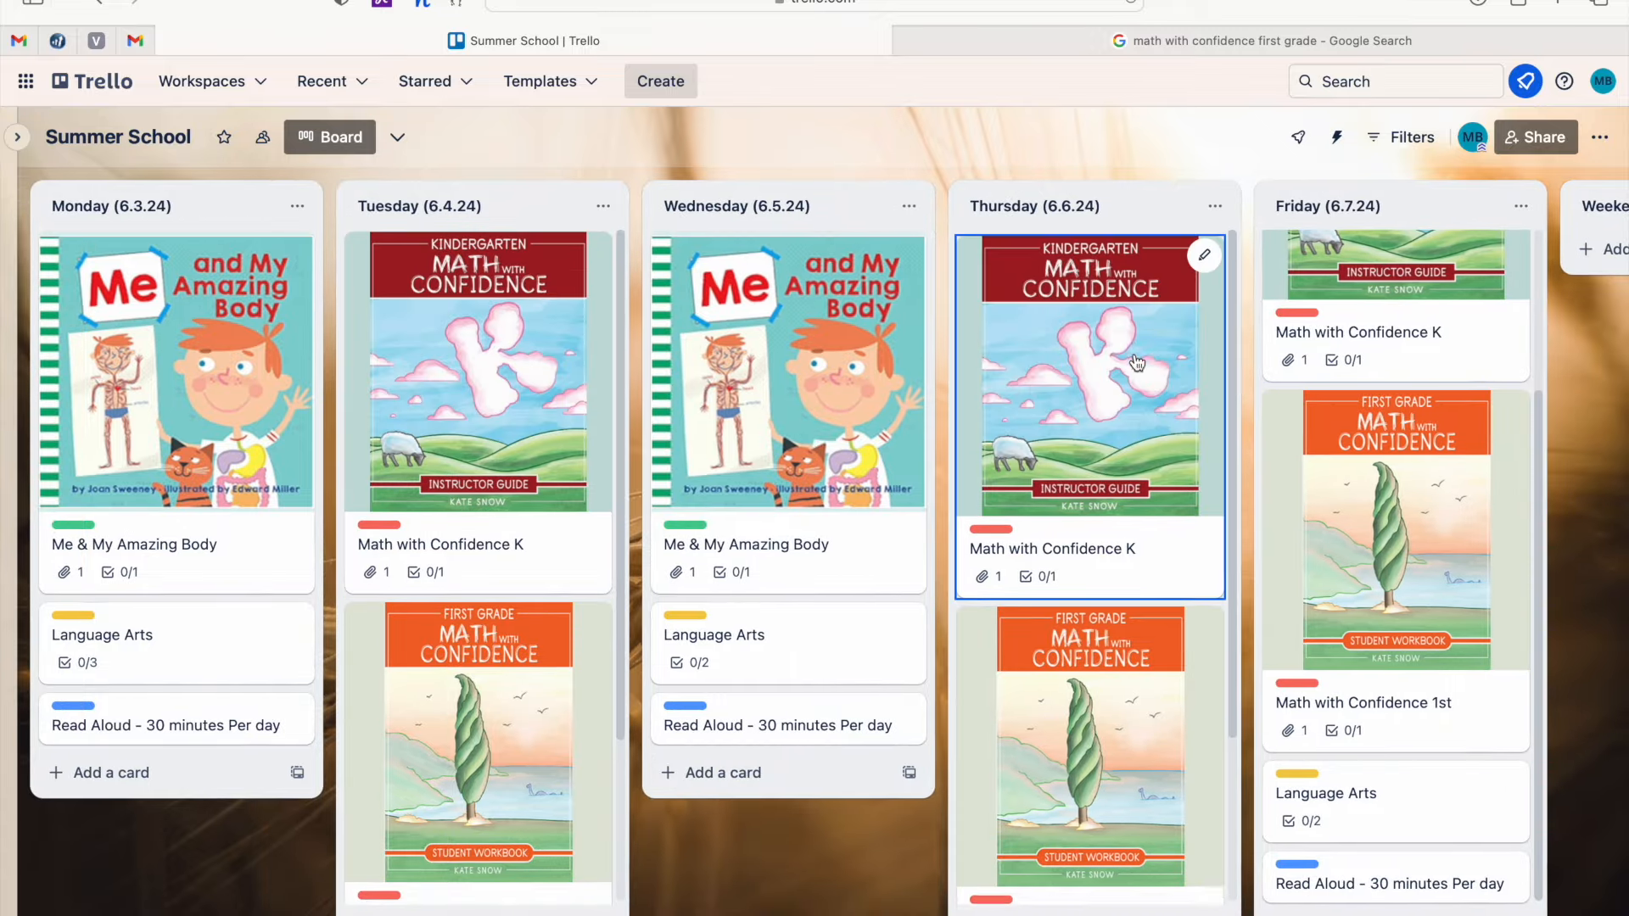
{"action": "scroll", "coordinate": [1424, 342], "scroll_direction": "up", "scroll_amount": 3}
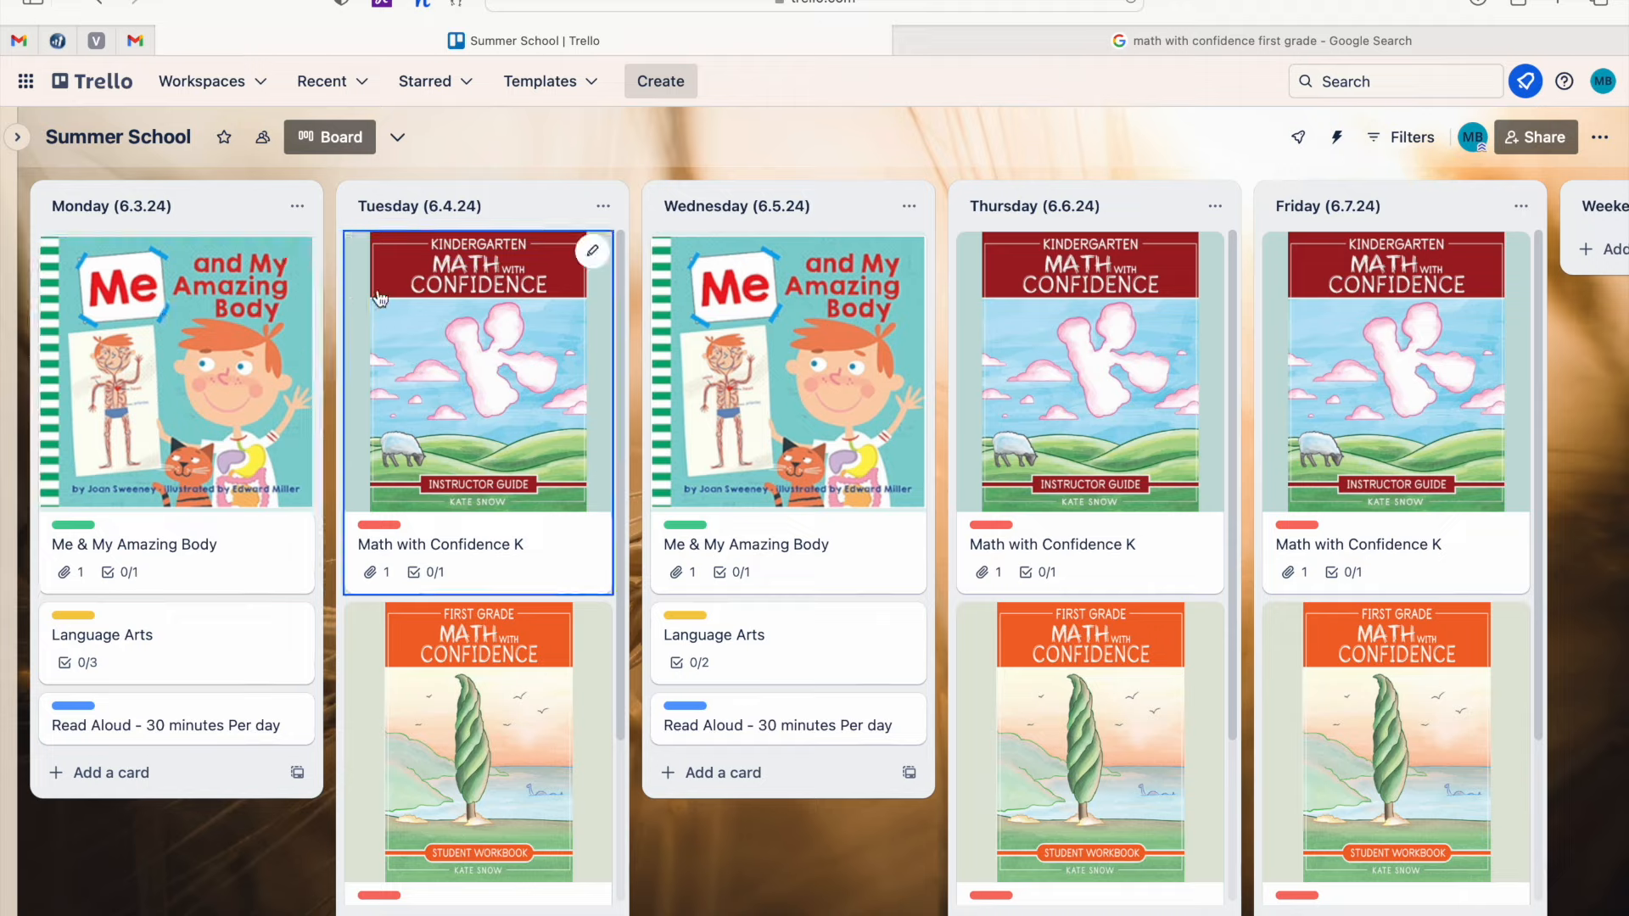
{"action": "scroll", "coordinate": [1427, 340], "scroll_direction": "right", "scroll_amount": 5}
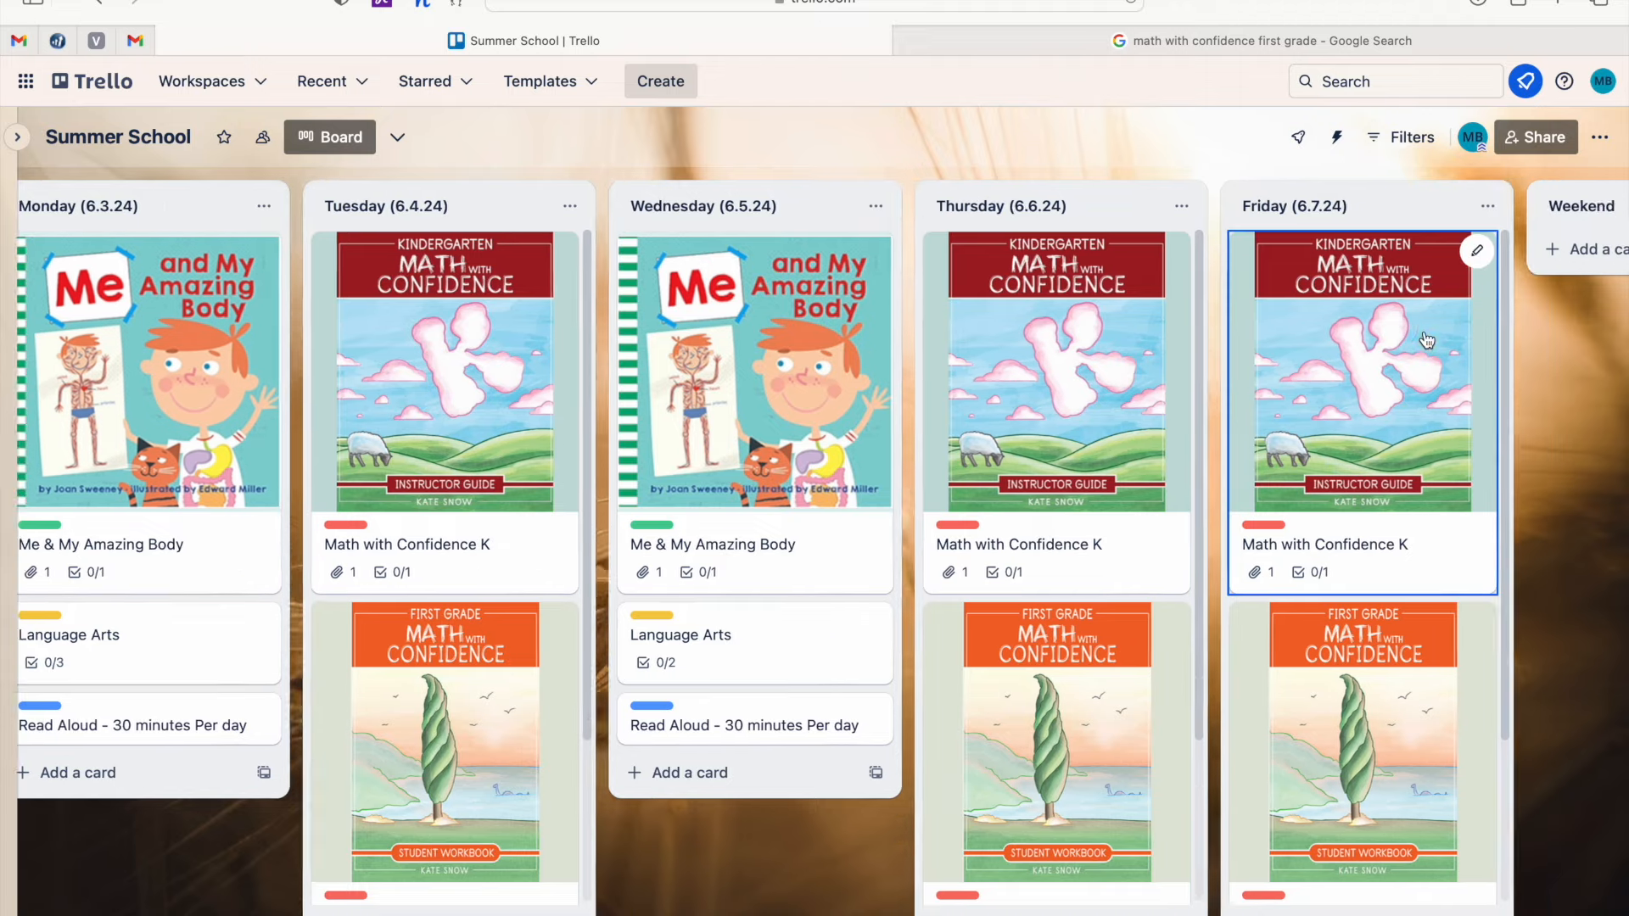
{"action": "scroll", "coordinate": [1434, 242], "scroll_direction": "right", "scroll_amount": 15}
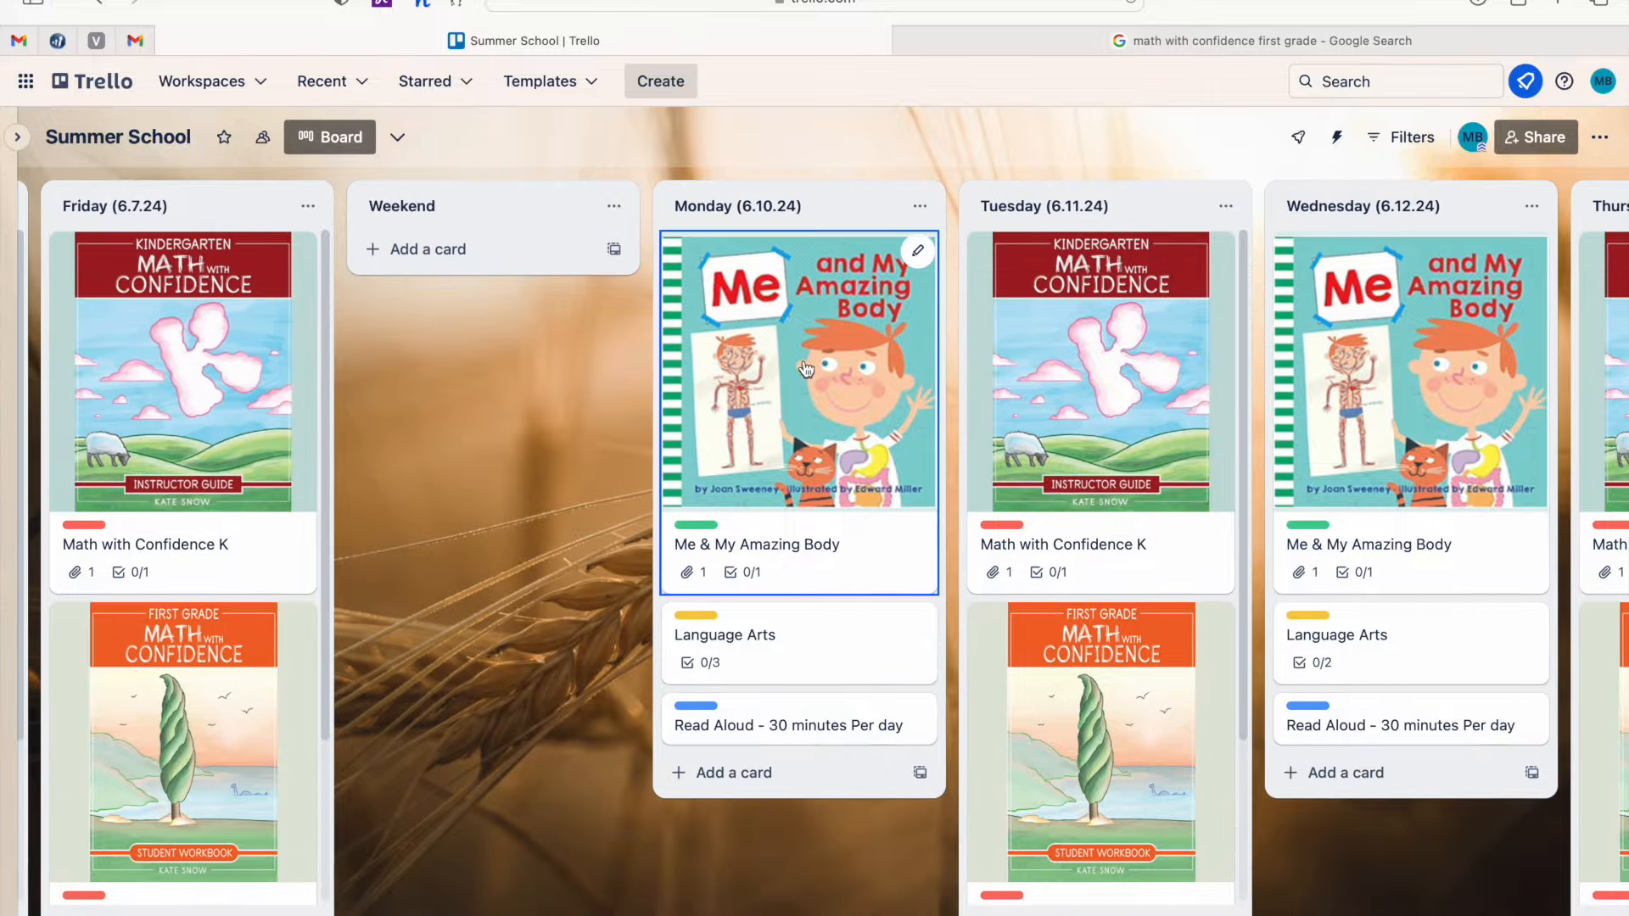
{"action": "scroll", "coordinate": [1442, 356], "scroll_direction": "right", "scroll_amount": 3}
{"action": "scroll", "coordinate": [1442, 356], "scroll_direction": "right", "scroll_amount": 3}
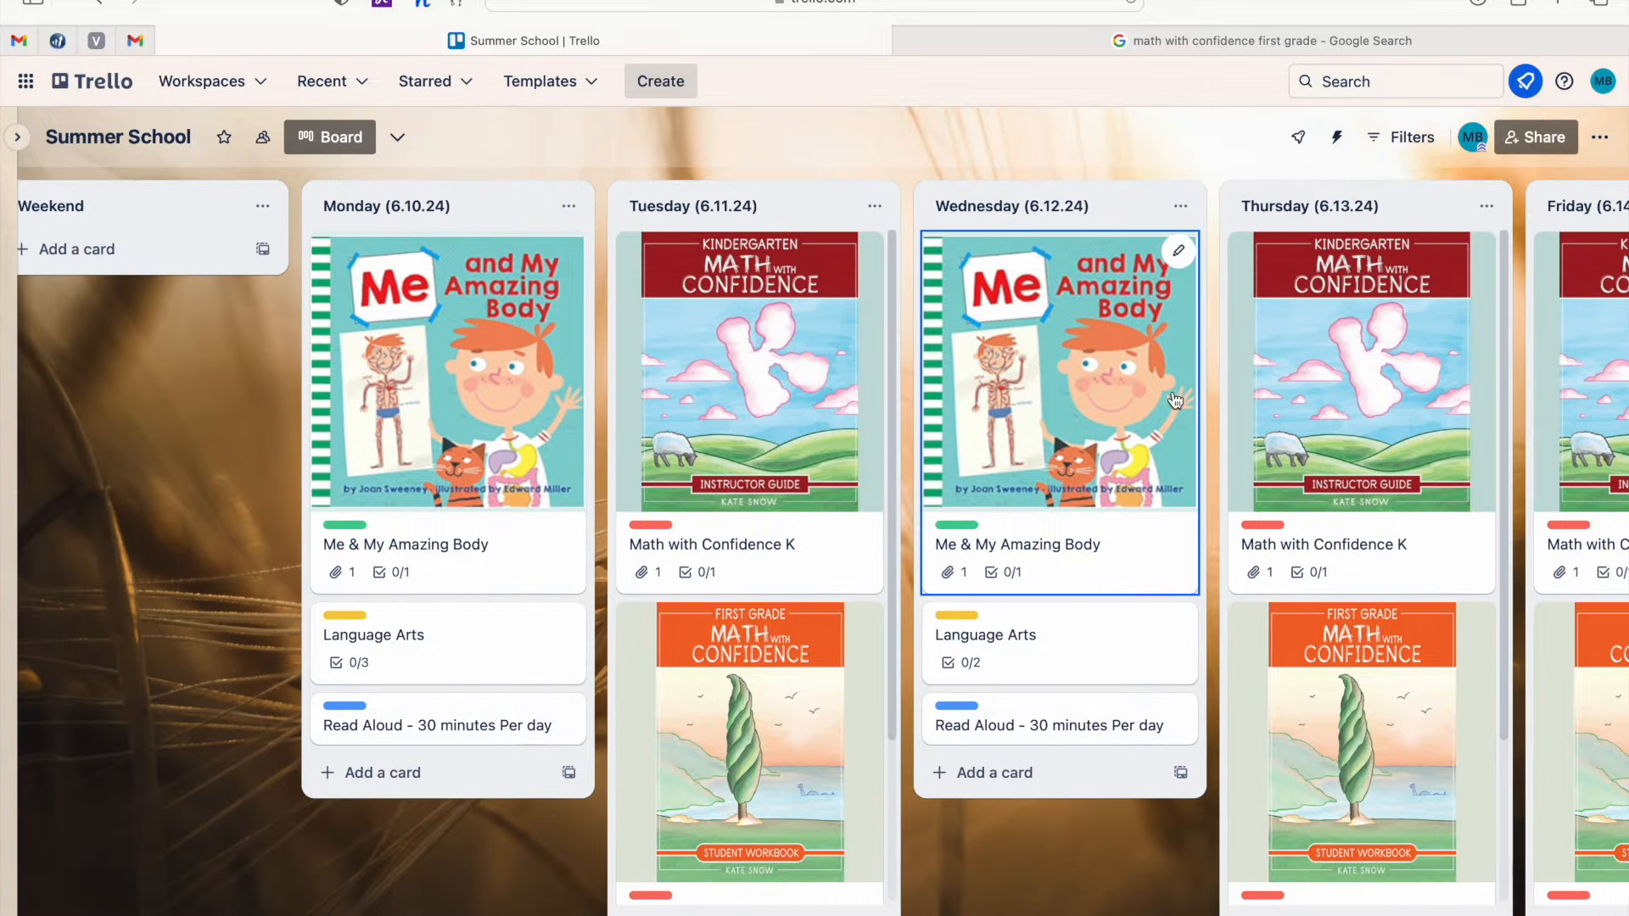
Add a second list named "Weekend" after the Friday (6.14.24) list.
{"action": "scroll", "coordinate": [1586, 369], "scroll_direction": "right", "scroll_amount": 3}
{"action": "scroll", "coordinate": [1595, 366], "scroll_direction": "right", "scroll_amount": 3}
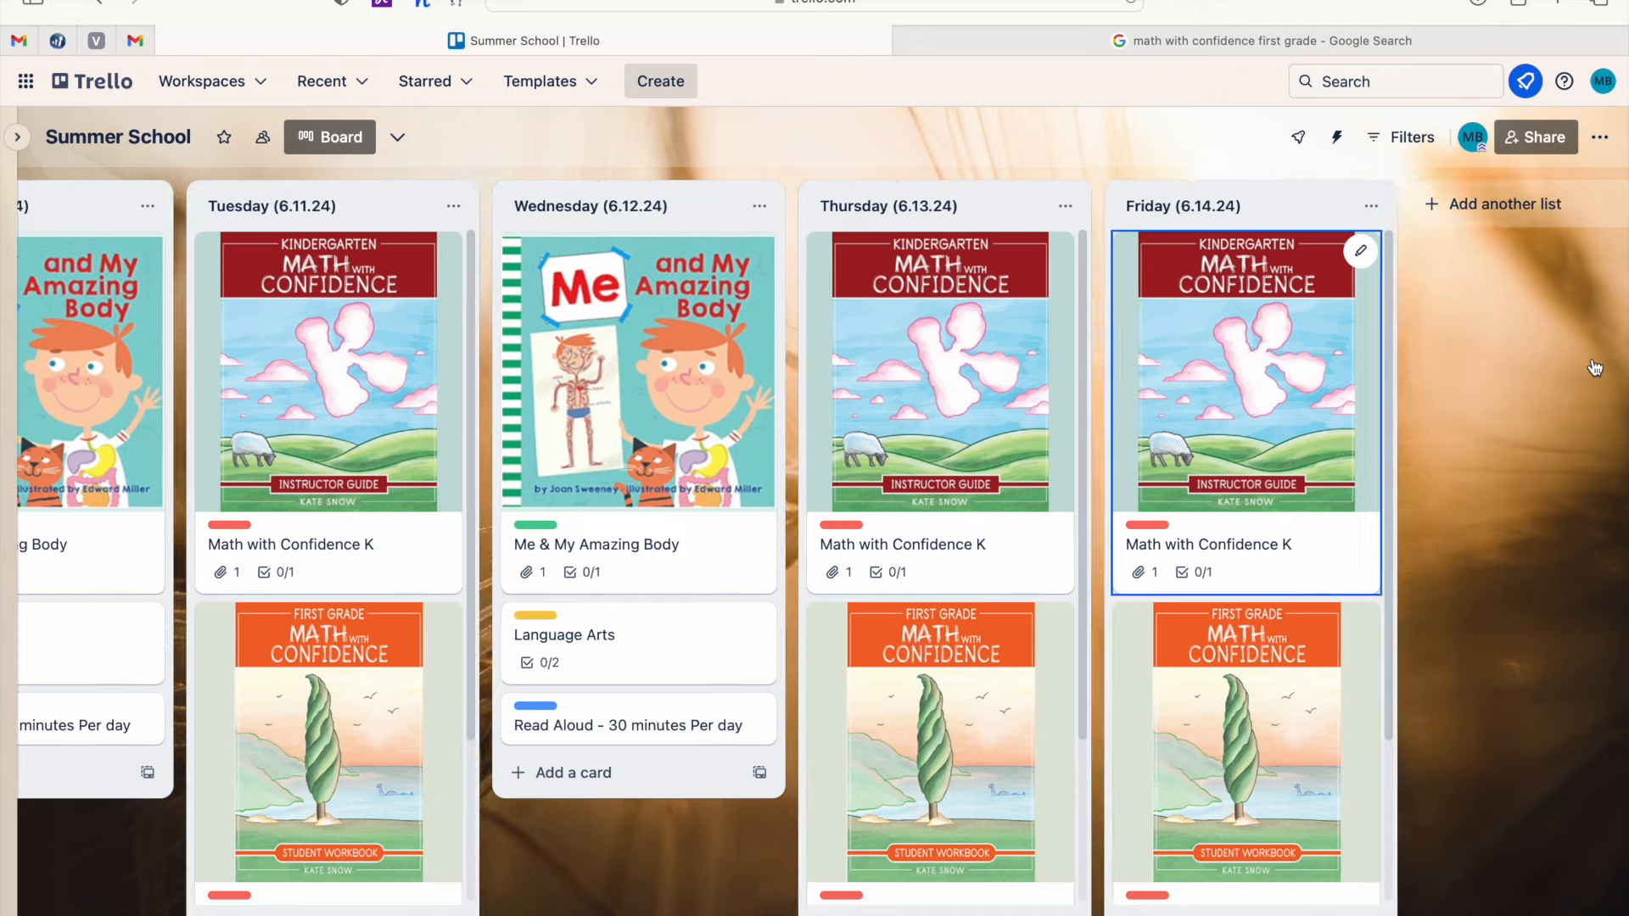
{"action": "left_click", "coordinate": [1505, 206]}
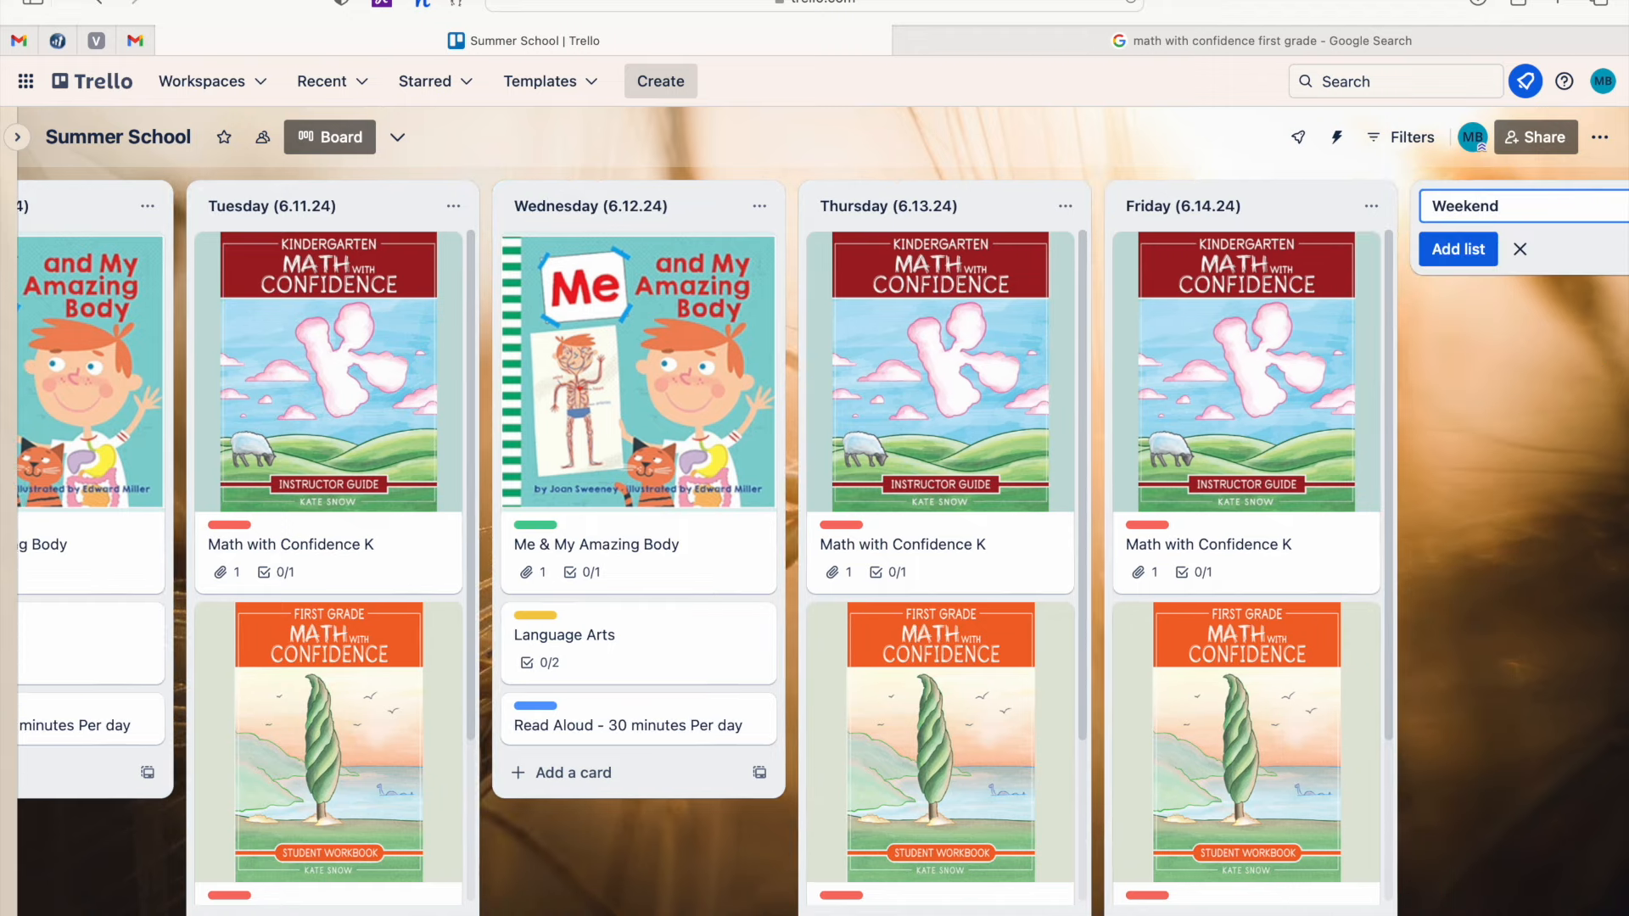
{"action": "key", "text": "Return"}
Review the complete two-week board from the first Monday list to the second Weekend list.
{"action": "scroll", "coordinate": [571, 447], "scroll_direction": "left", "scroll_amount": 12}
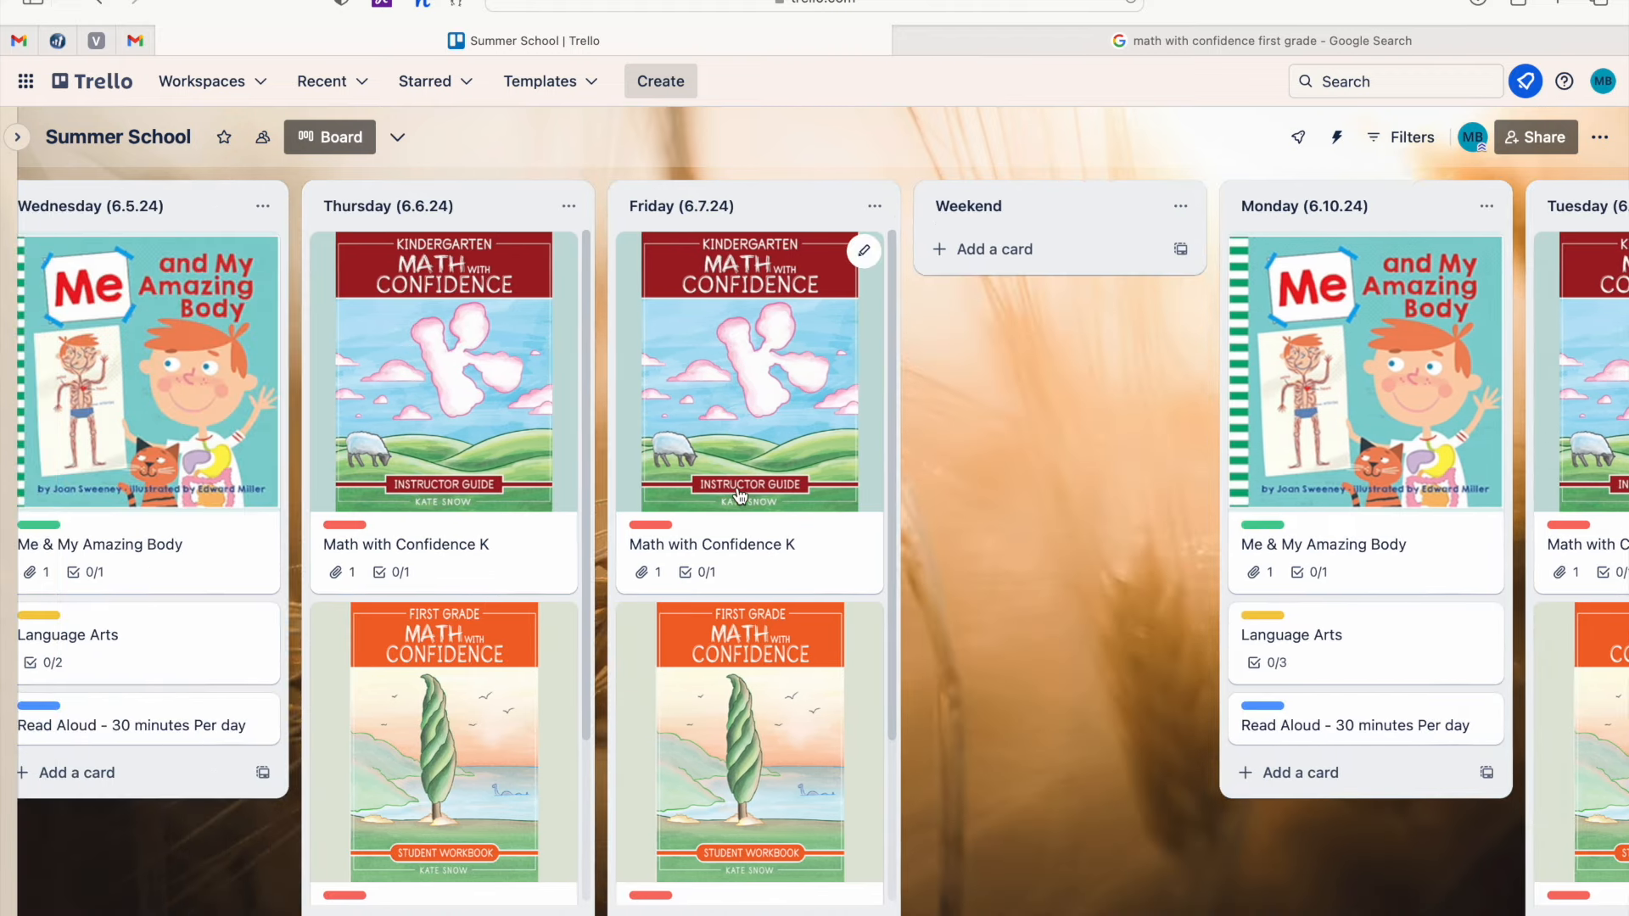
{"action": "scroll", "coordinate": [740, 495], "scroll_direction": "left", "scroll_amount": 4}
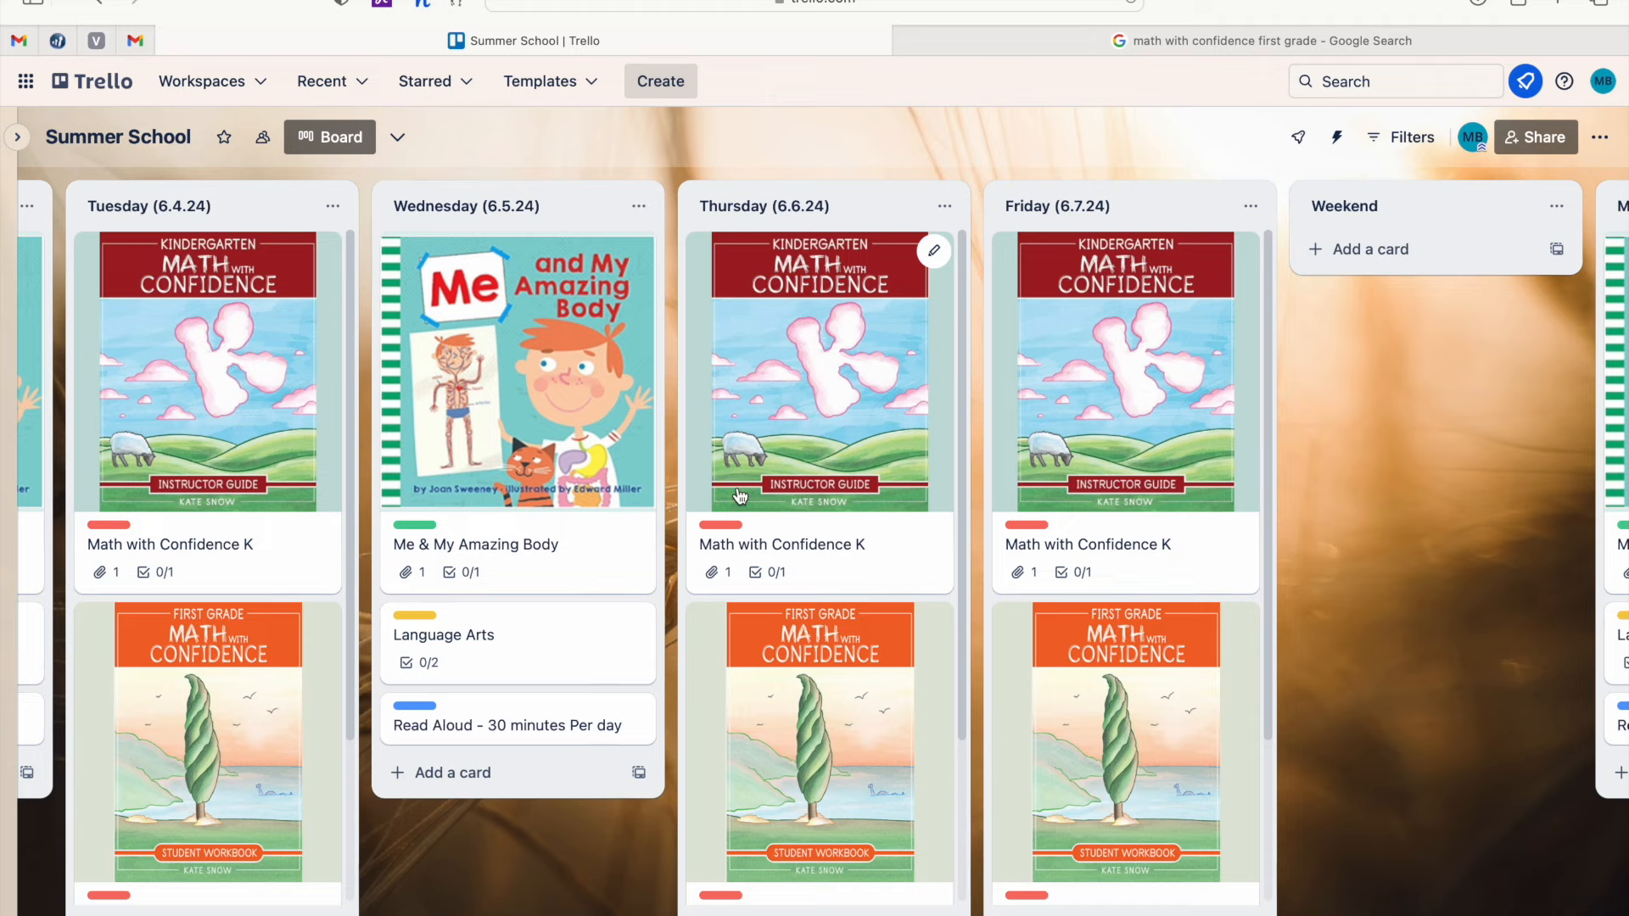
{"action": "scroll", "coordinate": [739, 495], "scroll_direction": "right", "scroll_amount": 8}
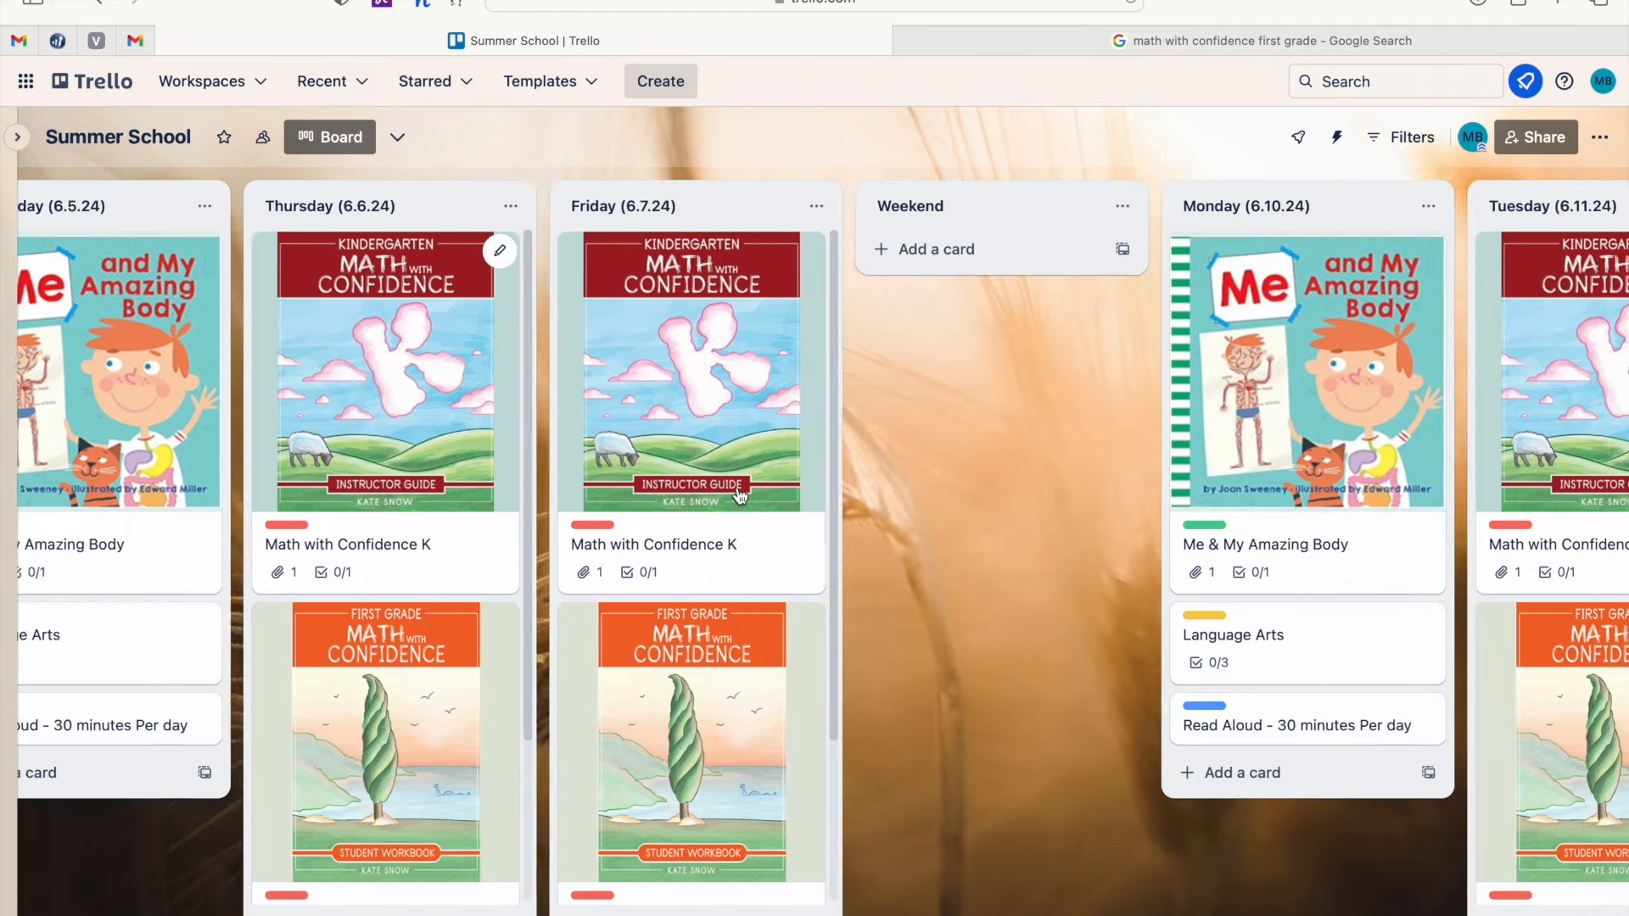
{"action": "scroll", "coordinate": [739, 495], "scroll_direction": "right", "scroll_amount": 5}
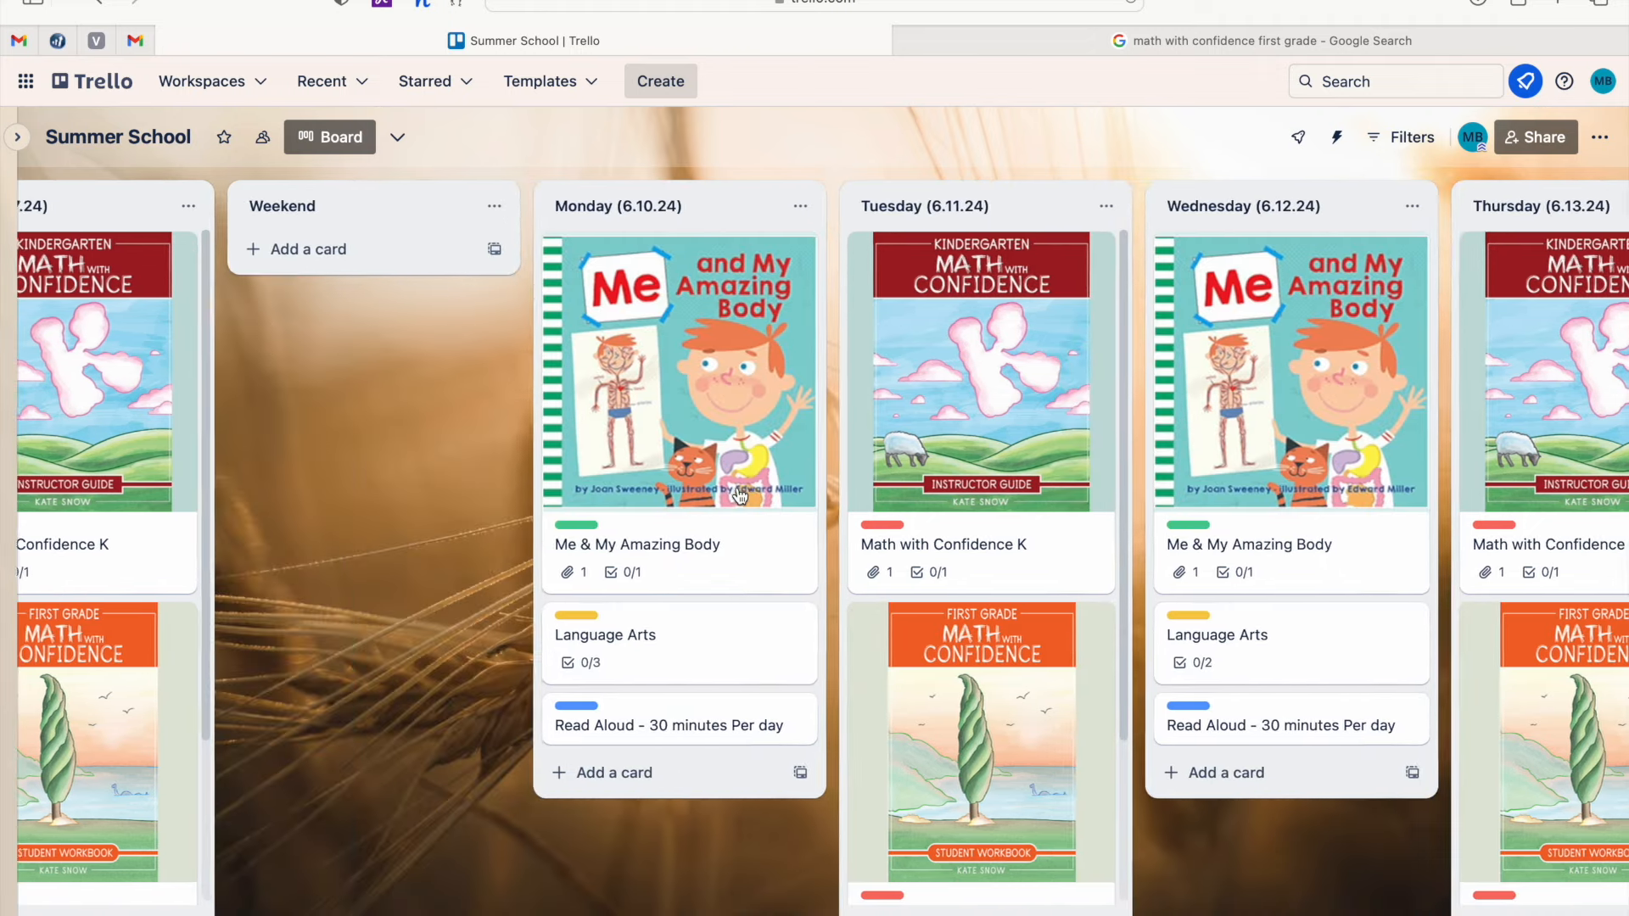
{"action": "scroll", "coordinate": [740, 496], "scroll_direction": "right", "scroll_amount": 1}
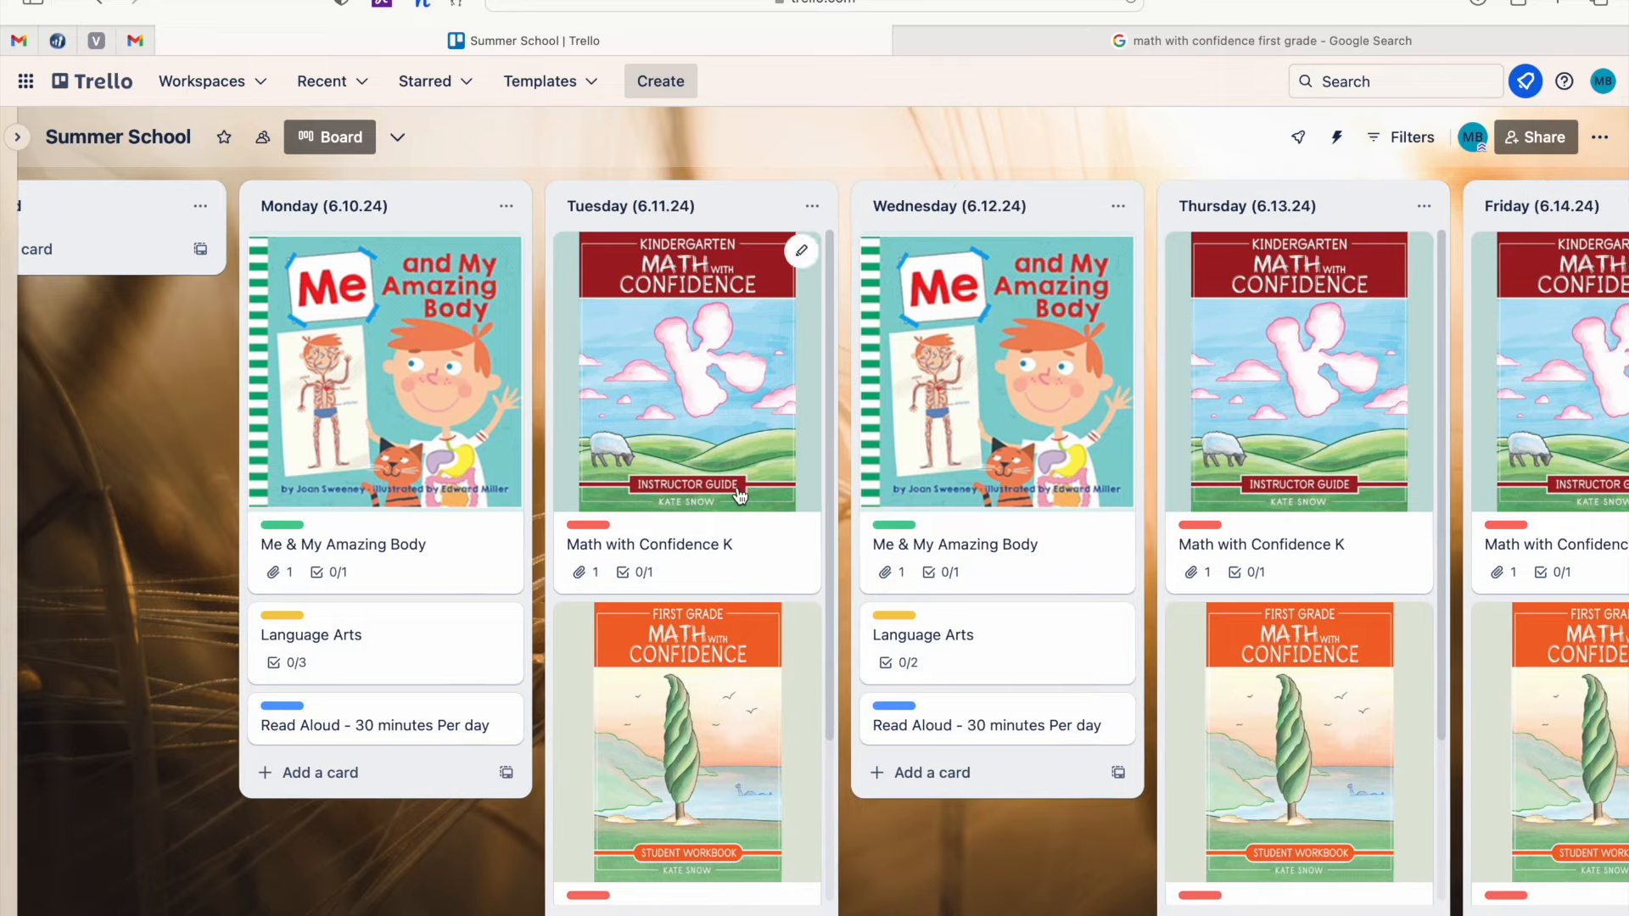
{"action": "left_click_drag", "start_coordinate": [988, 430], "coordinate": [996, 380]}
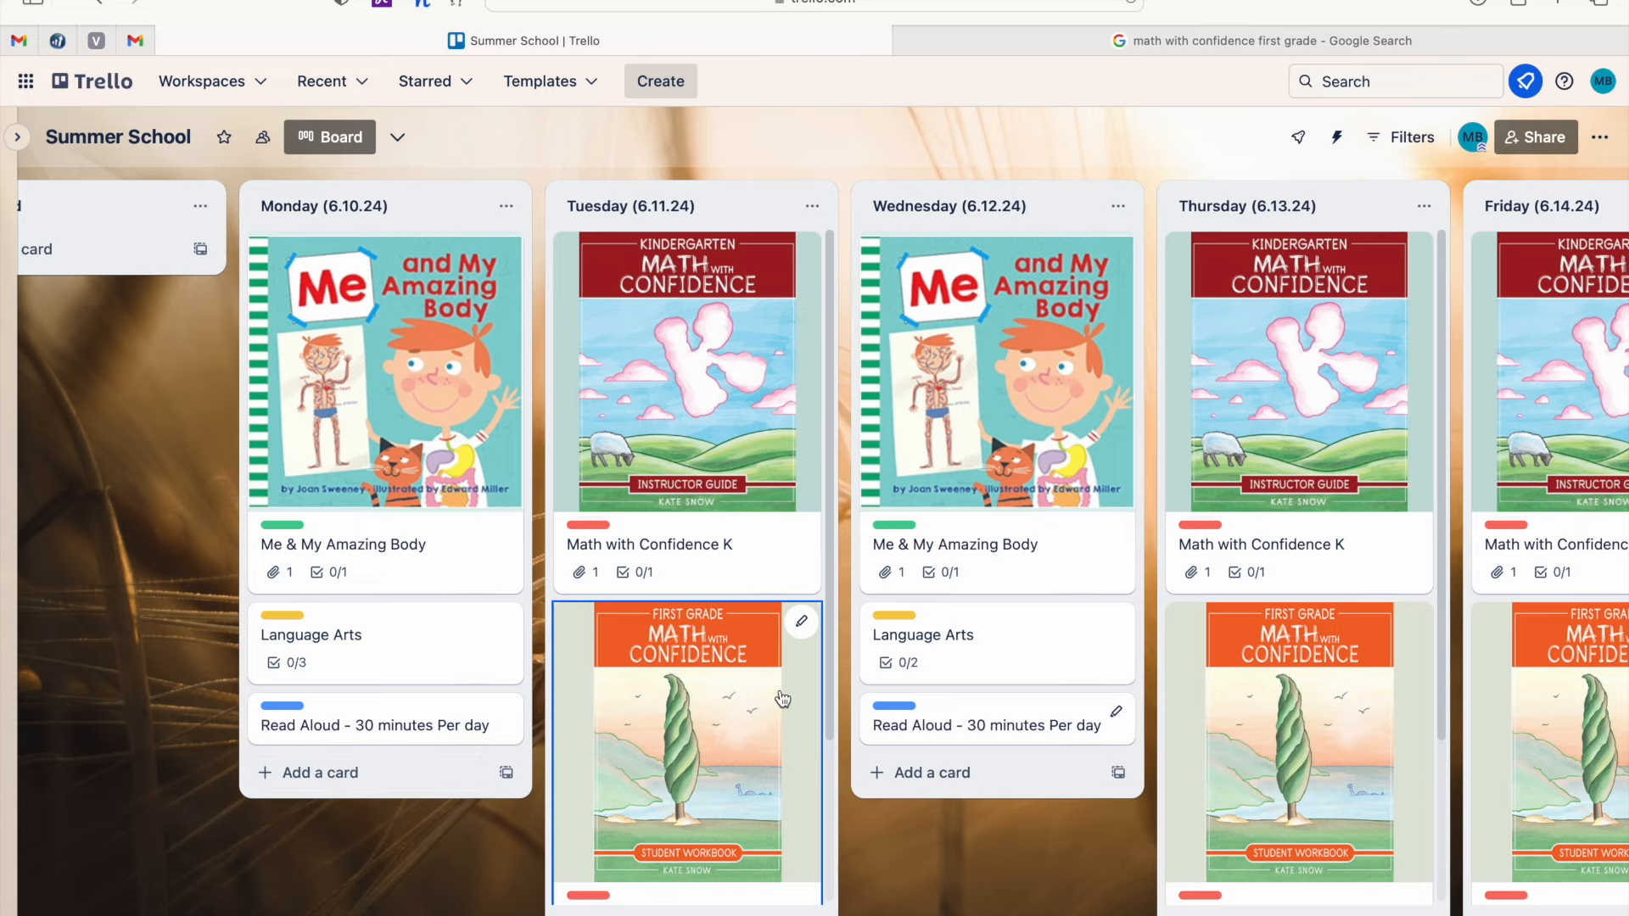
{"action": "scroll", "coordinate": [970, 642], "scroll_direction": "right", "scroll_amount": 2}
{"action": "scroll", "coordinate": [969, 642], "scroll_direction": "right", "scroll_amount": 10}
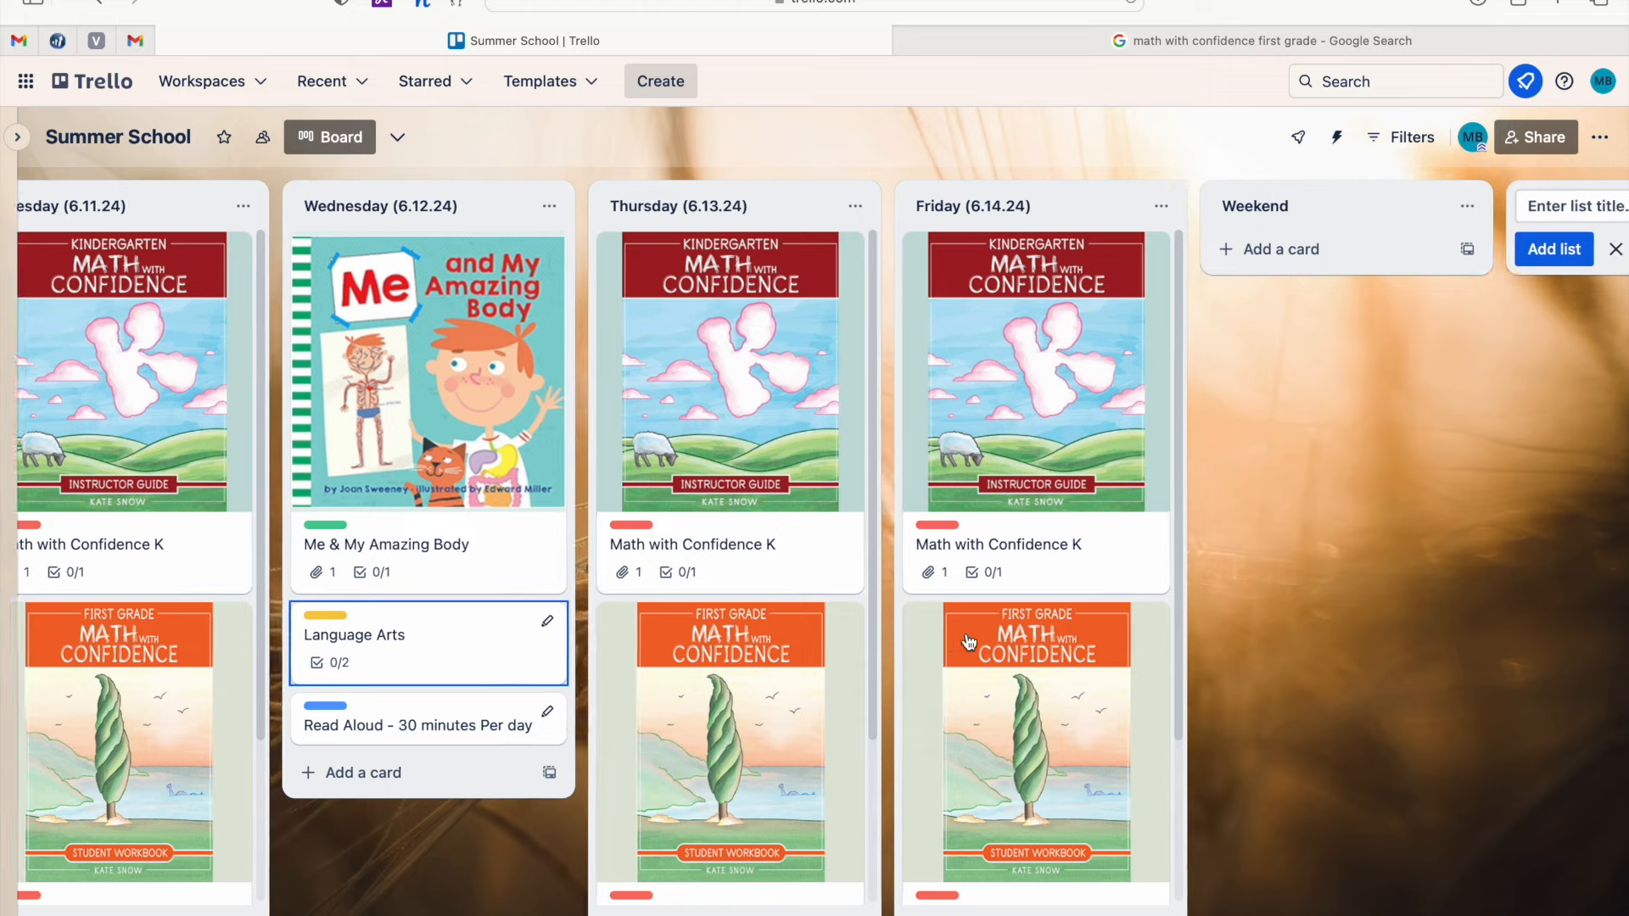
{"action": "scroll", "coordinate": [970, 642], "scroll_direction": "right", "scroll_amount": 4}
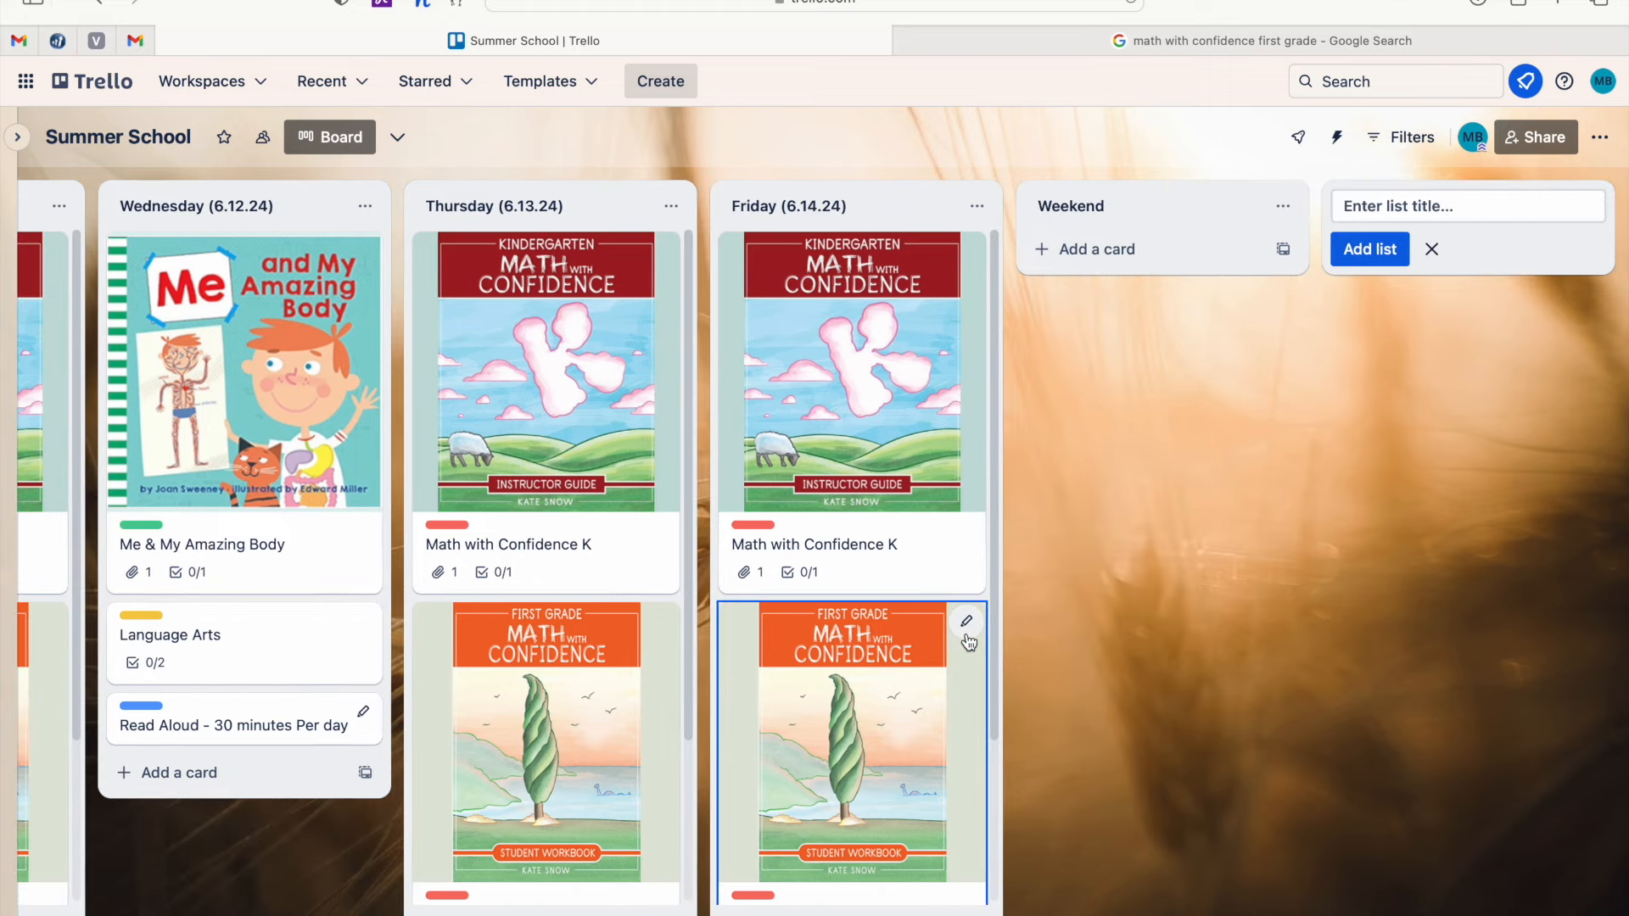
{"action": "scroll", "coordinate": [969, 643], "scroll_direction": "left", "scroll_amount": 14}
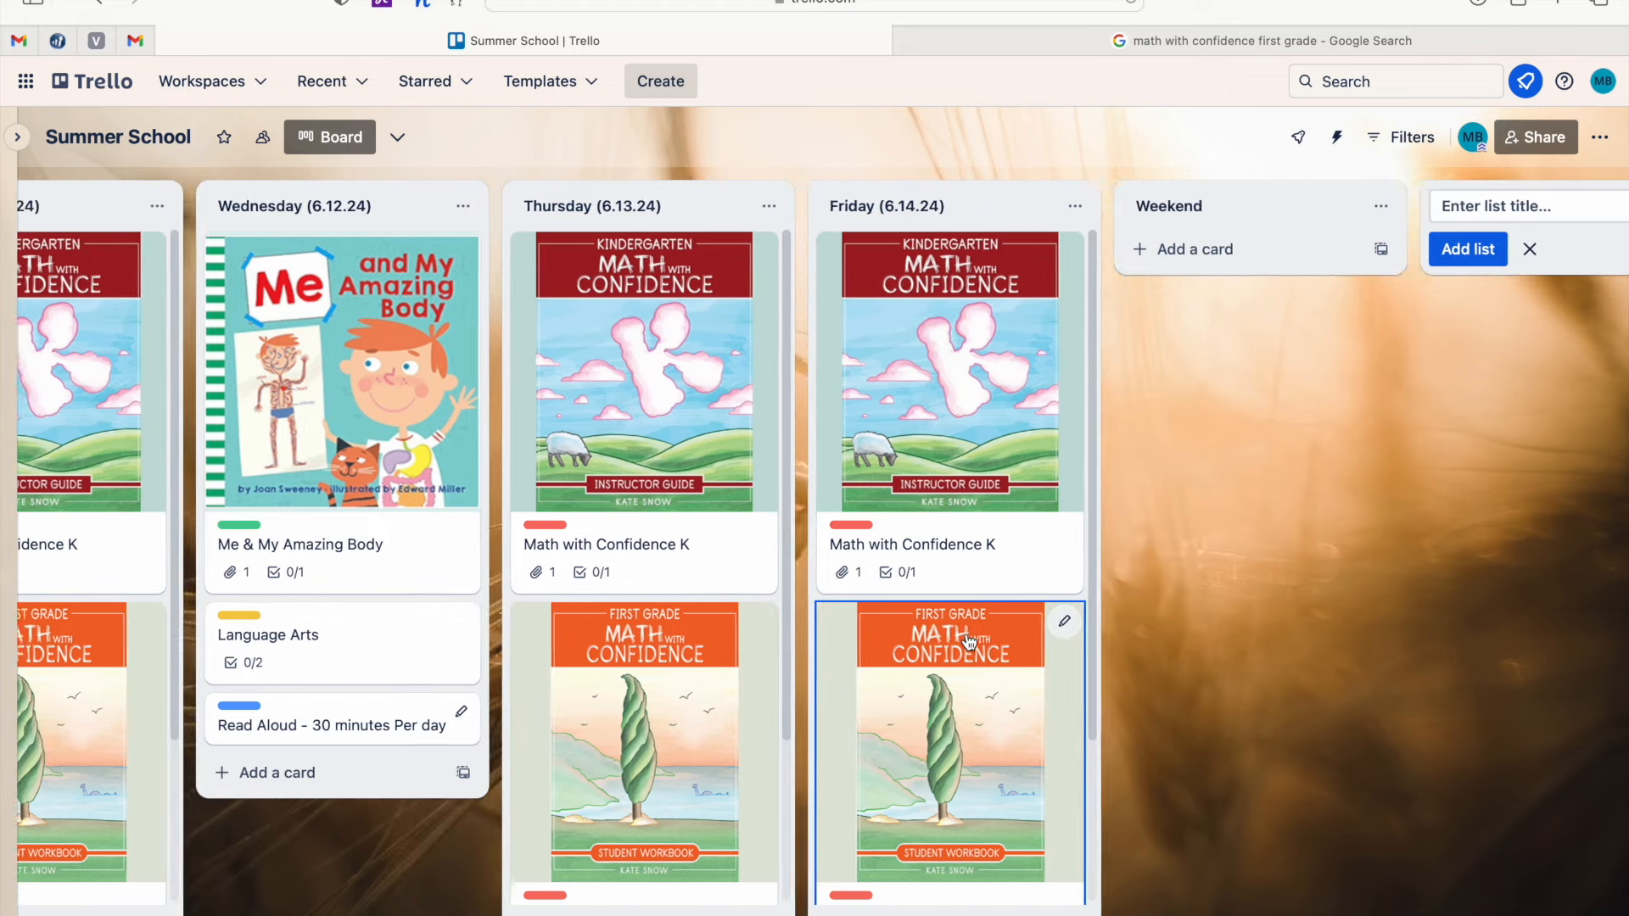
{"action": "scroll", "coordinate": [969, 642], "scroll_direction": "left", "scroll_amount": 18}
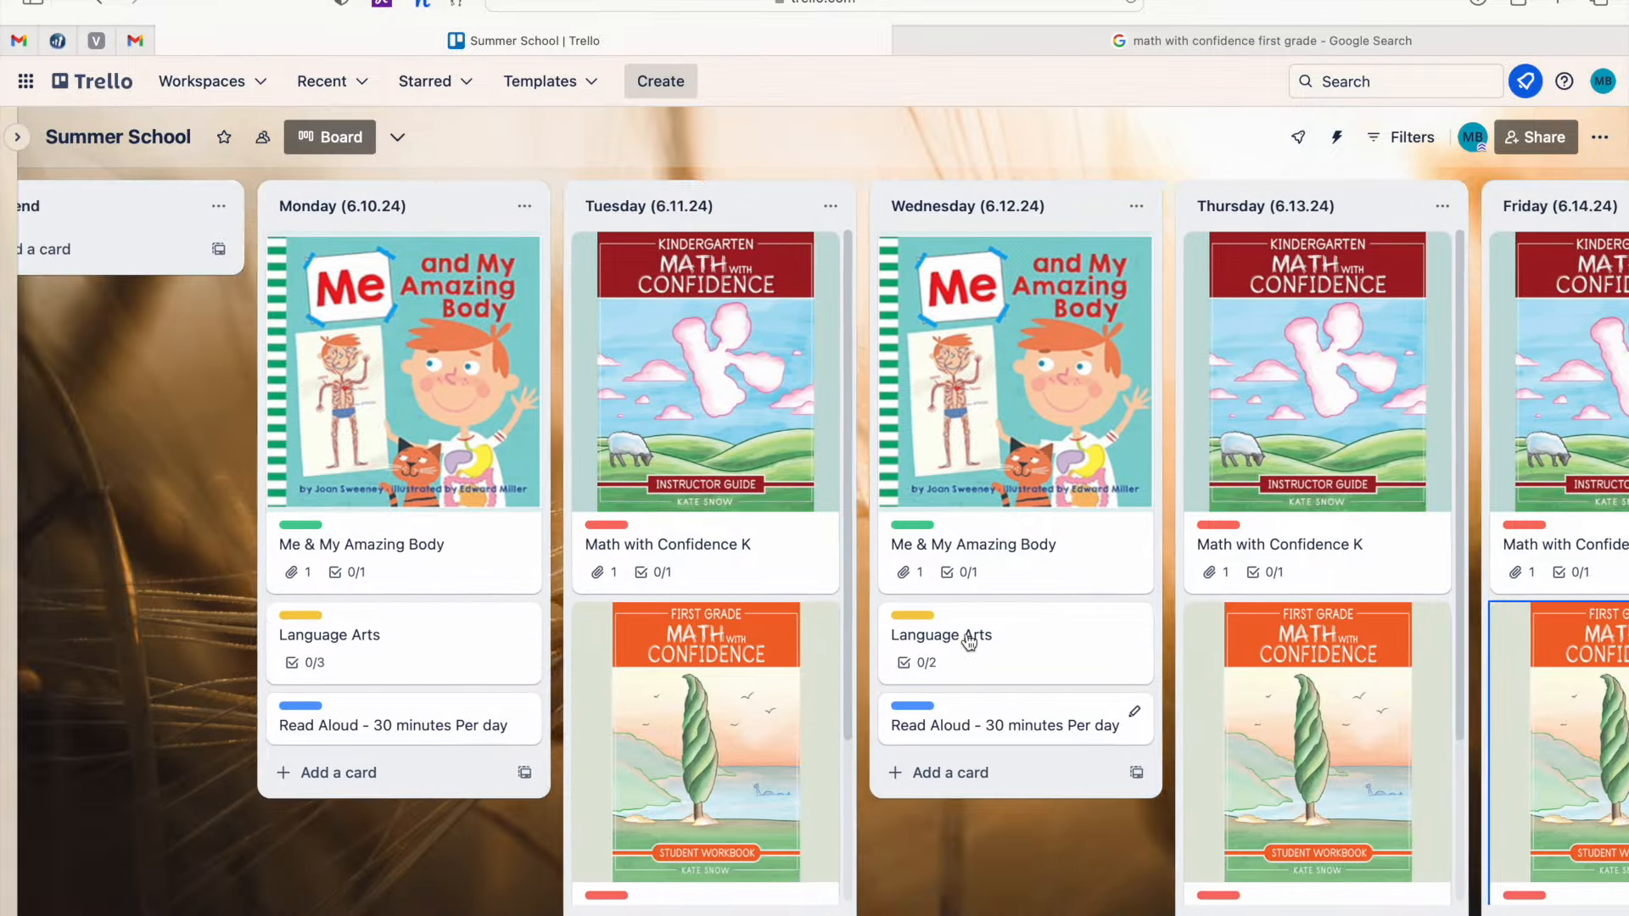
{"action": "scroll", "coordinate": [969, 642], "scroll_direction": "left", "scroll_amount": 18}
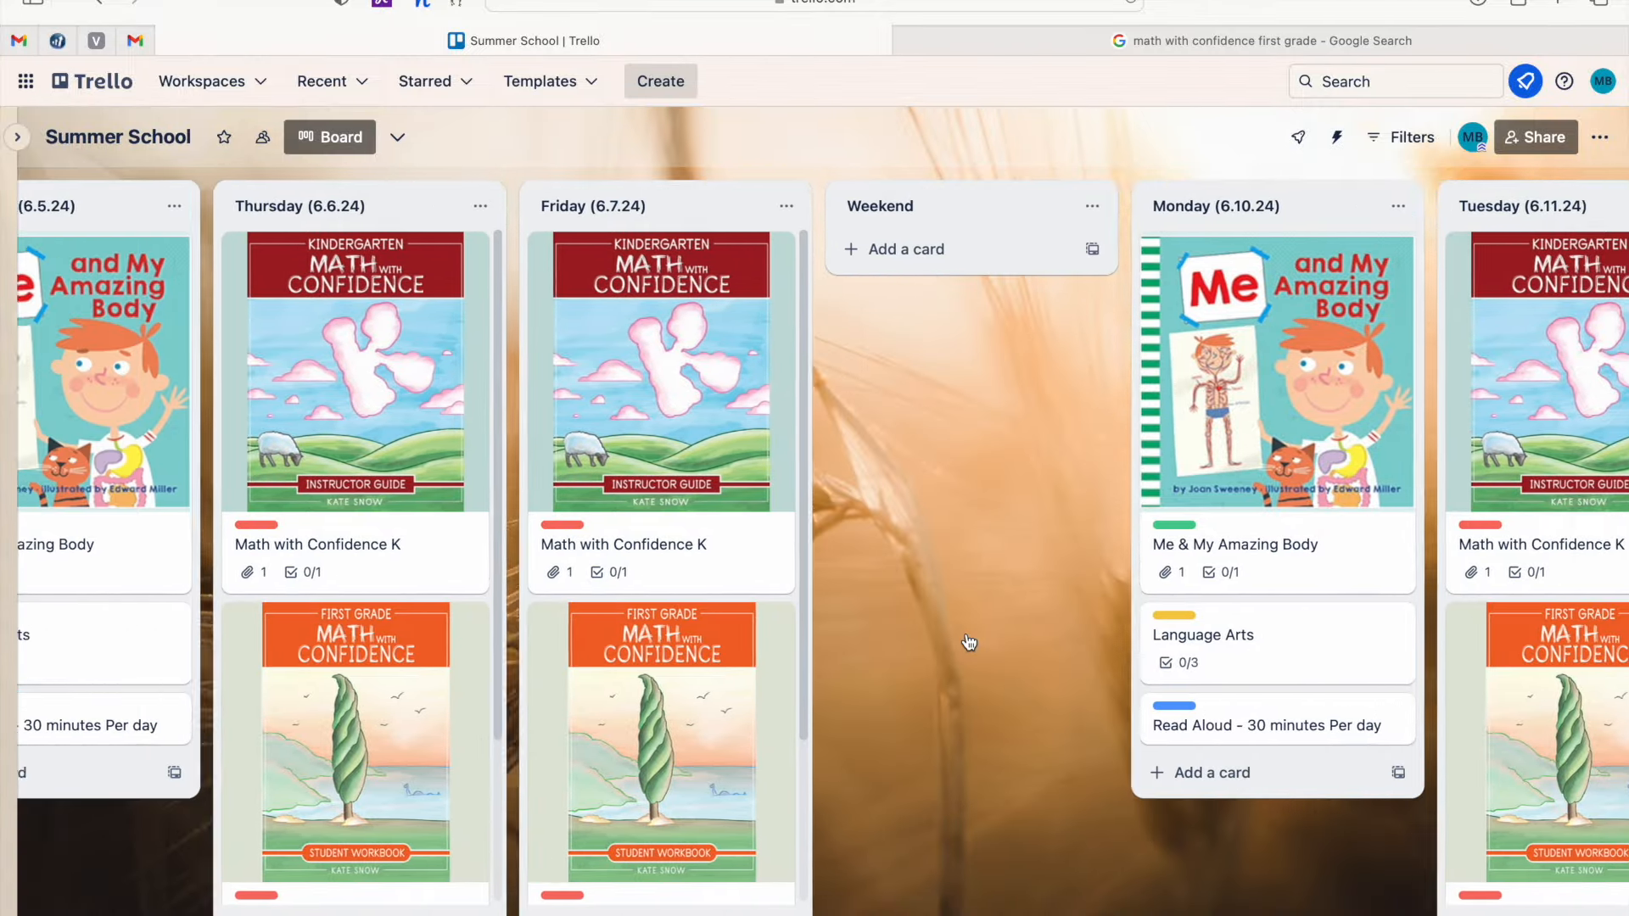
{"action": "scroll", "coordinate": [970, 642], "scroll_direction": "left", "scroll_amount": 1}
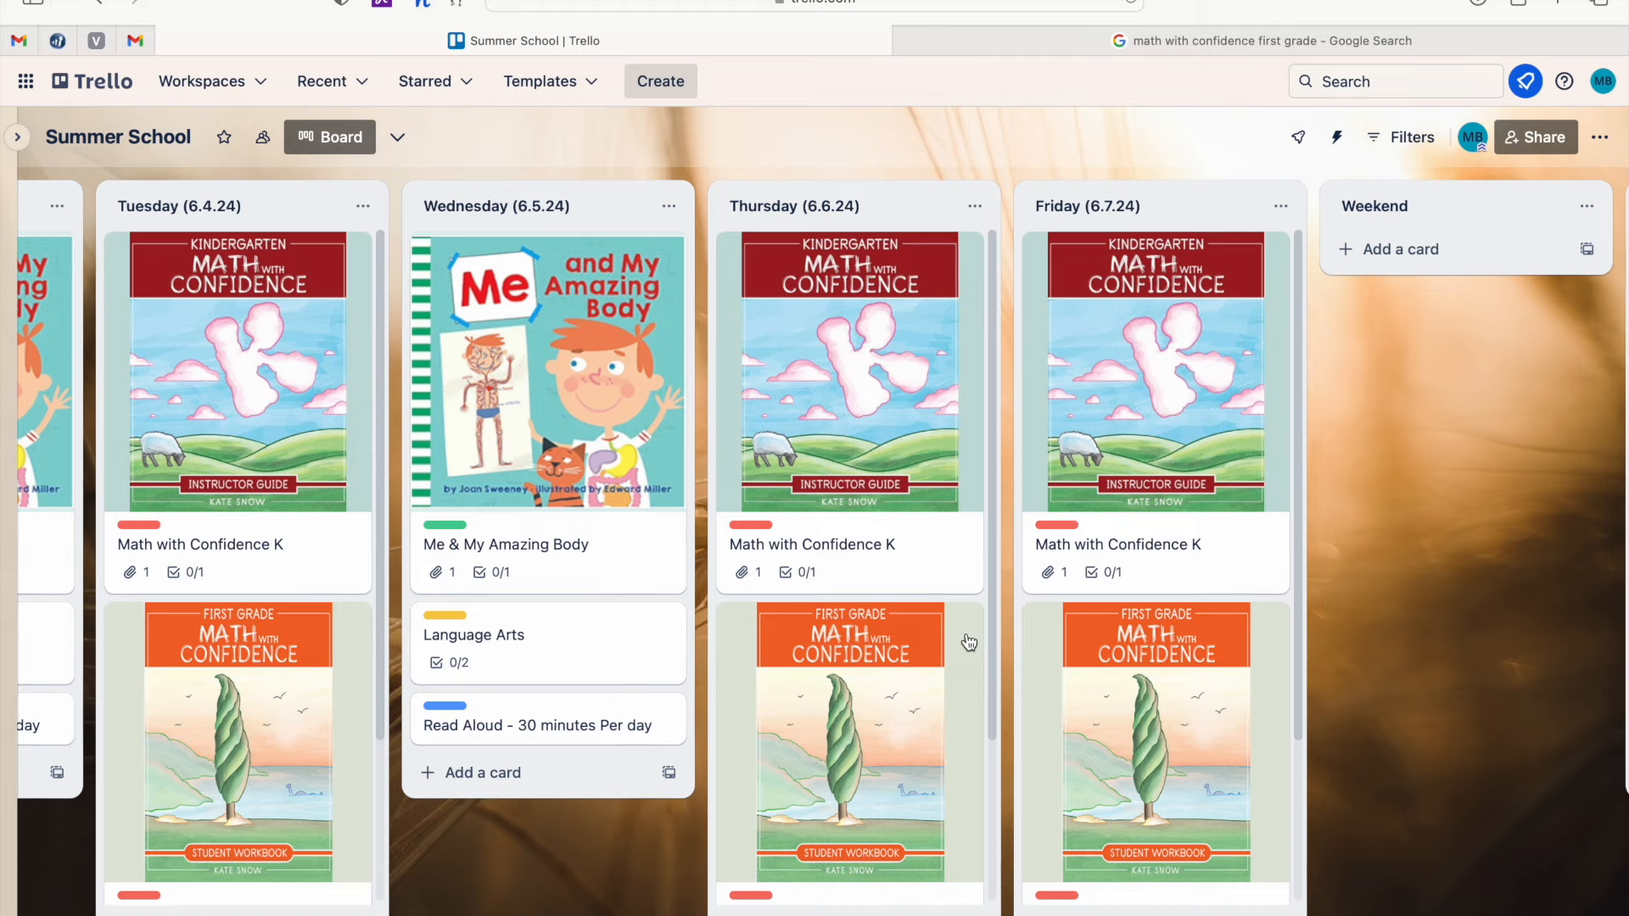
{"action": "scroll", "coordinate": [970, 642], "scroll_direction": "left", "scroll_amount": 5}
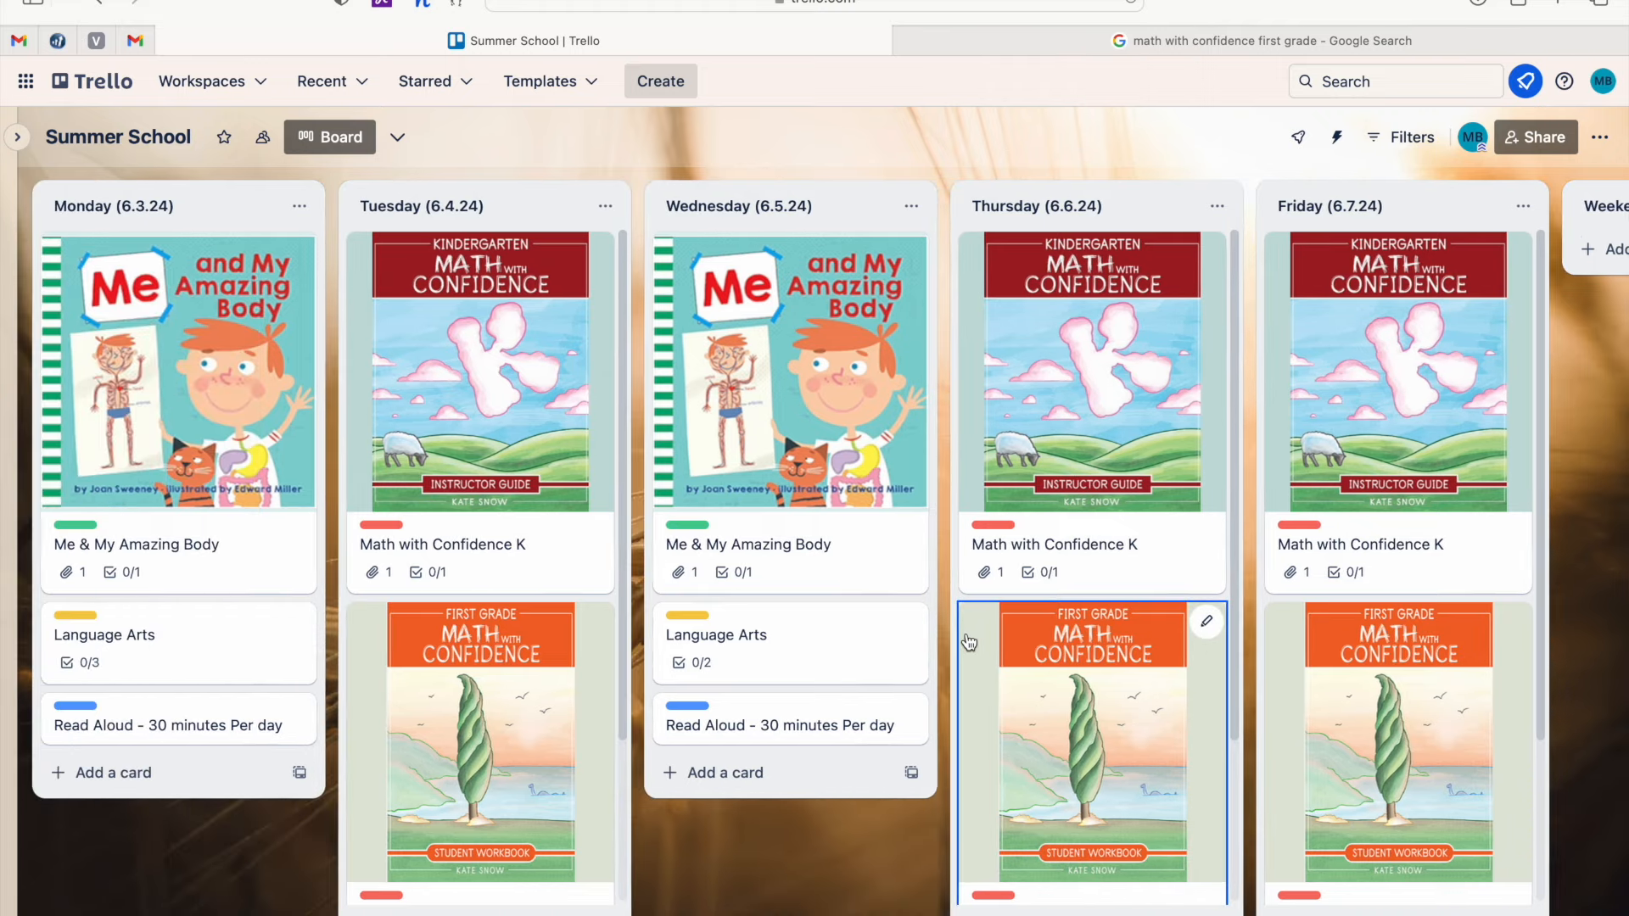